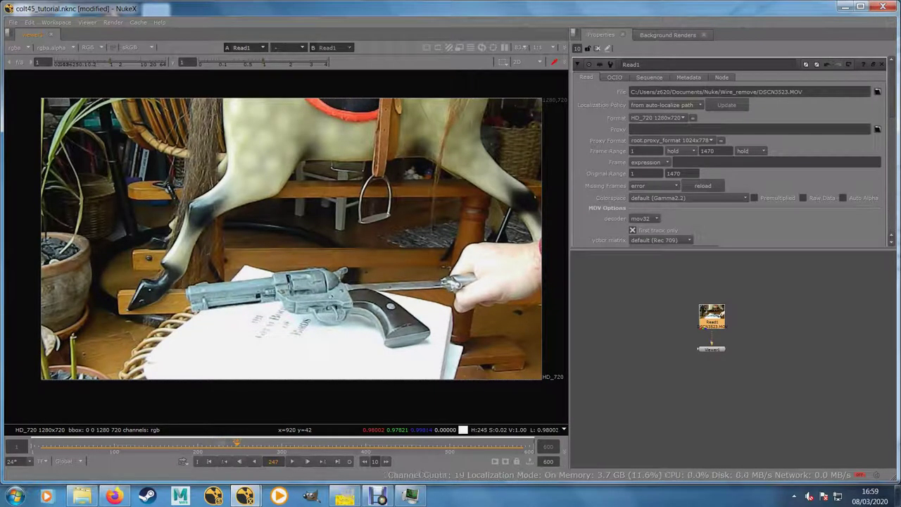
- Scrub and play the clip back and forth to examine the section where the hand grips the handle and lifts the gun
left_click_drag(237, 445, 146, 444)
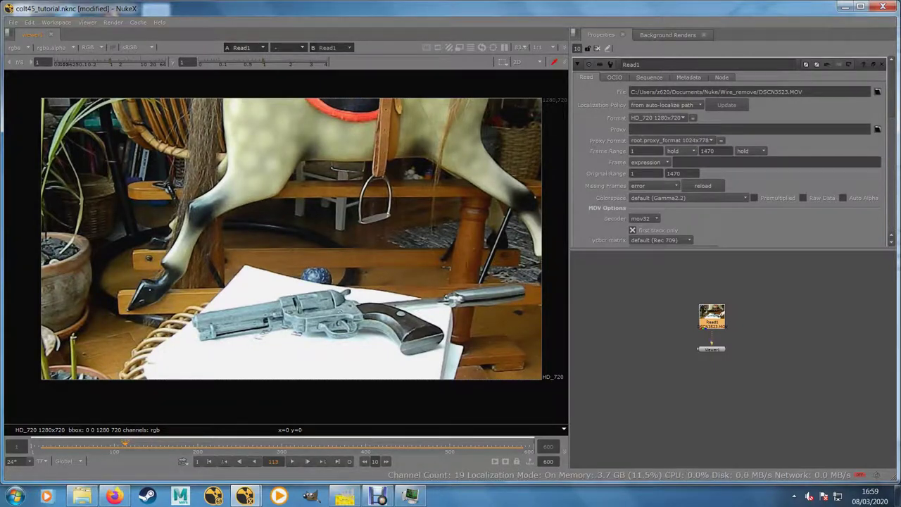
left_click_drag(125, 445, 512, 445)
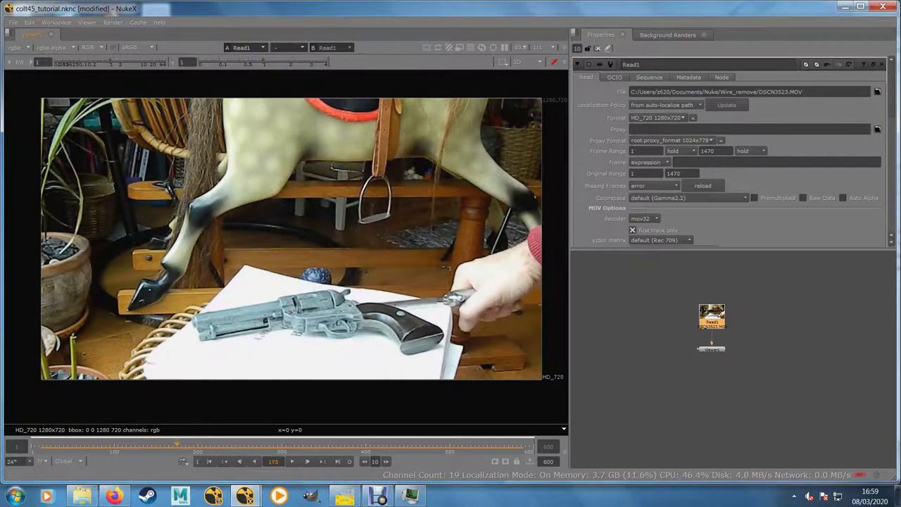
left_click_drag(190, 445, 150, 445)
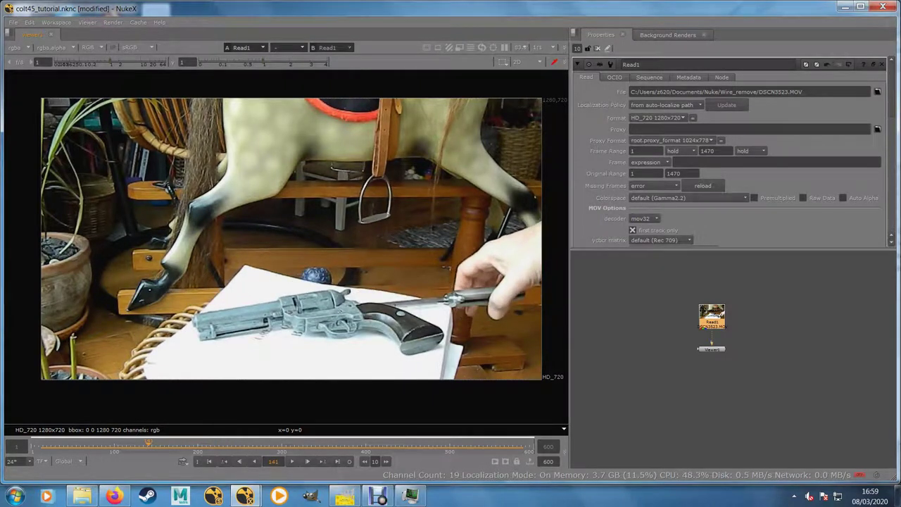
key("l")
key("j")
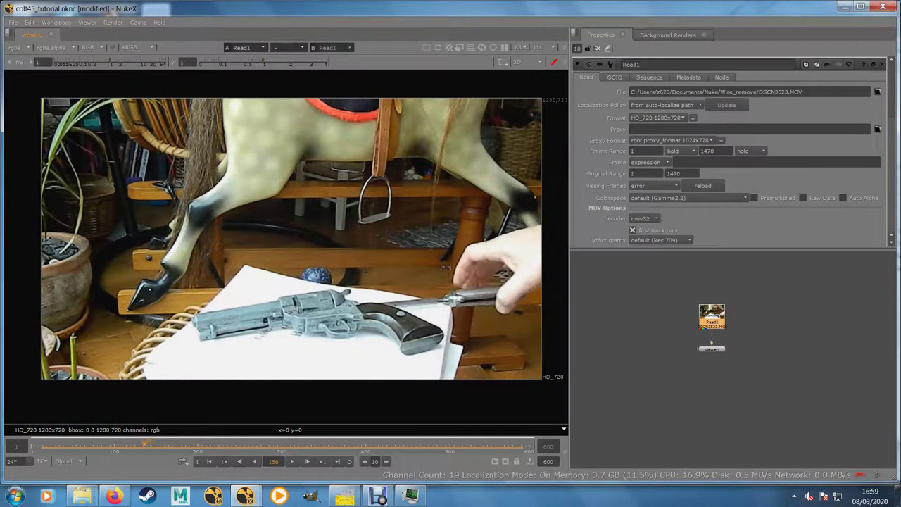
key("l")
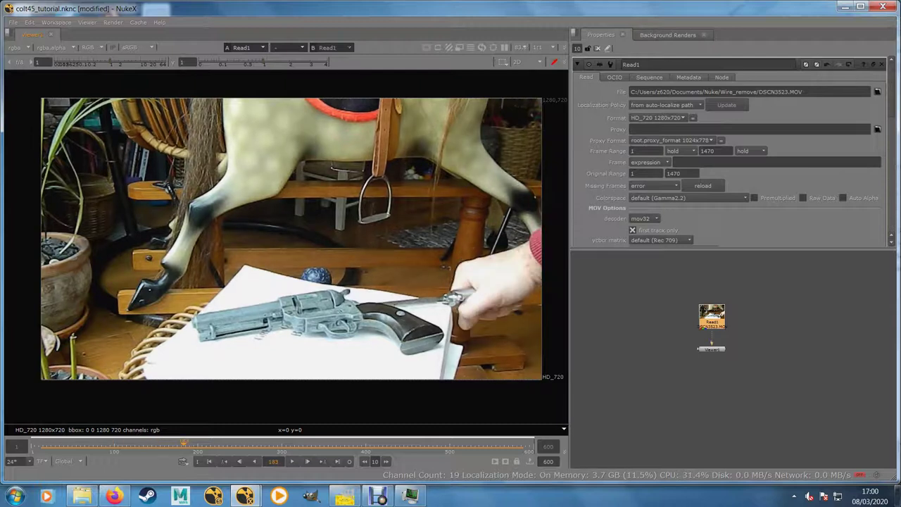
key("j")
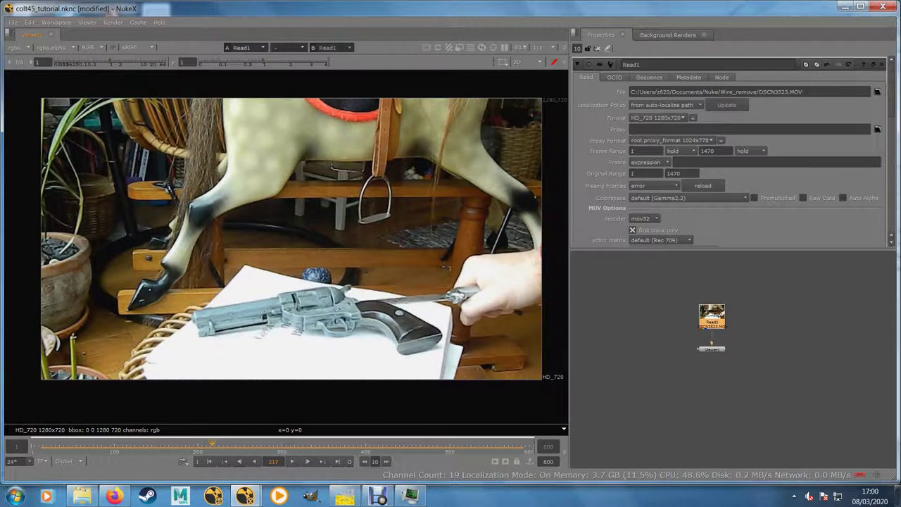
key("l")
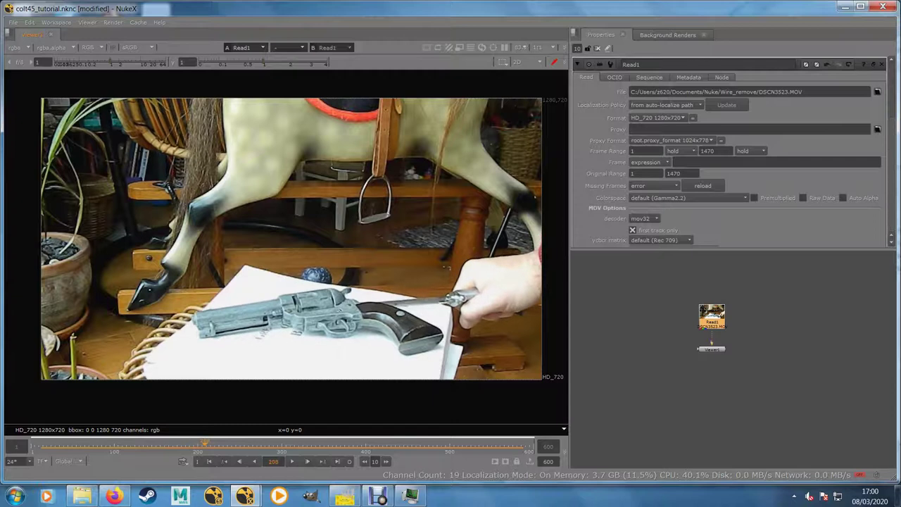
key("j")
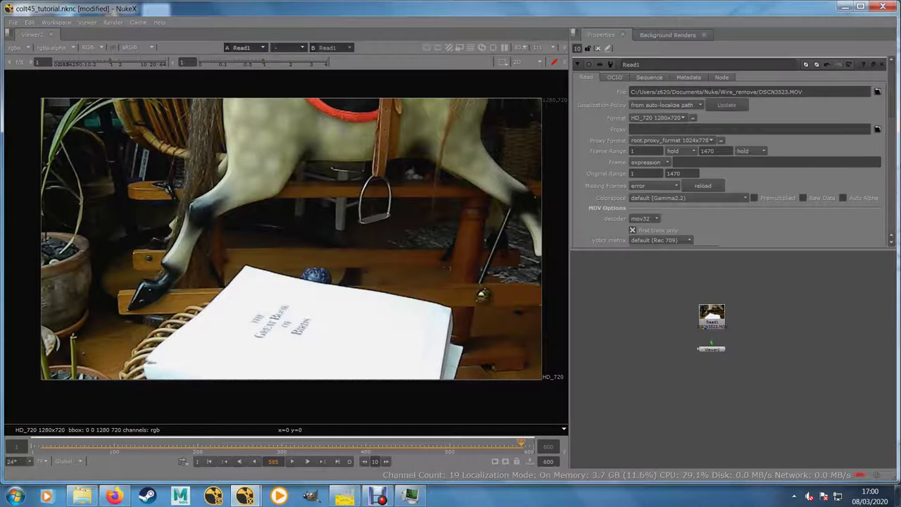
- Set the project's full size format to HD_720 1280x720 to match the clip
scroll(732, 348, "up", 4)
scroll(736, 350, "down", 2)
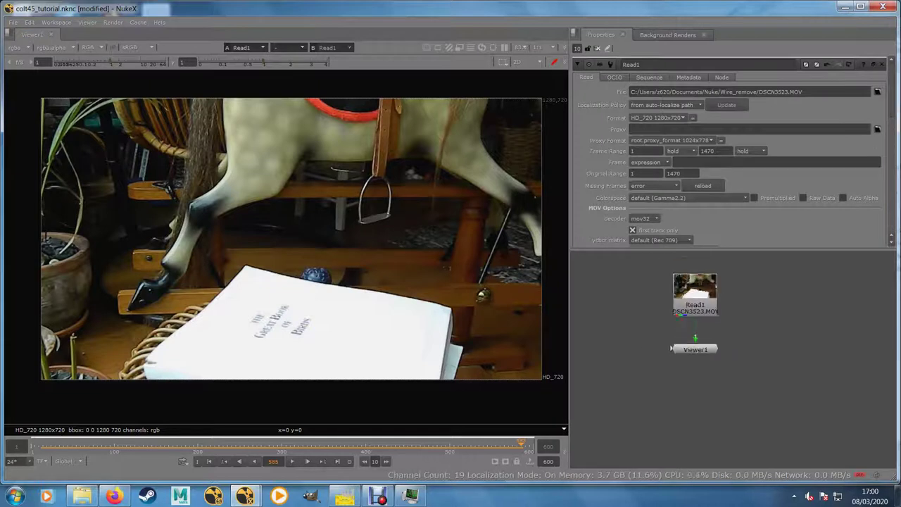
left_click(694, 306)
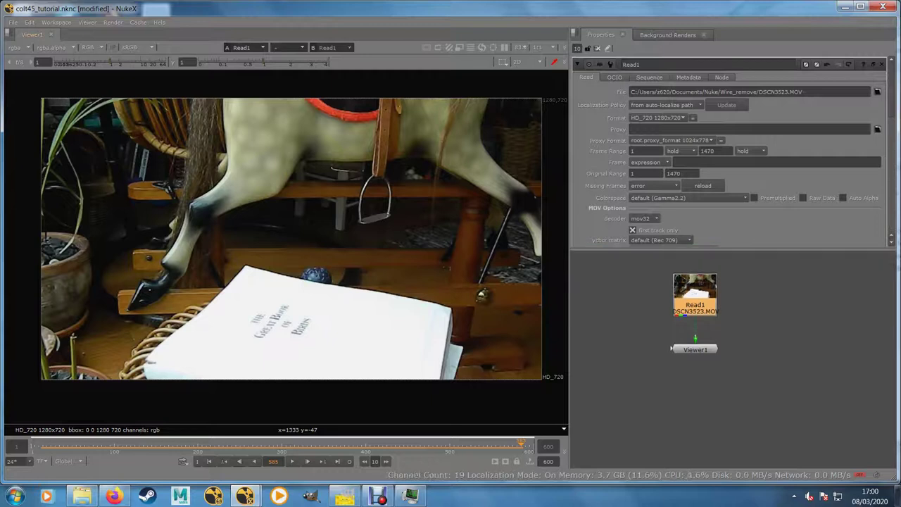
key("s")
scroll(731, 152, "down", 7)
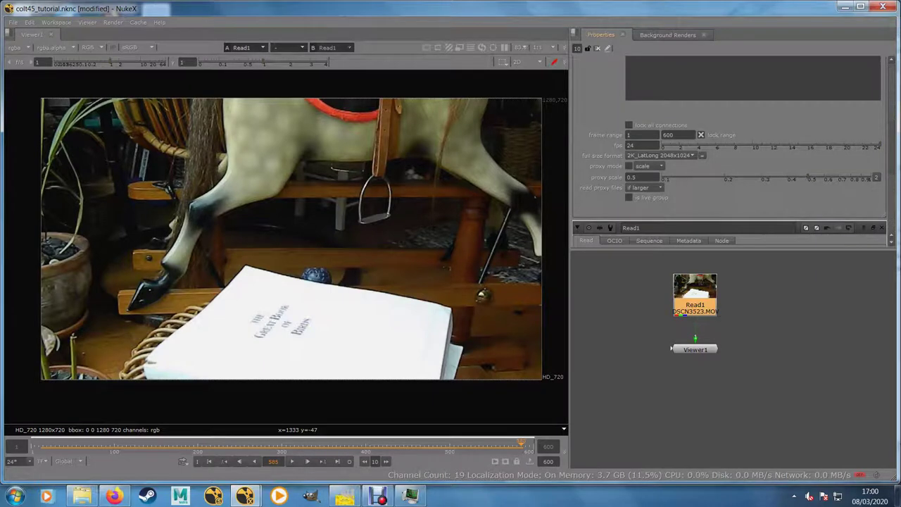
left_click(661, 155)
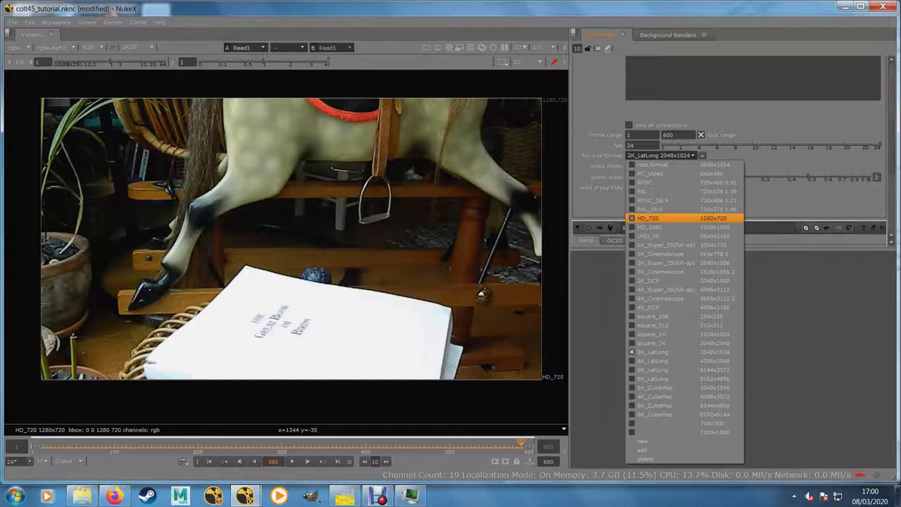
left_click(676, 218)
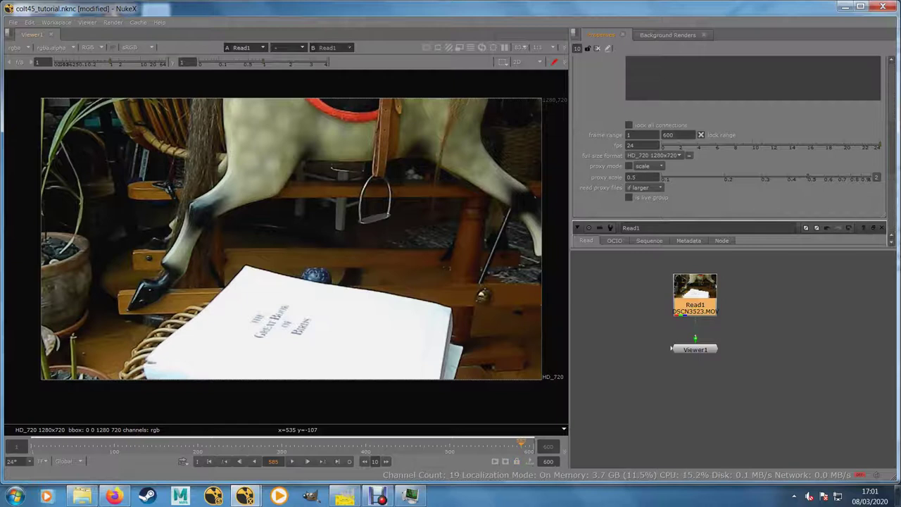
- Reopen the Read1 properties and add a FrameHold node after Read1
scroll(687, 300, "up", 2)
left_click(688, 301)
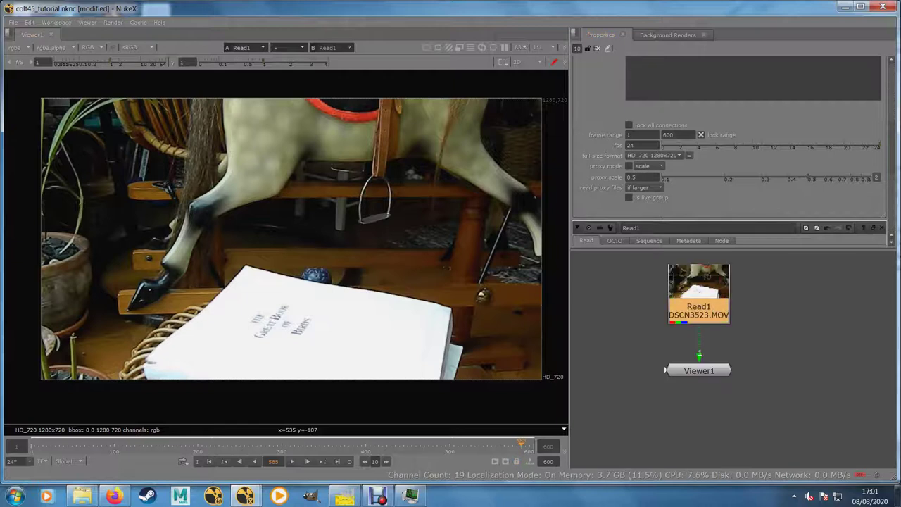
double_click(688, 302)
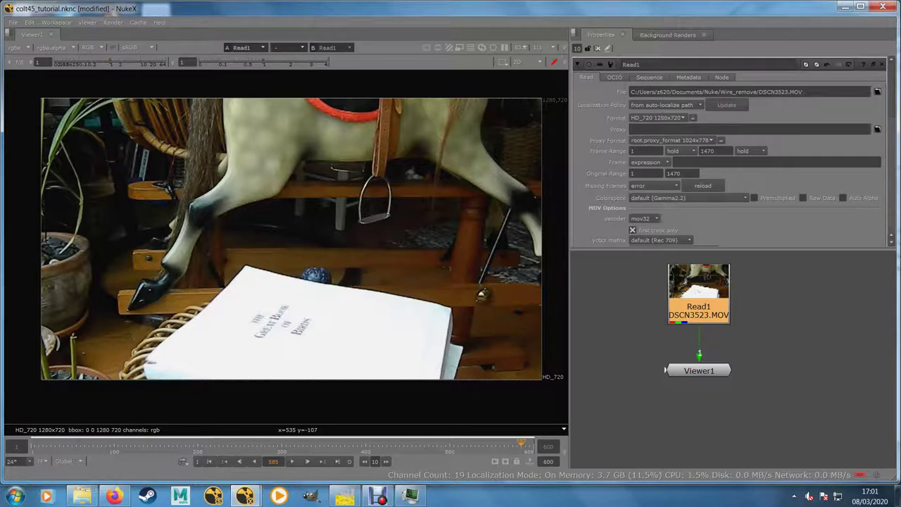
key("Tab")
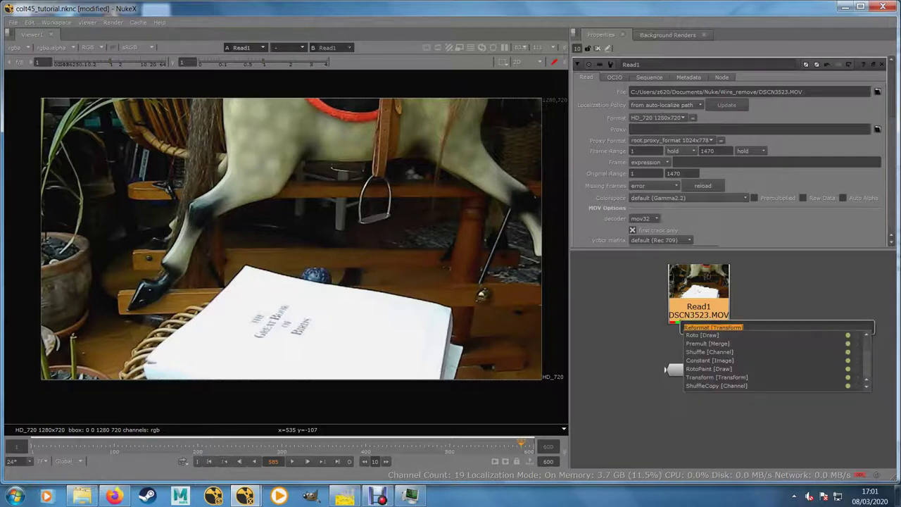
type("fra")
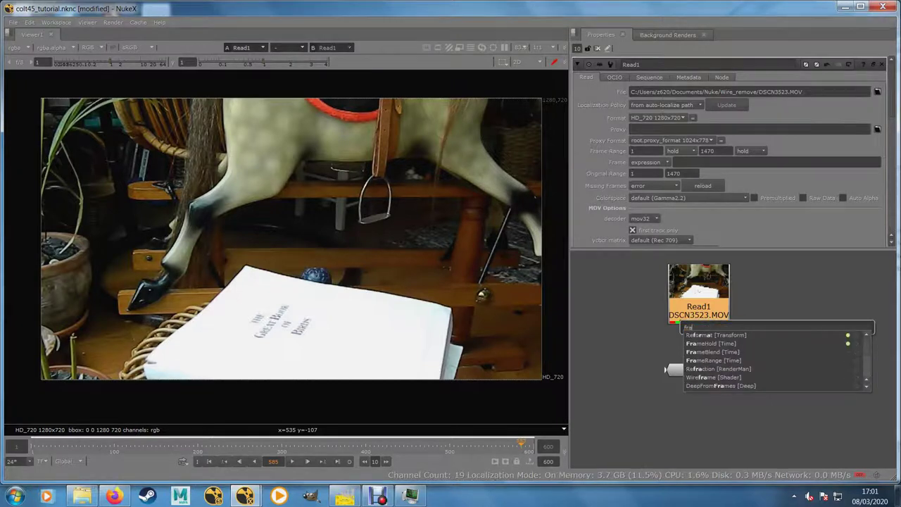
left_click(712, 344)
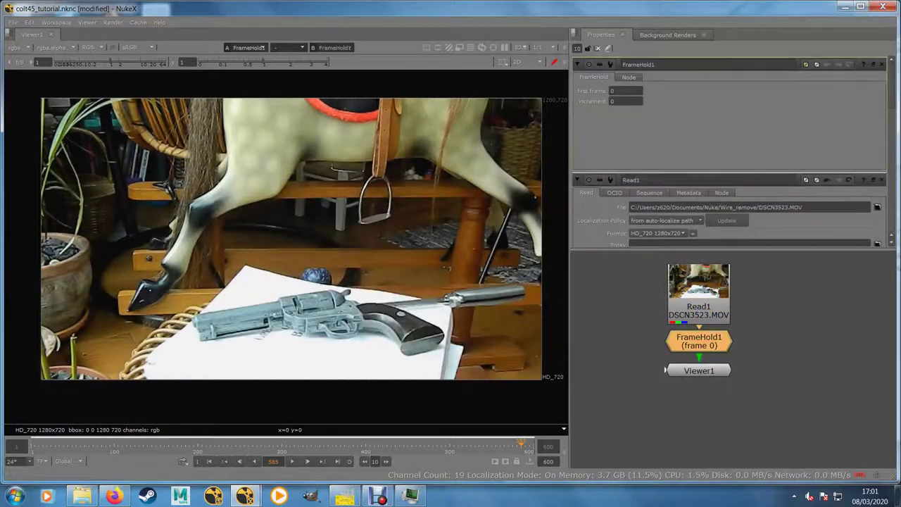
- Move the FrameHold node out to a side branch and connect the viewer directly to Read1
left_click_drag(696, 342, 814, 355)
left_click_drag(700, 371, 709, 398)
left_click(815, 355)
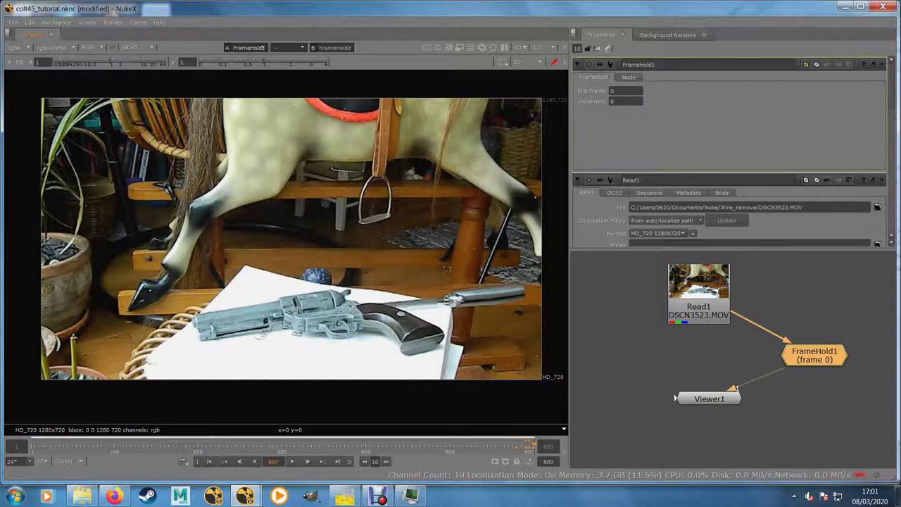
left_click(700, 299)
key("1")
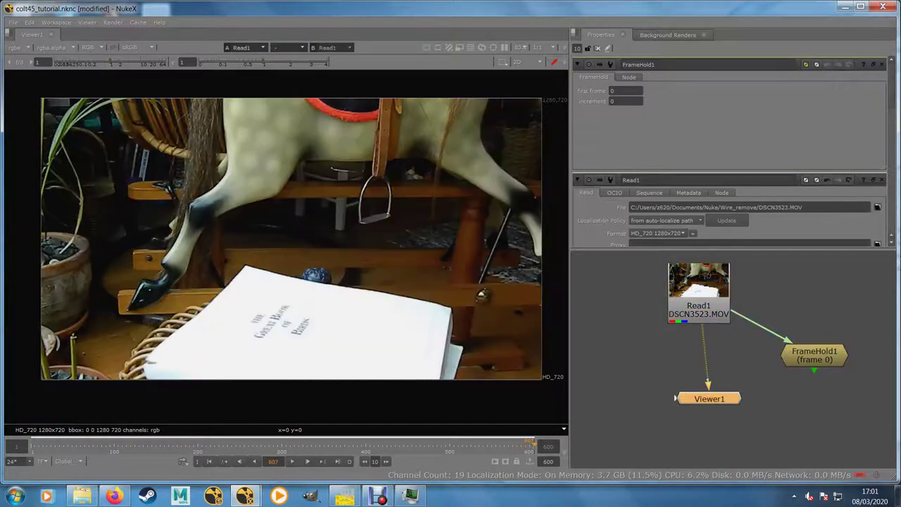
- Check the clean background near the end of the clip and set the FrameHold's first frame to 600
mouse_move(537, 445)
left_mouse_down()
mouse_move(520, 445)
mouse_move(532, 445)
left_mouse_up()
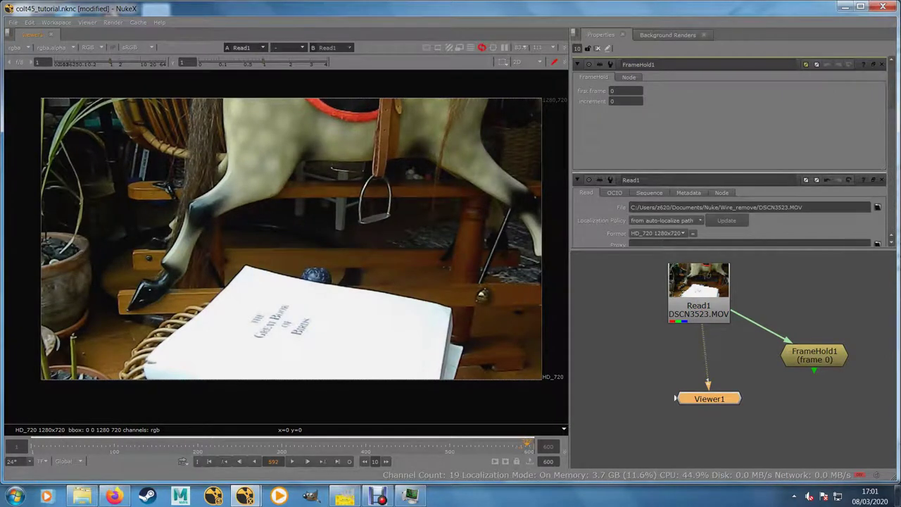
left_click(815, 356)
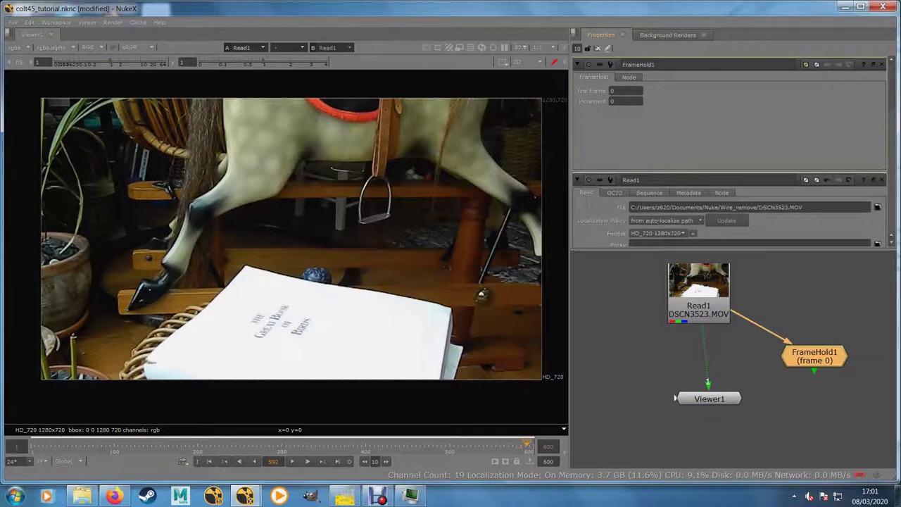
double_click(619, 90)
type("600")
key("Return")
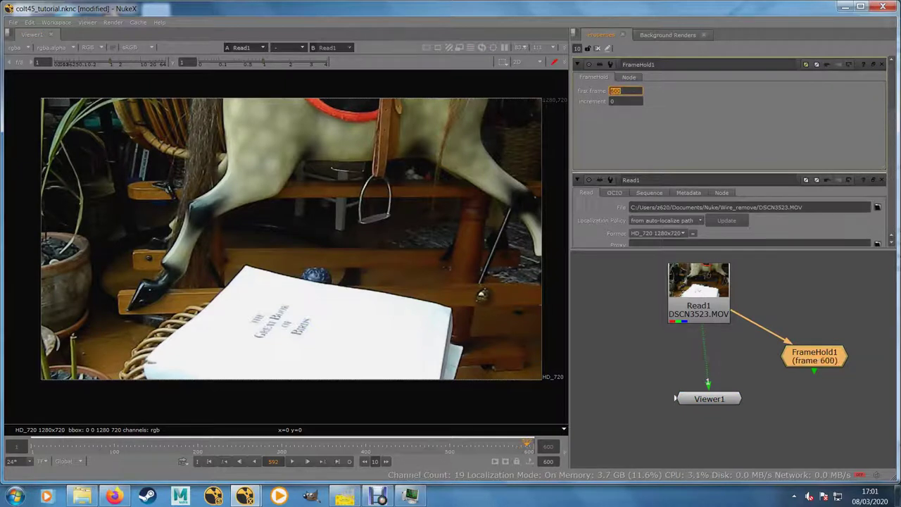
left_click(622, 101)
- View the FrameHold output while scrubbing the timeline to check the held frame, and return the viewer to Read1
left_click_drag(708, 377, 814, 356)
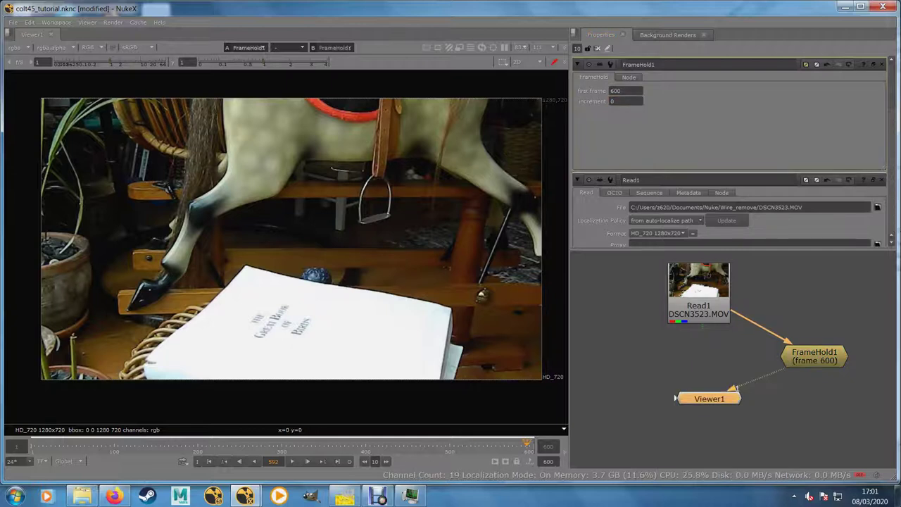
left_click_drag(528, 445, 141, 445)
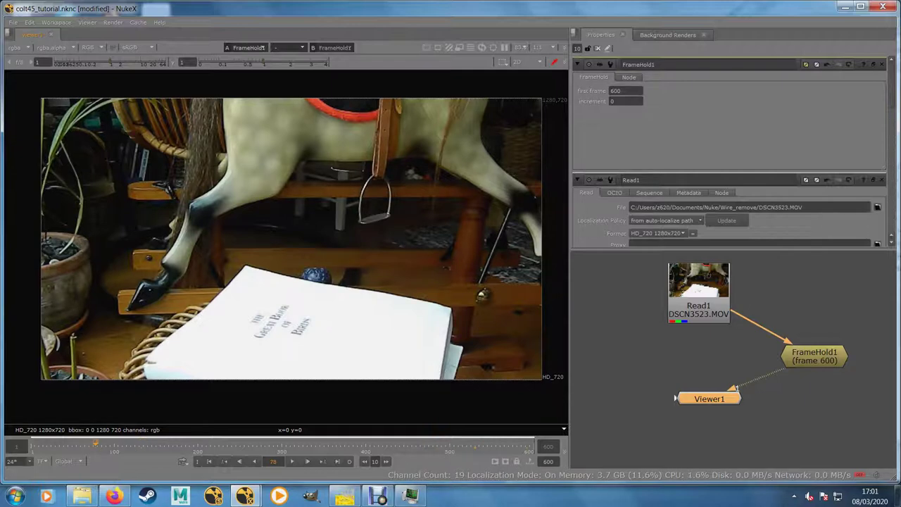
left_click(699, 308)
key("1")
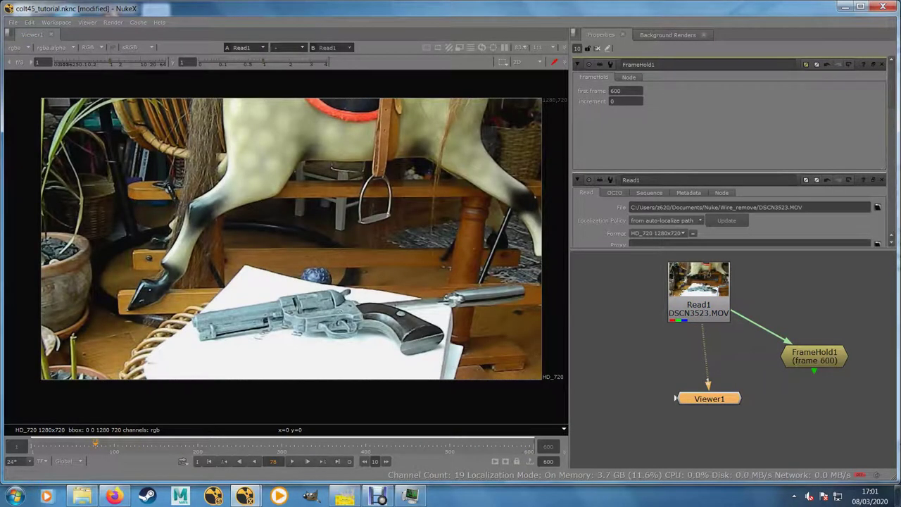
- Connect the FrameHold to the viewer's second input and space out the nodes in the graph
left_click_drag(815, 357, 814, 367)
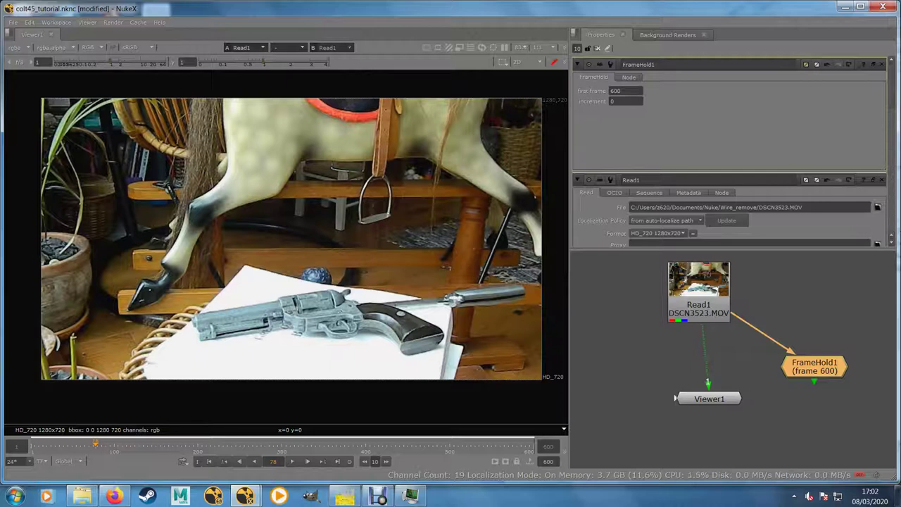
key("2")
left_click_drag(709, 399, 763, 425)
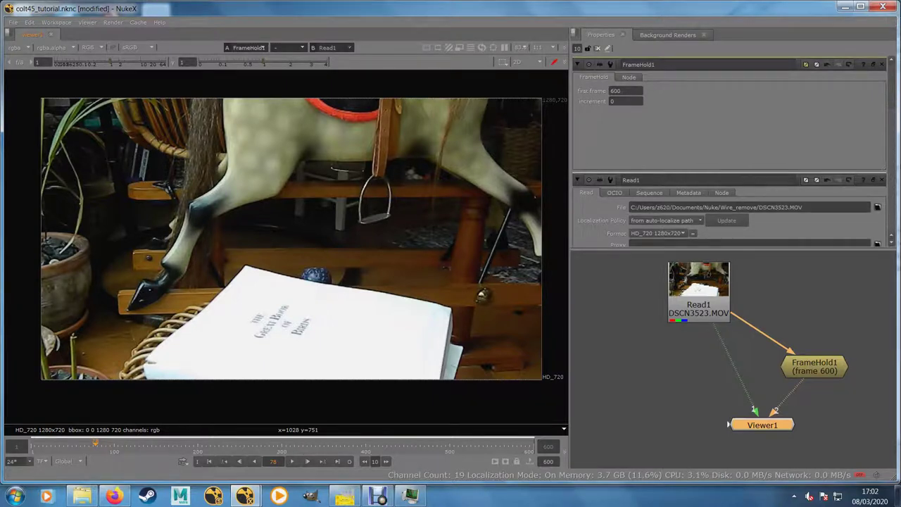
- Compare the held frame with Read1 using the viewer's under wipe, placing the divider just past the stirrup and moving to frame 47
left_click(289, 47)
left_click(282, 66)
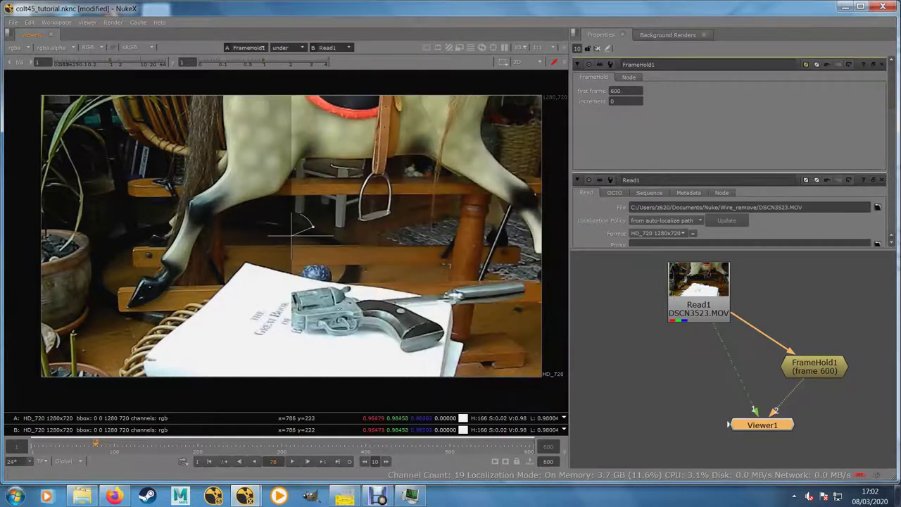
left_click_drag(291, 235, 403, 242)
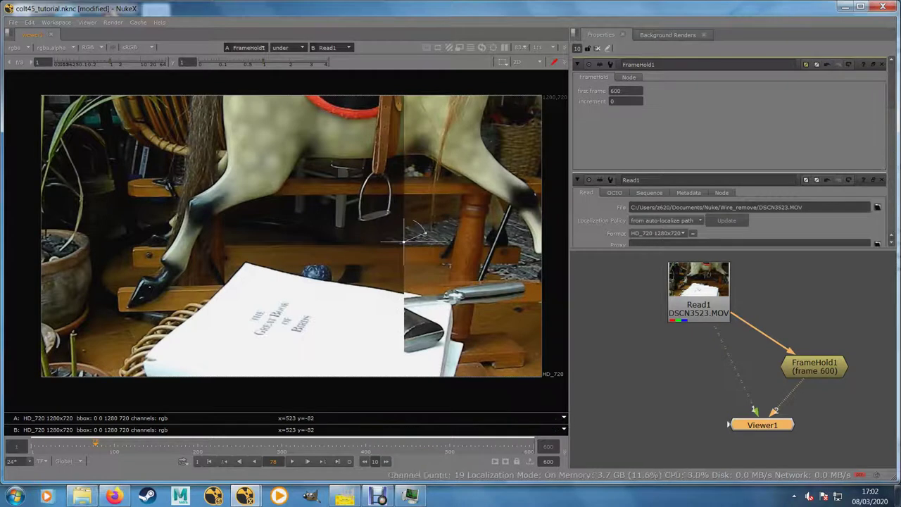
left_click(43, 444)
left_click_drag(43, 445, 62, 445)
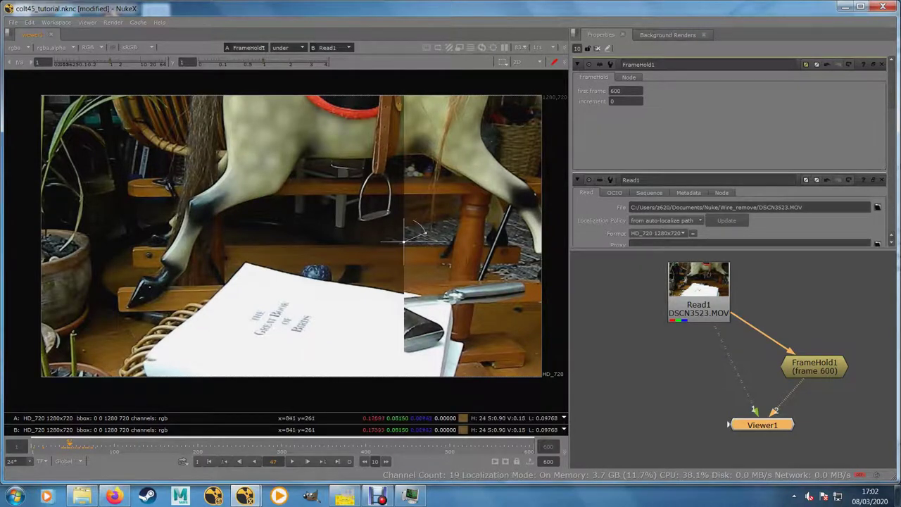
- Move the FrameHold node up to make room and add a Grade node between it and the viewer
left_click(815, 367)
left_click_drag(814, 366, 819, 338)
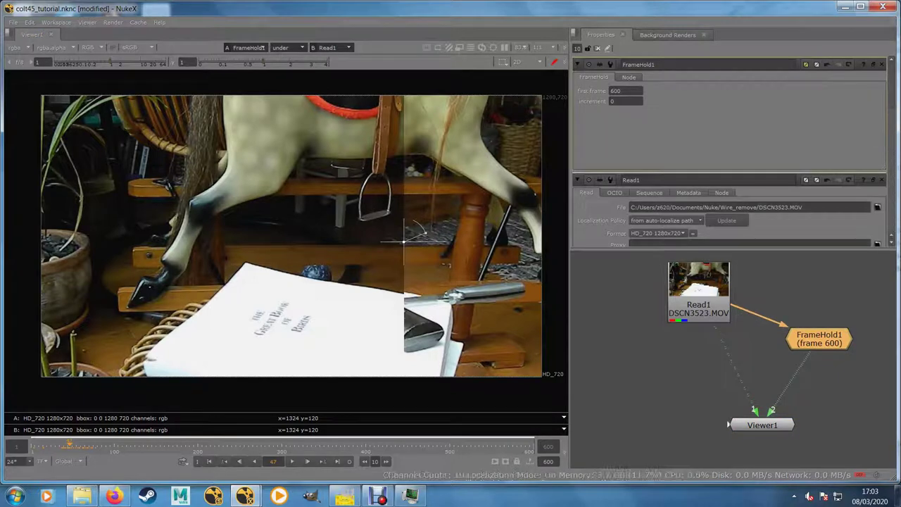
left_click_drag(819, 339, 820, 340)
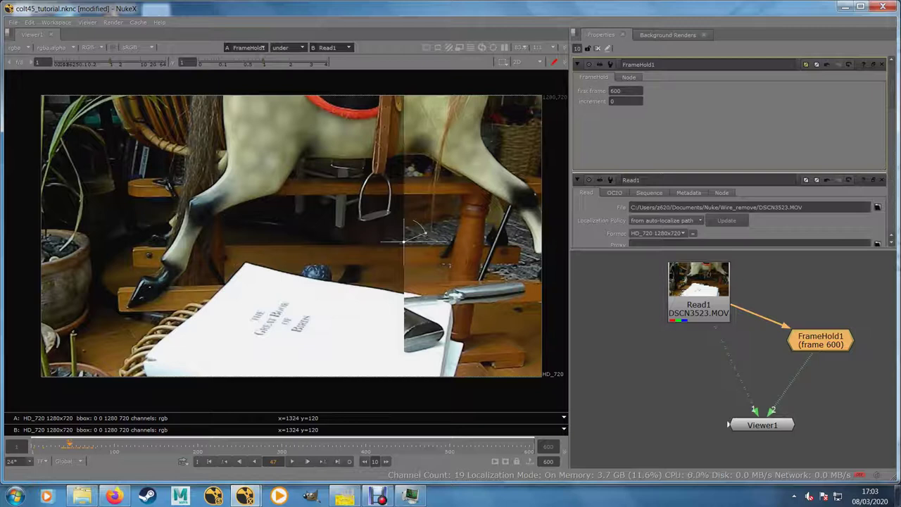
key("g")
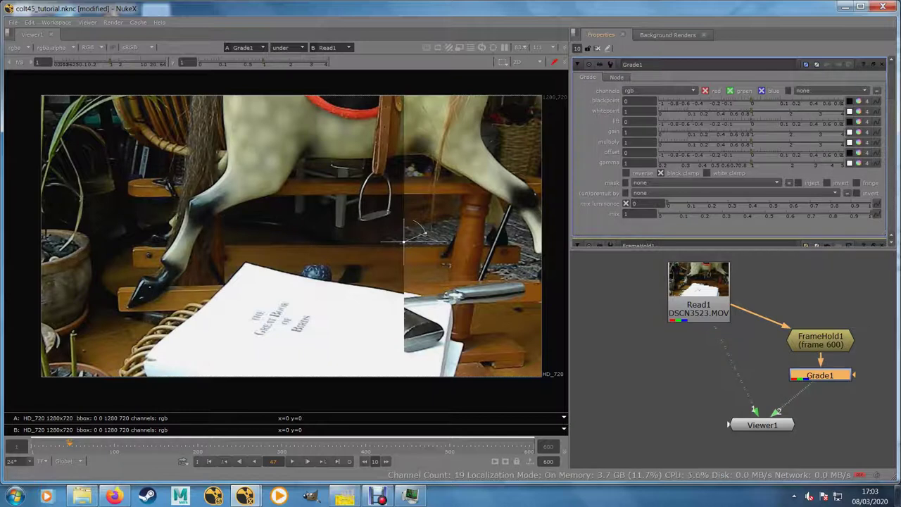
scroll(423, 269, "up", 2)
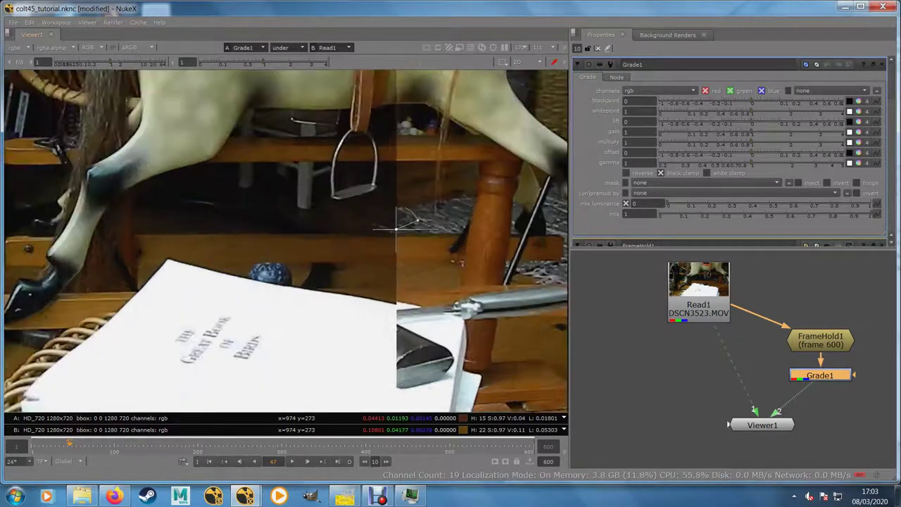
- Raise the Grade node's gain to 1.28 while comparing around the wipe divider, and undo the small lift adjustment
scroll(397, 229, "up", 2)
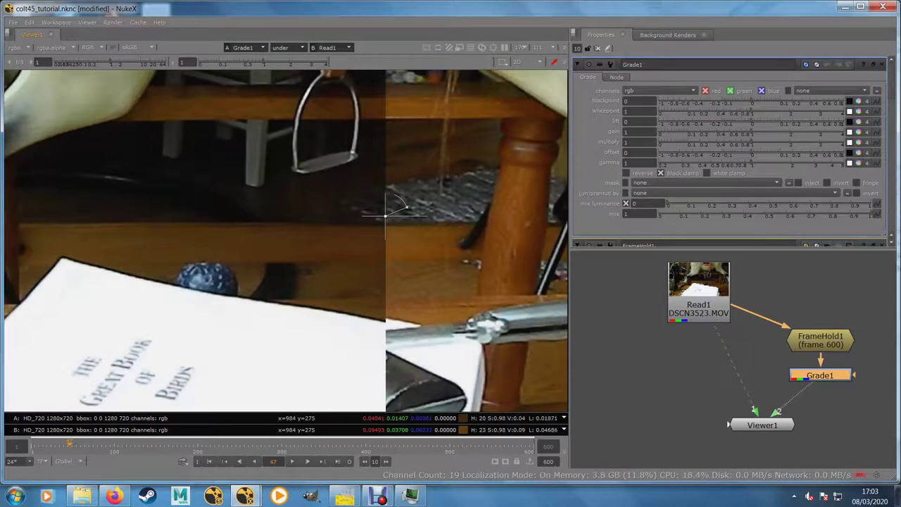
left_click_drag(397, 229, 380, 251)
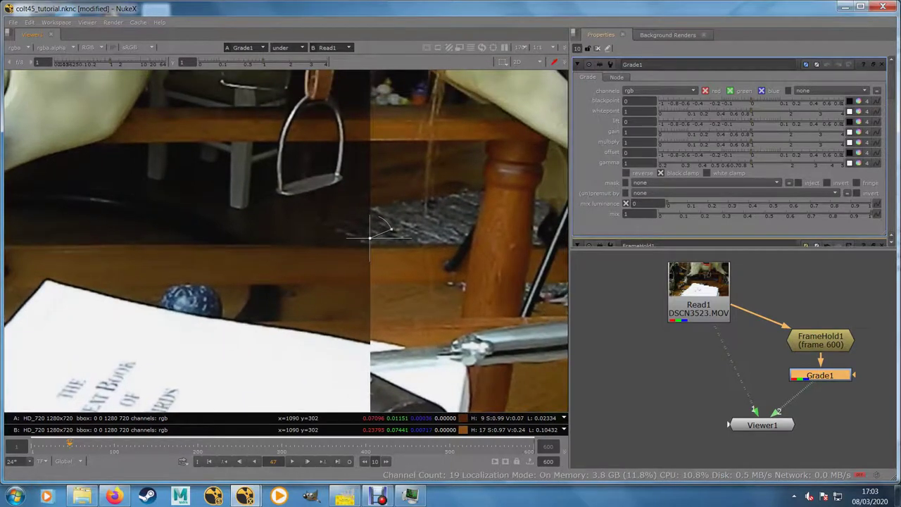
left_click_drag(752, 132, 763, 133)
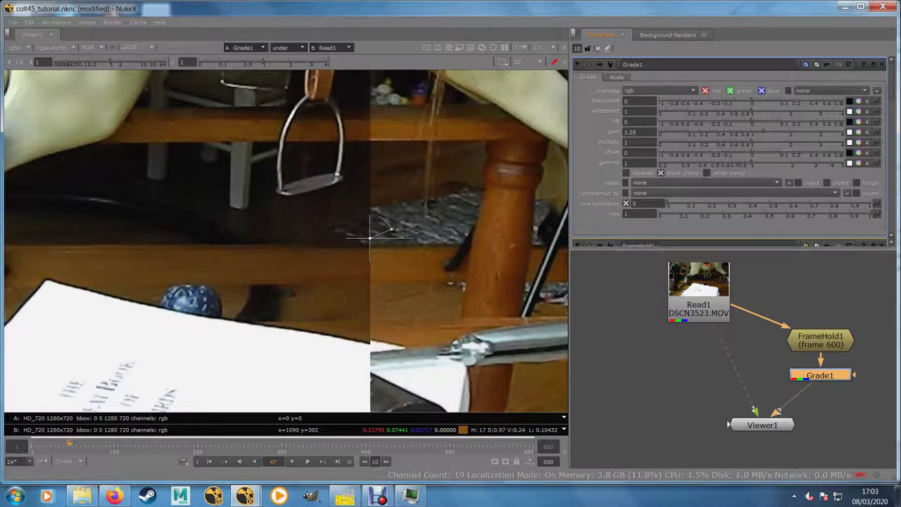
mouse_move(752, 122)
left_mouse_down()
mouse_move(764, 121)
mouse_move(754, 121)
left_mouse_up()
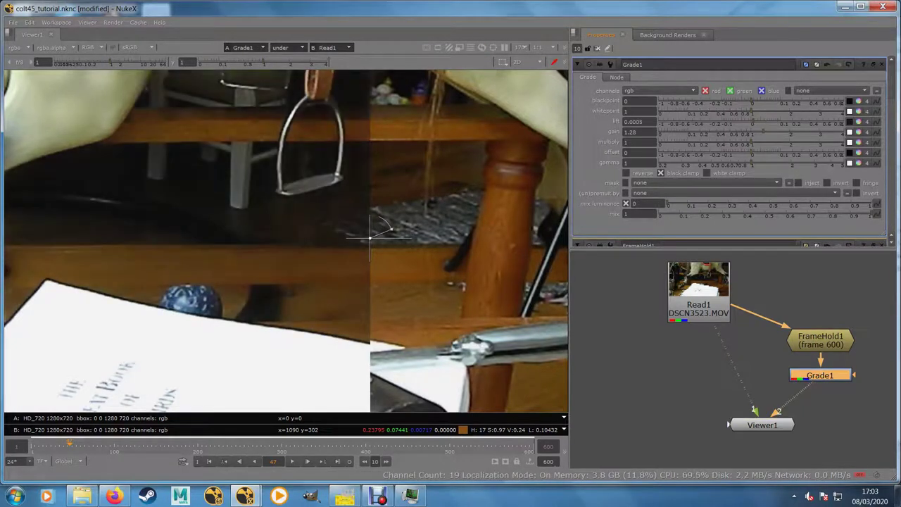
key("ctrl+z")
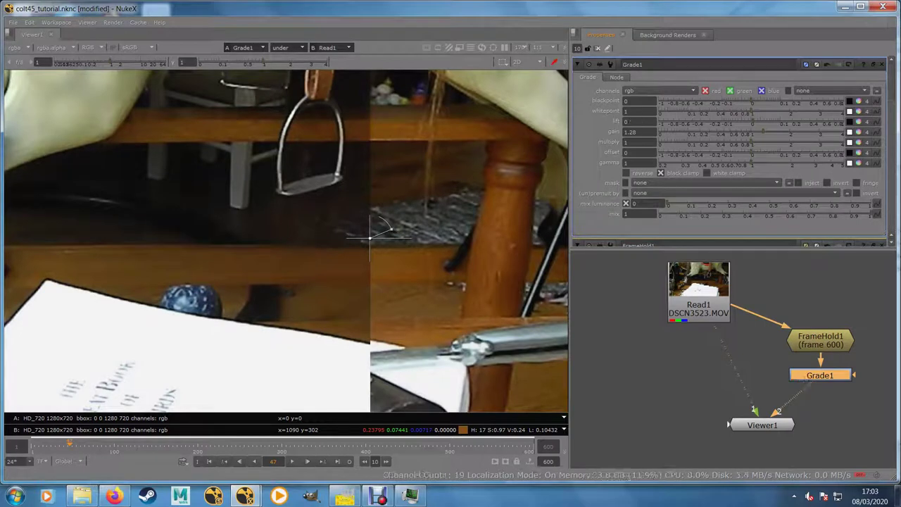
- Raise the Grade node's gain to 1.4 and multiply to 1.46, and reset the offset to 0
left_click_drag(752, 142, 768, 132)
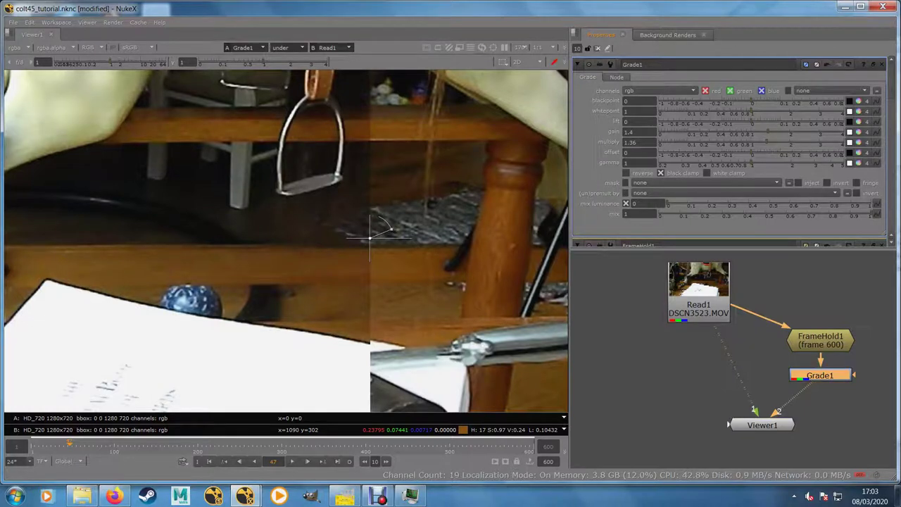
mouse_move(752, 153)
left_mouse_down()
mouse_move(766, 153)
mouse_move(751, 153)
left_mouse_up()
double_click(635, 153)
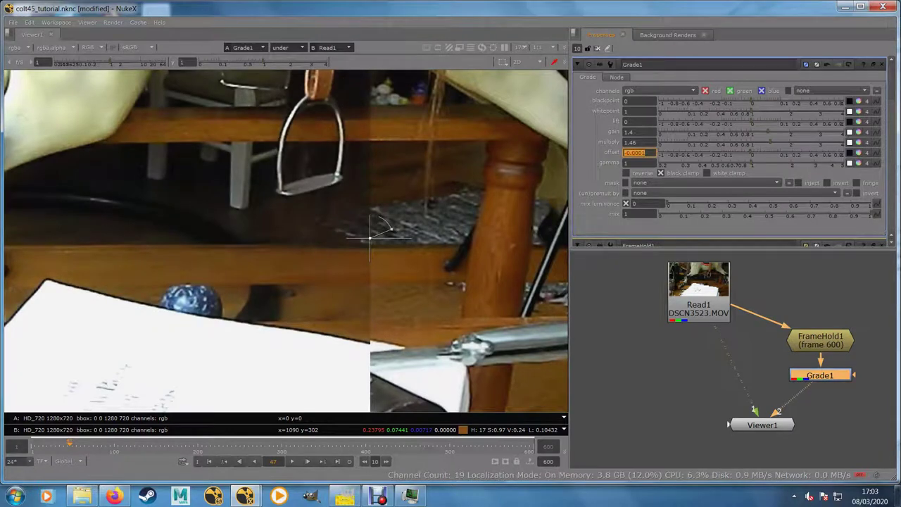
type("0")
key("Return")
- Refine the frame 47 match by setting the Grade's gamma to 1.14, multiply to 1.32 and gain to 1.66
left_click_drag(752, 163, 760, 162)
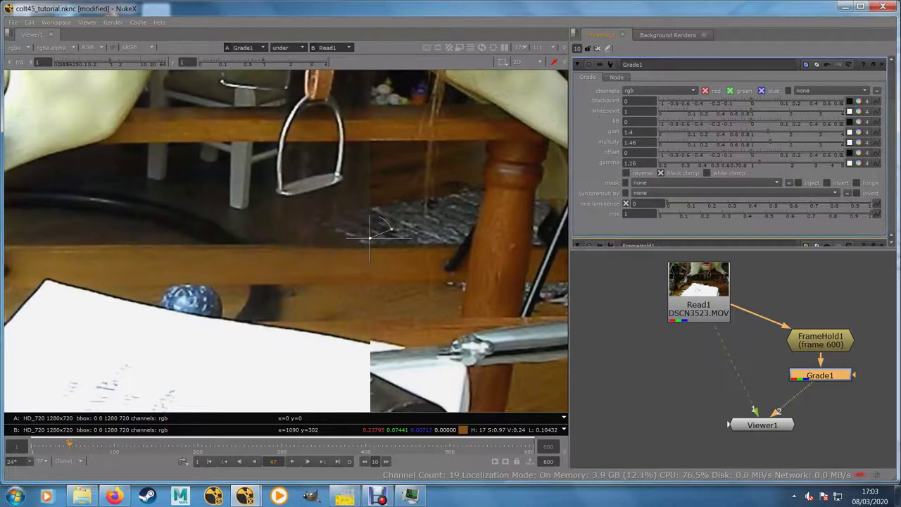
left_click_drag(770, 142, 758, 162)
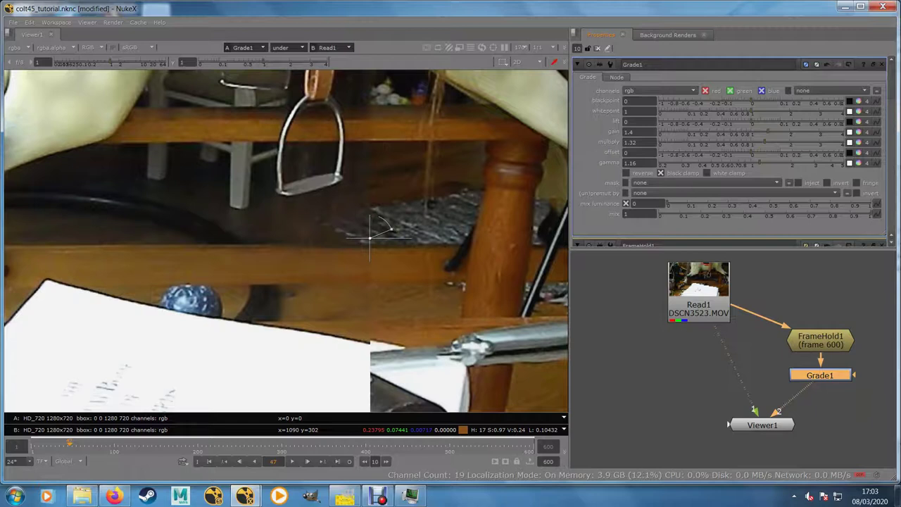
type("1.62")
key("Return")
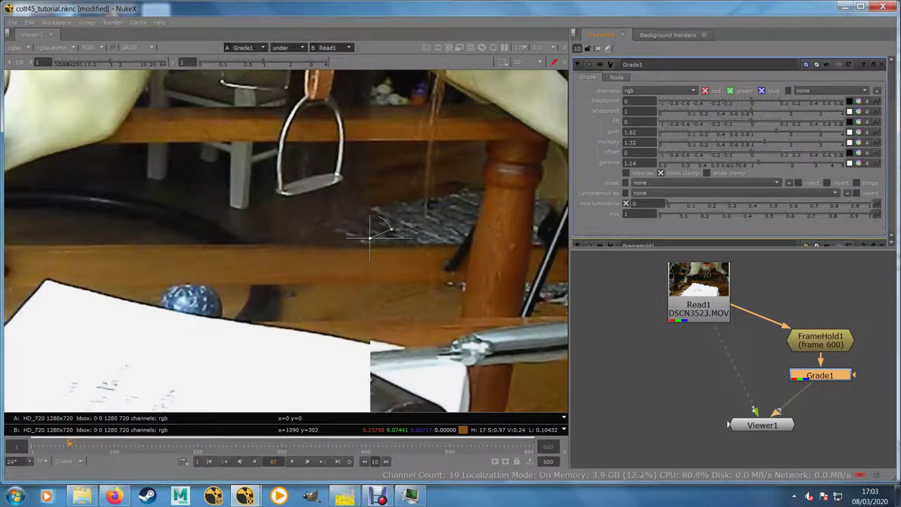
type("1.66")
key("Return")
scroll(434, 269, "down", 2)
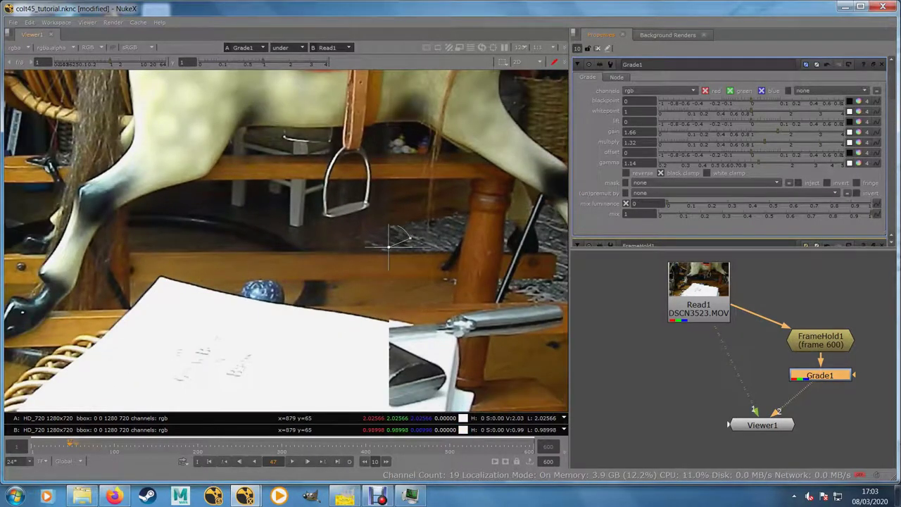
- Move to frame 212 and set keyframes on the Grade's gamma, multiply and gain
left_click(76, 445)
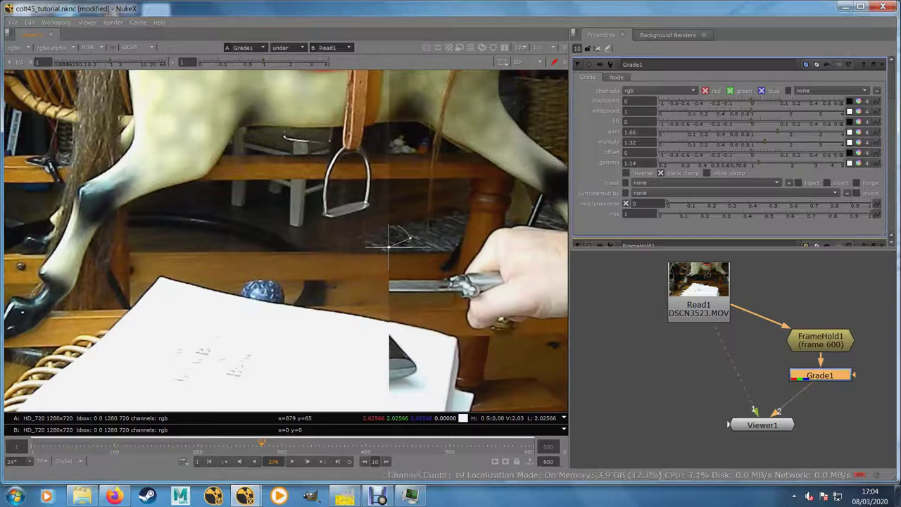
left_click_drag(261, 444, 228, 443)
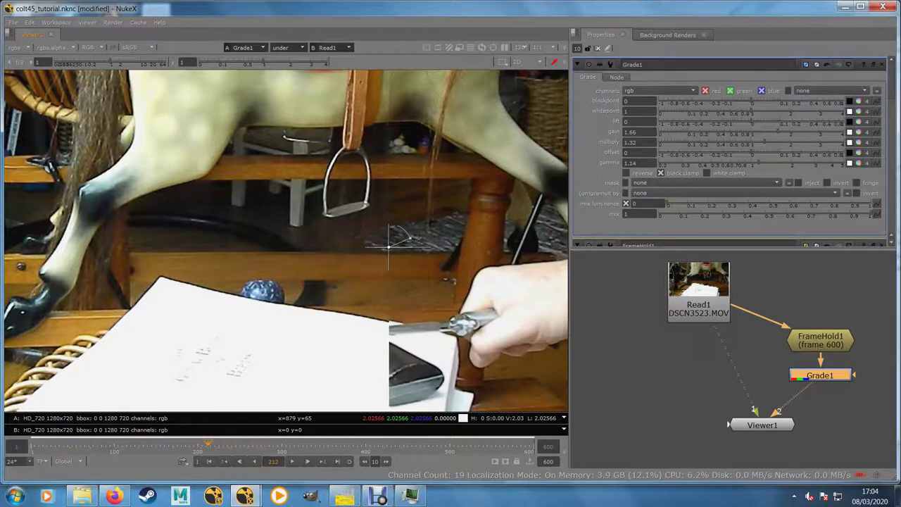
scroll(391, 239, "up", 4)
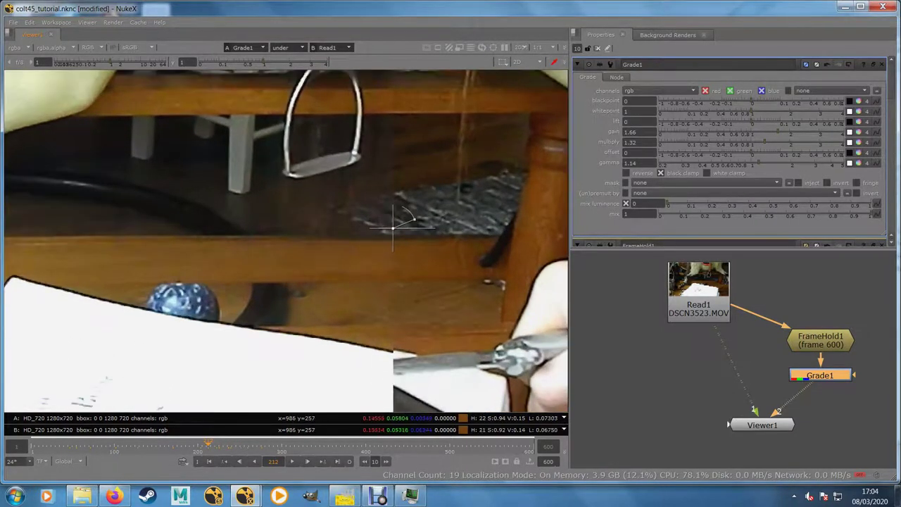
right_click(636, 164)
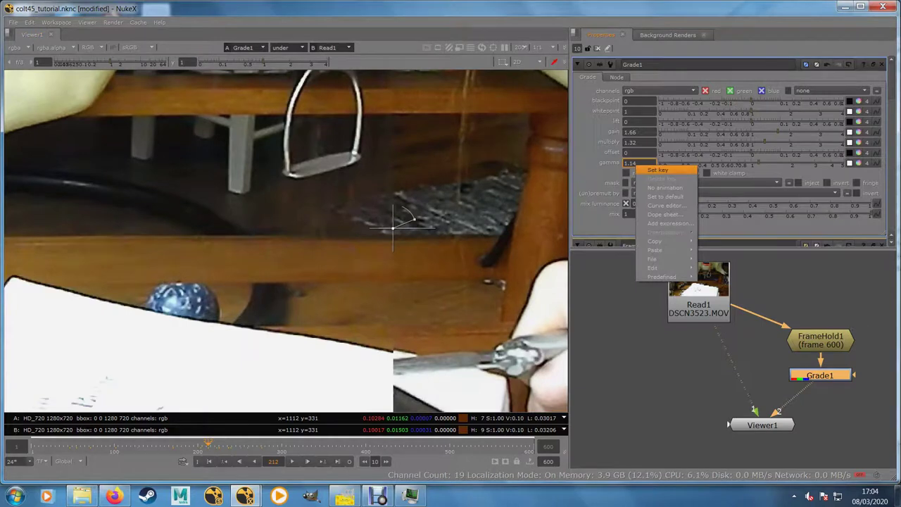
left_click(647, 170)
right_click(628, 141)
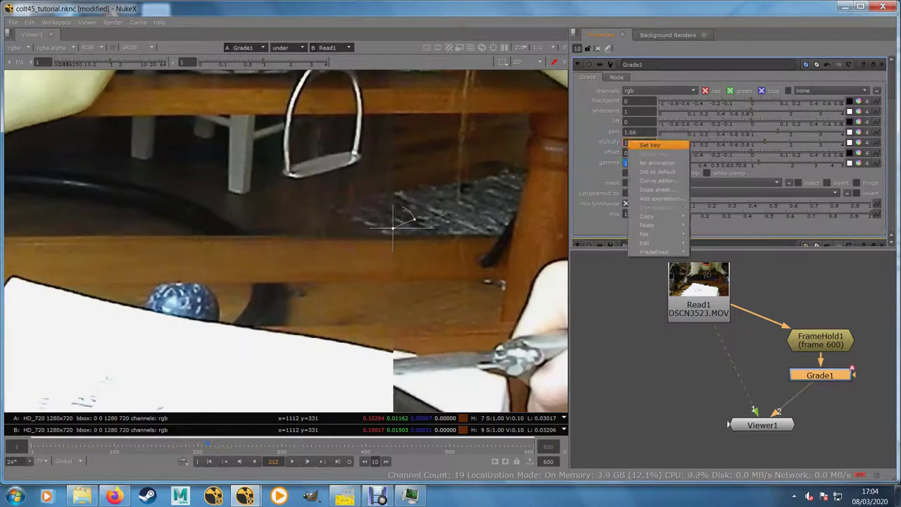
left_click(644, 145)
right_click(638, 133)
key("Escape")
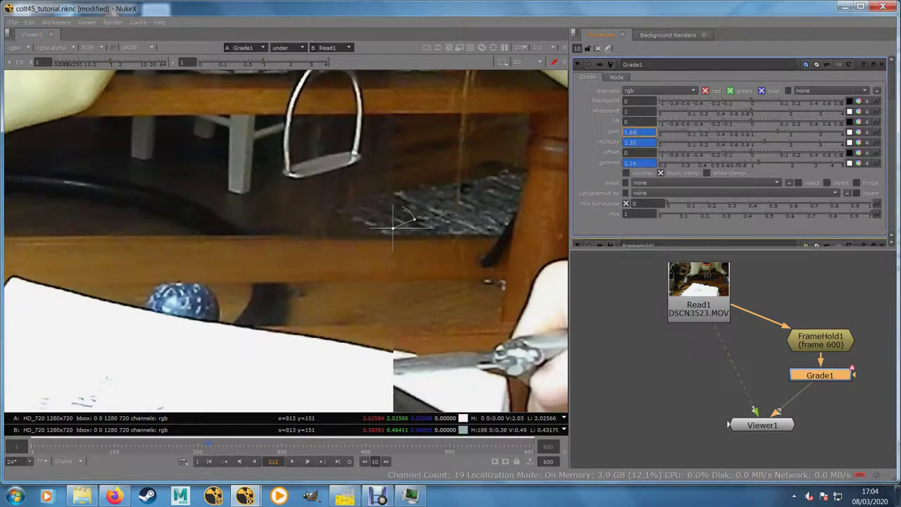
- Move to frame 249 and set keyframes on gamma, multiply and gain to hold the current grade
left_click_drag(227, 444, 244, 444)
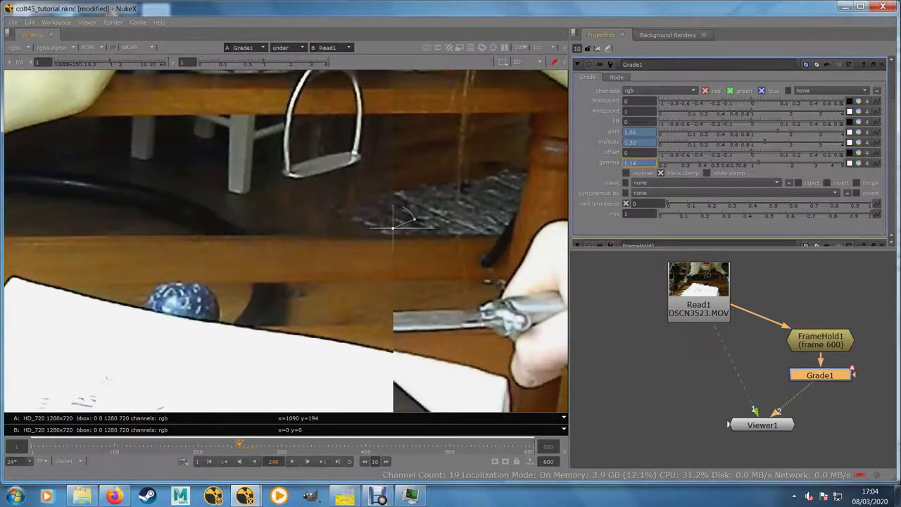
right_click(639, 162)
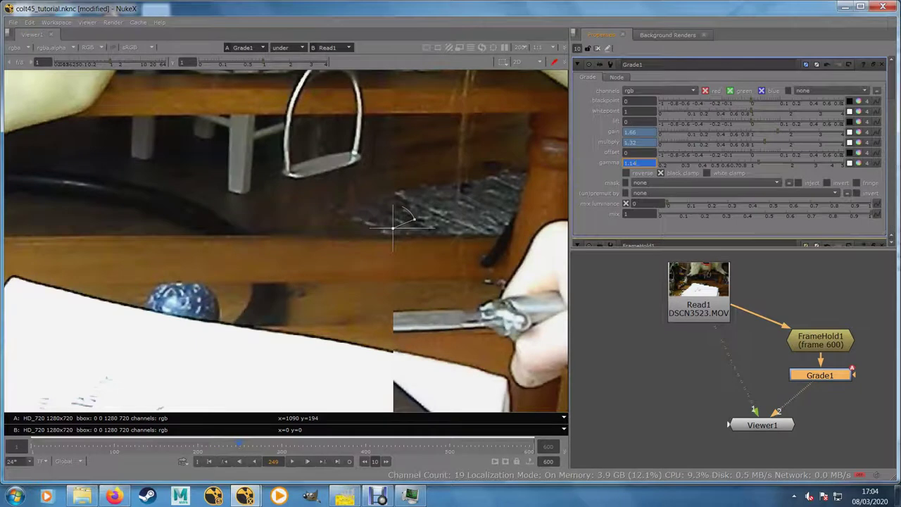
right_click(641, 142)
left_click(655, 146)
right_click(644, 134)
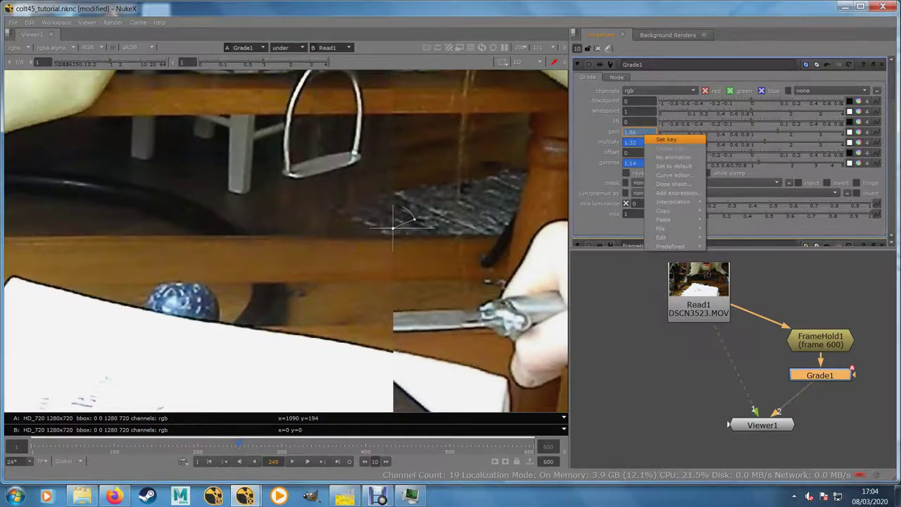
left_click(666, 139)
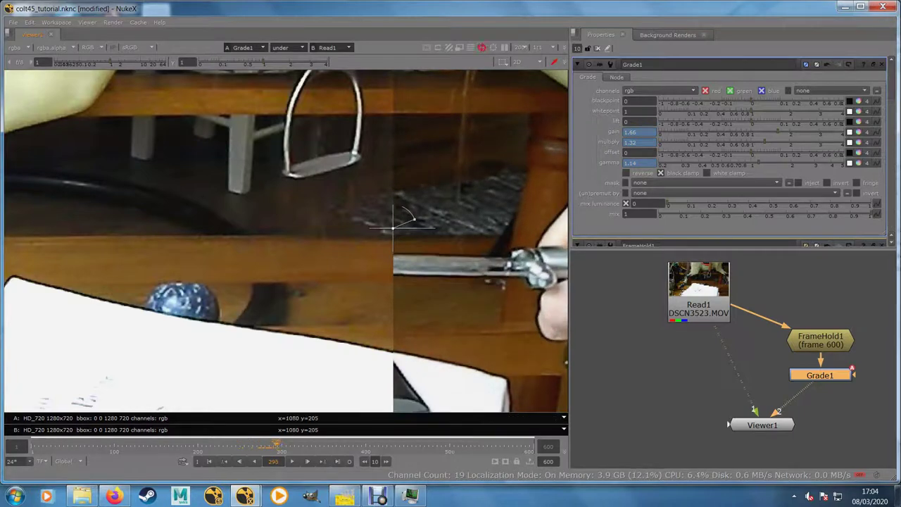
- At frame 293, match the darker footage by keying gain at 1, multiply at 1.12 and gamma at 1.12
left_click_drag(778, 132, 753, 132)
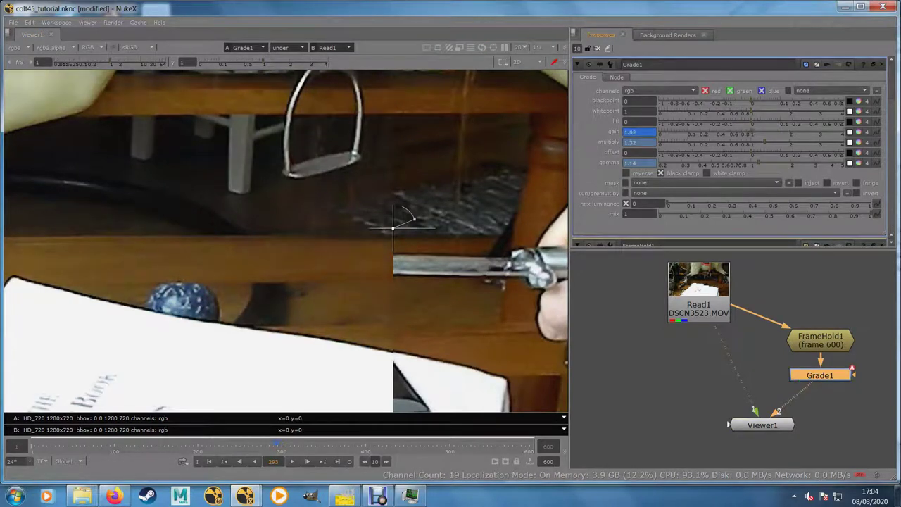
left_click(756, 143)
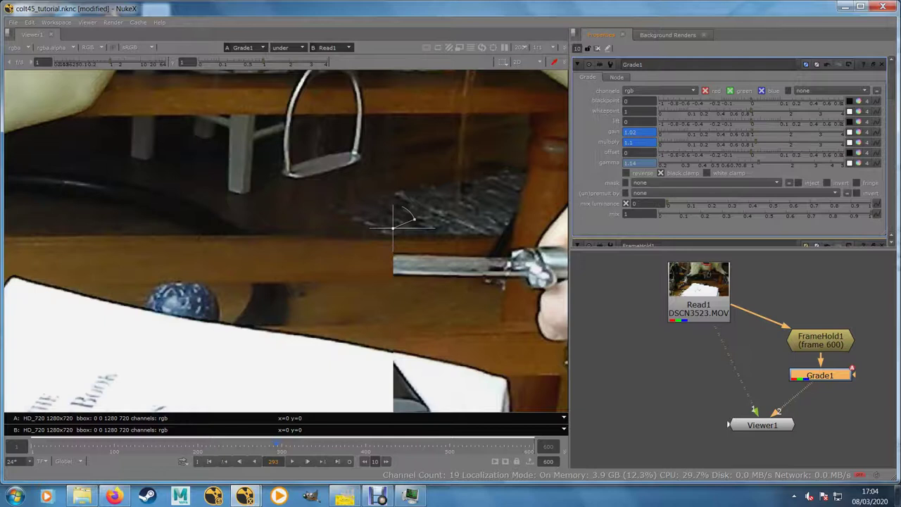
left_click_drag(759, 163, 755, 162)
key("ctrl+z")
key("ctrl+z")
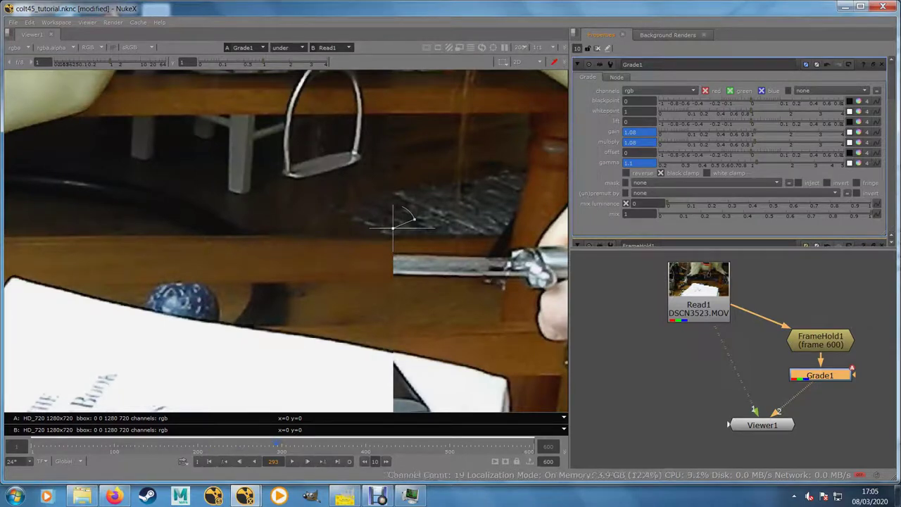
left_click_drag(756, 163, 759, 163)
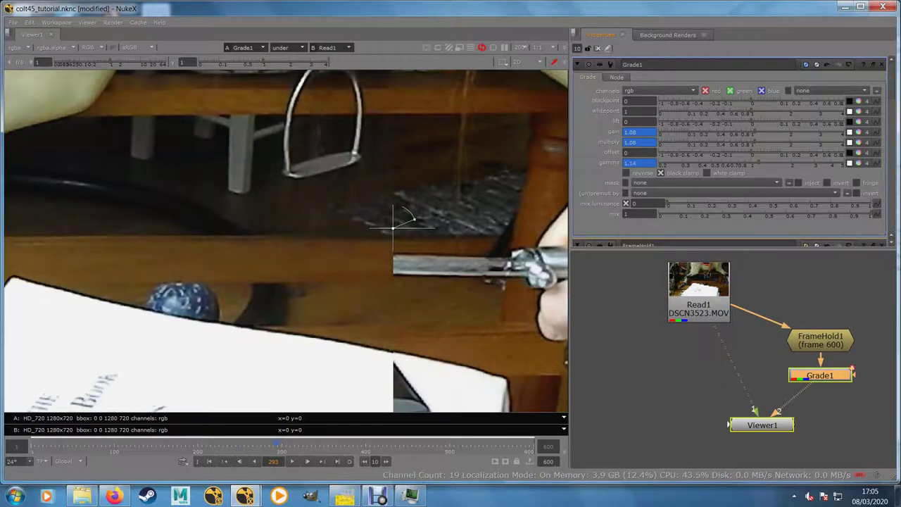
key("ctrl+z")
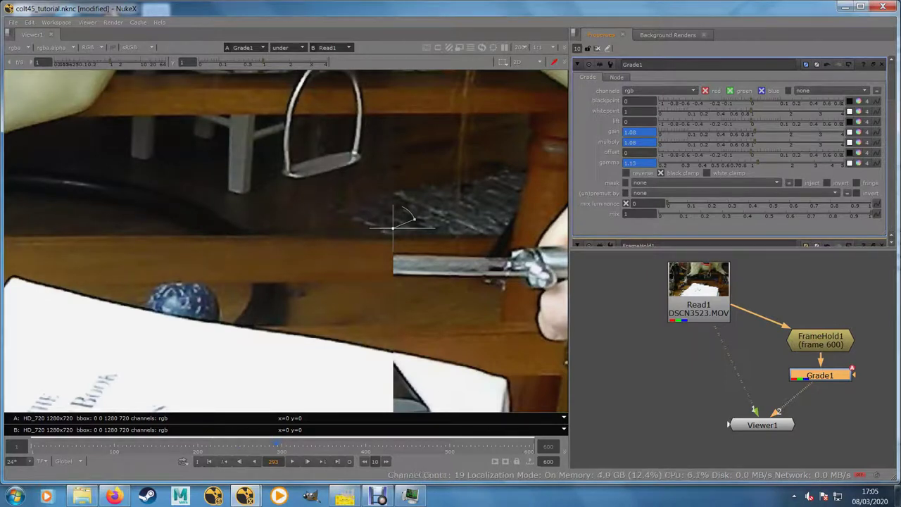
key("ctrl+z")
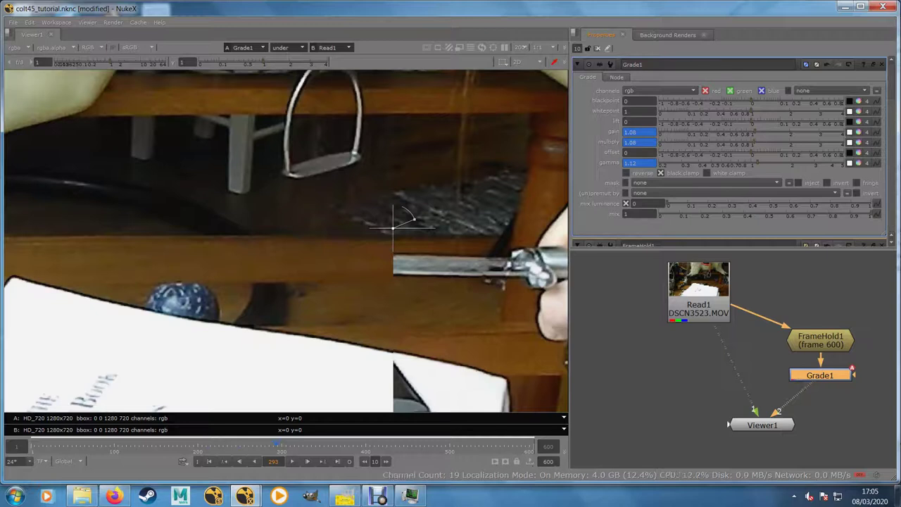
key("ctrl+z")
key("ctrl+z")
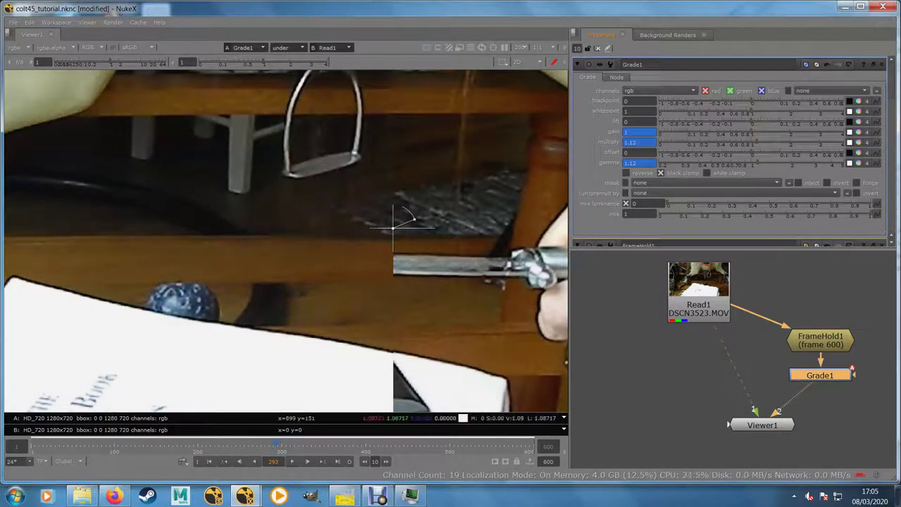
- Move to frame 354 and key the Grade's multiply and gamma at 1
key("l")
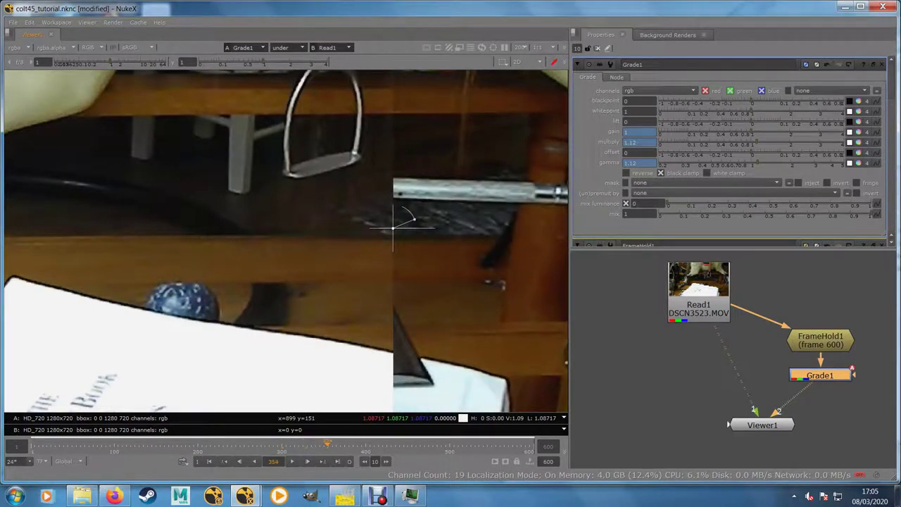
left_click_drag(757, 142, 751, 163)
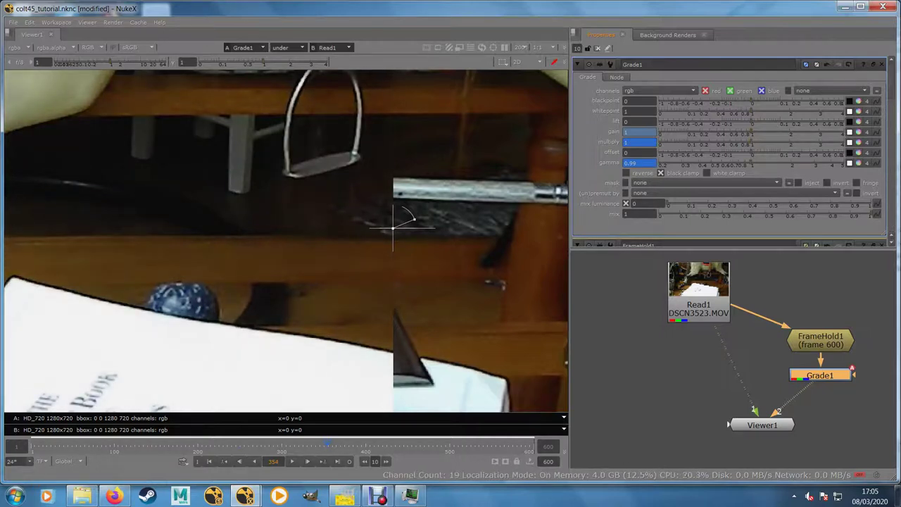
double_click(630, 163)
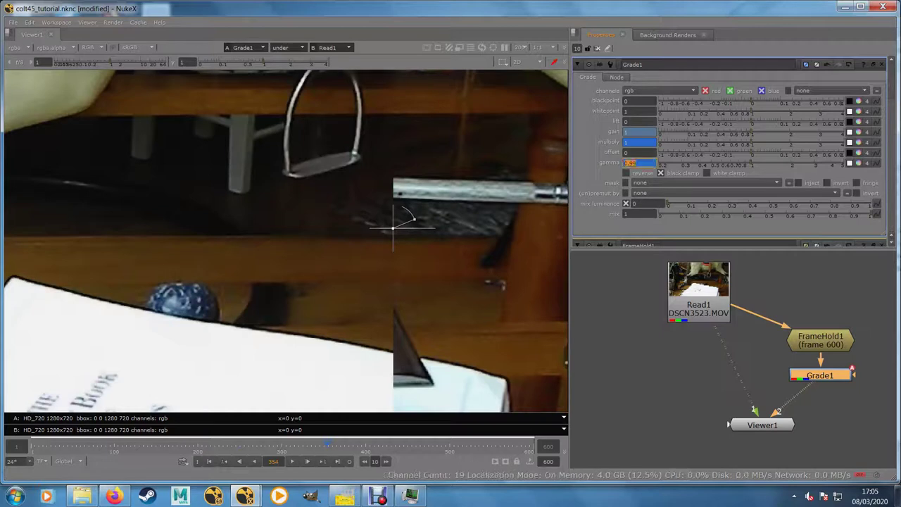
type("1")
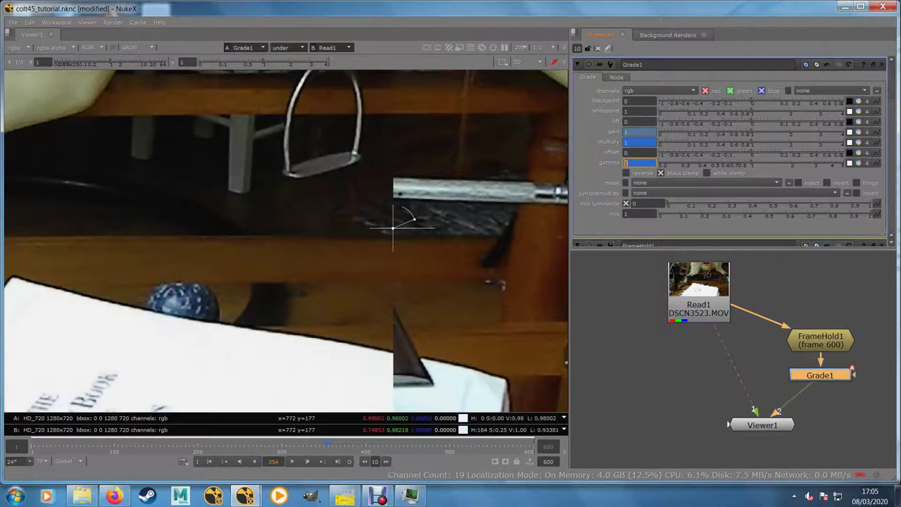
- Scrub back to frame 320 and check the animated grade against the footage along the wipe divider
left_click_drag(327, 444, 308, 444)
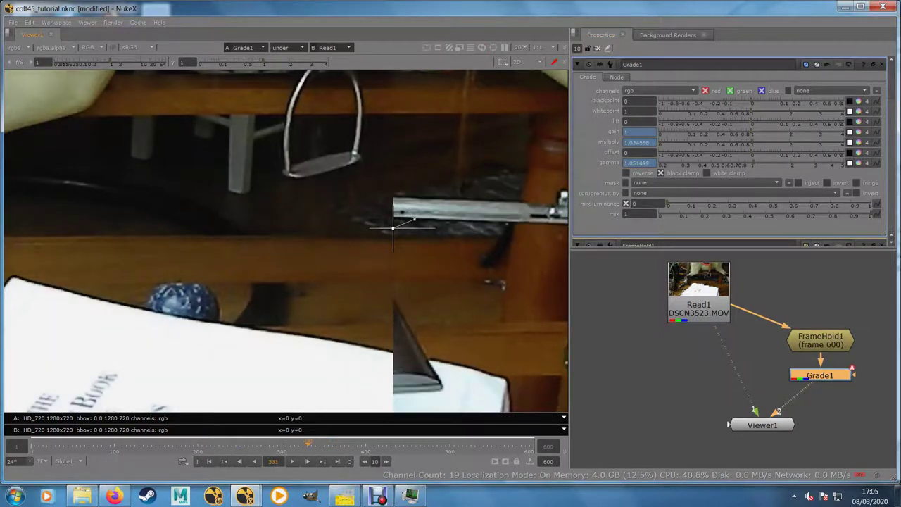
scroll(407, 314, "up", 2)
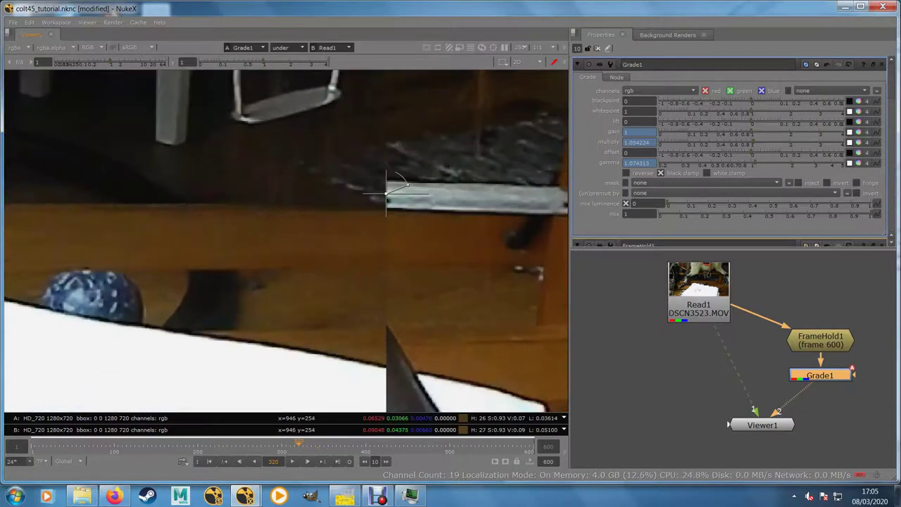
scroll(408, 313, "down", 3)
scroll(395, 239, "down", 2)
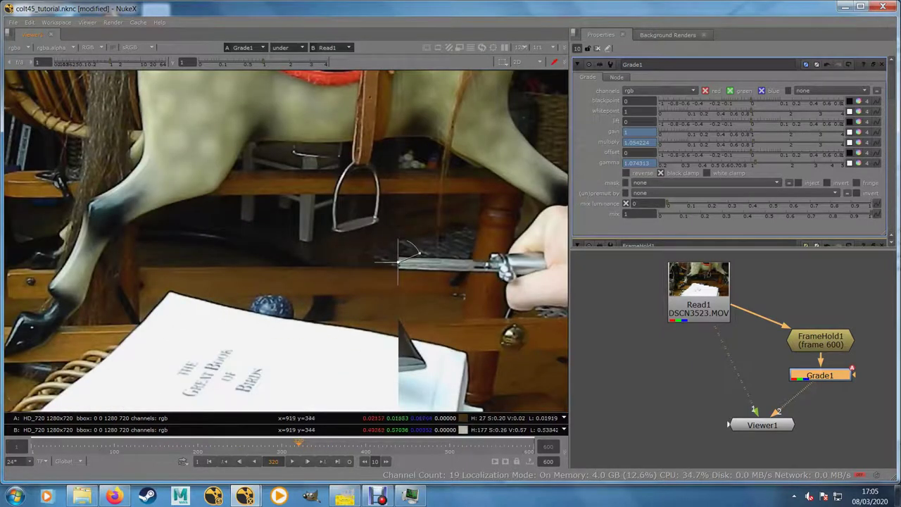
- Check the animated grade against the footage across the wipe at frames 300, 360 and 460
left_click(282, 444)
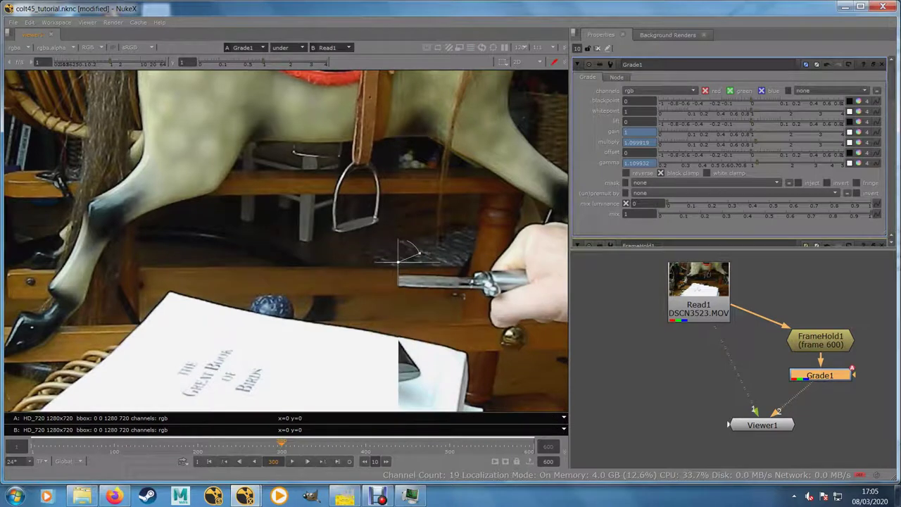
left_click(338, 444)
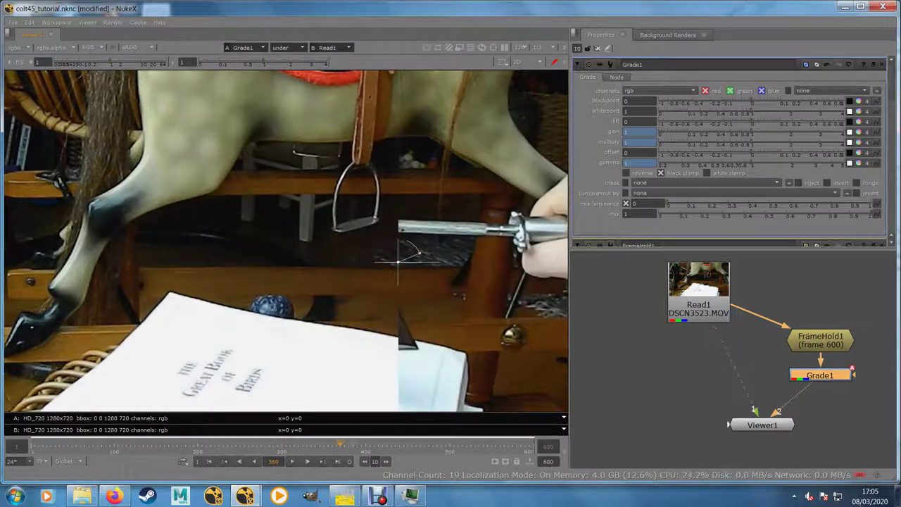
left_click(370, 444)
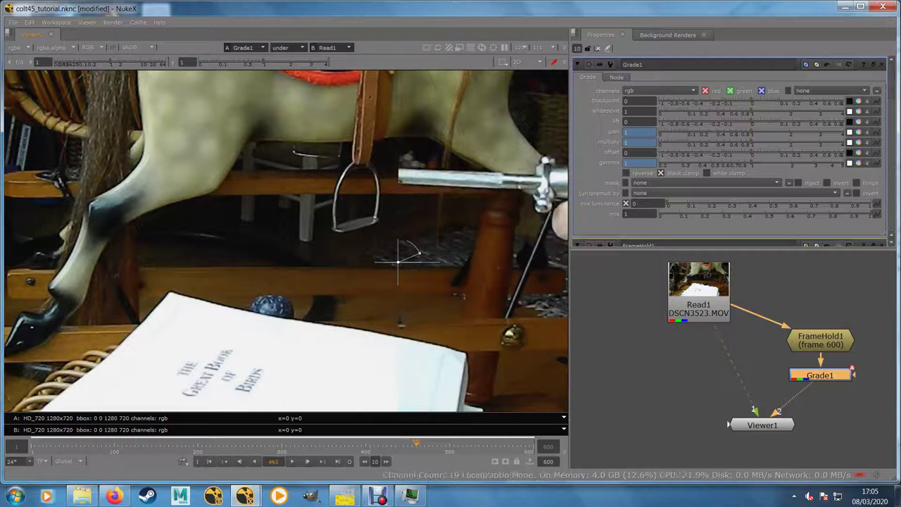
scroll(383, 280, "down", 2)
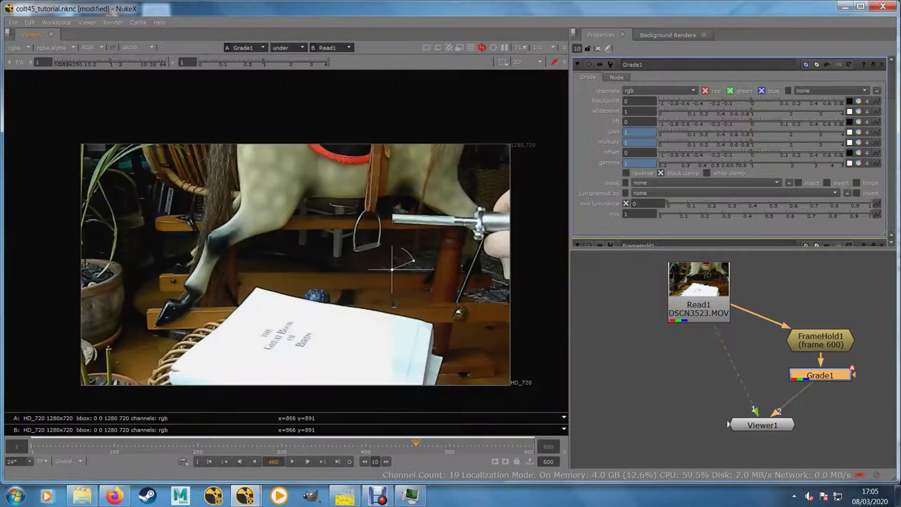
- Turn off the wipe comparison and view the graded plate alone at frame 52
left_click(289, 48)
left_click(282, 56)
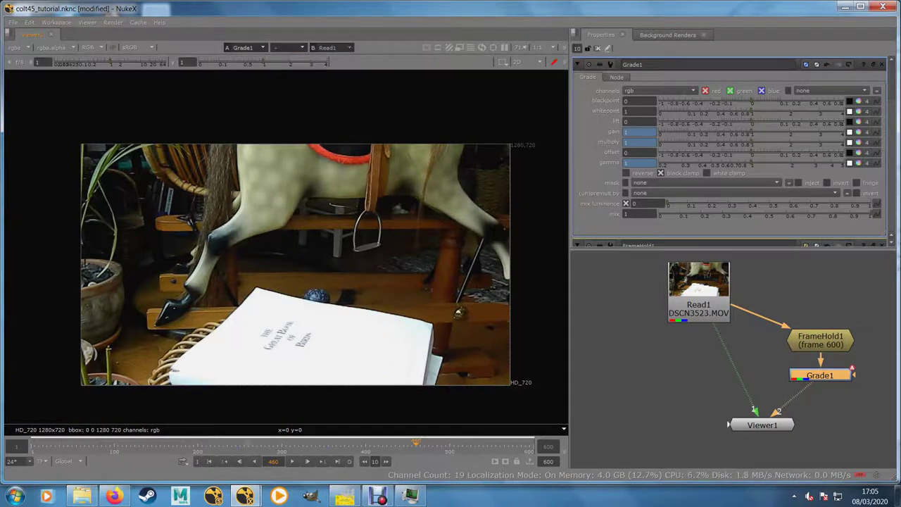
left_click(239, 445)
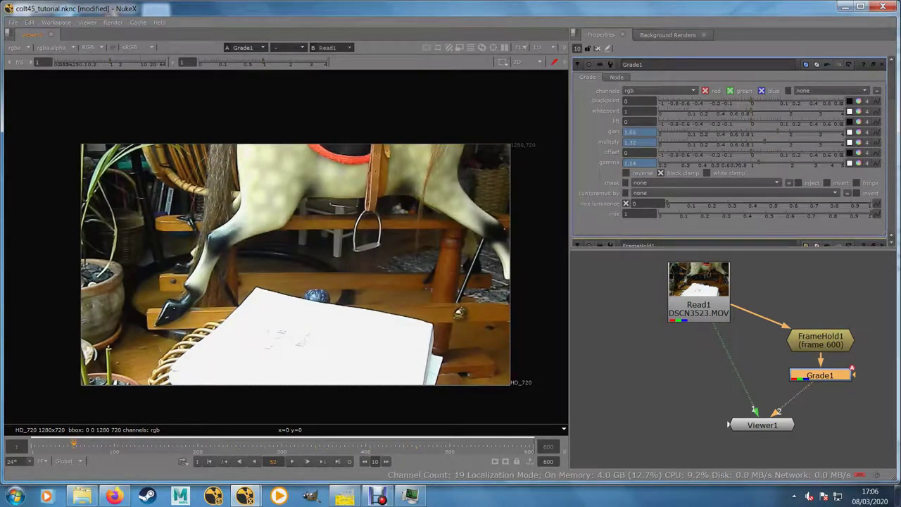
left_click(662, 380)
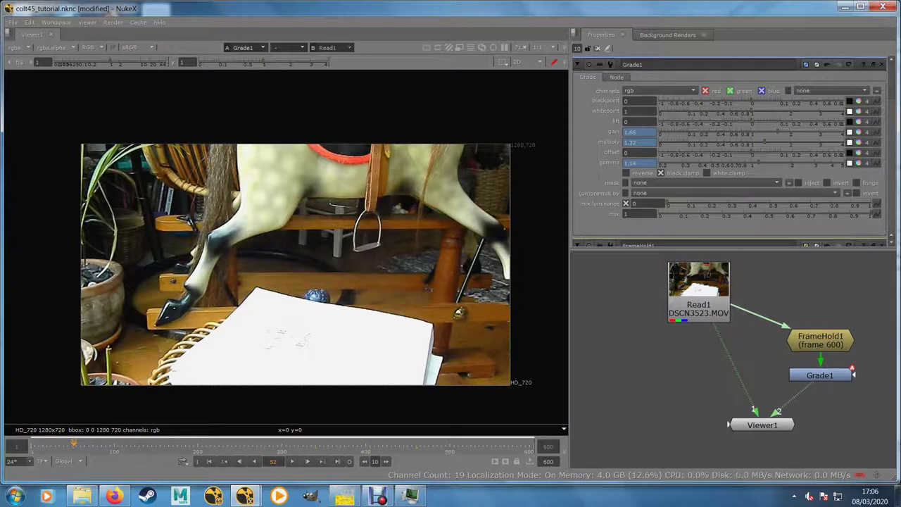
- Show the original Read1 footage in the viewer and lower the Viewer node to make room beneath Grade1
left_click_drag(761, 425, 761, 456)
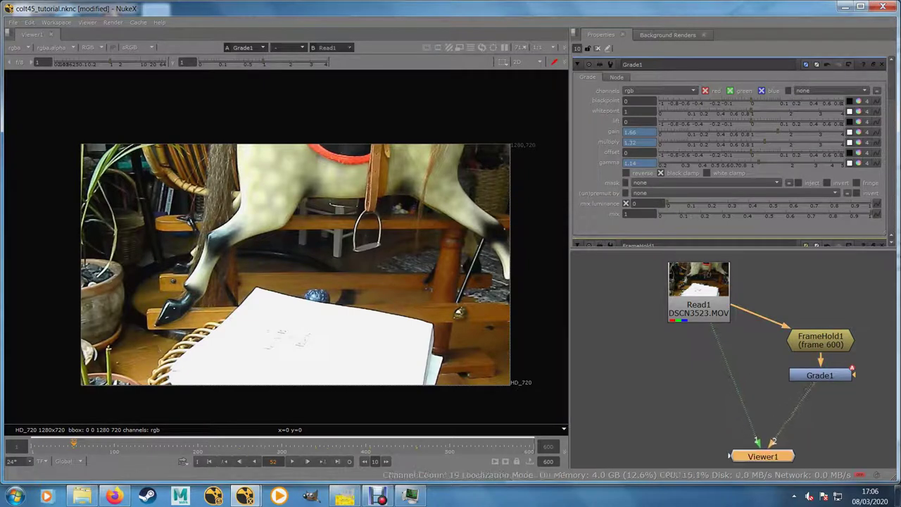
left_click(698, 309)
key("1")
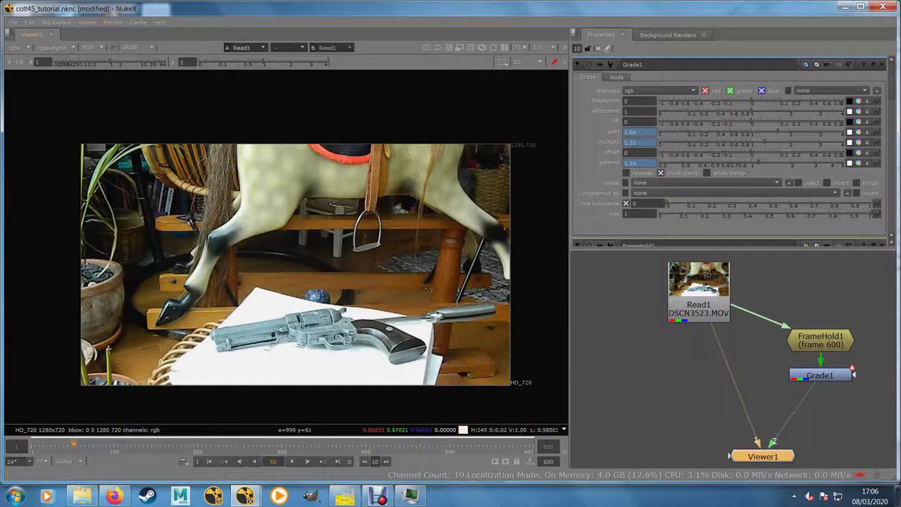
left_click_drag(669, 408, 604, 369)
left_click_drag(698, 417, 698, 437)
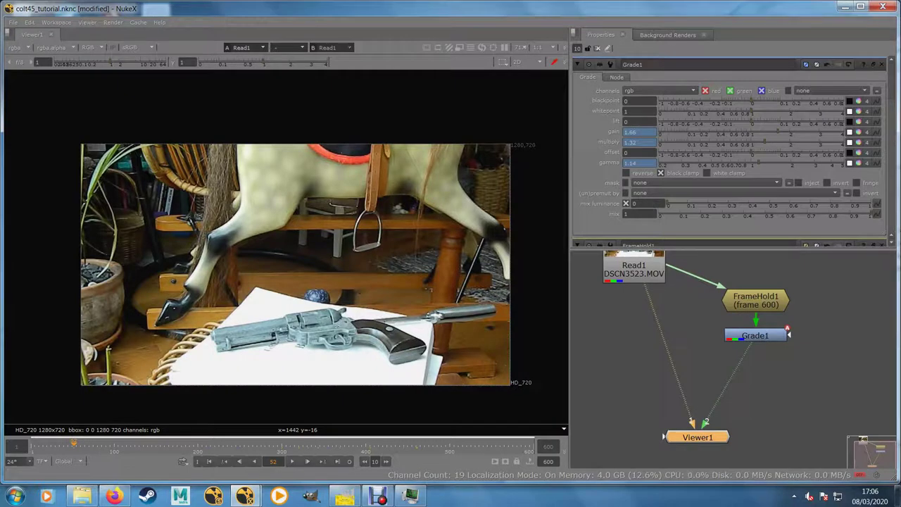
- Add an unconnected Roto node and place it beside Grade1 in the node graph
left_click(771, 398)
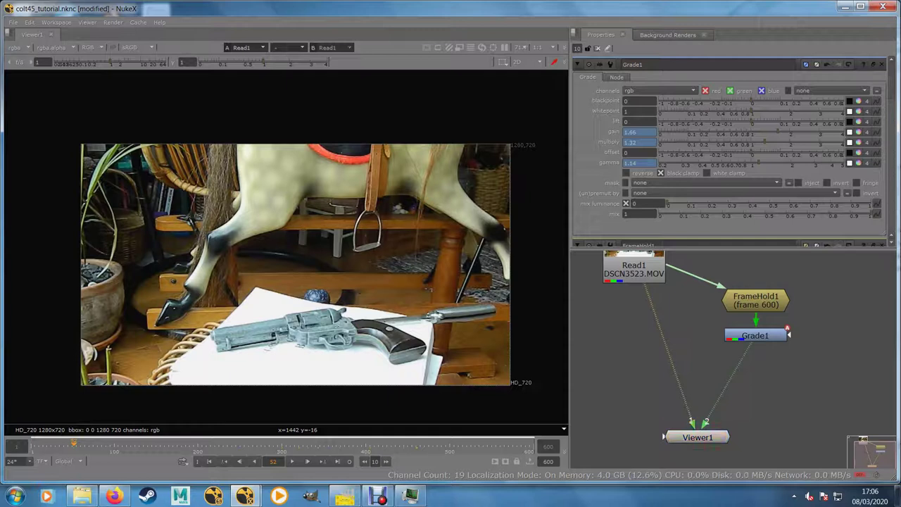
key("Tab")
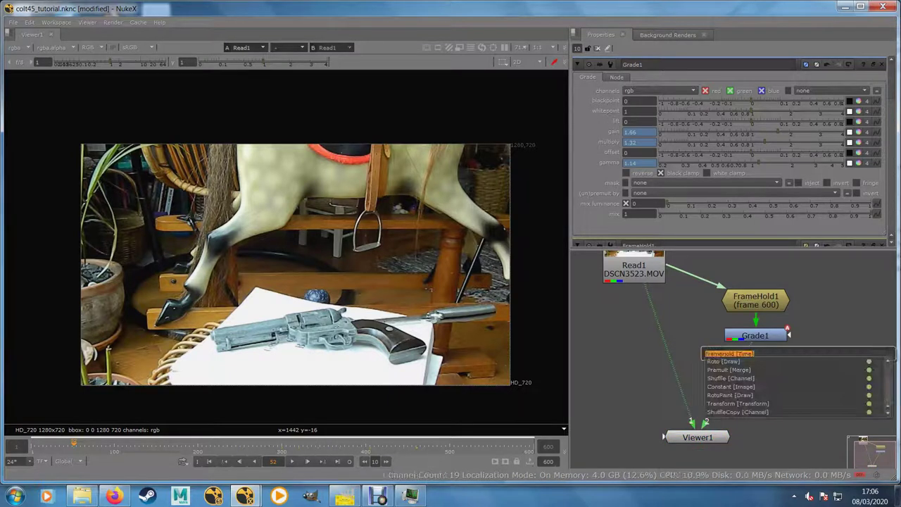
left_click(725, 361)
left_click_drag(814, 357, 839, 362)
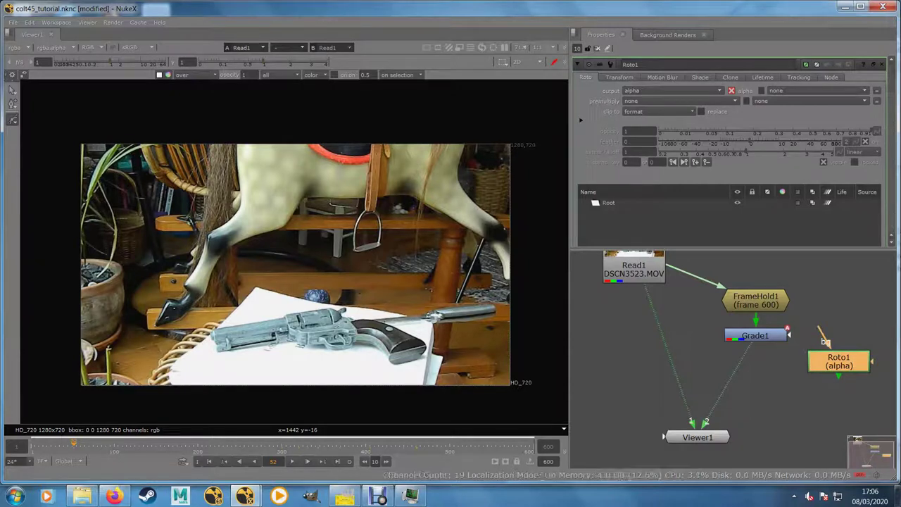
- Insert a Copy node below Grade1, connect Roto1 to its B input, and place Roto1 above it
left_click(756, 335)
key("Tab")
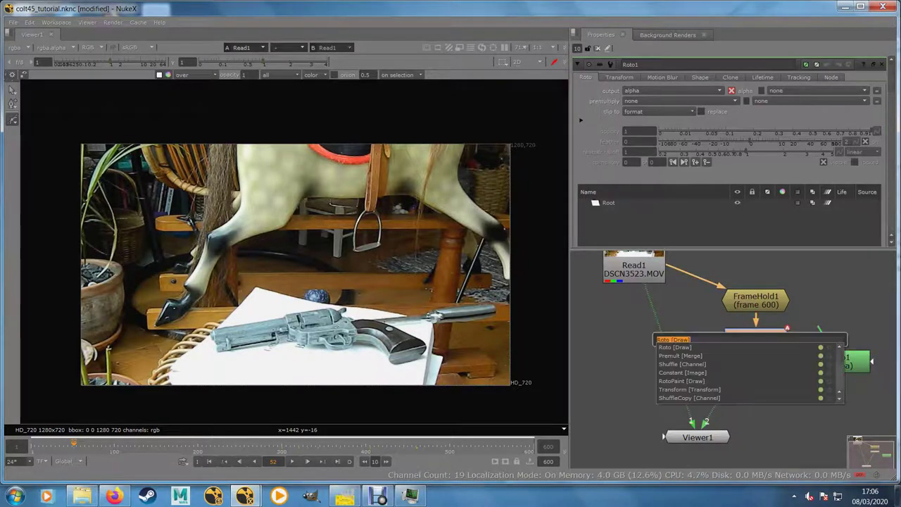
type("co")
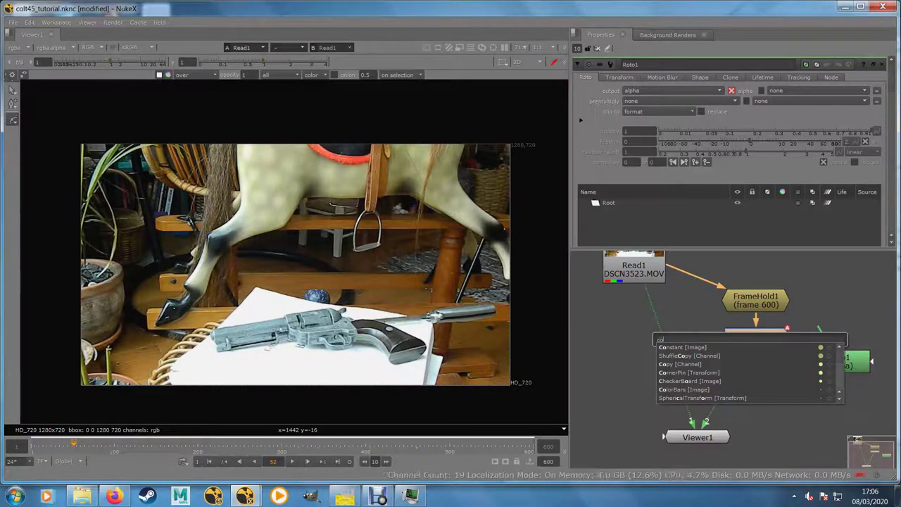
left_click(681, 364)
left_click_drag(841, 339, 755, 385)
left_click(838, 362)
left_click_drag(839, 361, 842, 330)
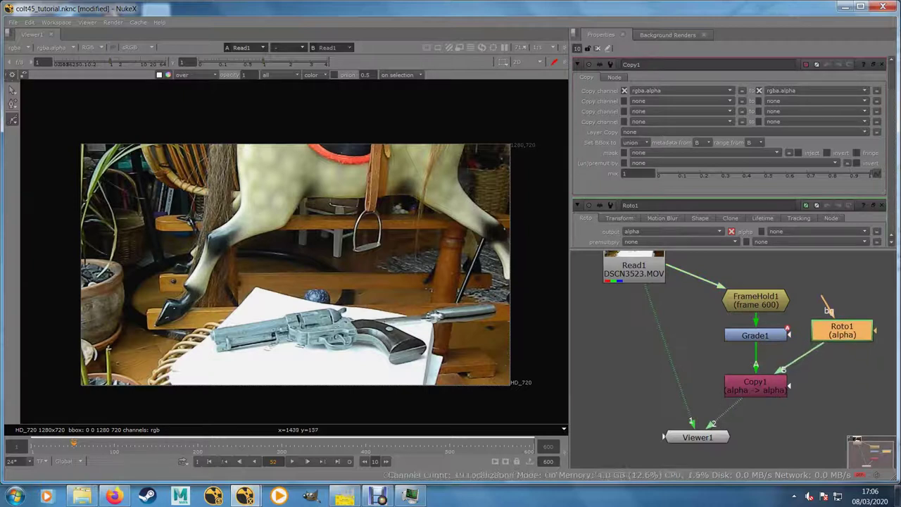
- View Grade1's output and inspect its alpha channel, then return to the colour view
left_click(755, 336)
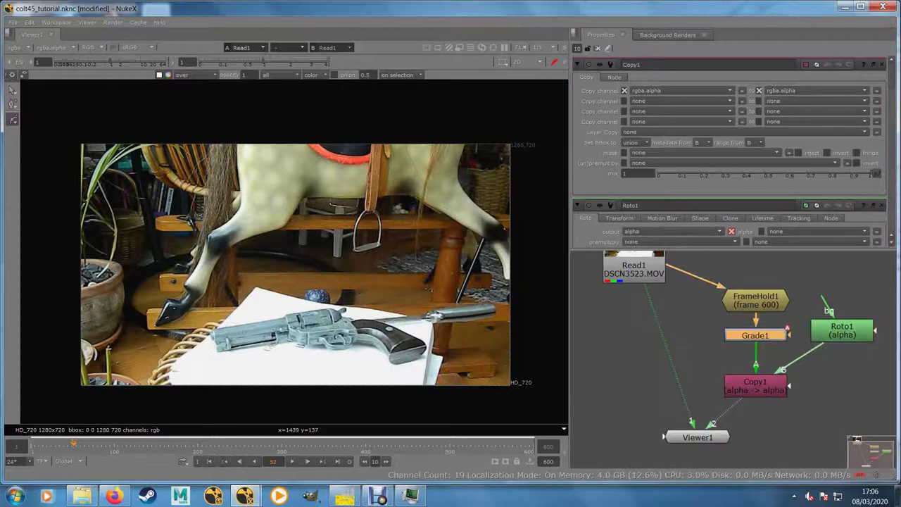
key("1")
key("a")
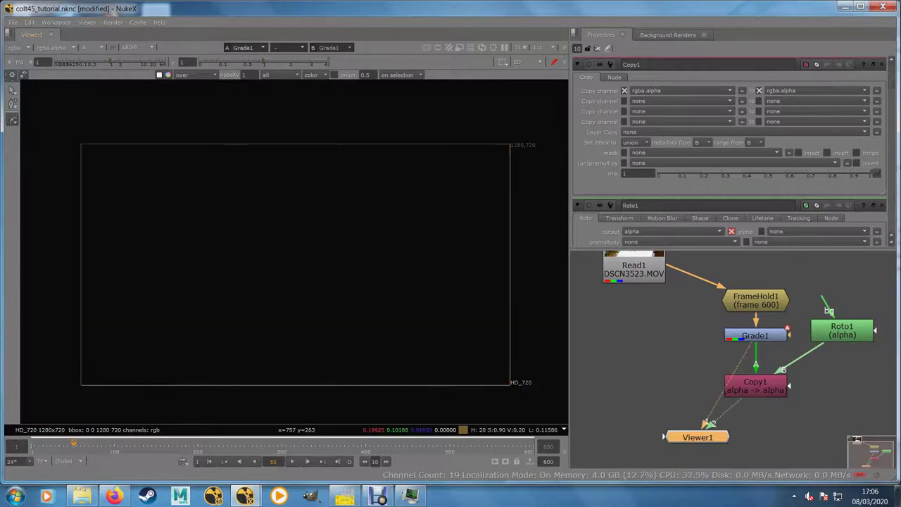
key("a")
key("a")
key("a")
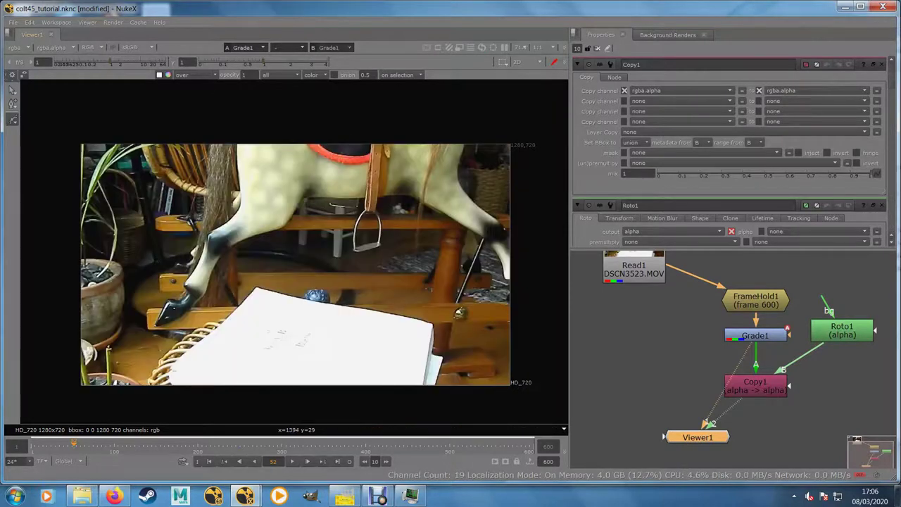
- Spread out the Copy, Roto and Viewer nodes to leave more space beneath Grade1
left_click_drag(756, 385, 755, 399)
left_click_drag(842, 330, 845, 341)
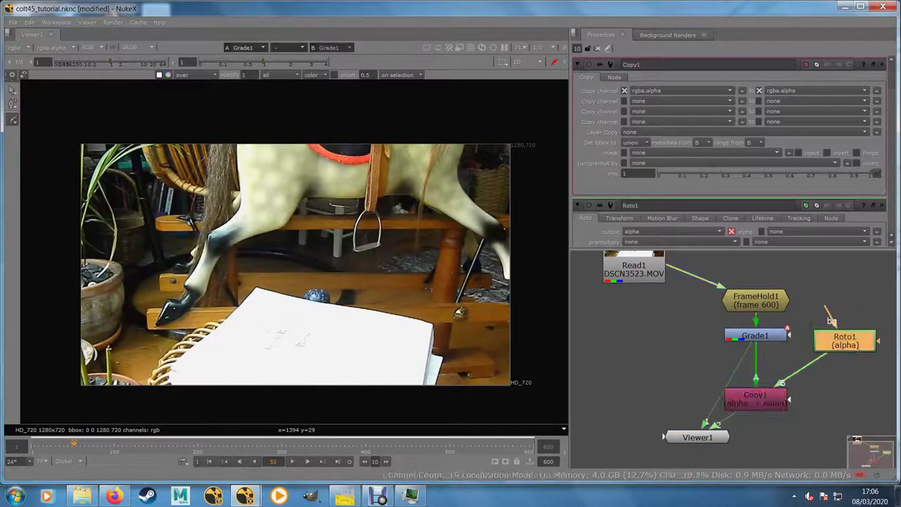
left_click_drag(697, 437, 693, 459)
left_click(756, 335)
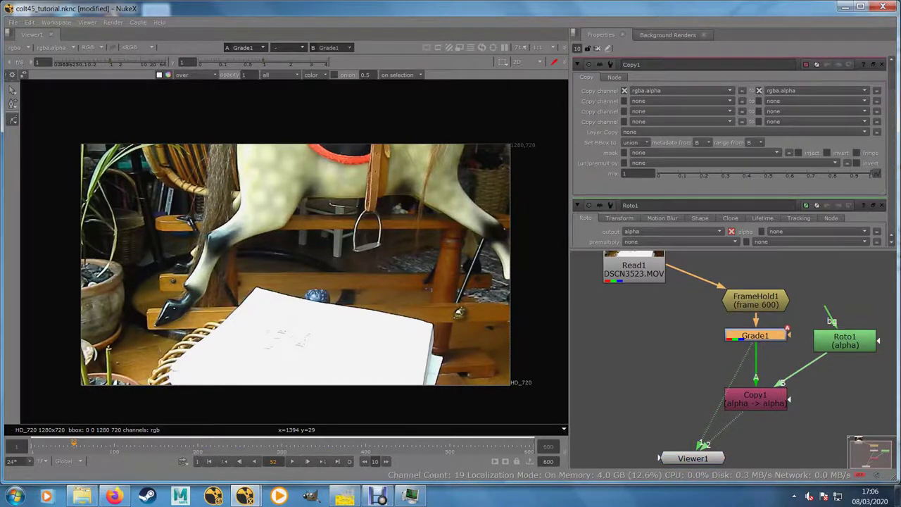
key("Tab")
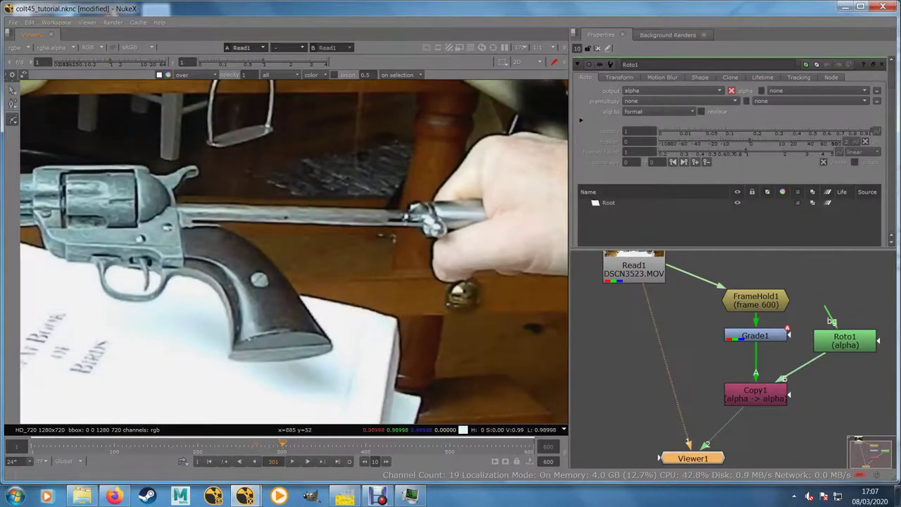
- At frame 265, start a Bezier in Roto1 around the joint of gun and rod and along the grip's upper edge
left_click_drag(256, 445, 250, 445)
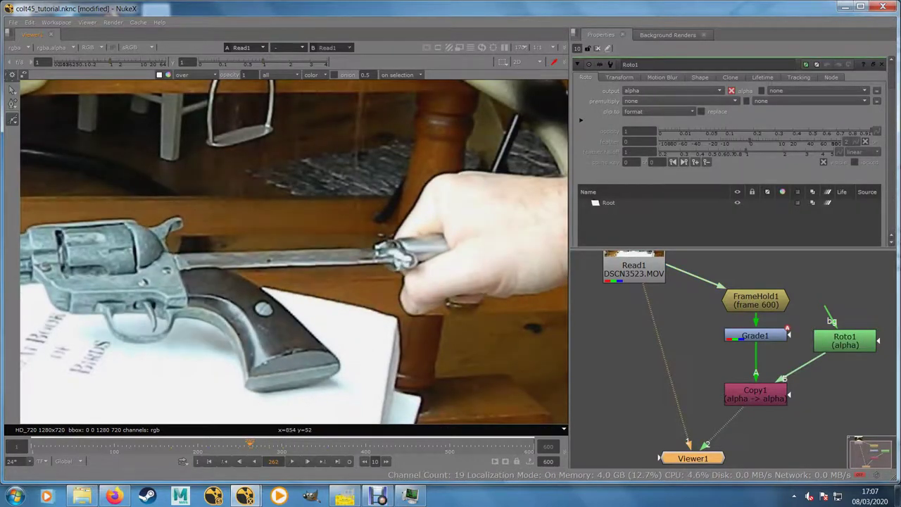
scroll(158, 261, "up", 4)
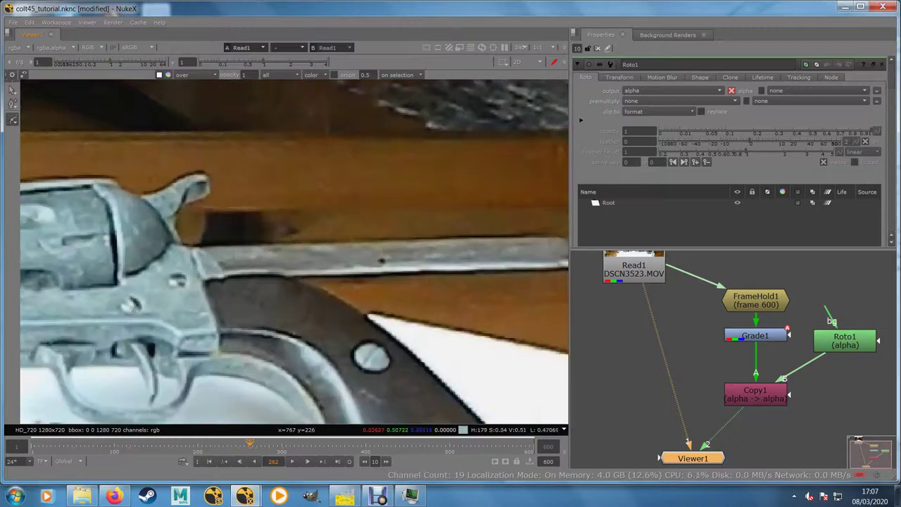
mouse_move(251, 445)
left_mouse_down()
mouse_move(259, 445)
mouse_move(228, 445)
mouse_move(252, 445)
left_mouse_up()
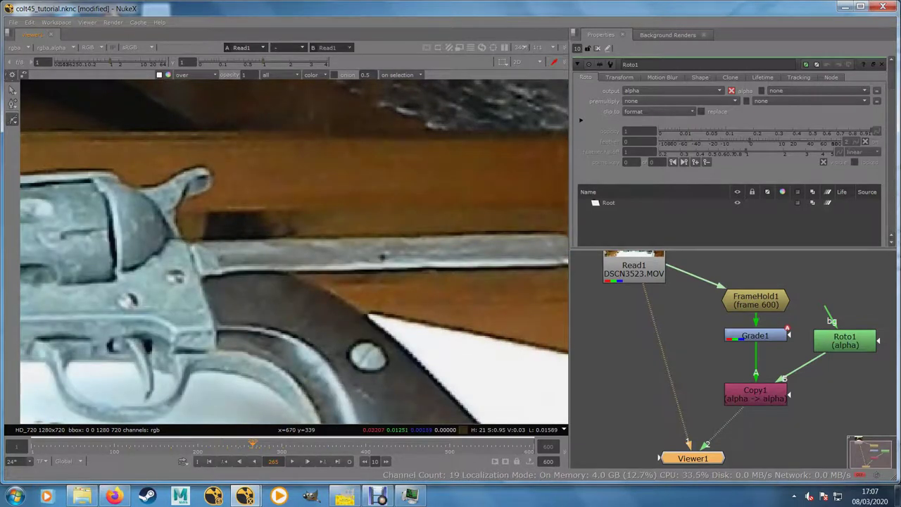
left_click(845, 341)
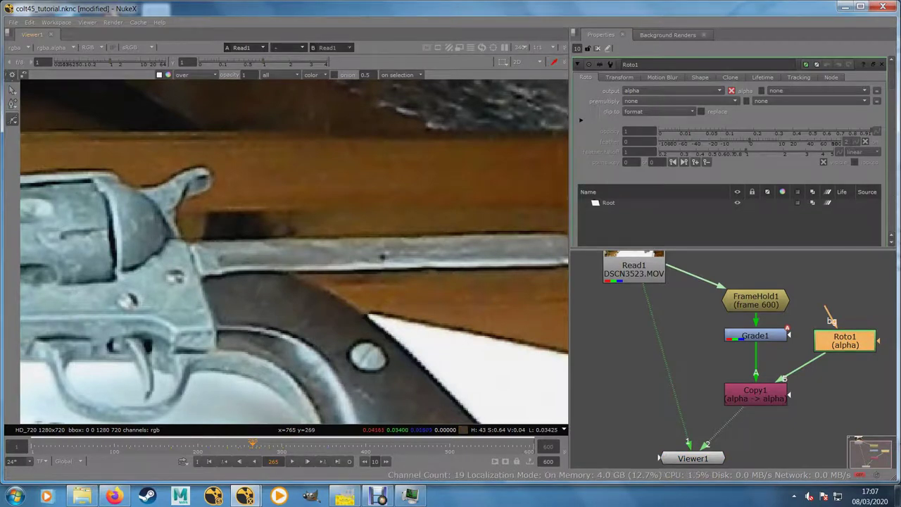
left_click(382, 256)
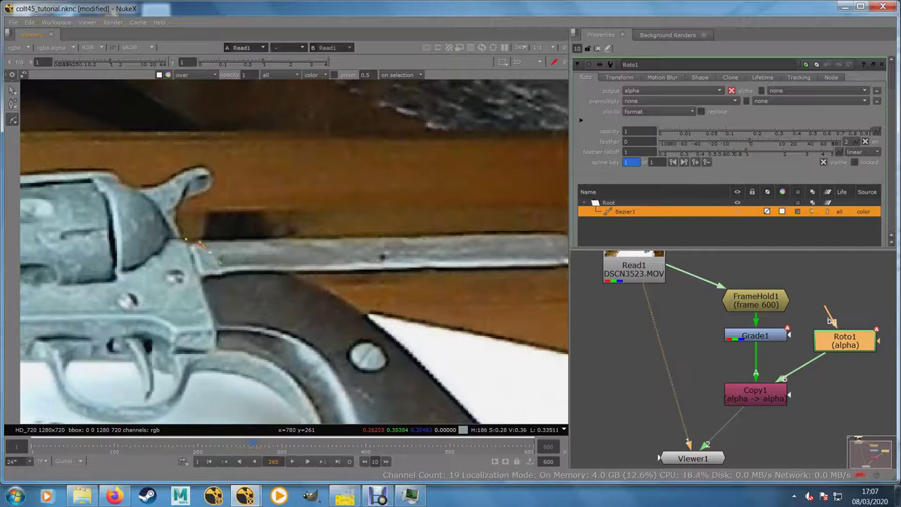
scroll(223, 278, "up", 3)
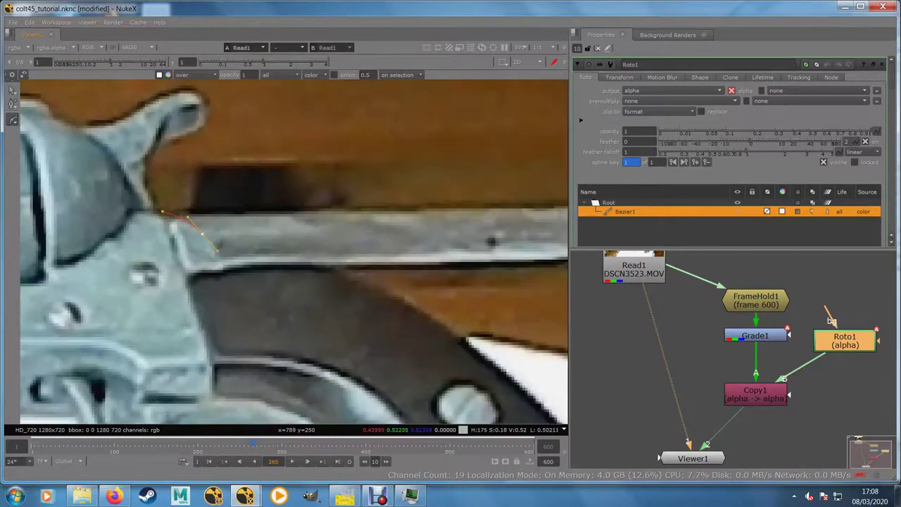
left_click(224, 267)
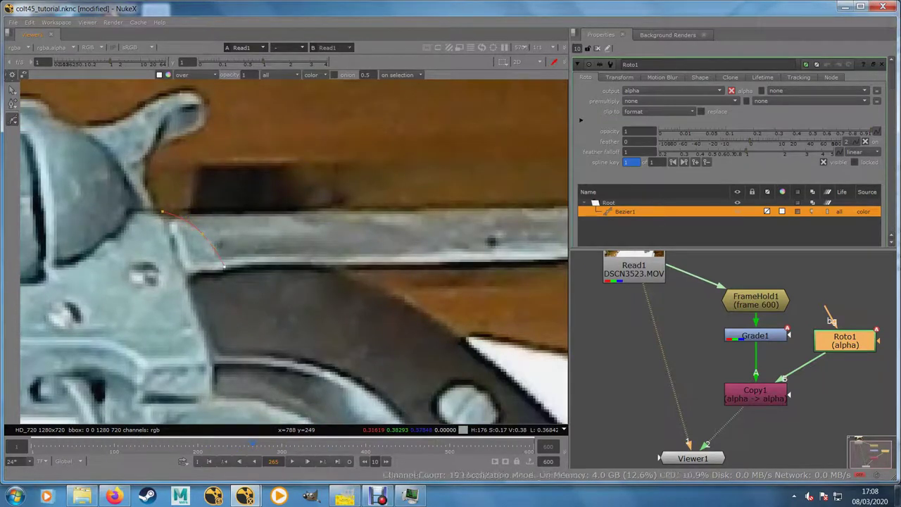
left_click_drag(278, 263, 300, 264)
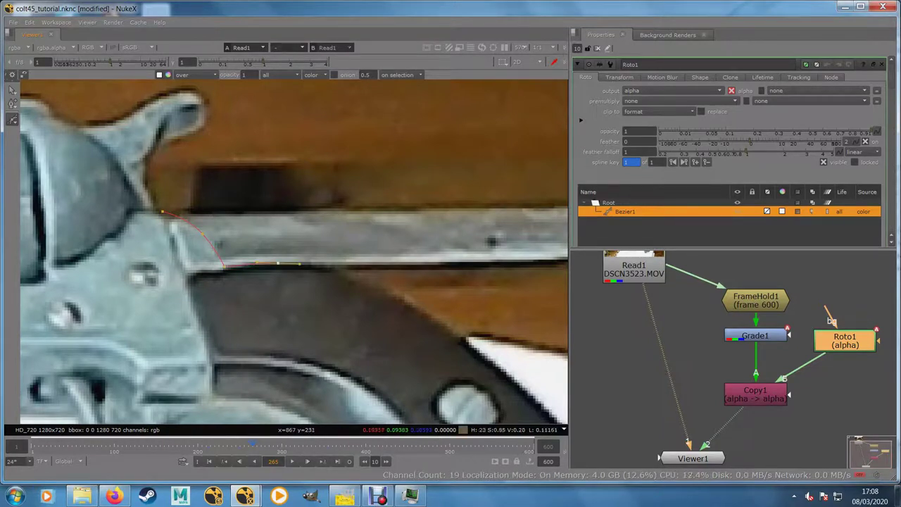
mouse_move(433, 315)
left_mouse_down()
mouse_move(479, 347)
mouse_move(465, 336)
mouse_move(343, 323)
left_mouse_up()
- Extend the Bezier below the hand, beyond the image border and back above the rod, closing it at the gun
scroll(482, 330, "down", 2)
scroll(351, 287, "down", 13)
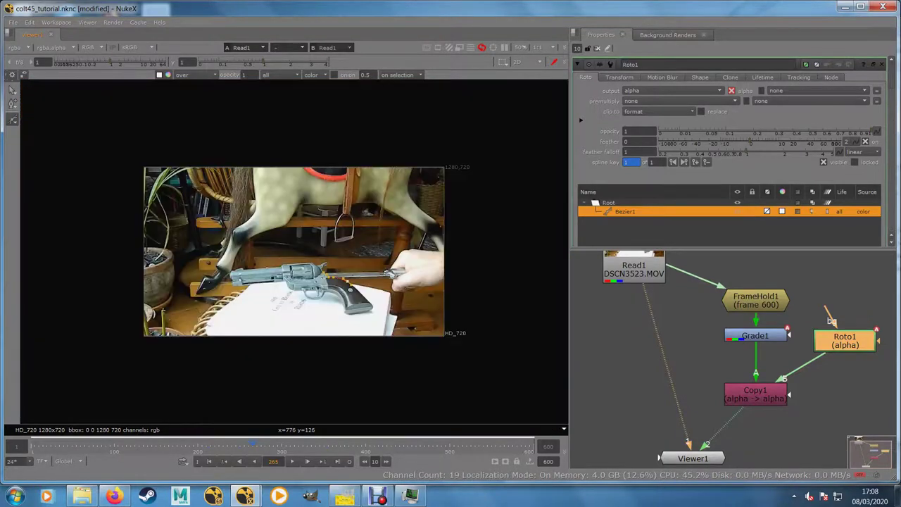
scroll(339, 295, "up", 1)
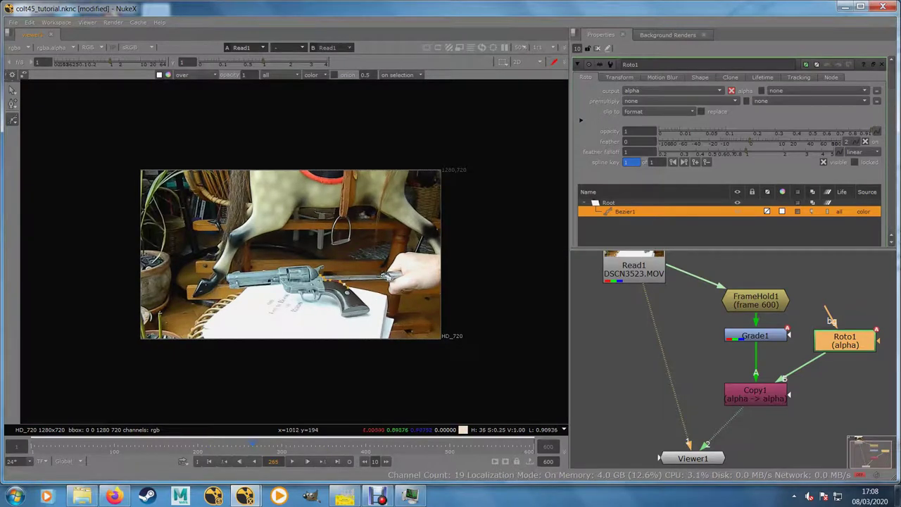
left_click_drag(381, 294, 402, 302)
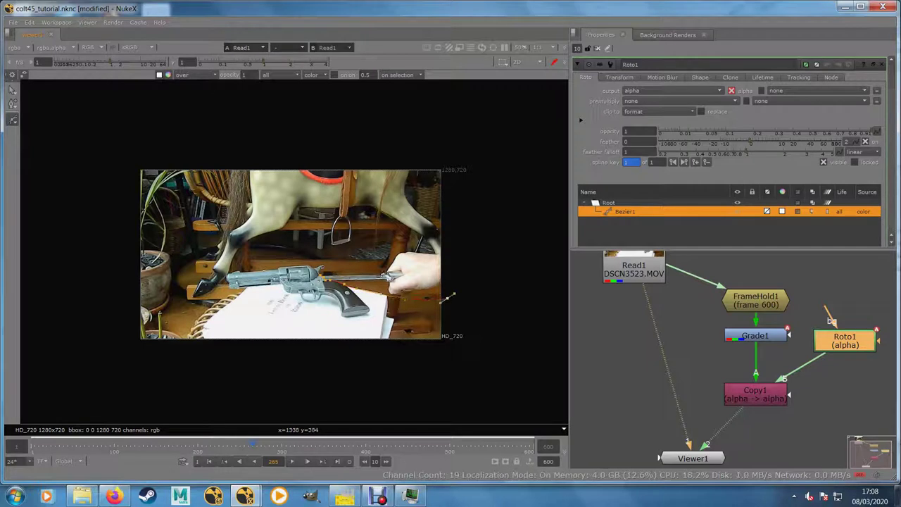
left_click_drag(457, 249, 366, 258)
scroll(338, 262, "up", 5)
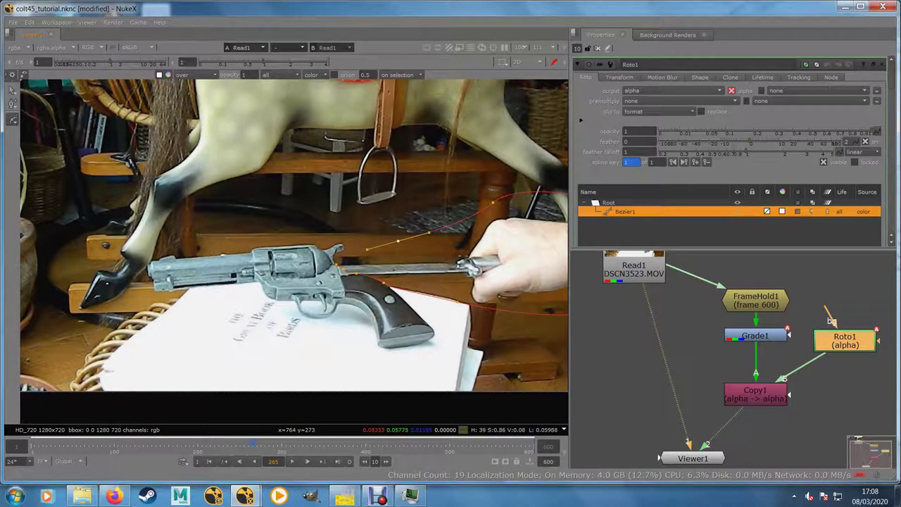
key("q")
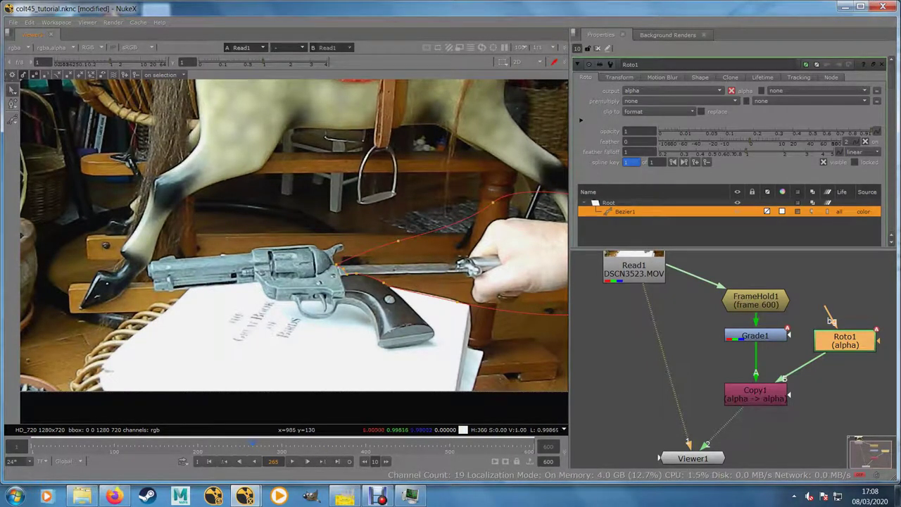
- Check the alpha channel of Read1, Roto1 and Copy1 in the viewer
left_click_drag(441, 343, 367, 366)
scroll(450, 317, "up", 1)
scroll(451, 317, "up", 1)
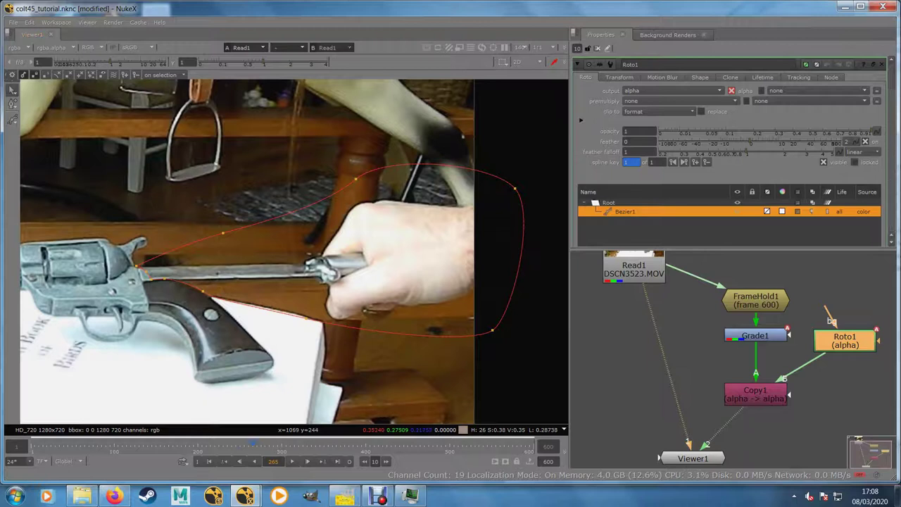
key("a")
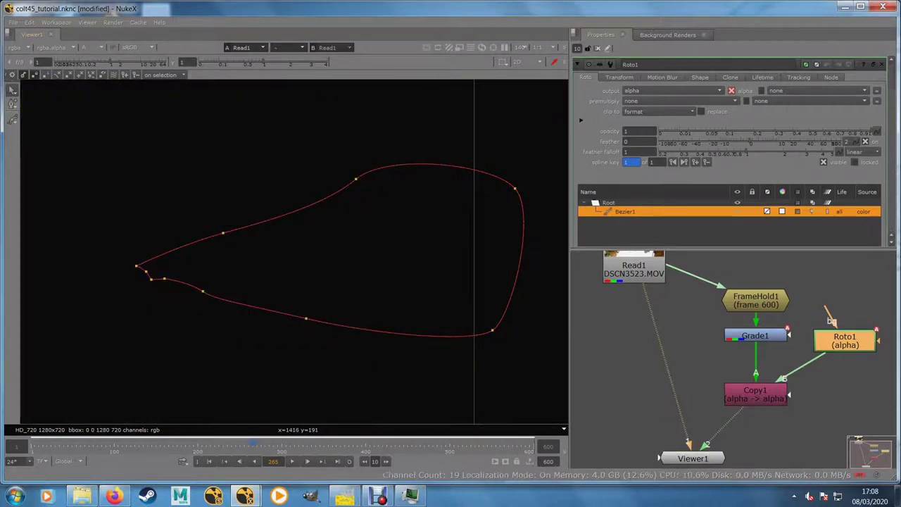
key("1")
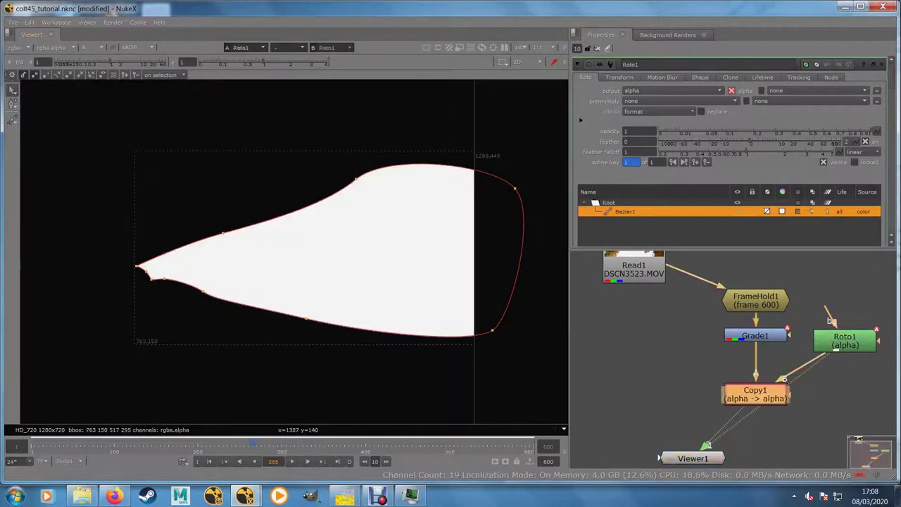
key("1")
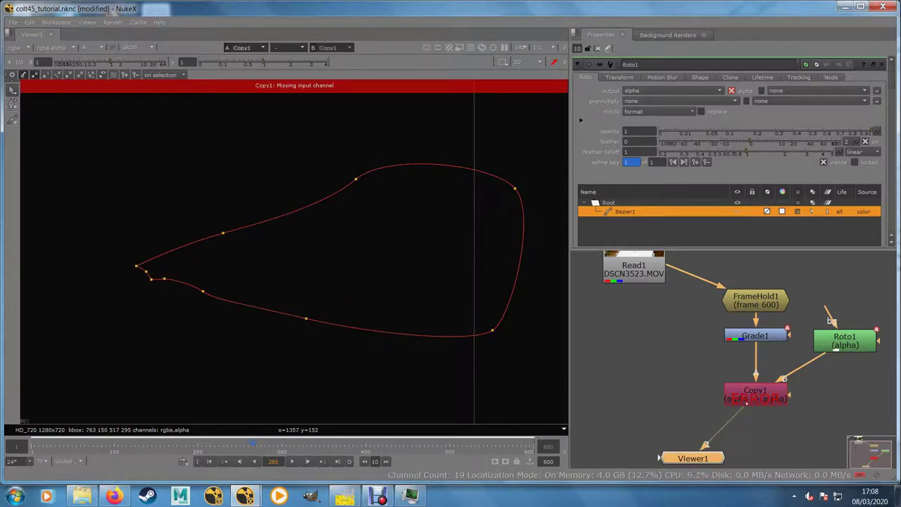
- Check Copy1's input connections and channel settings, and delete the faulty Copy1 node
left_click_drag(756, 395, 784, 373)
mouse_move(845, 356)
left_mouse_down()
mouse_move(778, 387)
mouse_move(835, 351)
left_mouse_up()
left_click(809, 394)
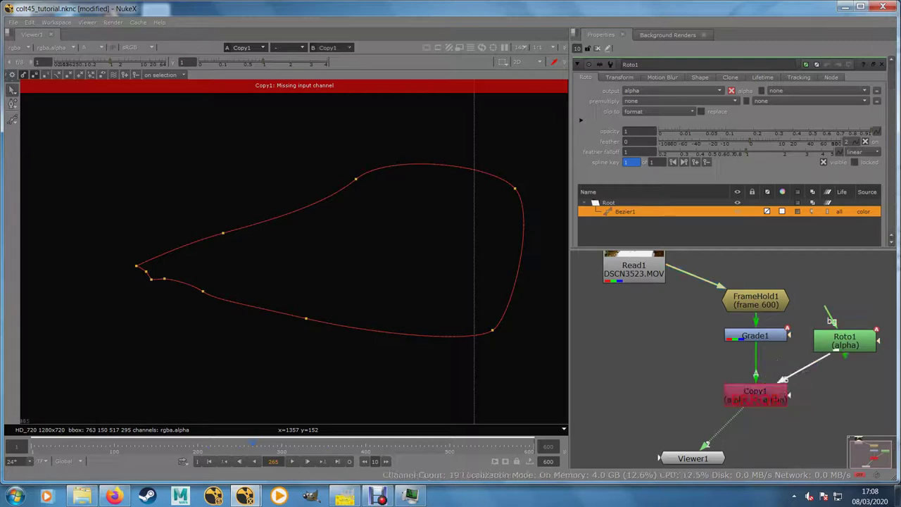
double_click(747, 402)
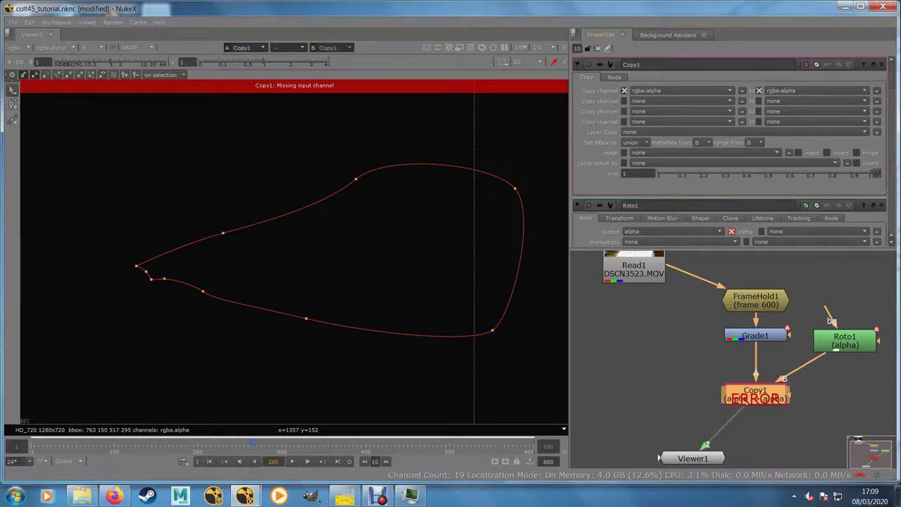
key("Delete")
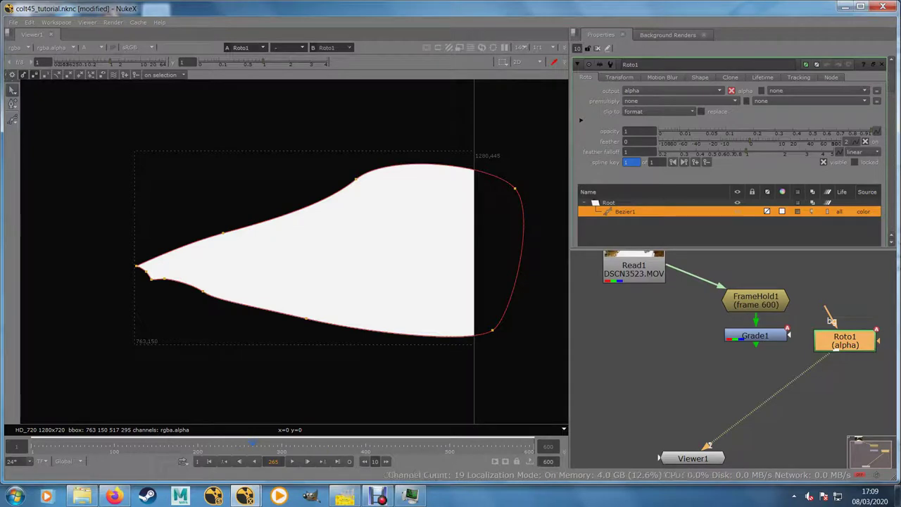
- Add a Copy node with Roto1 on input A and Grade1 on input B, and place it below and between them
left_click(755, 336)
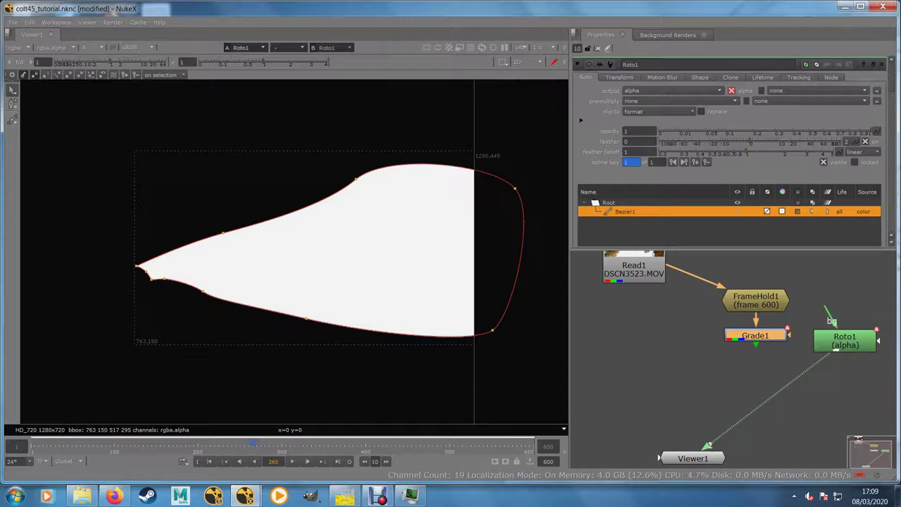
left_click(845, 341)
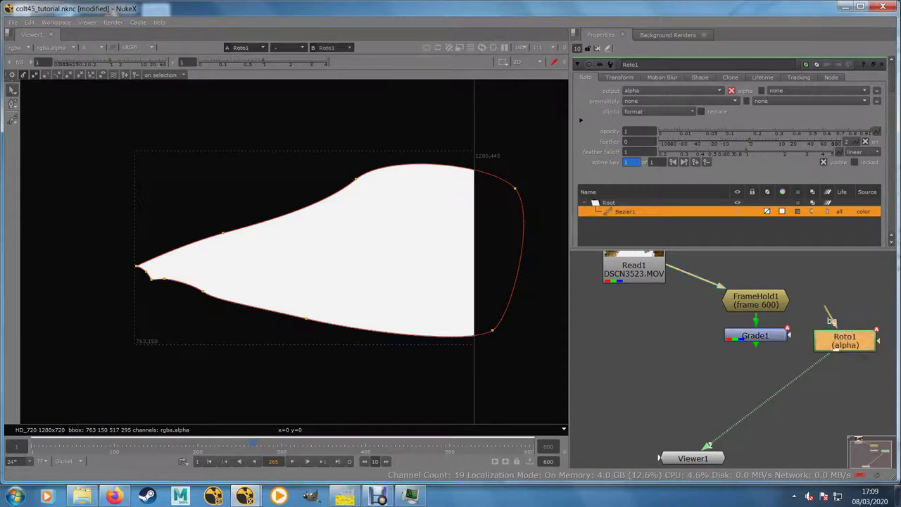
left_click(756, 336, "shift")
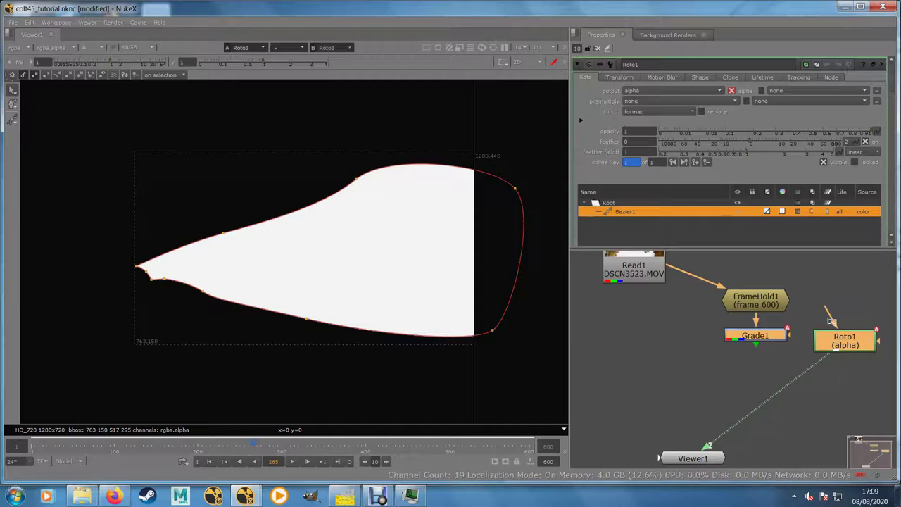
key("Tab")
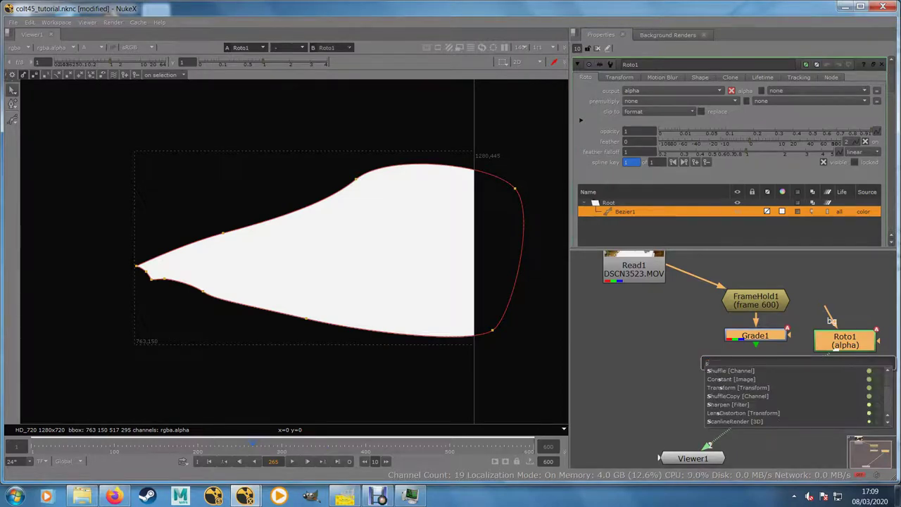
key("BackSpace")
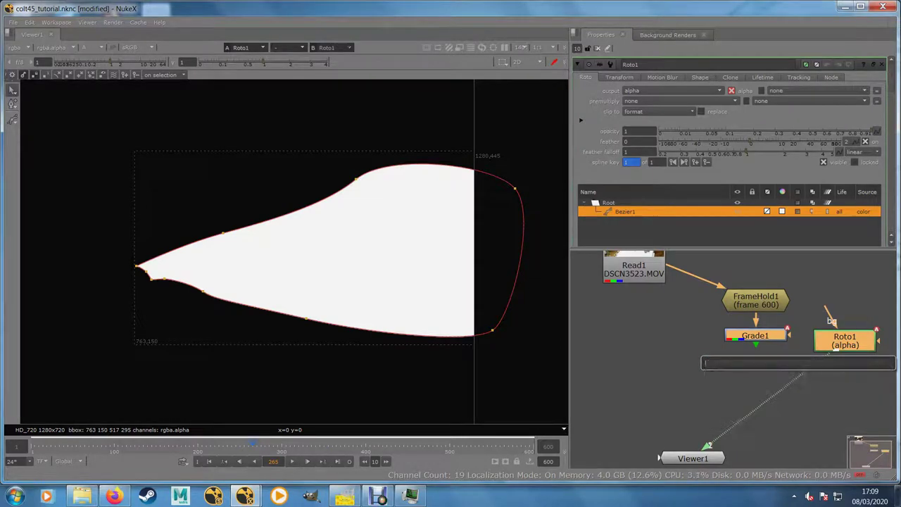
type("copy")
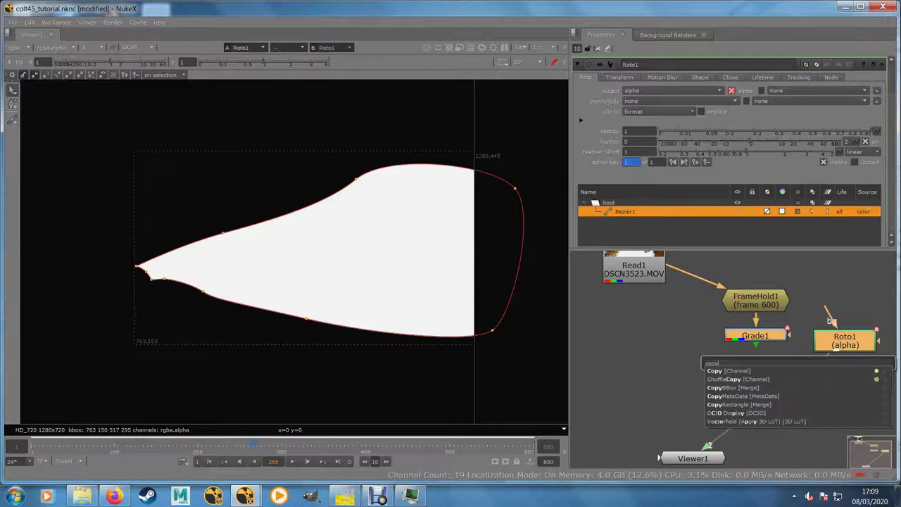
key("Return")
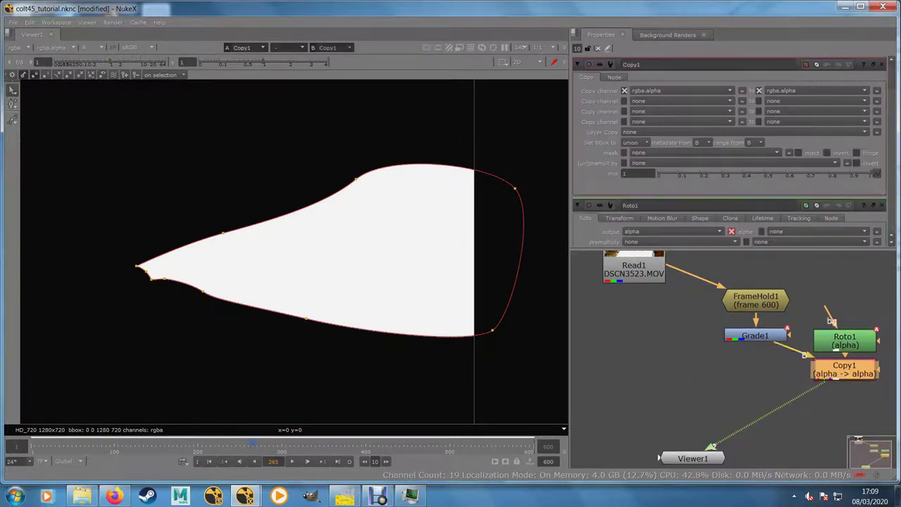
left_click_drag(845, 370, 780, 399)
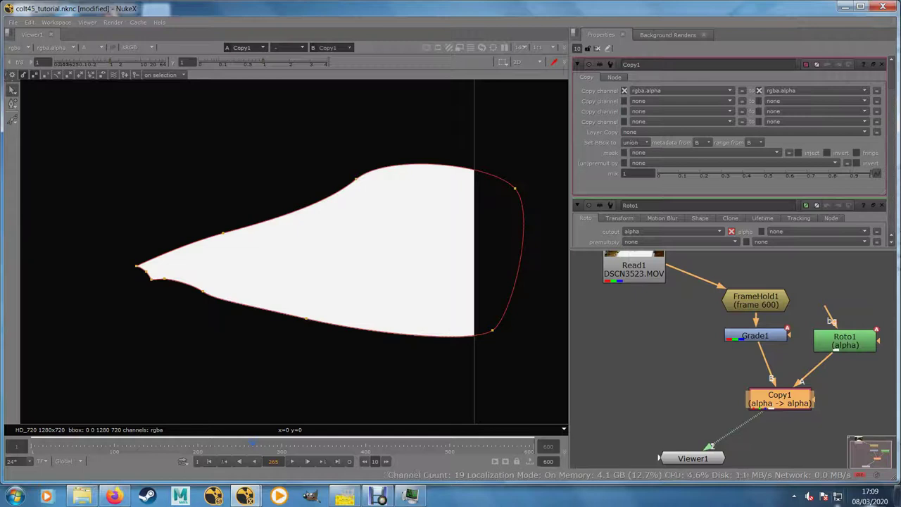
- Compare the colour and alpha views of the new Copy node's output, ending in the colour view
left_click(693, 459)
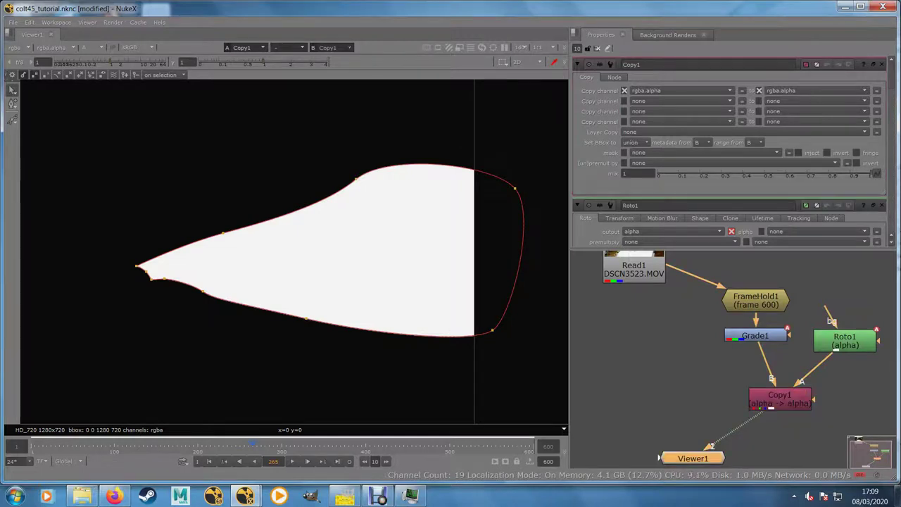
left_click(780, 399)
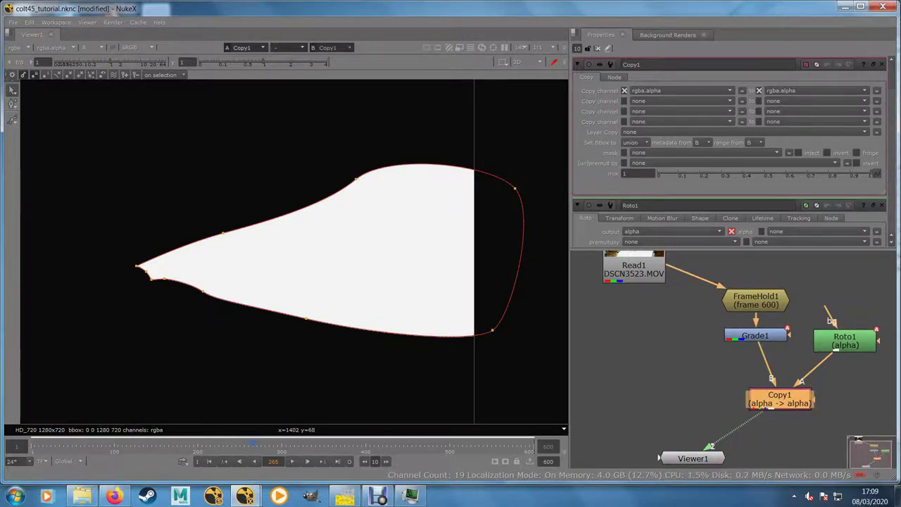
key("a")
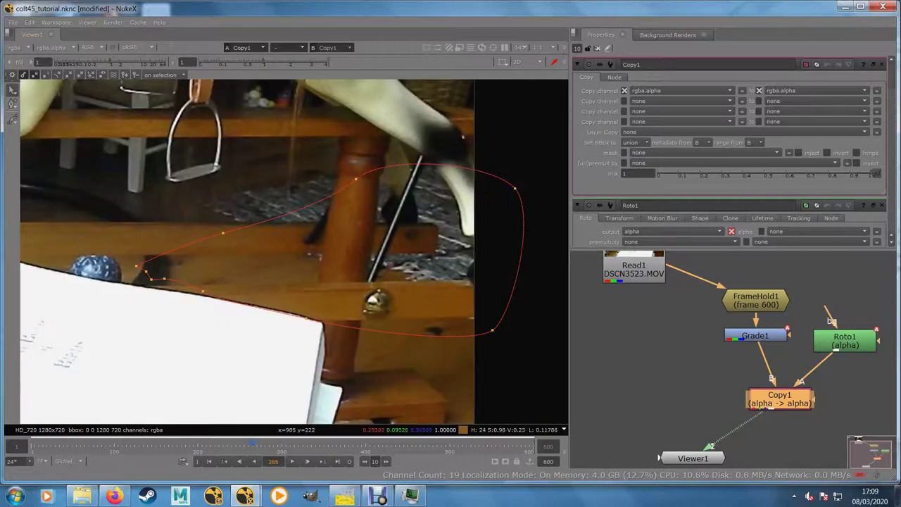
key("a")
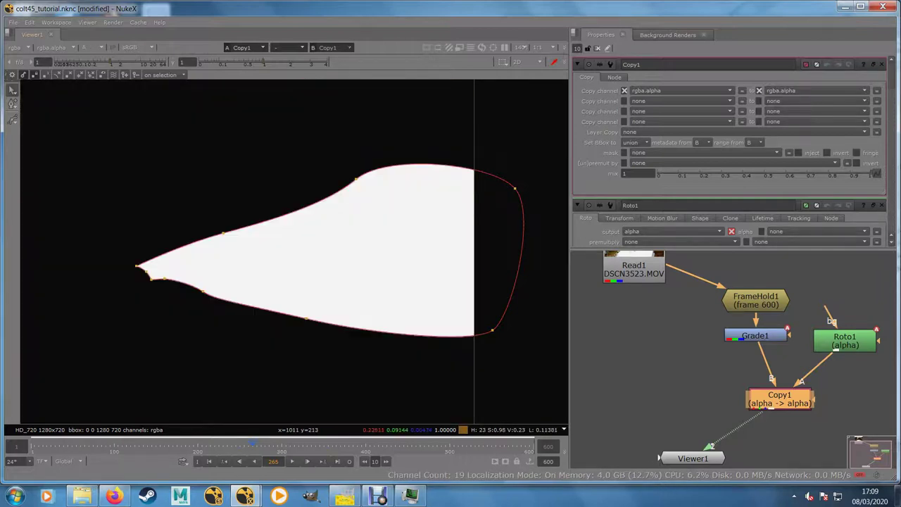
key("a")
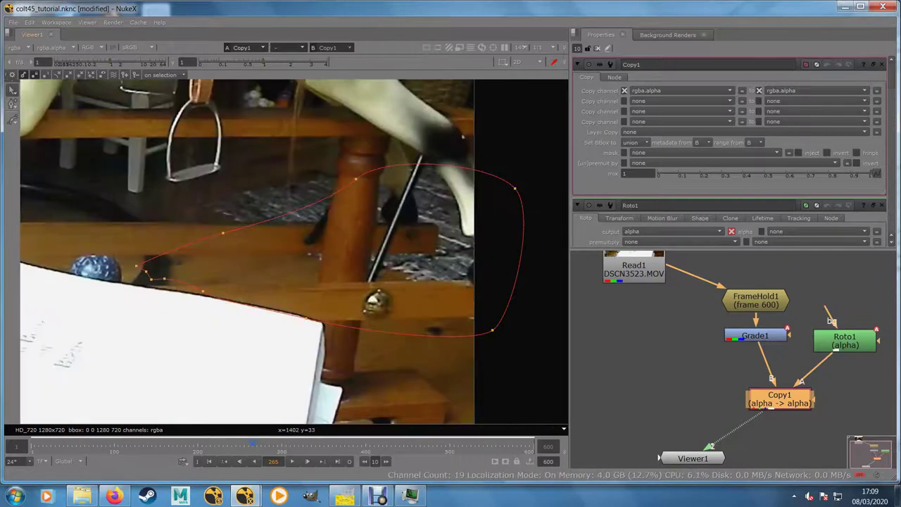
- Add a Premult node after Copy1, place it slightly lower, and view the whole cut-out patch
scroll(717, 378, "down", 3)
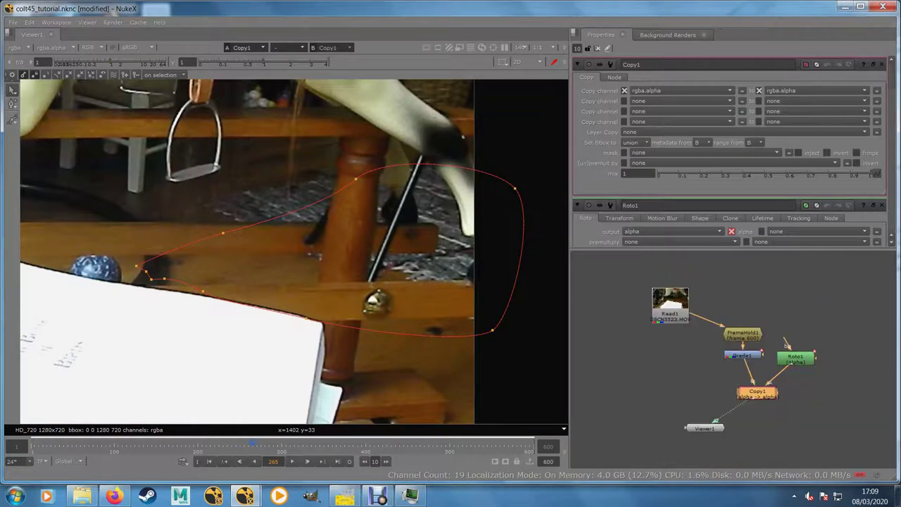
scroll(752, 407, "up", 3)
scroll(732, 338, "up", 2)
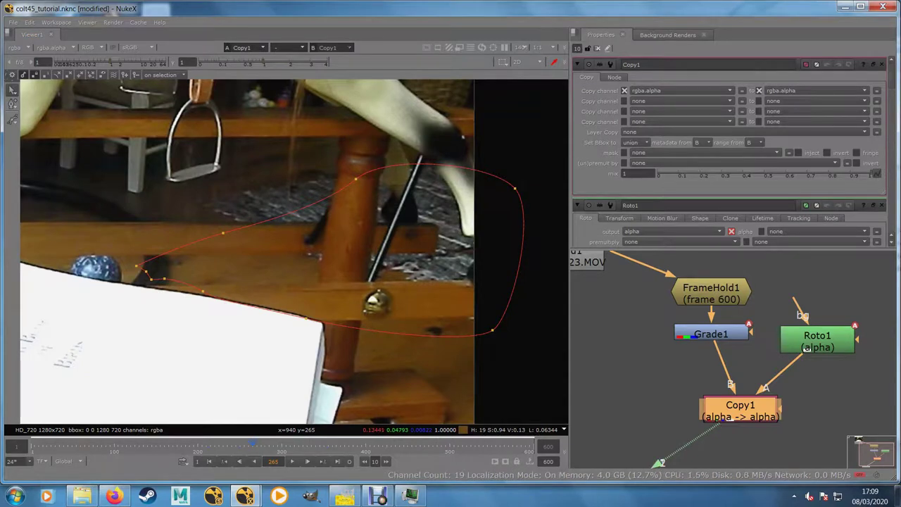
key("Tab")
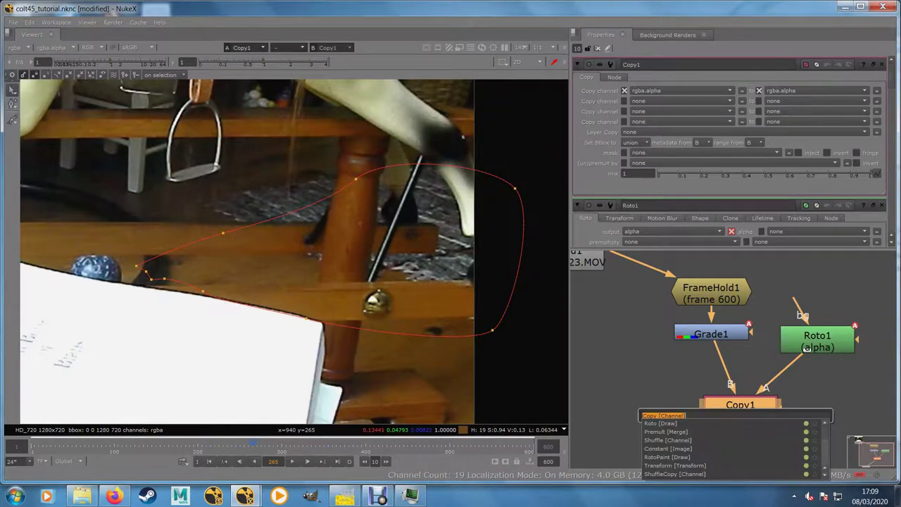
type("prem")
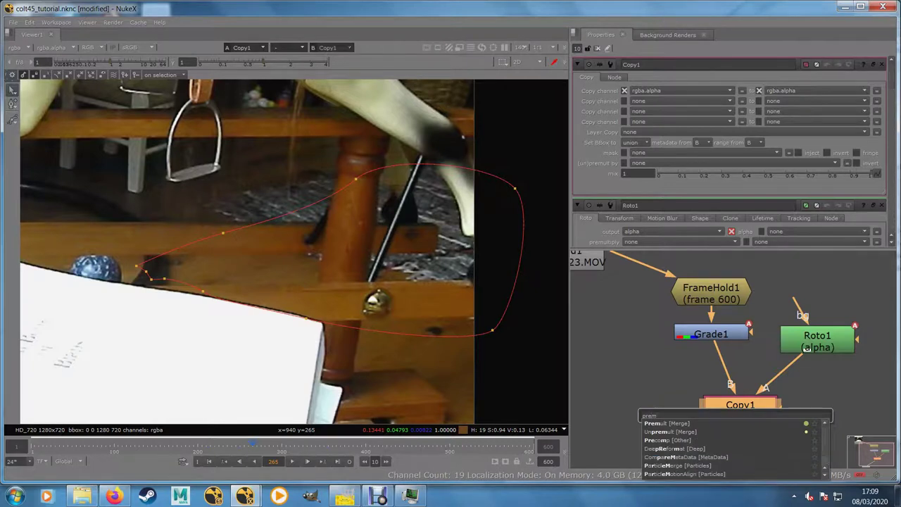
key("Return")
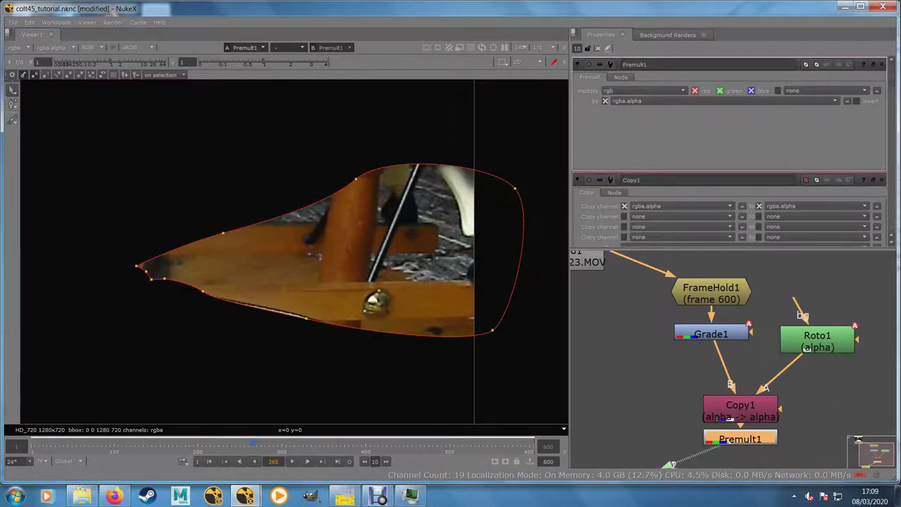
left_click_drag(740, 438, 740, 449)
scroll(361, 270, "down", 1)
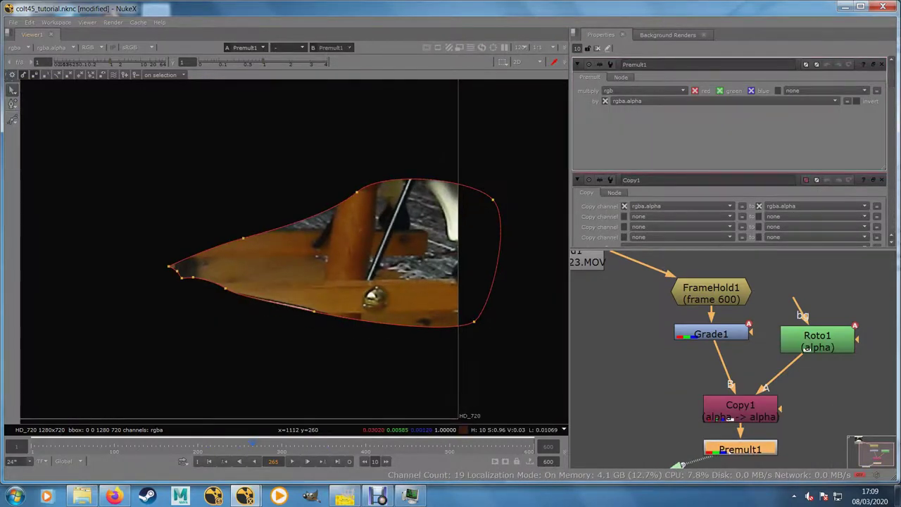
scroll(365, 268, "down", 1)
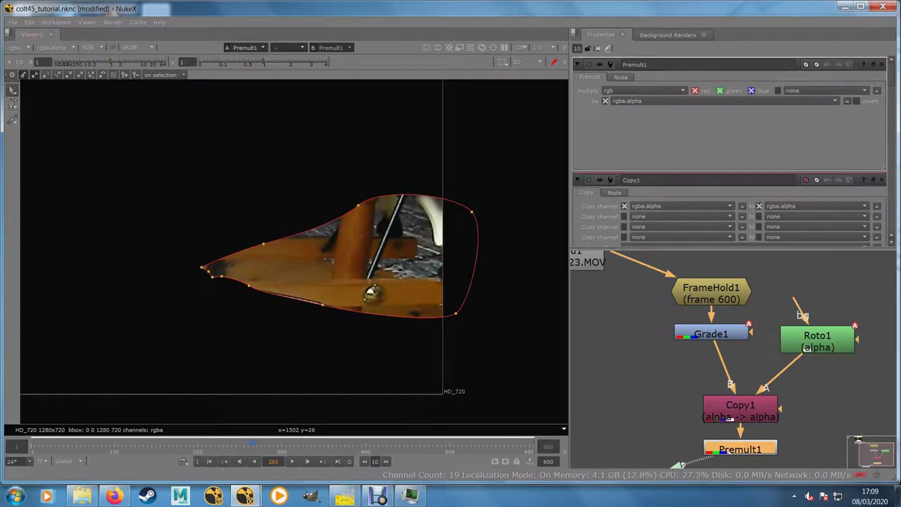
- Show Read1 in the viewer, select Roto1, and activate the Select Feather Points tool
left_click_drag(633, 352, 674, 395)
left_click(607, 298)
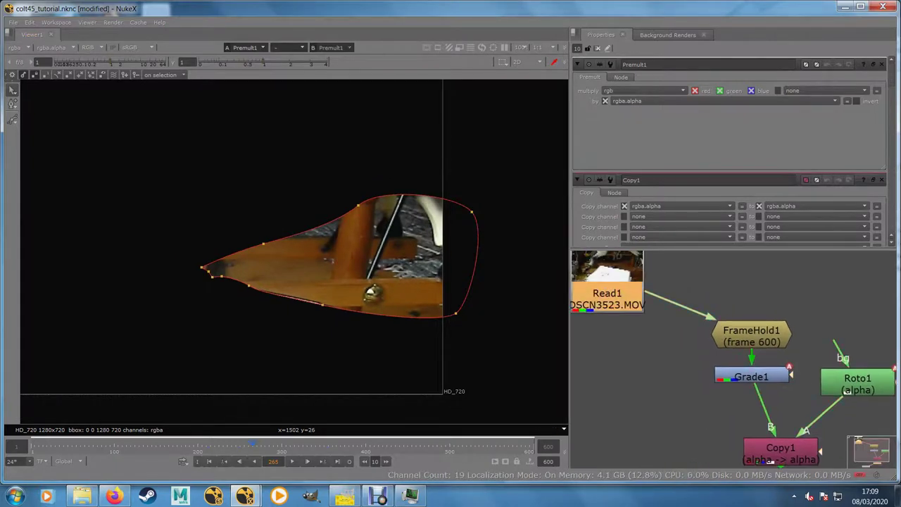
key("1")
left_click(857, 383)
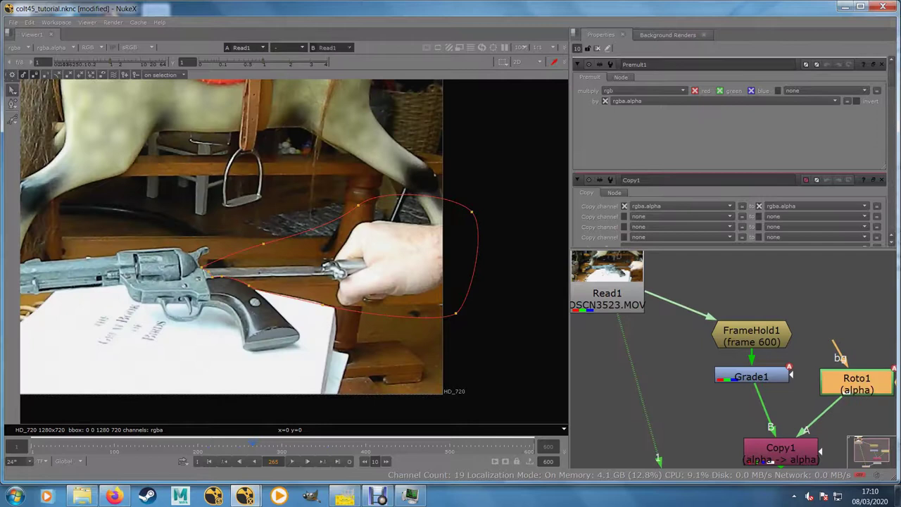
scroll(230, 270, "up", 1)
scroll(236, 273, "up", 1)
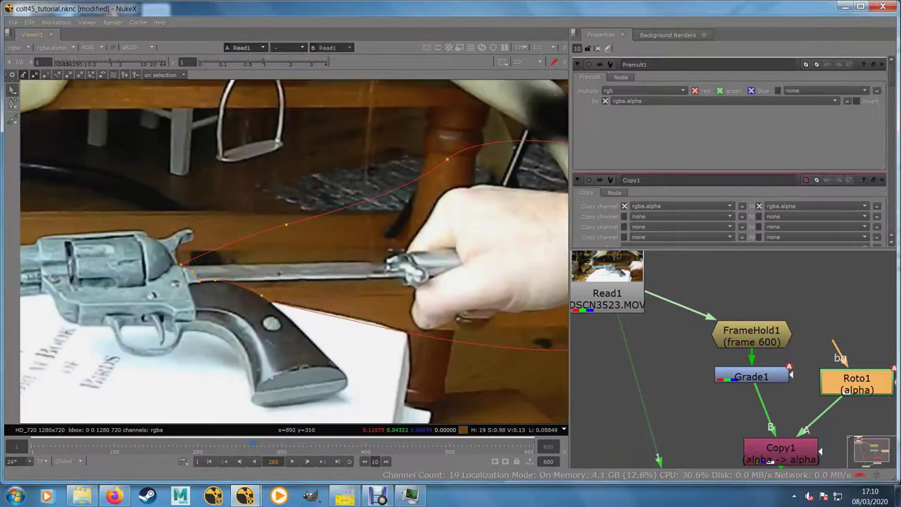
left_click(13, 91)
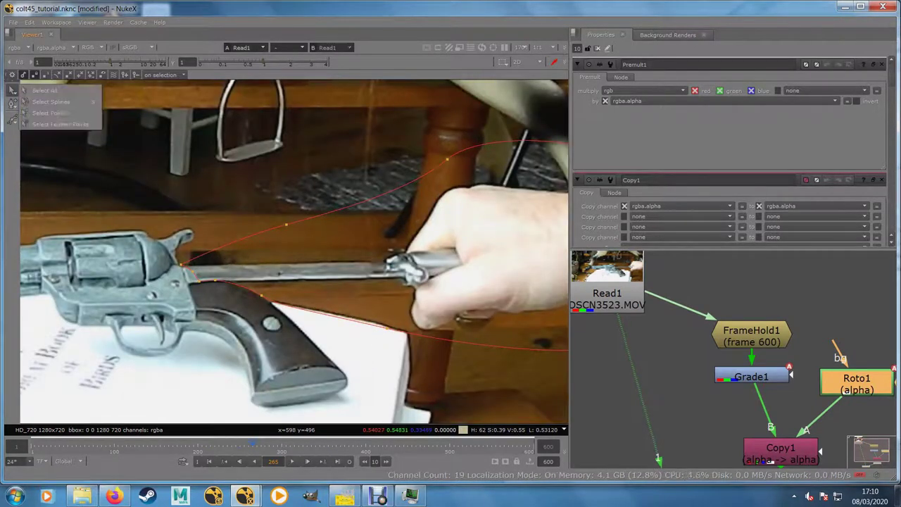
left_click(60, 124)
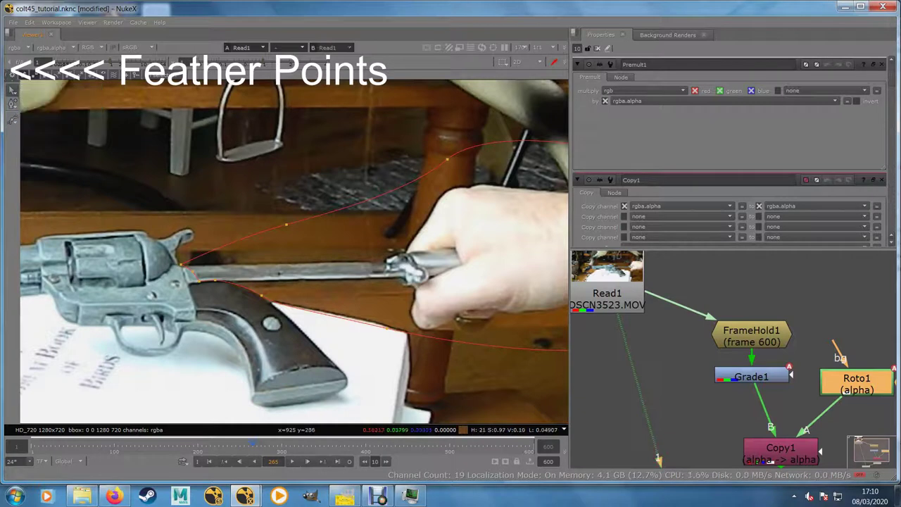
- Pull Bezier1's feather points outward above the rod and hand, along the book's edge, and at the lower off-image corner
left_click_drag(287, 224, 280, 190)
left_click_drag(447, 160, 433, 109)
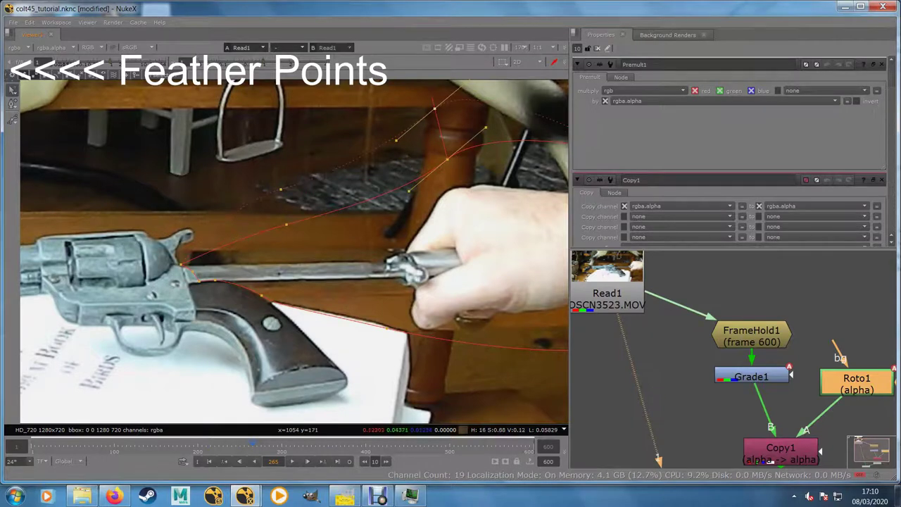
left_click_drag(387, 329, 387, 361)
left_click_drag(517, 366, 332, 345)
left_click_drag(429, 323, 457, 380)
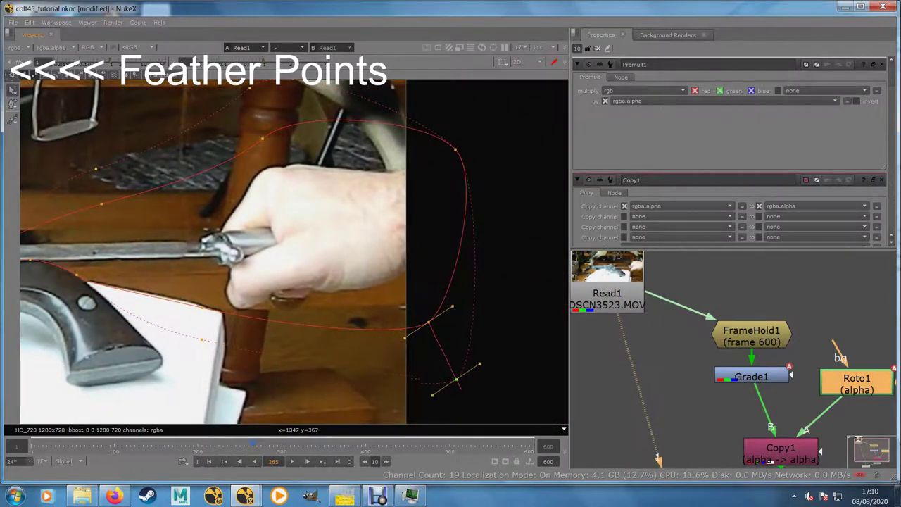
- Pull the feather points at the shape's two off-image corners farther away from the image border
left_click_drag(457, 150, 528, 84)
left_click_drag(456, 381, 478, 401)
left_click_drag(202, 339, 388, 338)
scroll(249, 293, "up", 4)
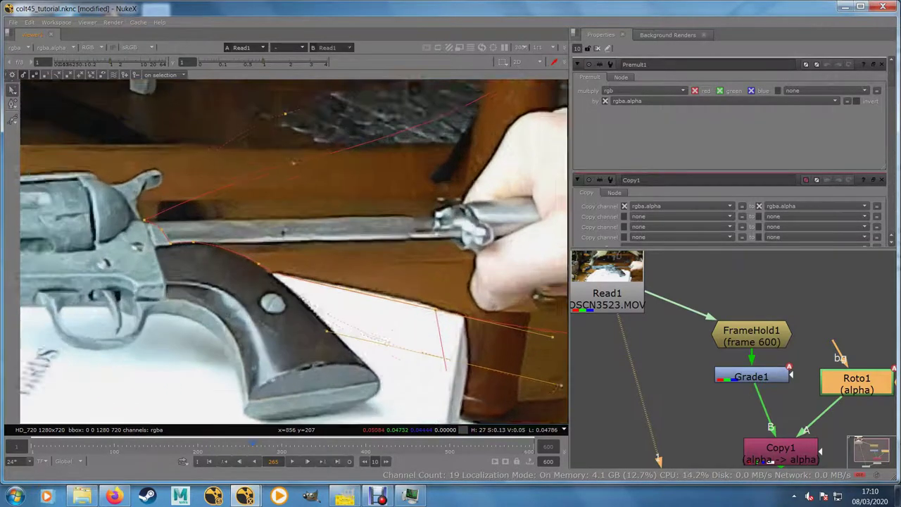
- Inspect the feathered patch around the rod and hand, showing Premult1 in the viewer in colour and as alpha only
scroll(262, 297, "up", 1)
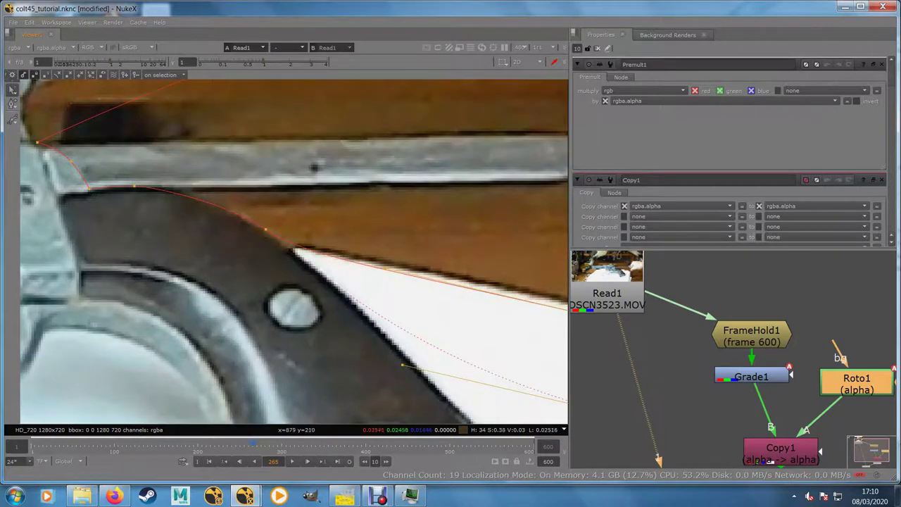
left_click_drag(331, 188, 380, 344)
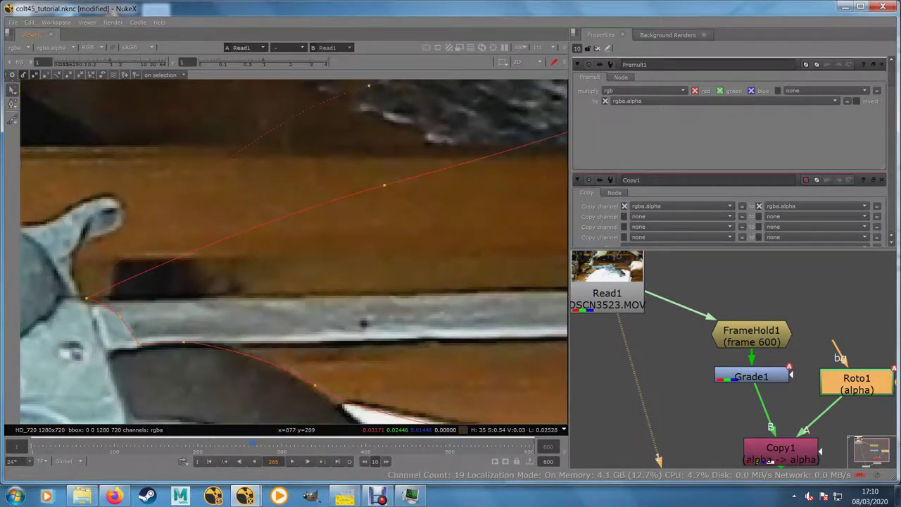
scroll(305, 348, "down", 5)
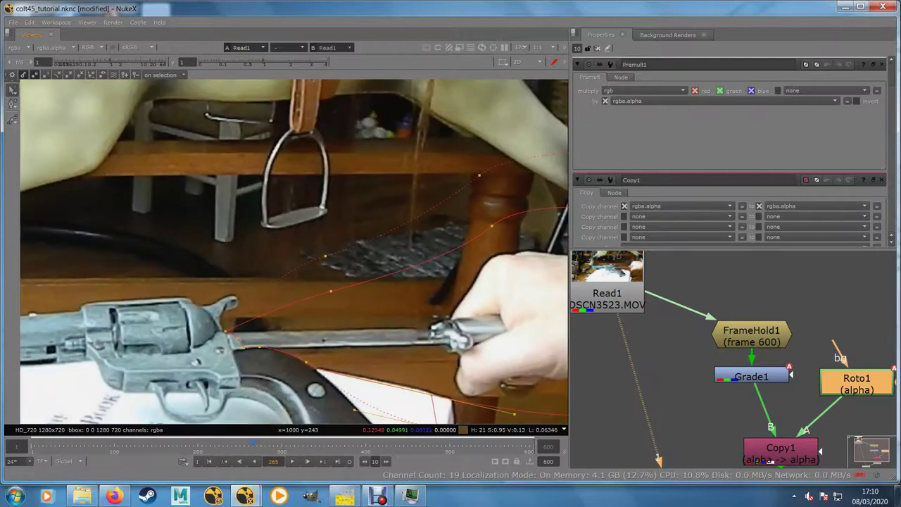
left_click_drag(392, 366, 314, 277)
scroll(315, 277, "down", 2)
left_click(781, 451)
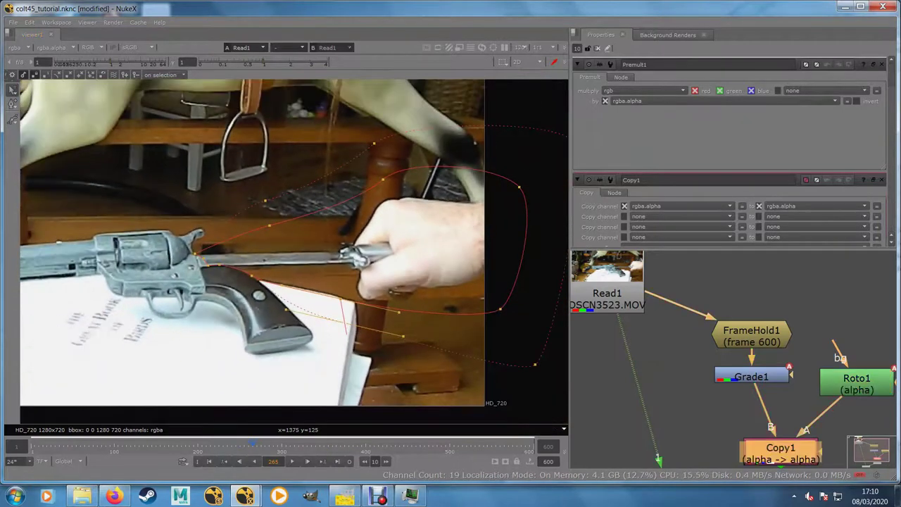
left_click_drag(726, 448, 668, 377)
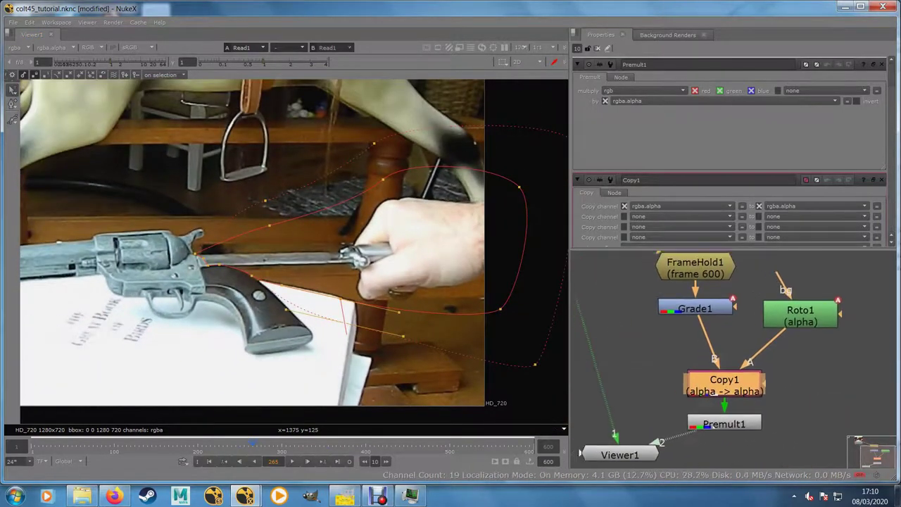
scroll(667, 375, "down", 2)
left_click(703, 407)
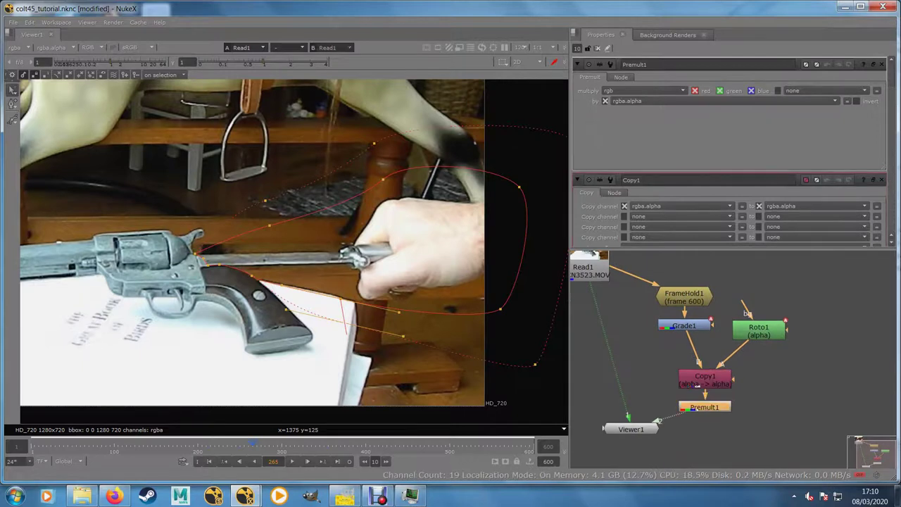
key("1")
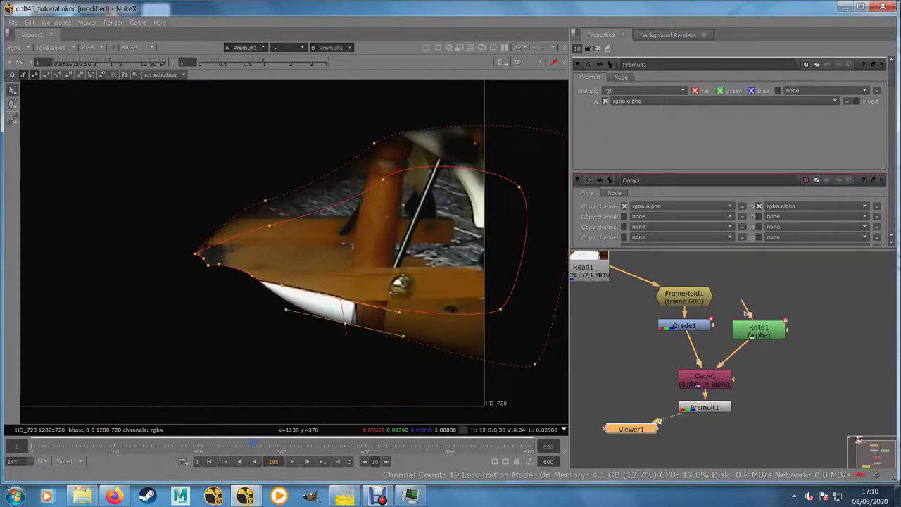
key("a")
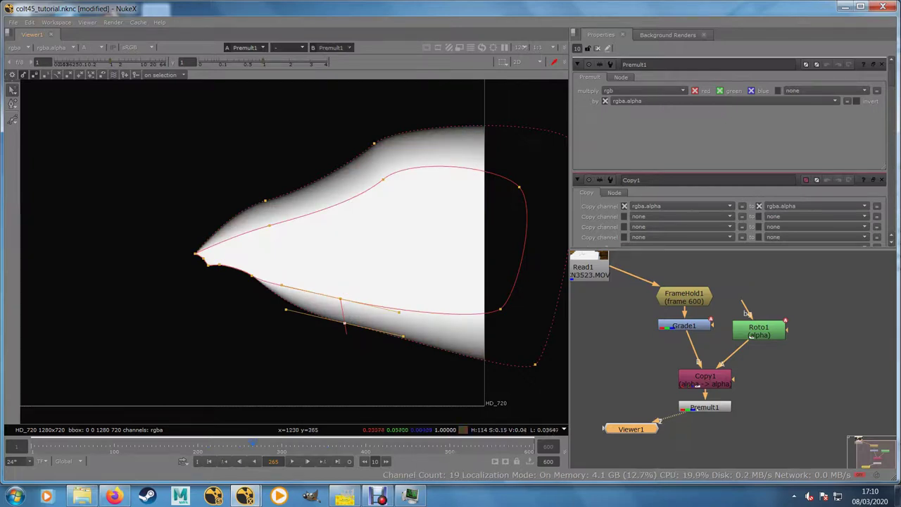
key("a")
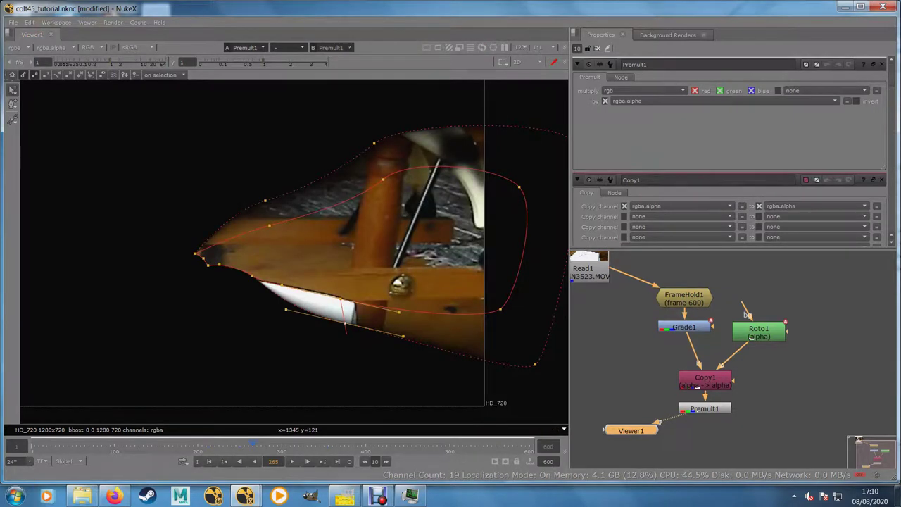
- Move Viewer1 lower, then add a Merge (over) node wired to Premult1 and Read1 and show it in the viewer
left_click_drag(635, 394, 688, 381)
left_click_drag(685, 416, 686, 460)
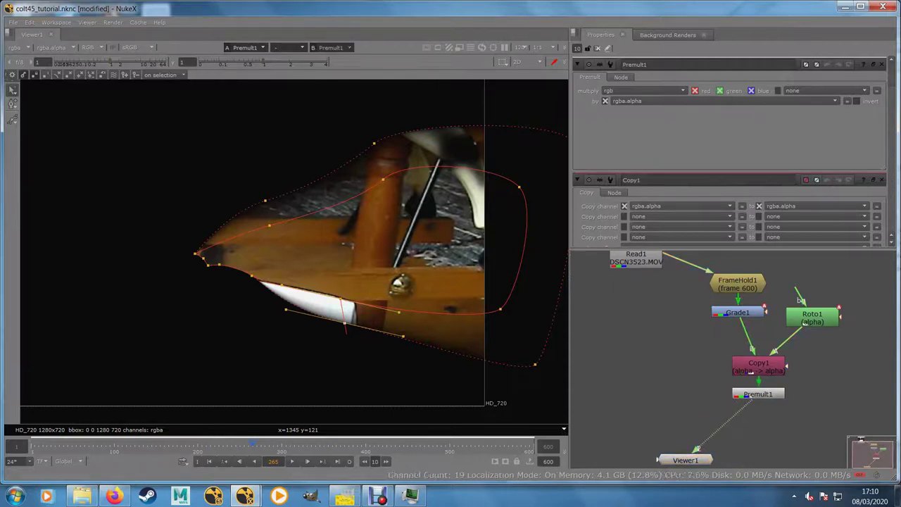
key("m")
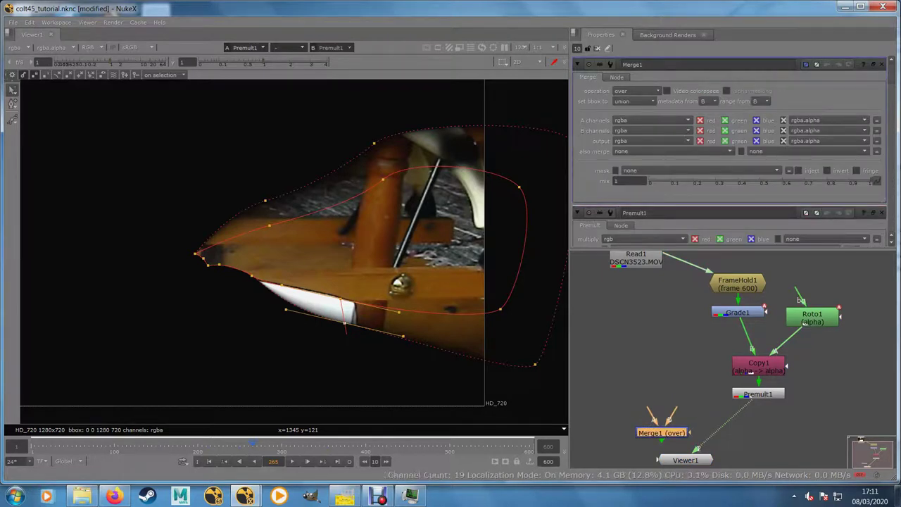
left_click_drag(676, 408, 764, 393)
left_click_drag(648, 408, 614, 255)
left_click_drag(662, 439, 642, 439)
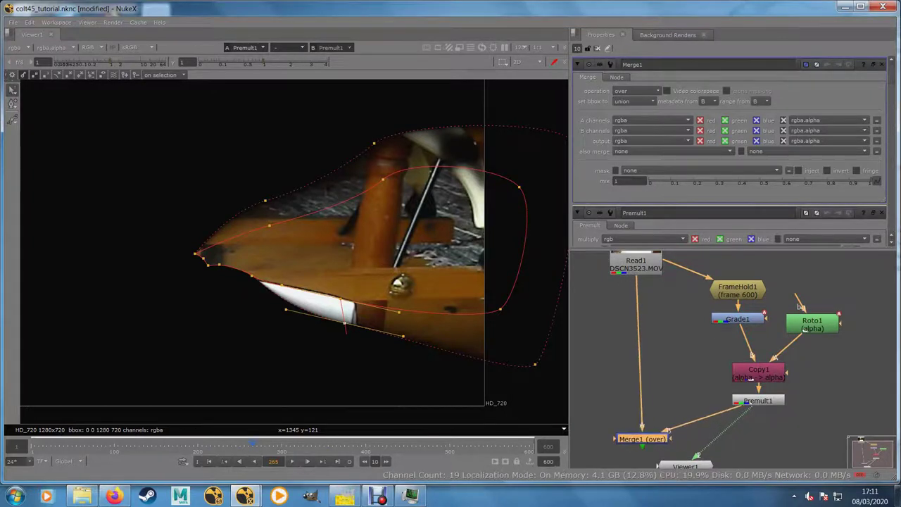
mouse_move(704, 366)
left_mouse_down()
mouse_move(709, 400)
mouse_move(709, 361)
left_mouse_up()
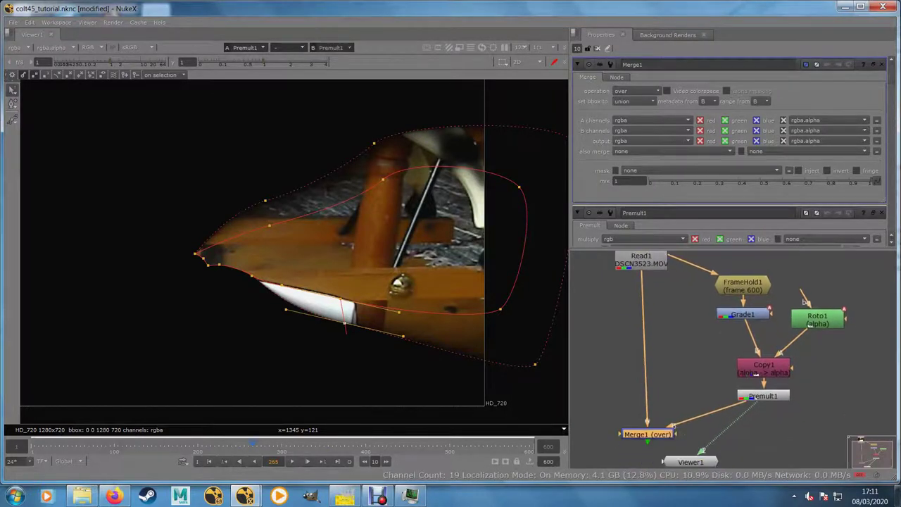
key("1")
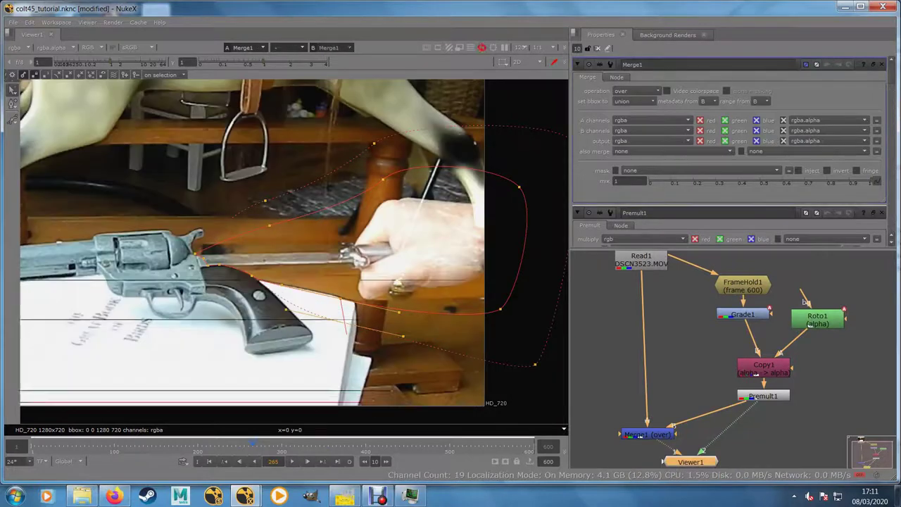
- Swap Merge1's inputs so the premultiplied patch sits over the Read1 footage, and place Viewer1 slightly lower
left_click(647, 434)
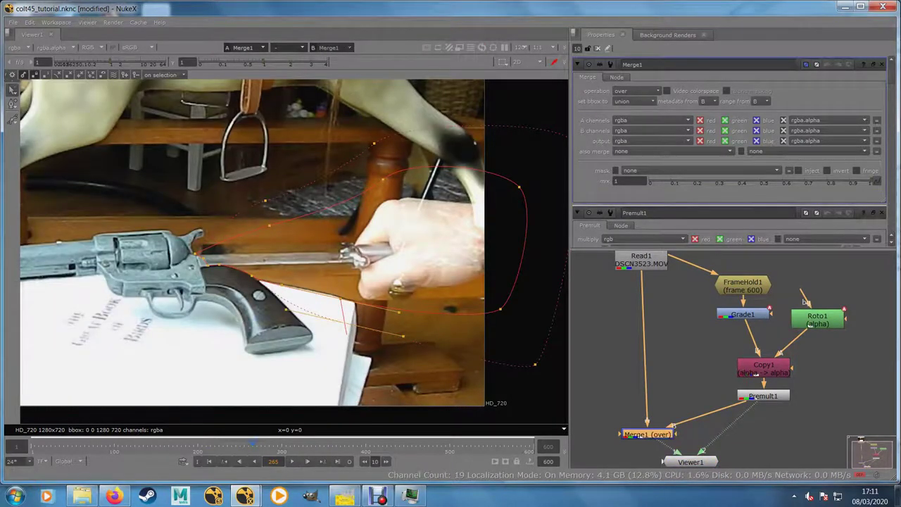
left_click_drag(671, 426, 642, 262)
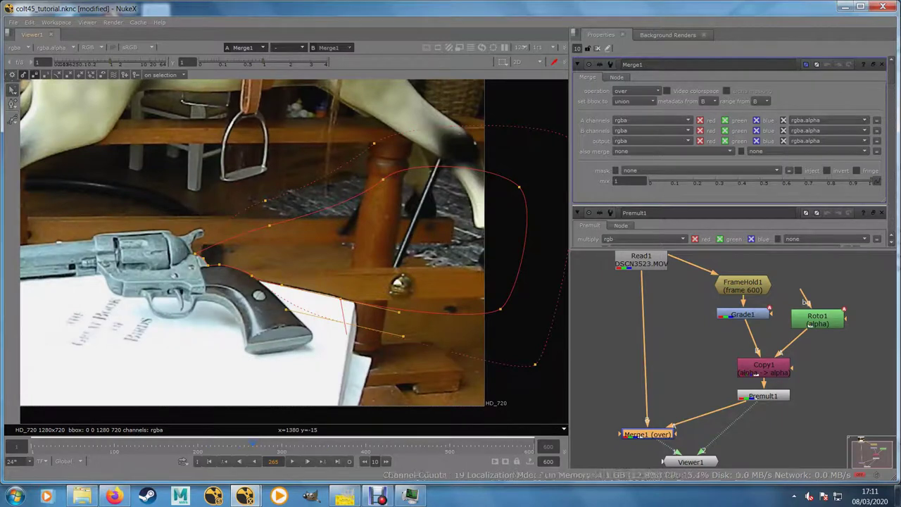
left_click_drag(648, 435, 648, 430)
left_click_drag(693, 359, 694, 329)
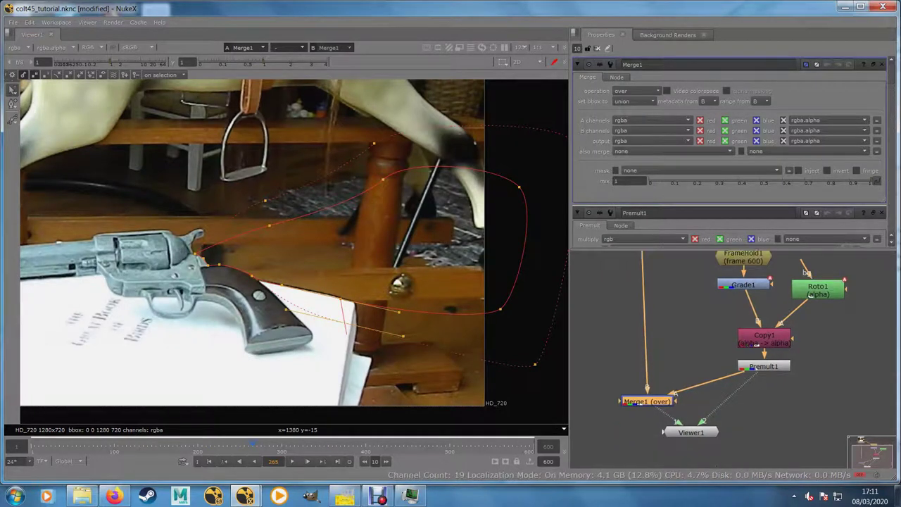
left_click_drag(692, 432, 699, 455)
- Close the node property panels above Grade1, including Roto1's, to clear the roto overlay from the composite
scroll(303, 288, "up", 2)
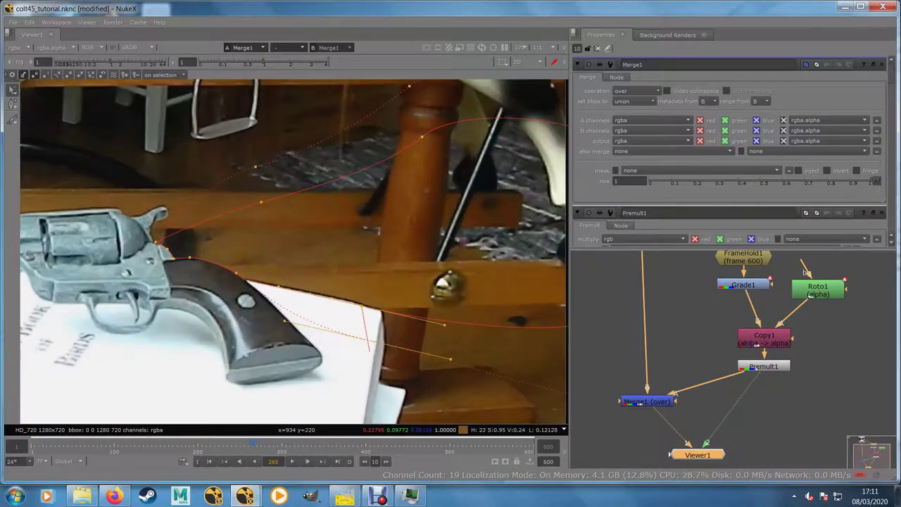
scroll(287, 285, "down", 3)
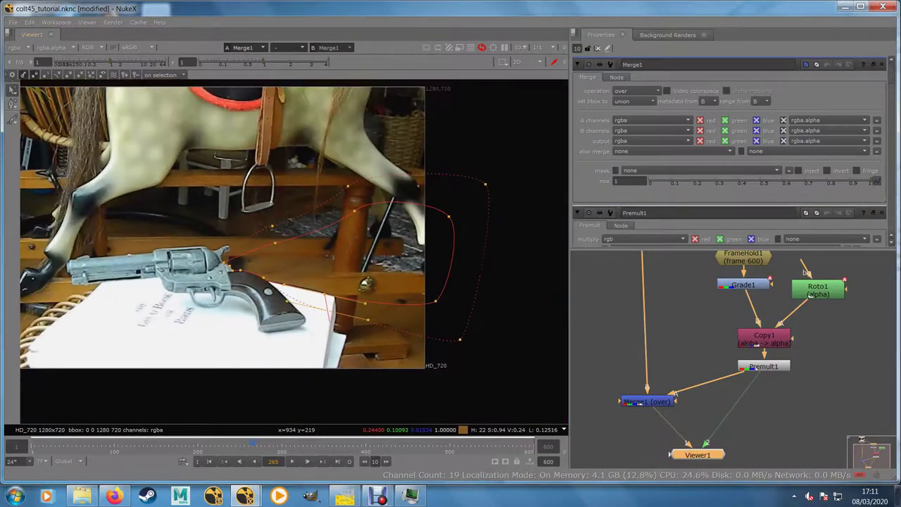
left_click(467, 356)
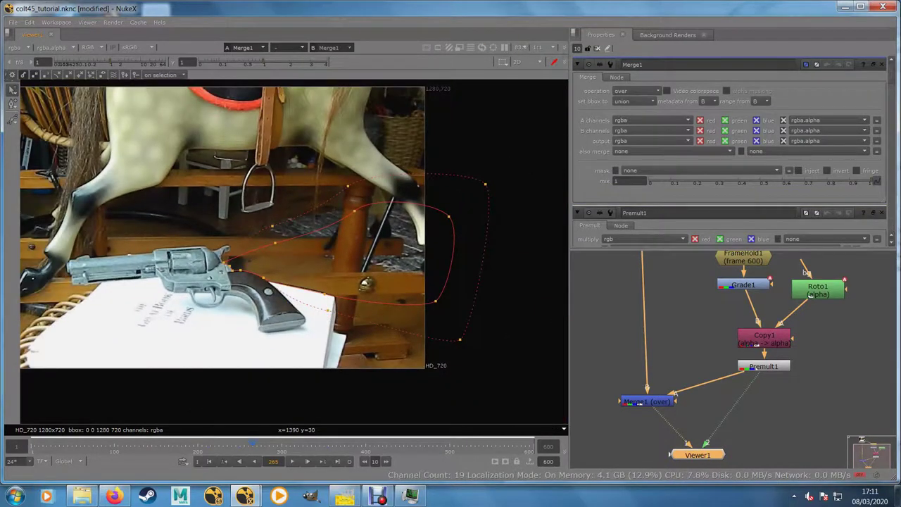
double_click(757, 344)
left_click(882, 64)
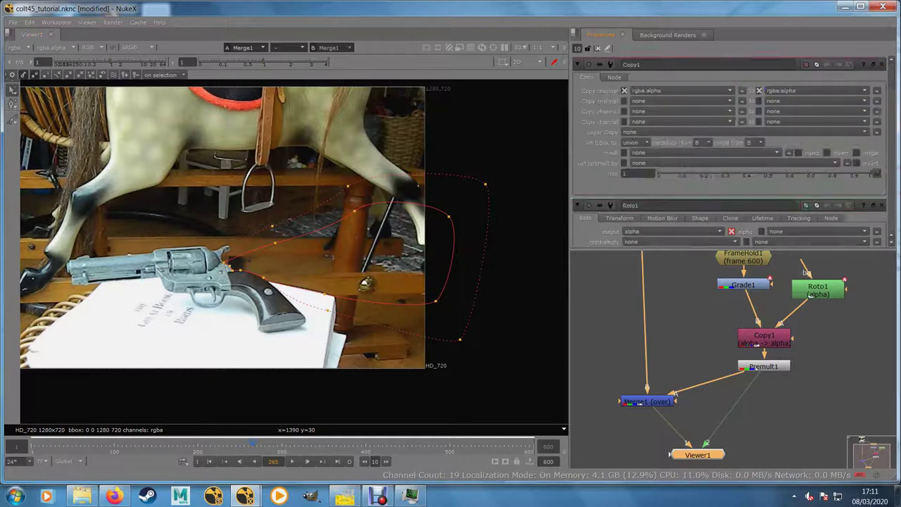
left_click(882, 64)
left_click(882, 64)
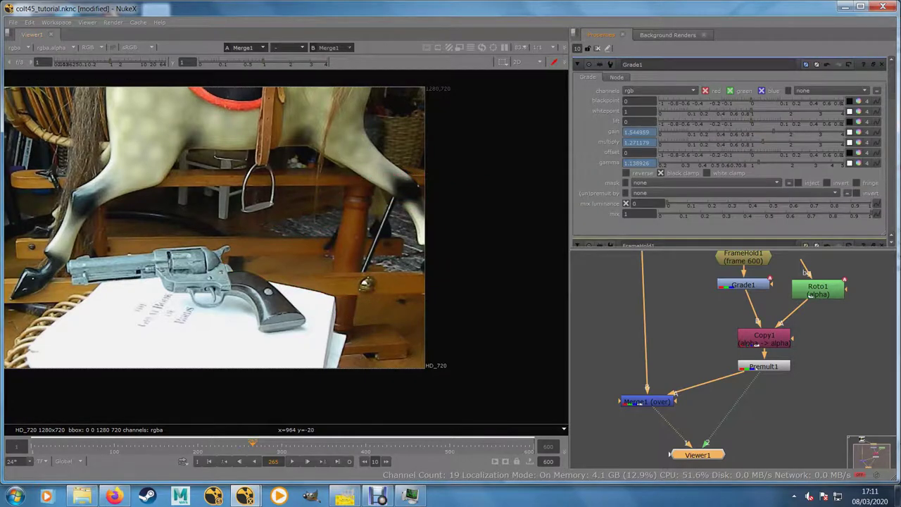
left_click_drag(302, 376, 399, 385)
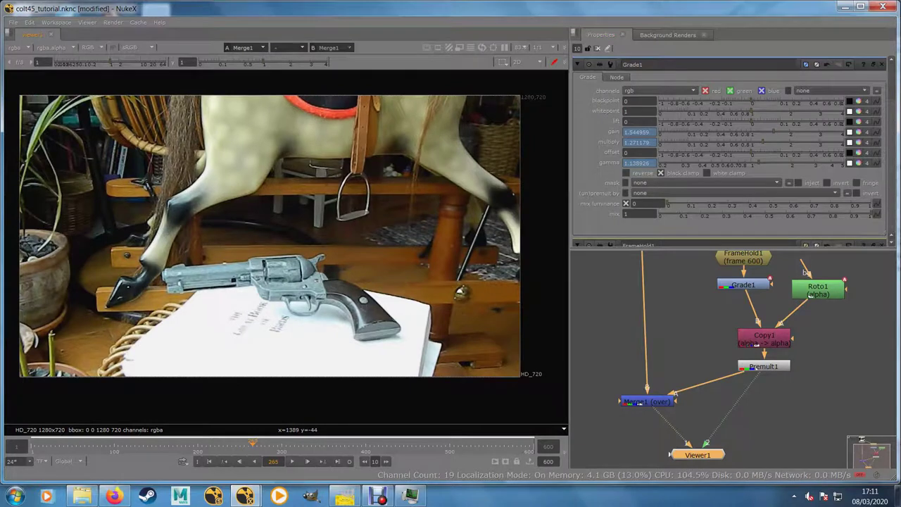
- Connect Read1 to the viewer's second input for comparison with the Merge1 composite
left_click_drag(634, 352, 643, 390)
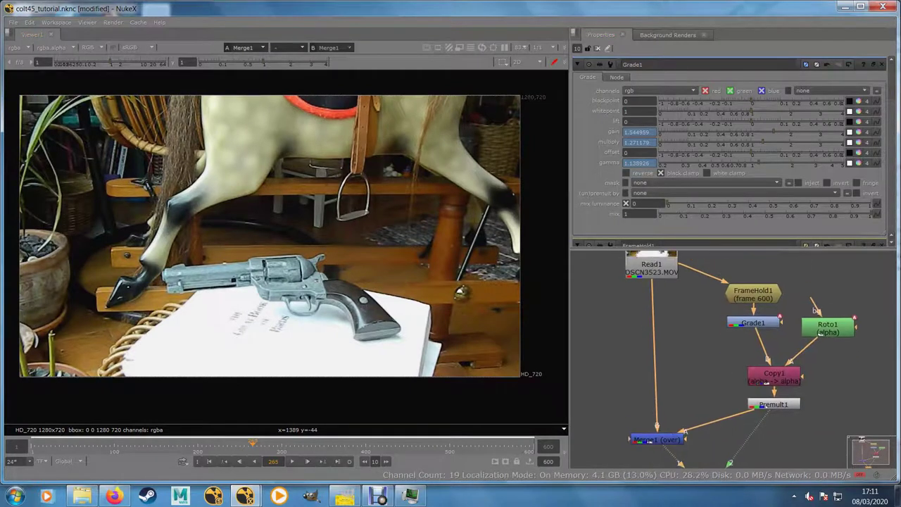
left_click(651, 267)
key("2")
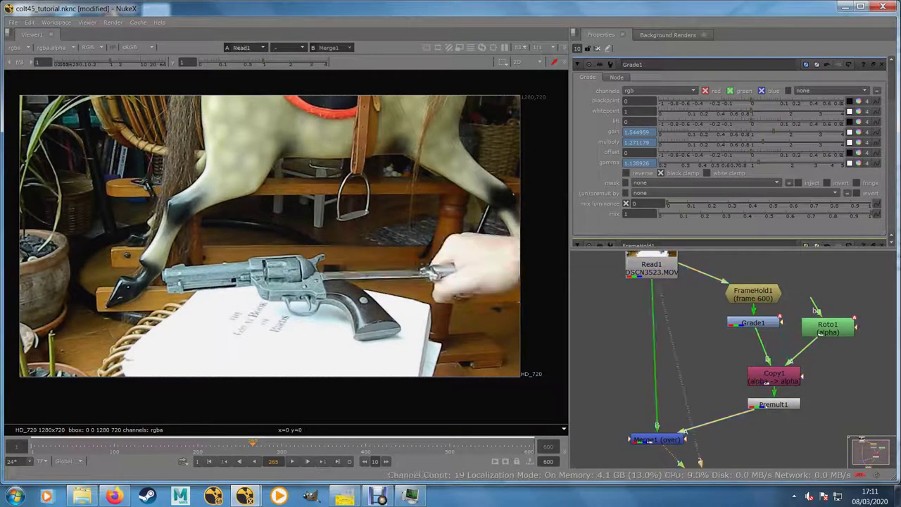
key("1")
key("1")
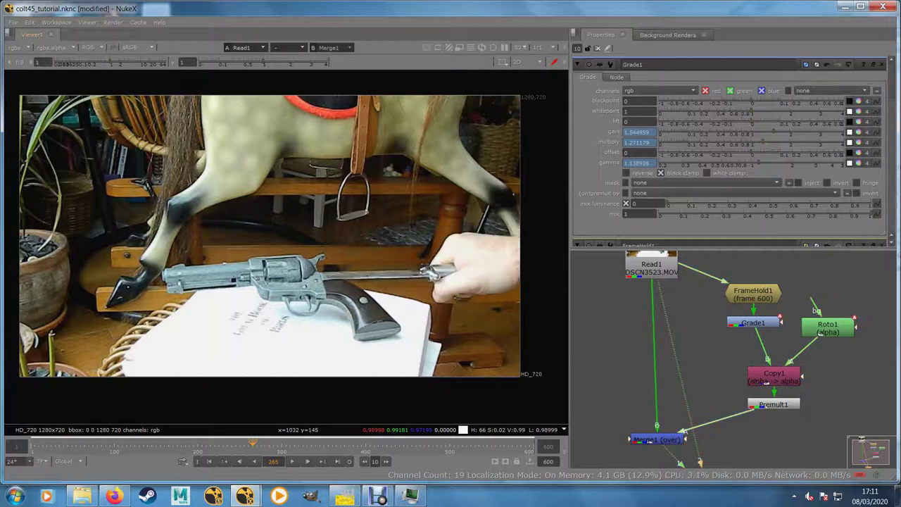
- Compare the Merge1 composite with the original Read1 footage around the hand and rod by switching repeatedly between the two viewer inputs
scroll(435, 334, "up", 1)
left_click_drag(434, 334, 370, 377)
scroll(381, 350, "up", 1)
key("1")
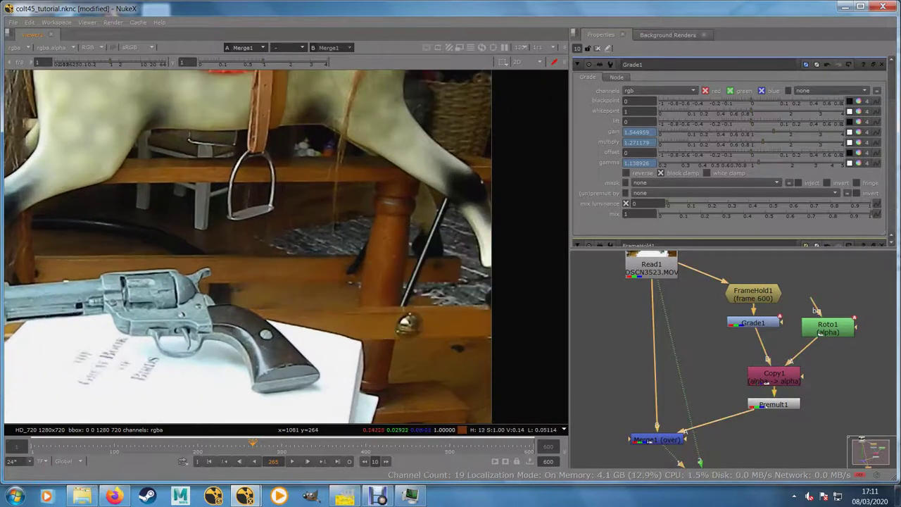
key("1")
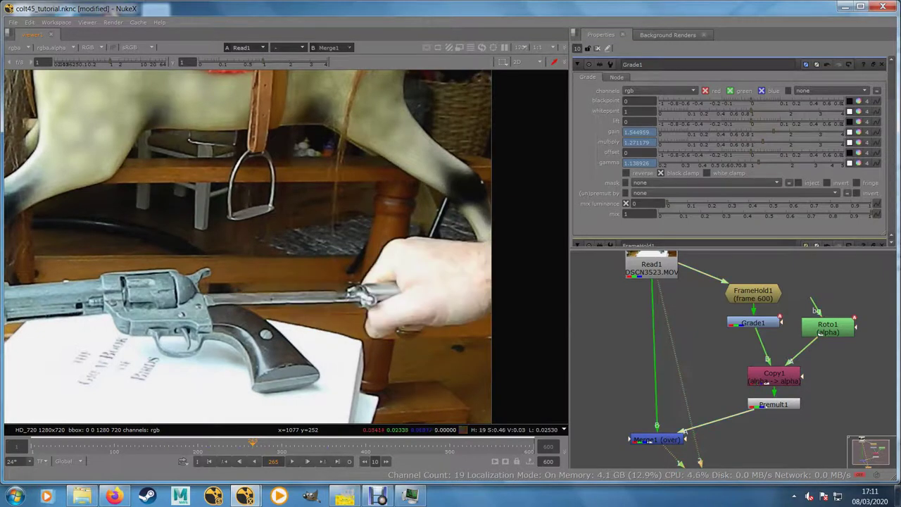
key("2")
key("1")
key("2")
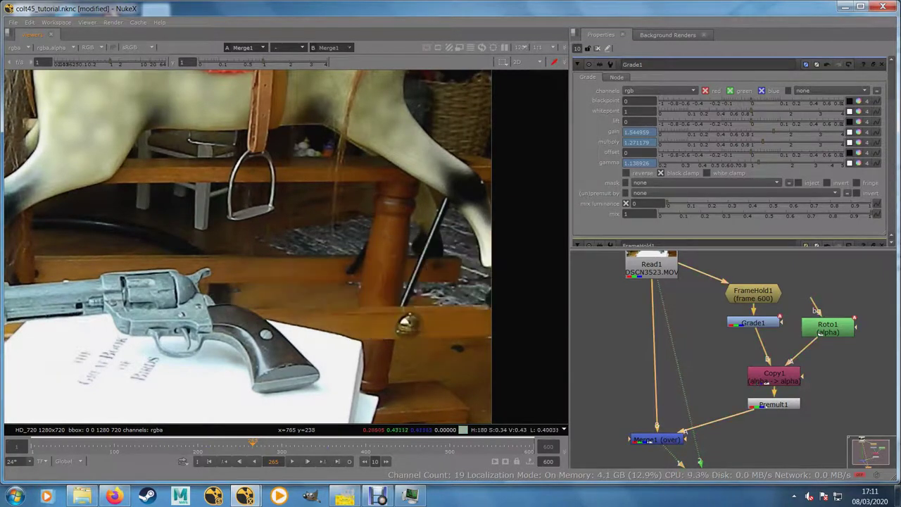
key("1")
key("2")
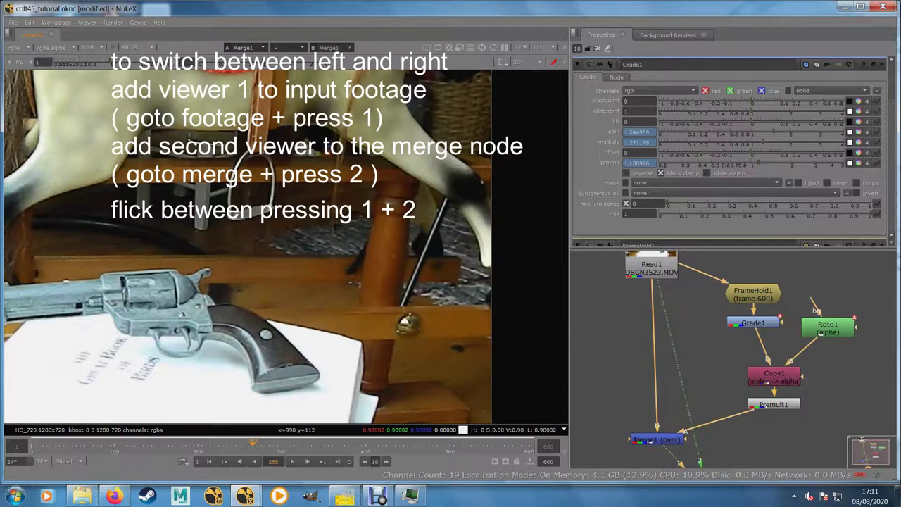
key("1")
key("2")
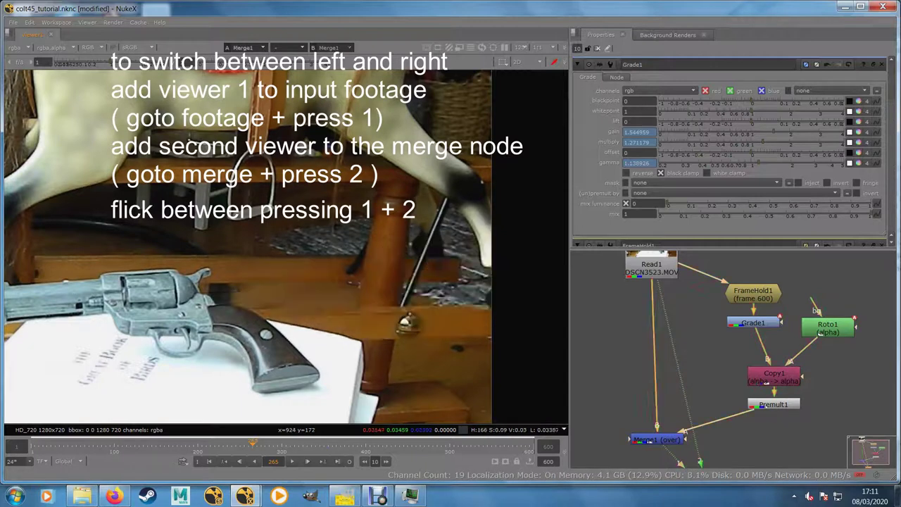
key("1")
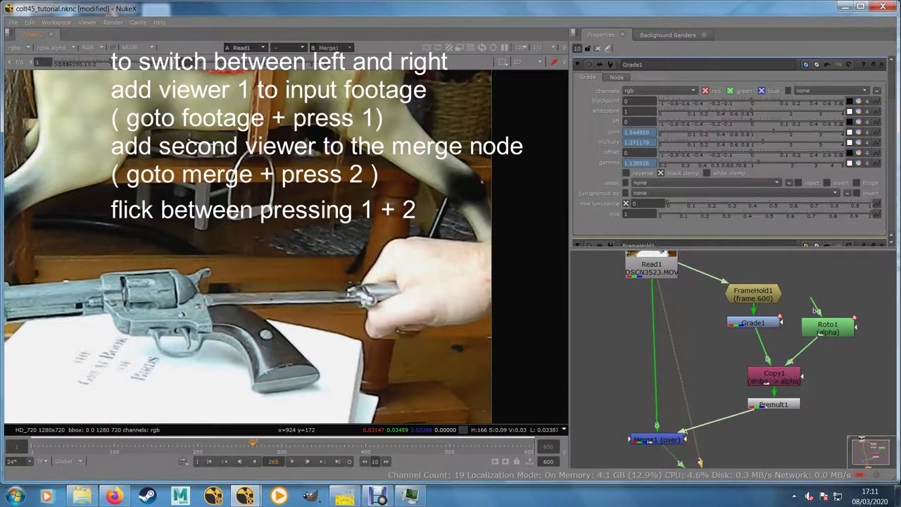
key("2")
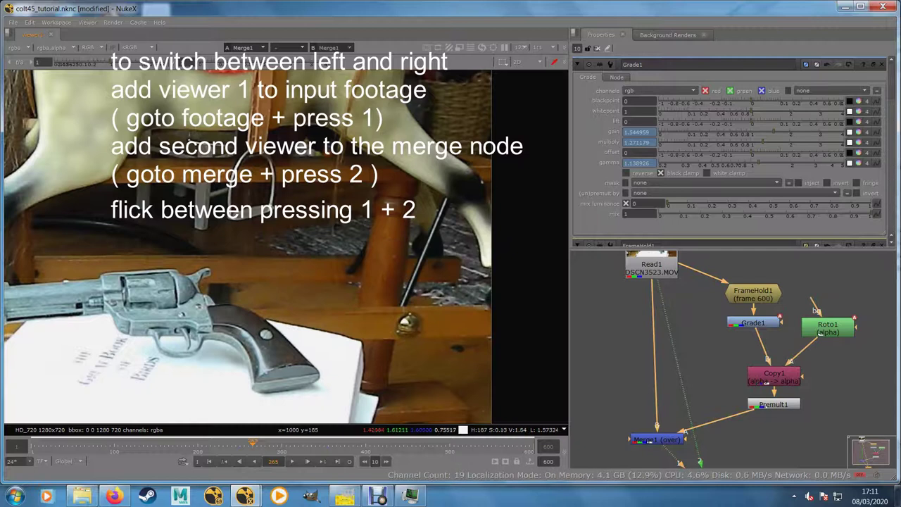
key("1")
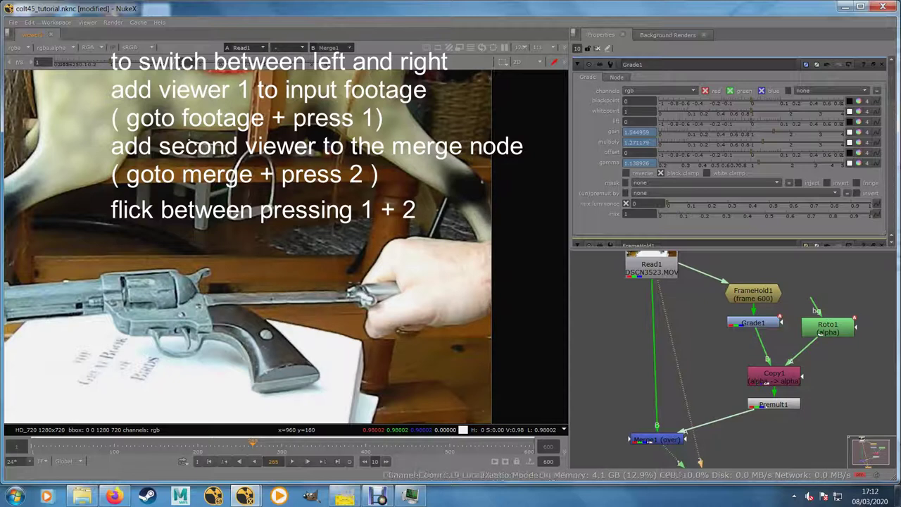
key("2")
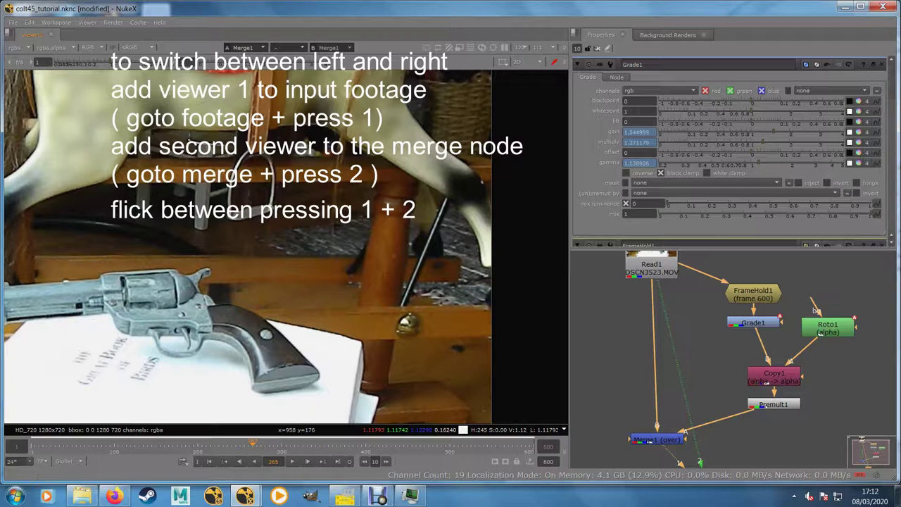
- Flick between the Read1 footage and the Merge1 composite, examining the hand and rod area closely as well
key("1")
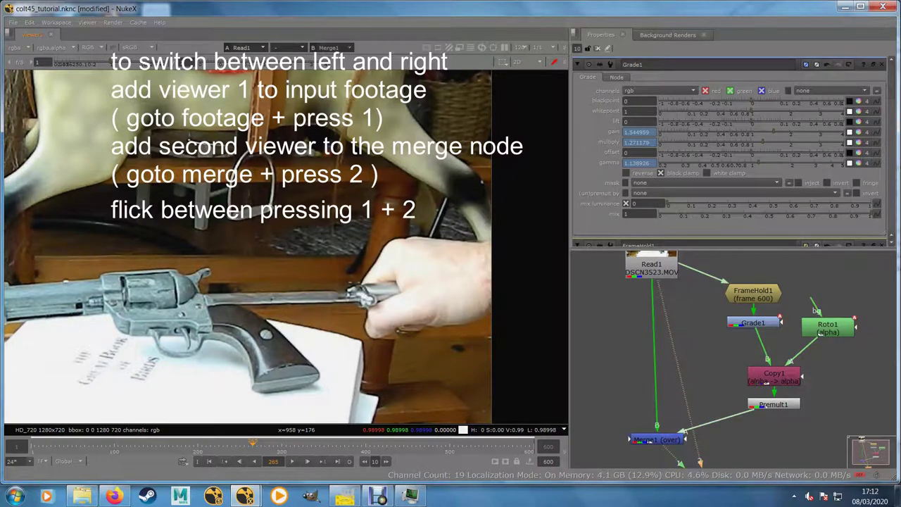
key("2")
key("1")
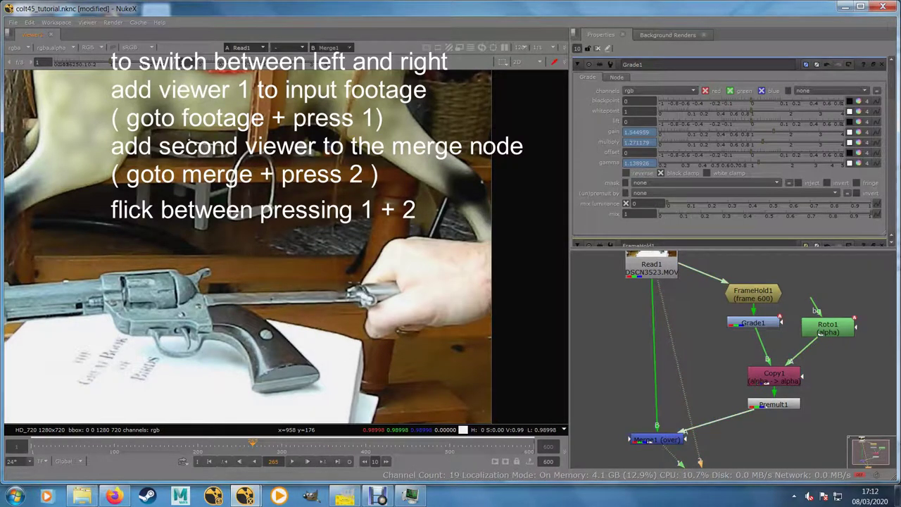
key("2")
key("1")
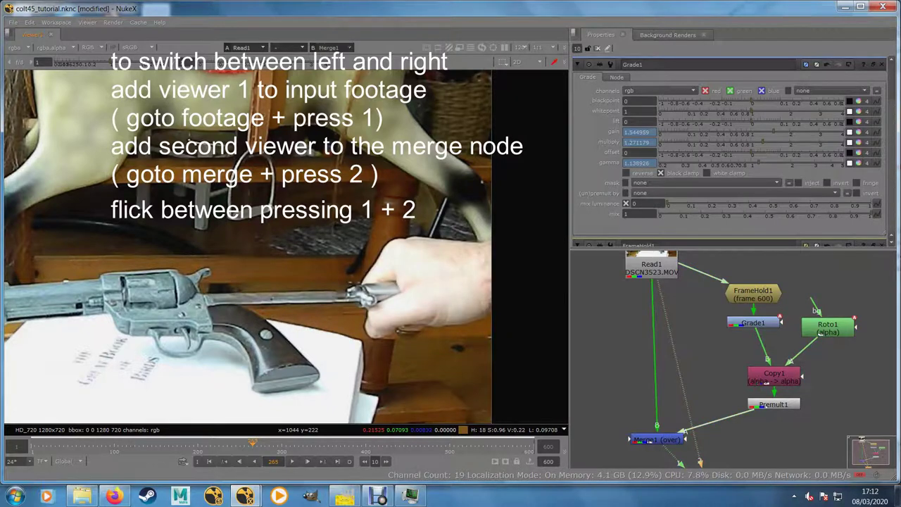
key("2")
key("1")
scroll(361, 336, "up", 4)
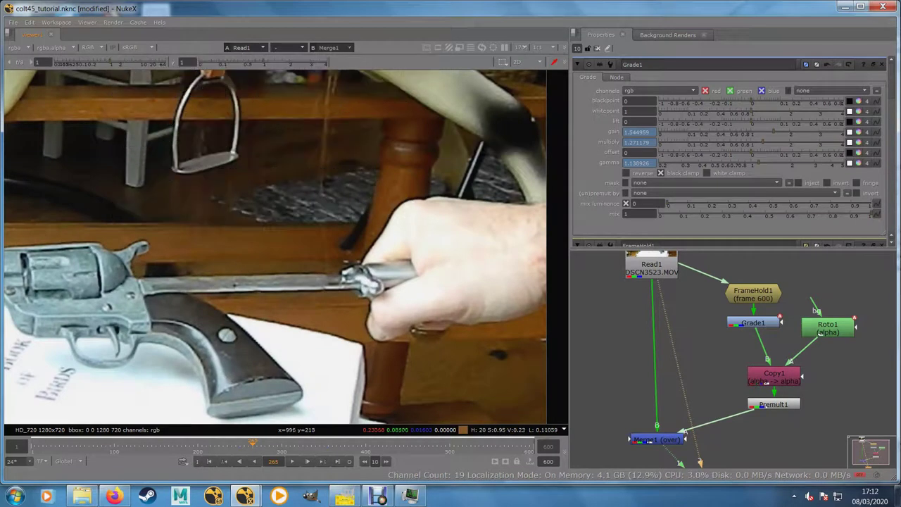
key("2")
key("1")
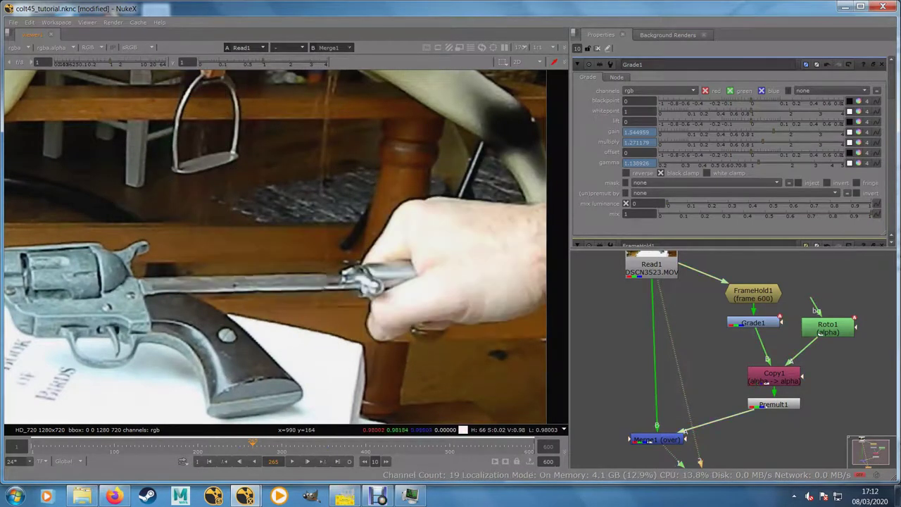
key("2")
key("1")
key("2")
key("1")
- Reopen Roto1 with the Select All tool active and adjust the tangent of Bezier1's lower-edge point beside the gun grip
double_click(827, 328)
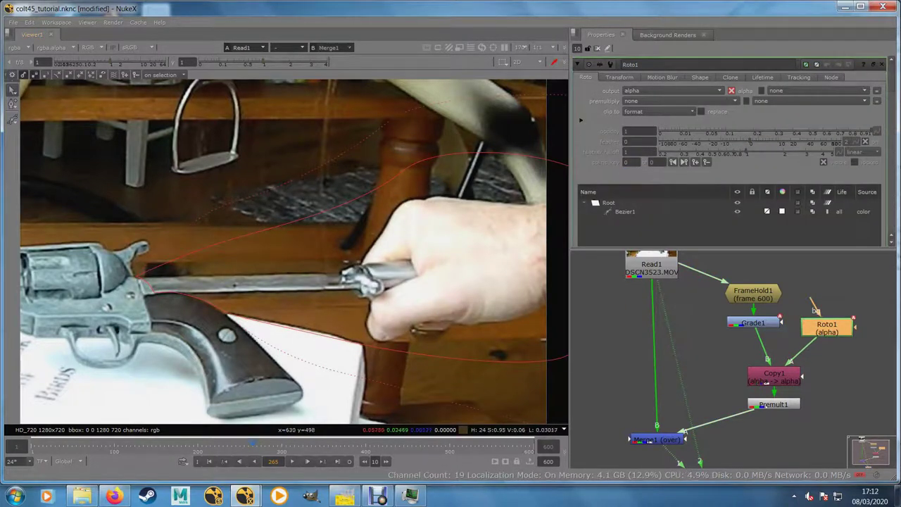
left_click(13, 91)
left_click(44, 90)
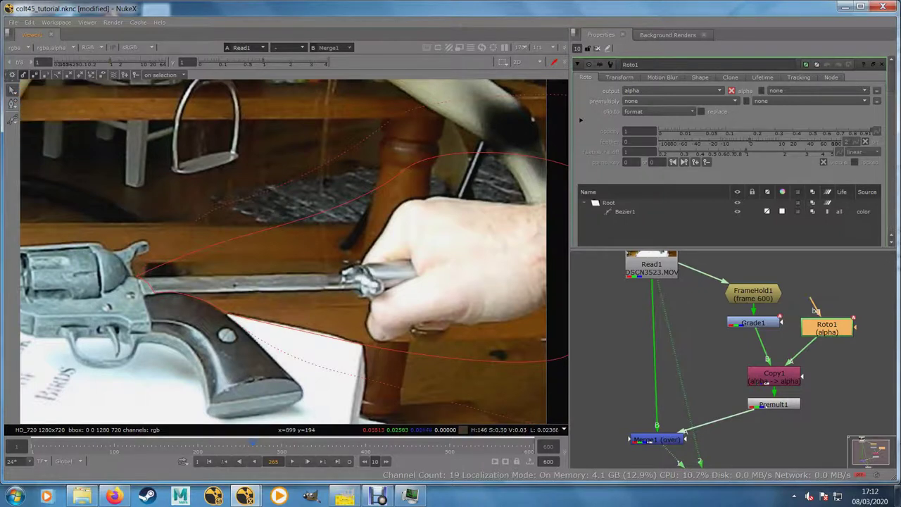
scroll(220, 325, "up", 2)
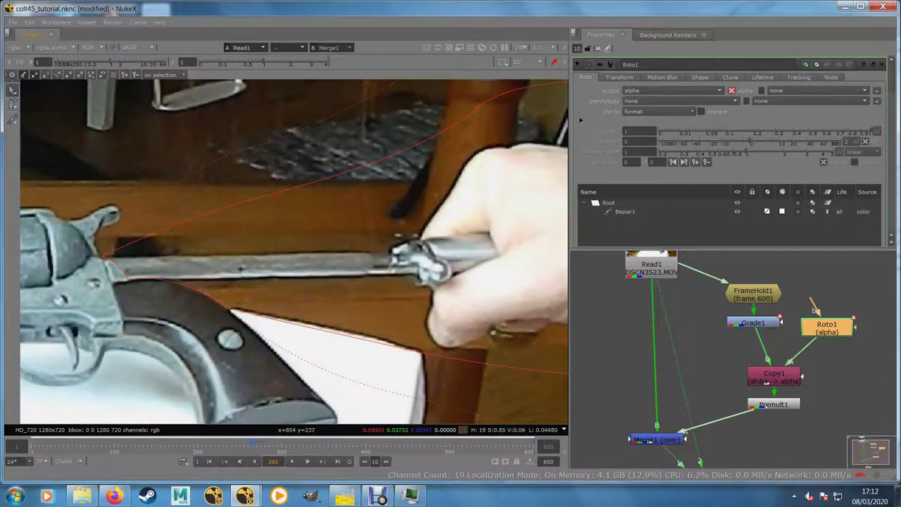
left_click_drag(216, 300, 247, 304)
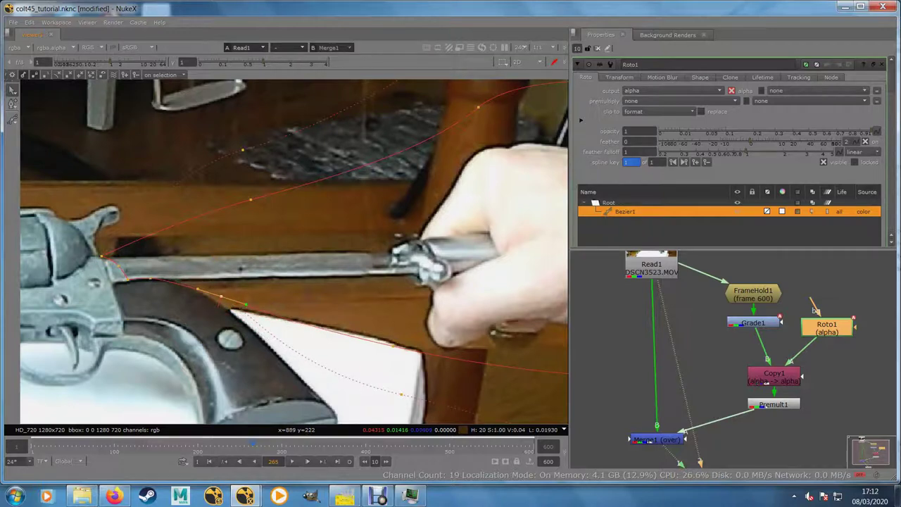
- Move Bezier1's lower-edge point just above the book's edge and pull its feather point in close to the spline
left_click_drag(388, 380, 304, 357)
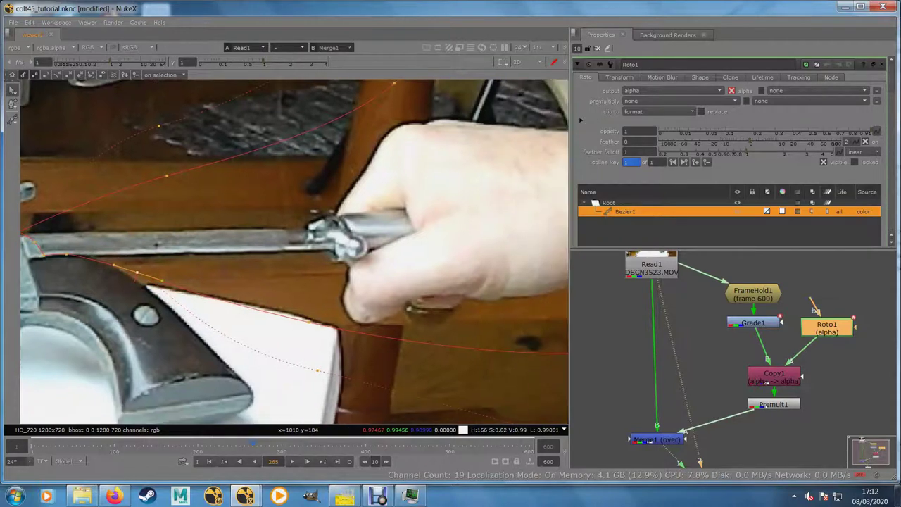
left_click(309, 322)
left_click_drag(309, 321, 314, 308)
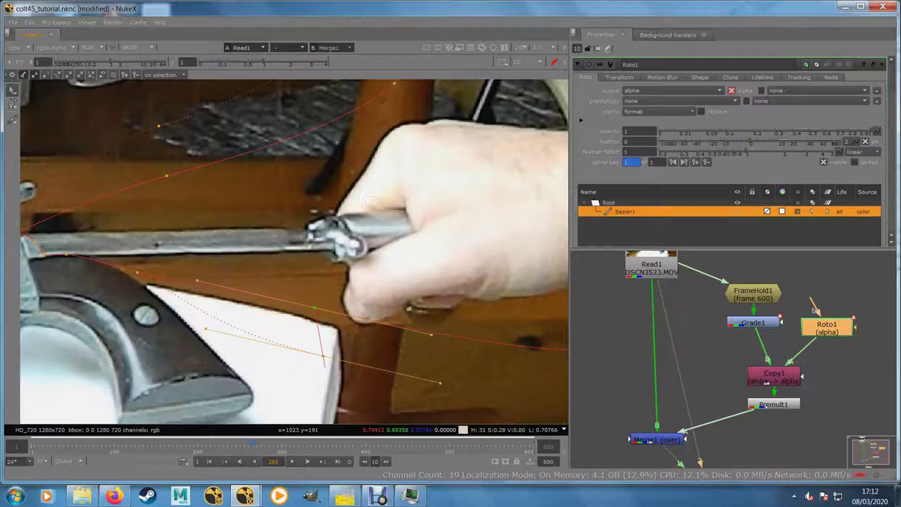
left_click_drag(323, 355, 314, 318)
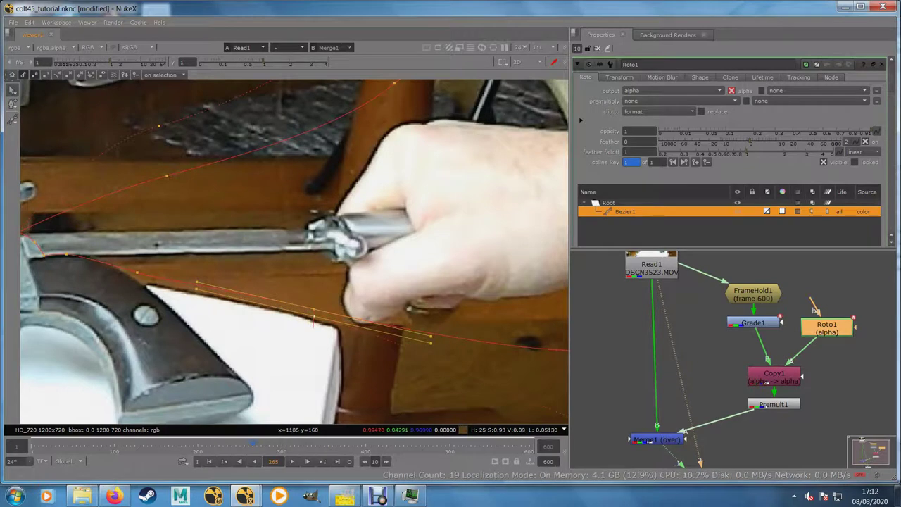
scroll(403, 364, "down", 2)
left_click_drag(403, 364, 358, 336)
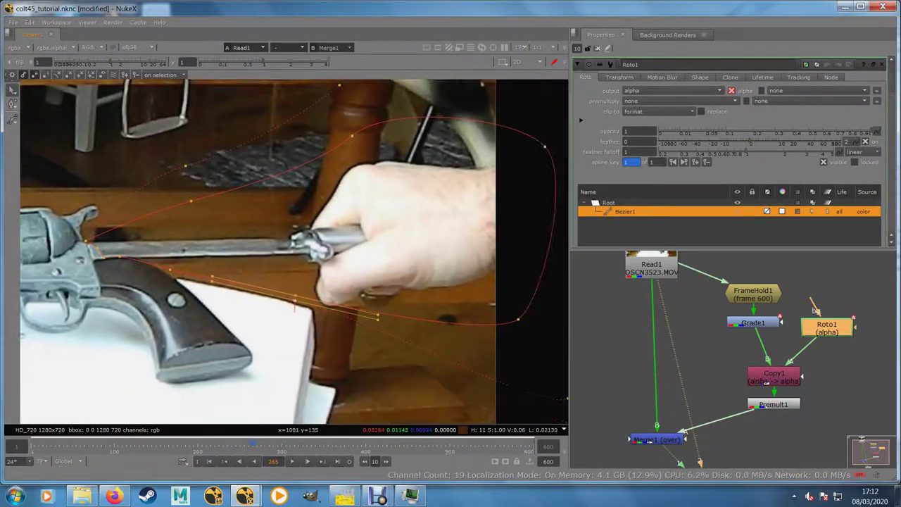
scroll(333, 352, "up", 1)
- Check the tightened roto edge above the book by switching the viewer between Merge1 and Read1
left_click(657, 439)
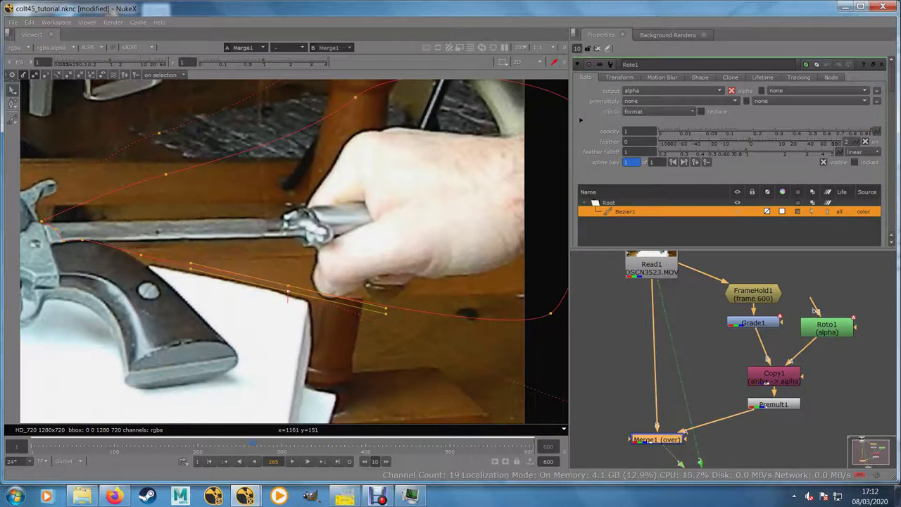
key("ctrl+z")
key("2")
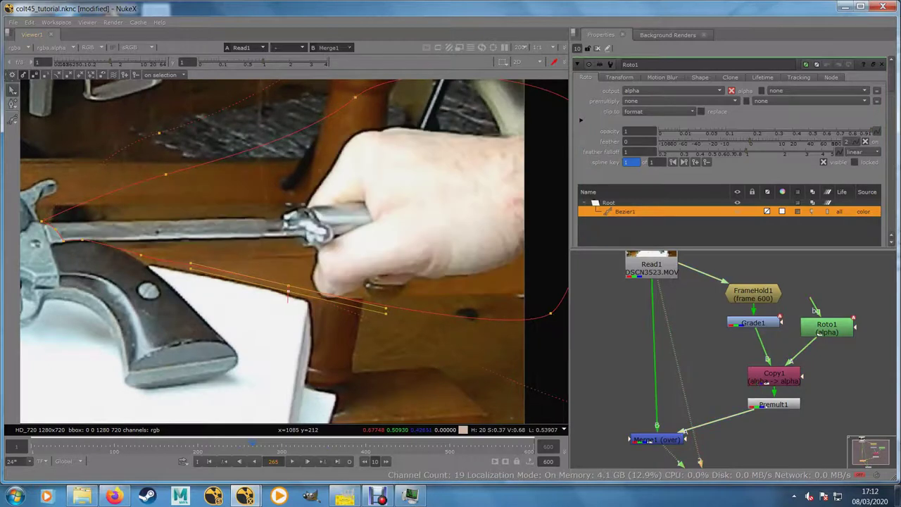
key("1")
key("2")
key("1")
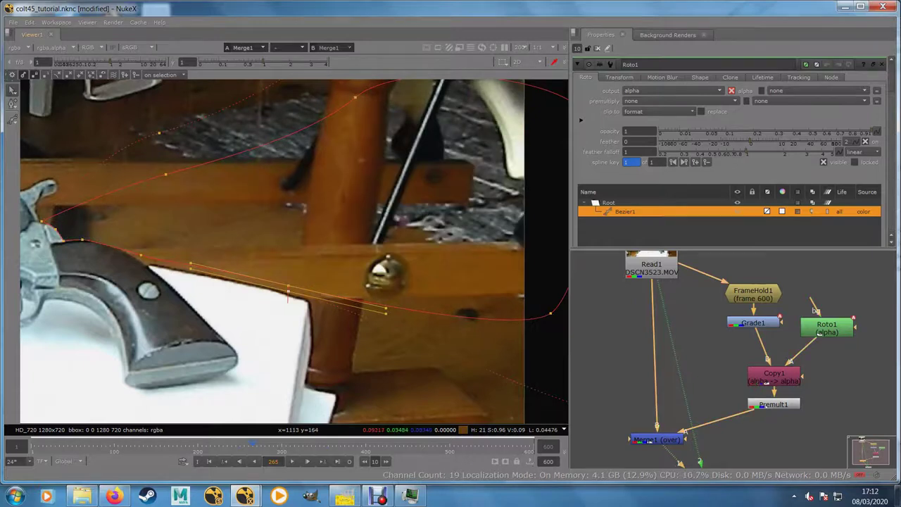
scroll(366, 319, "down", 2)
key("1")
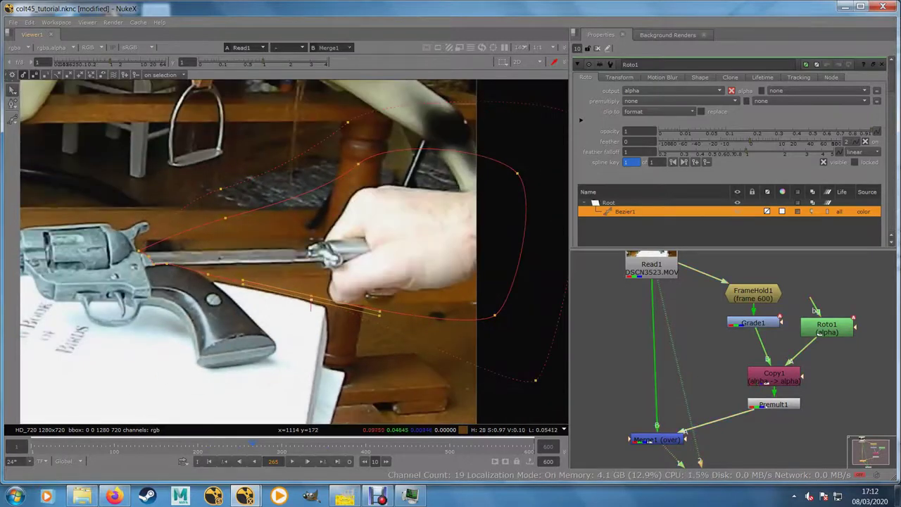
key("2")
left_click(381, 369)
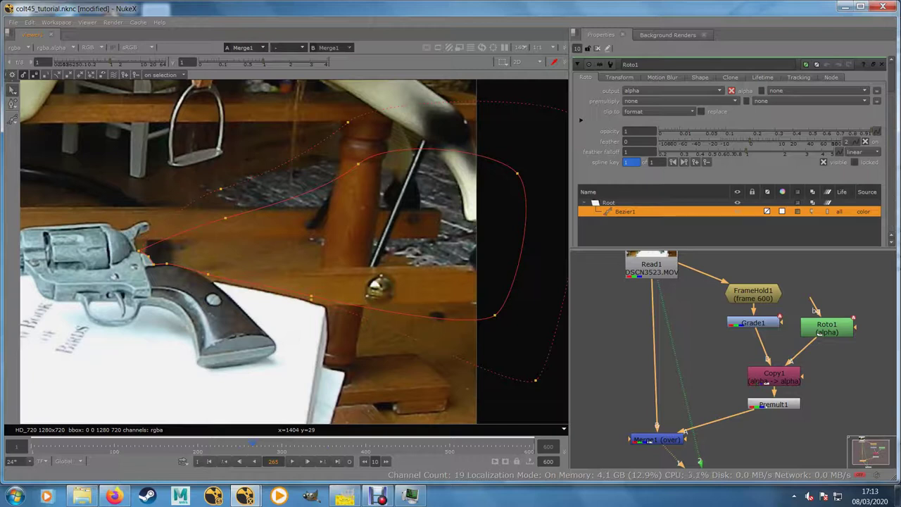
scroll(486, 411, "down", 2)
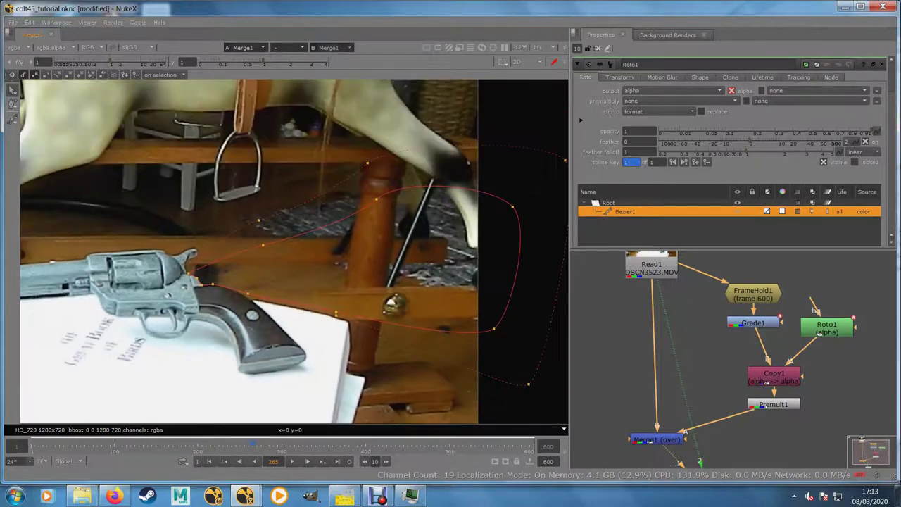
left_click_drag(325, 387, 329, 382)
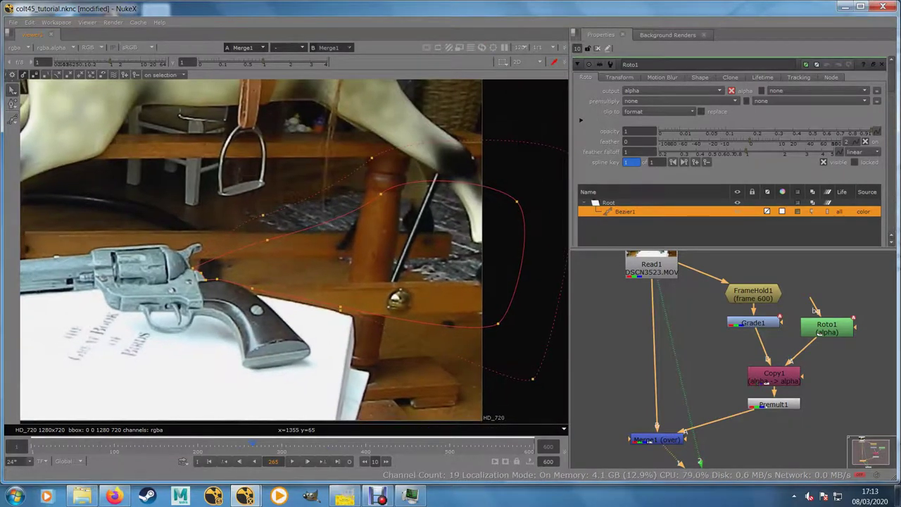
- Show the original Read1 footage in the viewer and go to frame 285
left_click(827, 328)
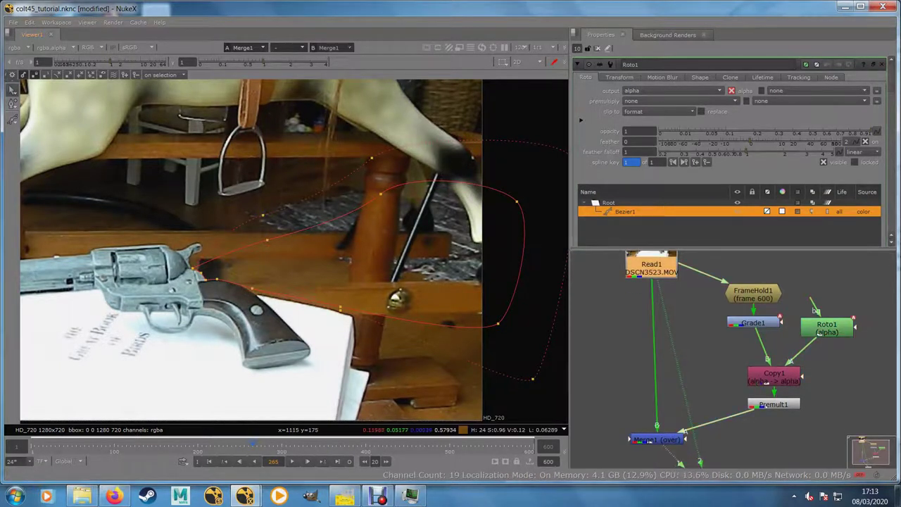
scroll(343, 273, "up", 2)
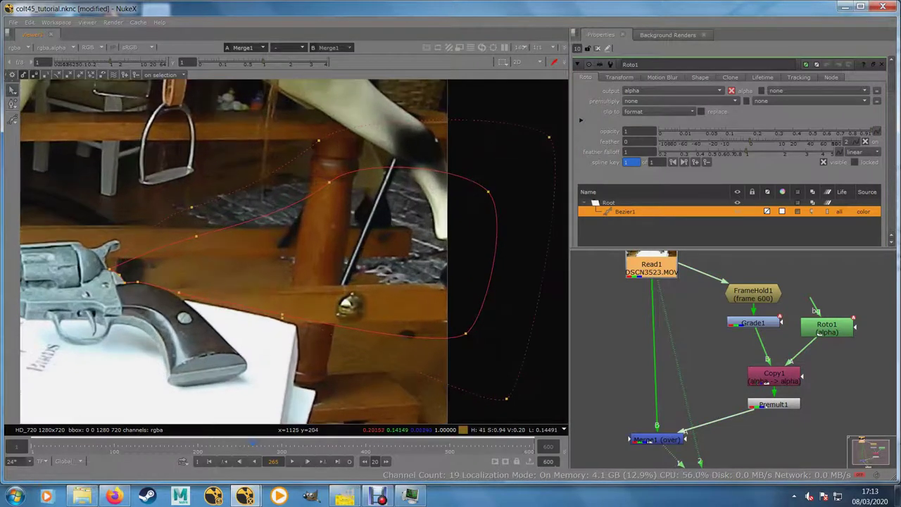
key("2")
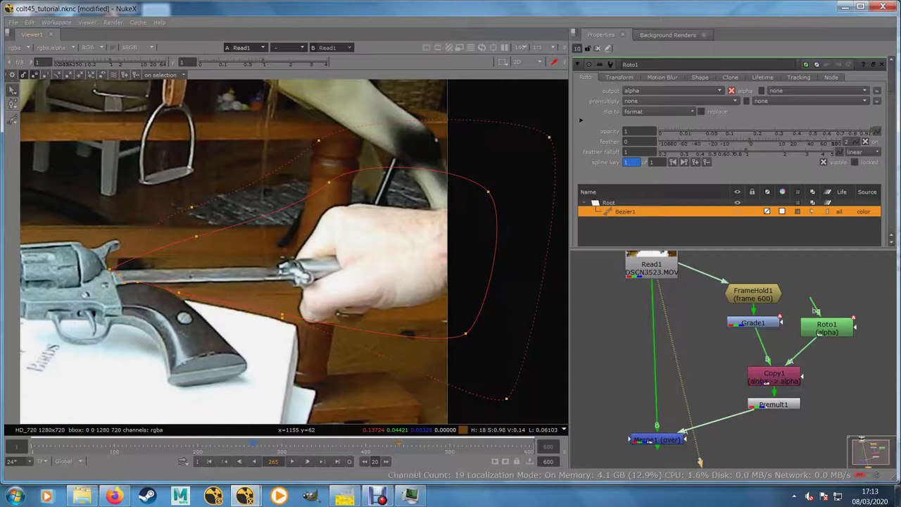
left_click_drag(398, 444, 269, 444)
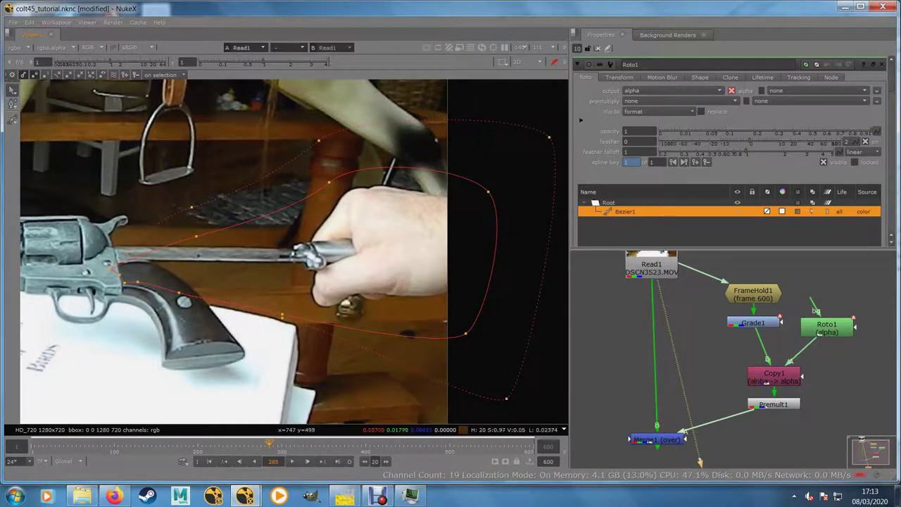
- Select all of Bezier1's points at frame 285 and move the whole shape up to follow the gun, nudging it into alignment
key("ctrl+a")
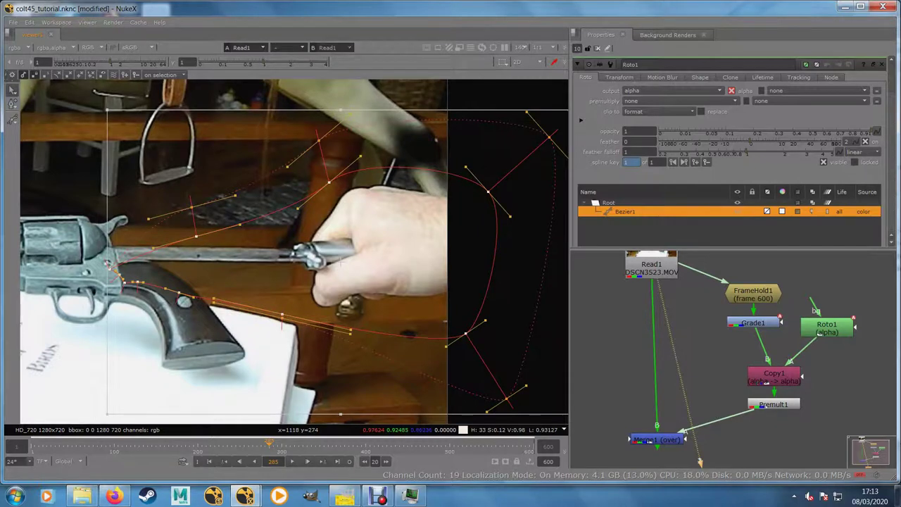
left_click_drag(282, 314, 284, 297)
key("KP_8")
key("KP_8")
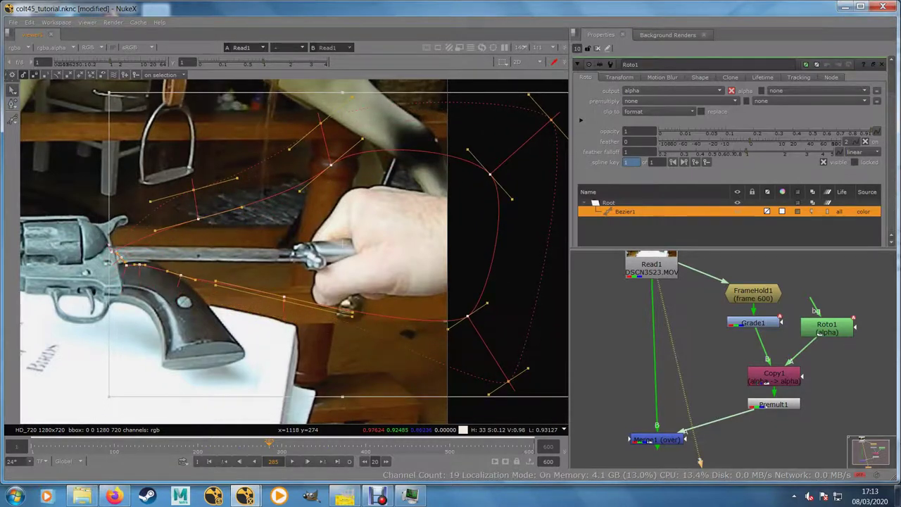
scroll(91, 287, "up", 4)
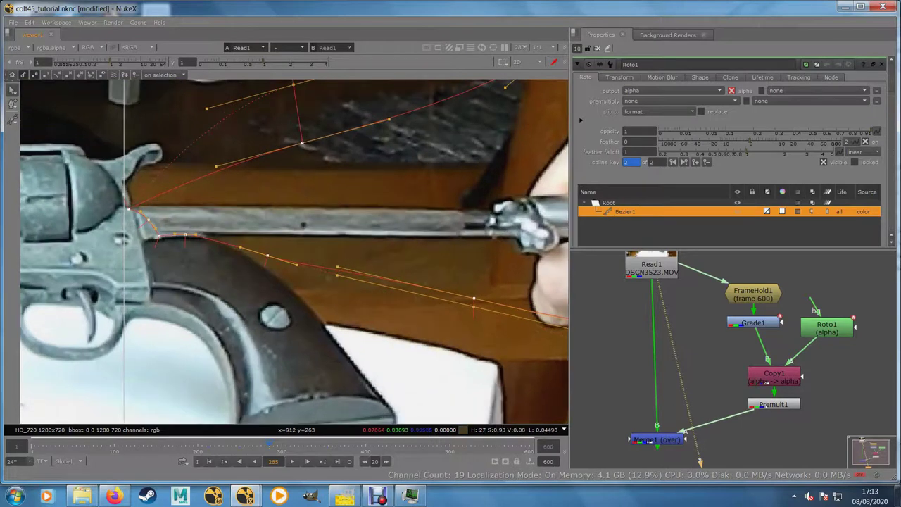
left_click(13, 90)
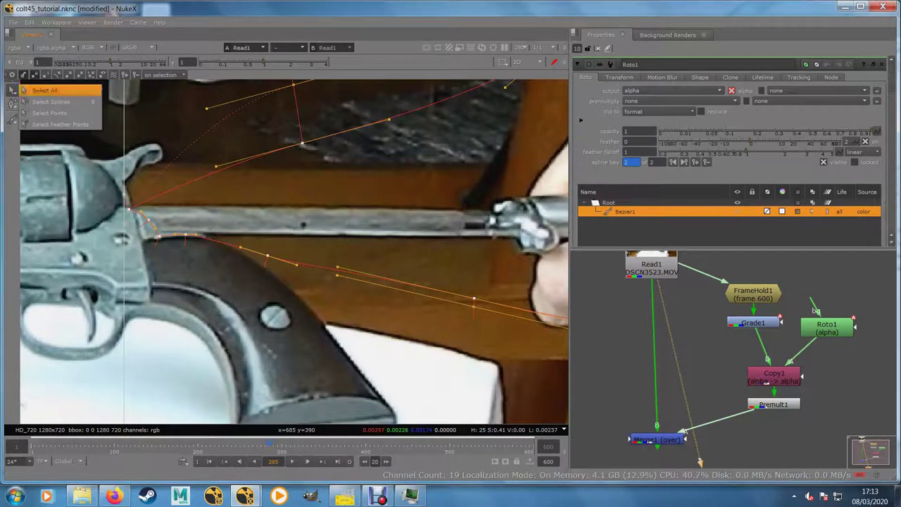
left_click(41, 89)
key("KP_2")
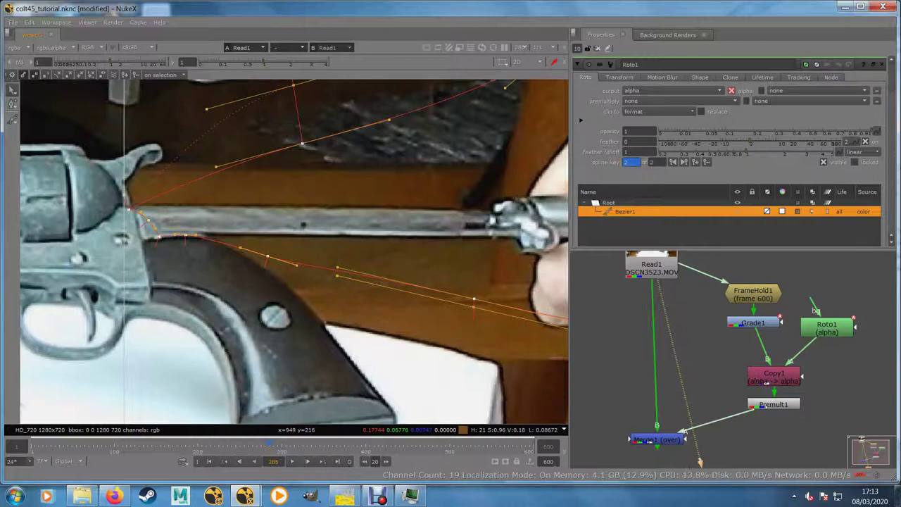
- Fine-tune Bezier1's individual points at the back of the gun frame and along the top of the grip
left_click(274, 218)
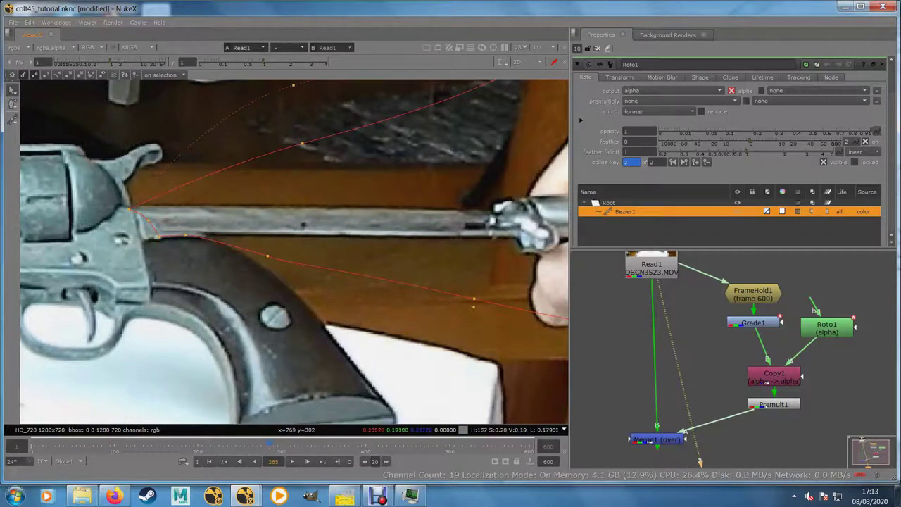
left_click_drag(130, 208, 138, 199)
left_click_drag(268, 256, 268, 254)
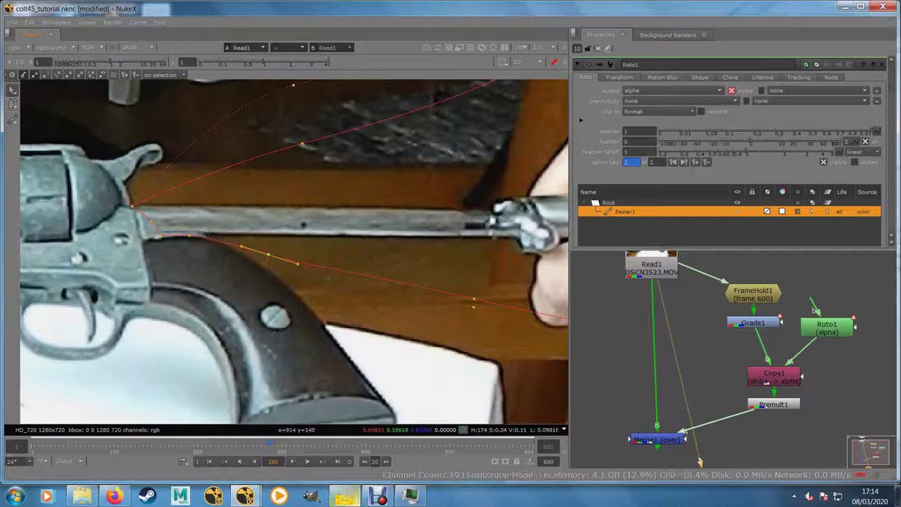
mouse_move(344, 497)
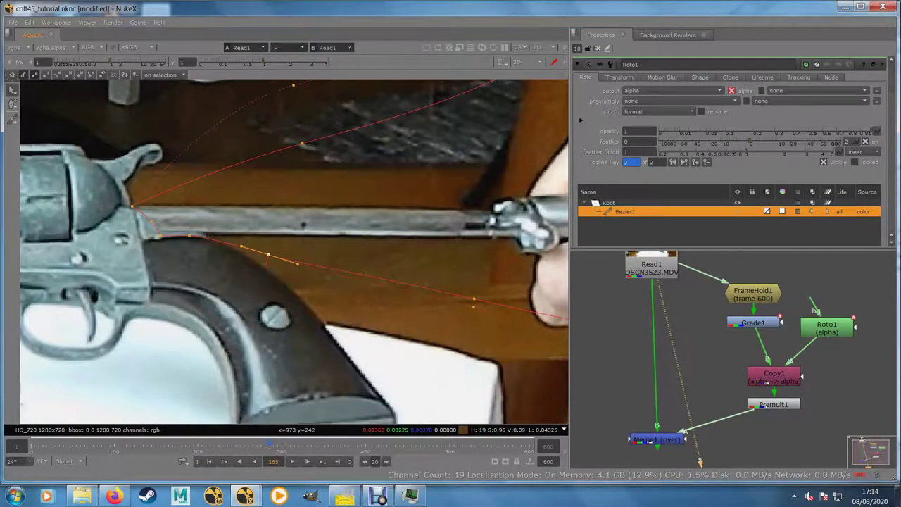
- Pull the lower-edge feather point down toward the book's edge and adjust Bezier1's lower point outside the frame
left_click_drag(443, 316, 322, 319)
left_click_drag(318, 279, 308, 333)
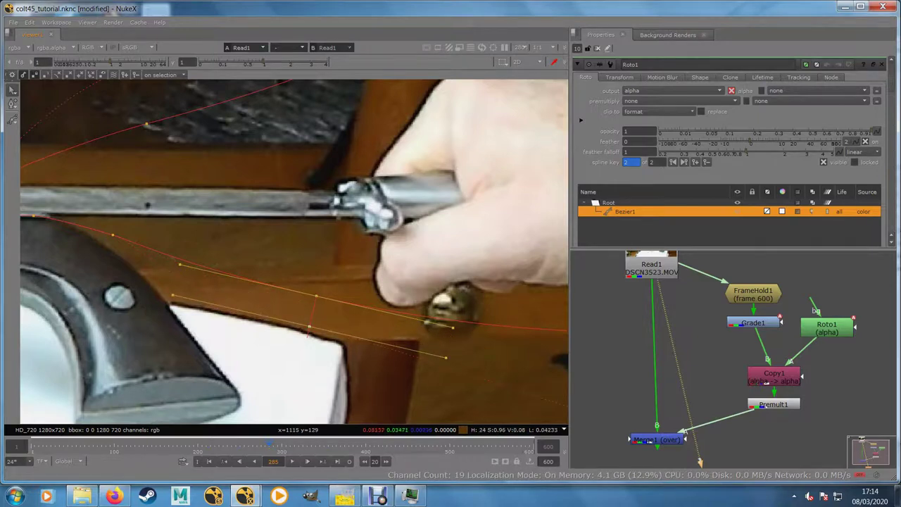
left_click_drag(495, 420, 308, 374)
scroll(309, 374, "down", 1)
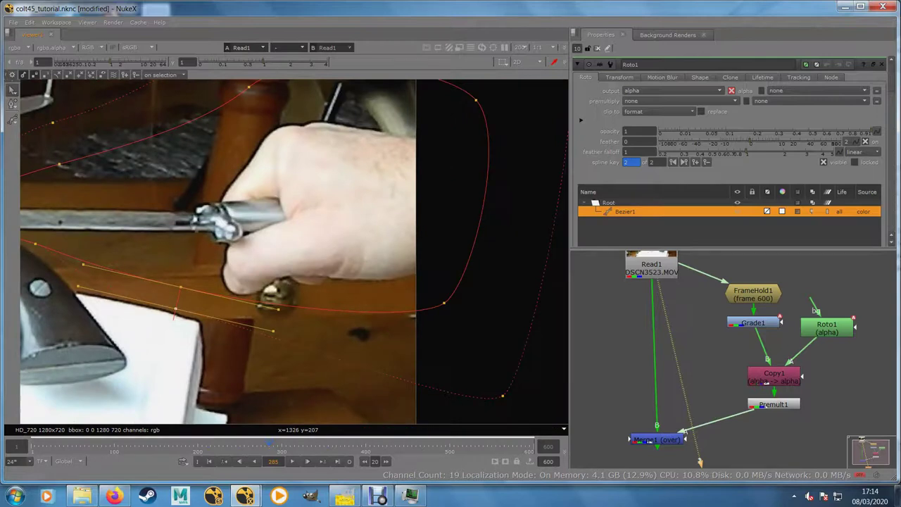
left_click_drag(444, 303, 563, 338)
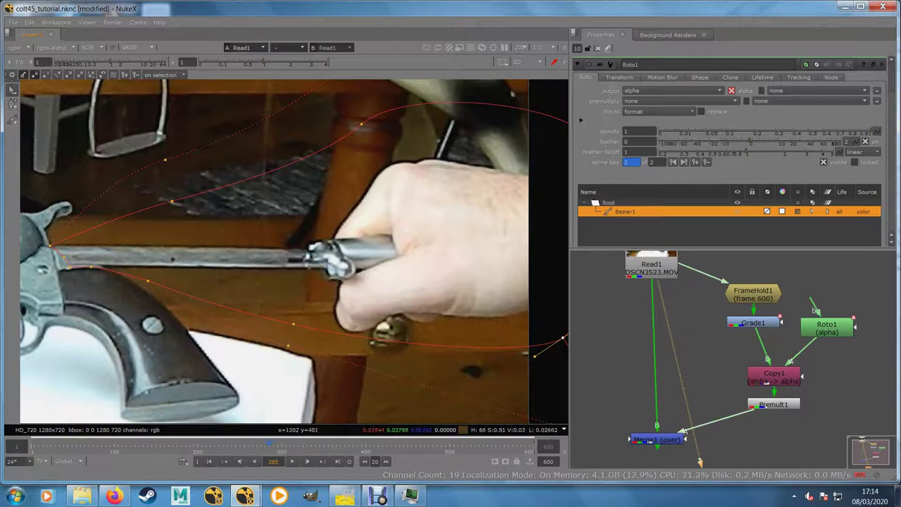
- Scrub between frames 266 and 354 to compare Bezier1 with the gun's movement, ending at frame 293
left_click_drag(205, 307, 360, 311)
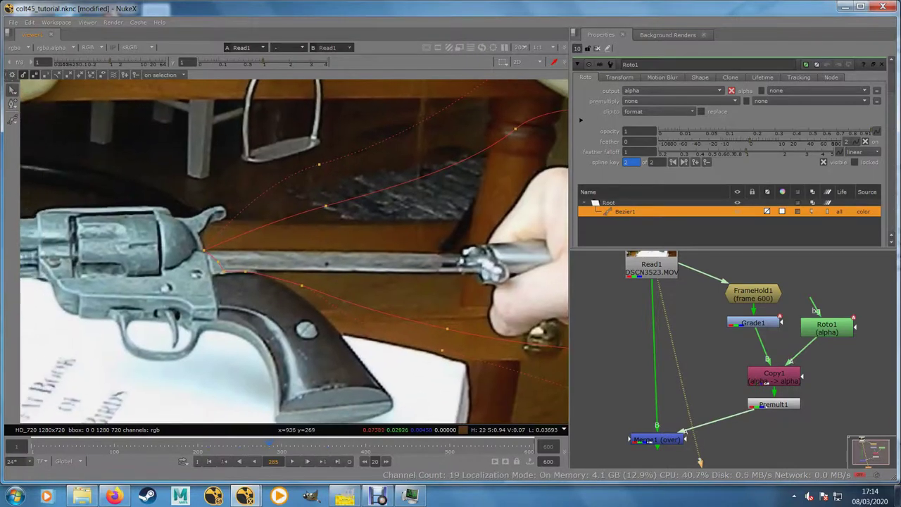
scroll(174, 279, "up", 3)
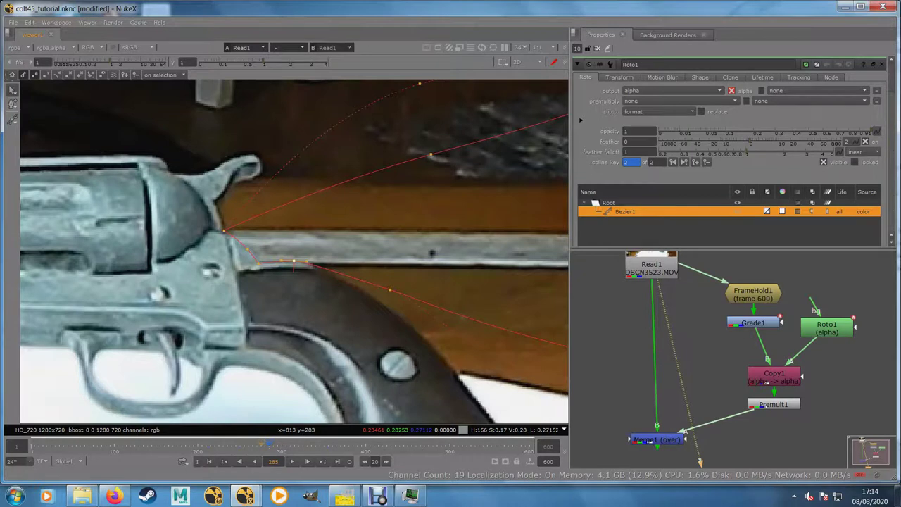
left_click_drag(265, 445, 253, 445)
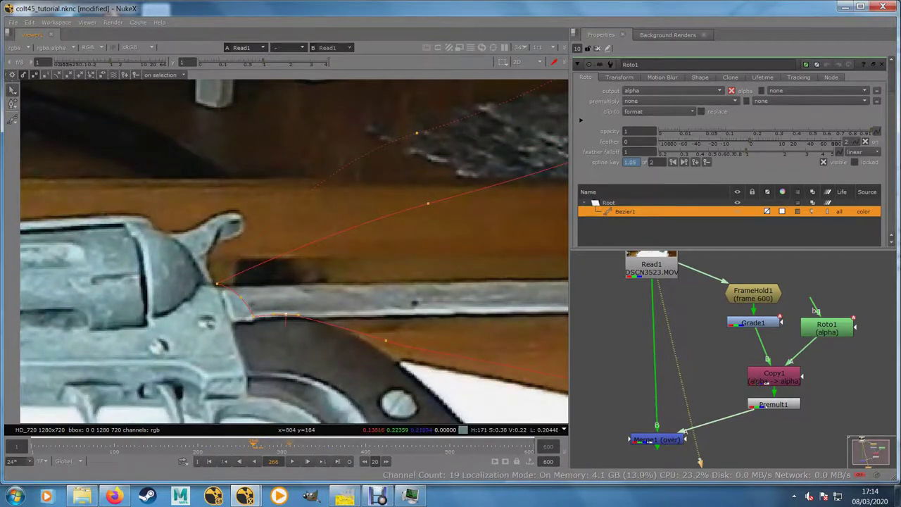
left_click_drag(254, 445, 327, 445)
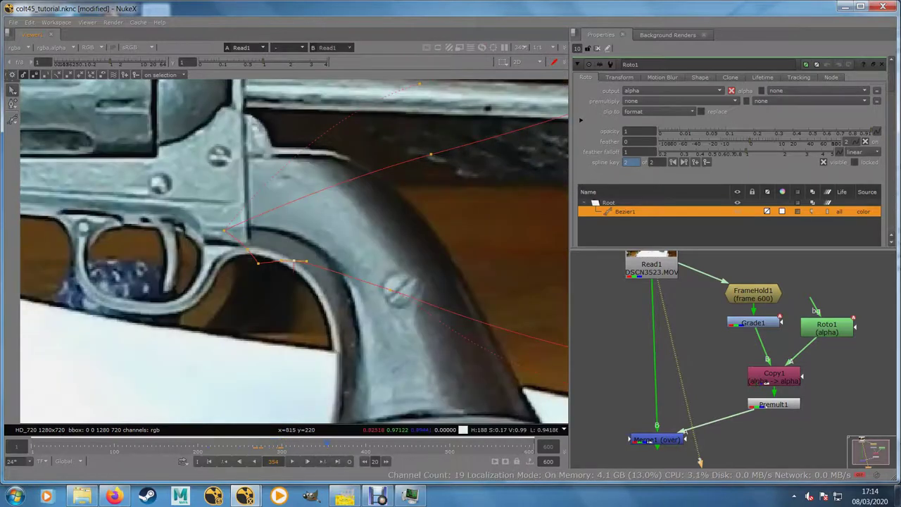
scroll(315, 354, "down", 2)
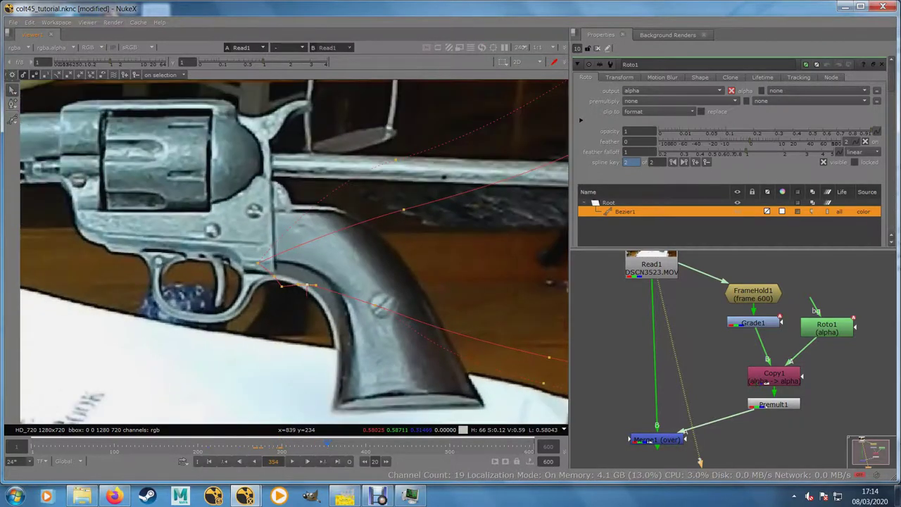
left_click_drag(327, 351, 309, 386)
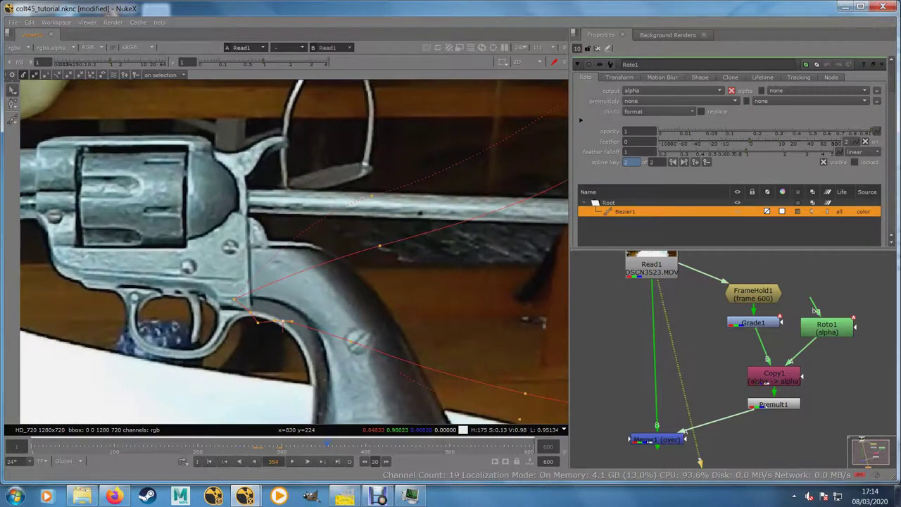
left_click(277, 445)
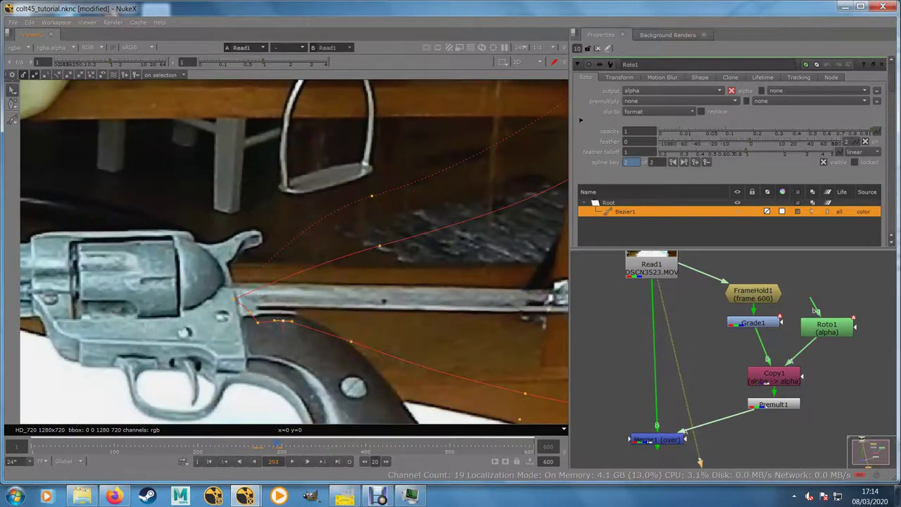
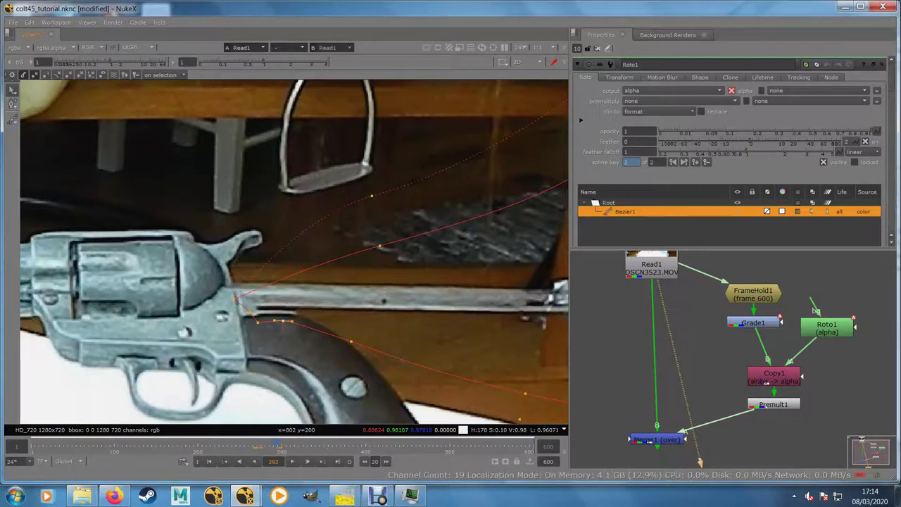
key("Right")
key("Left")
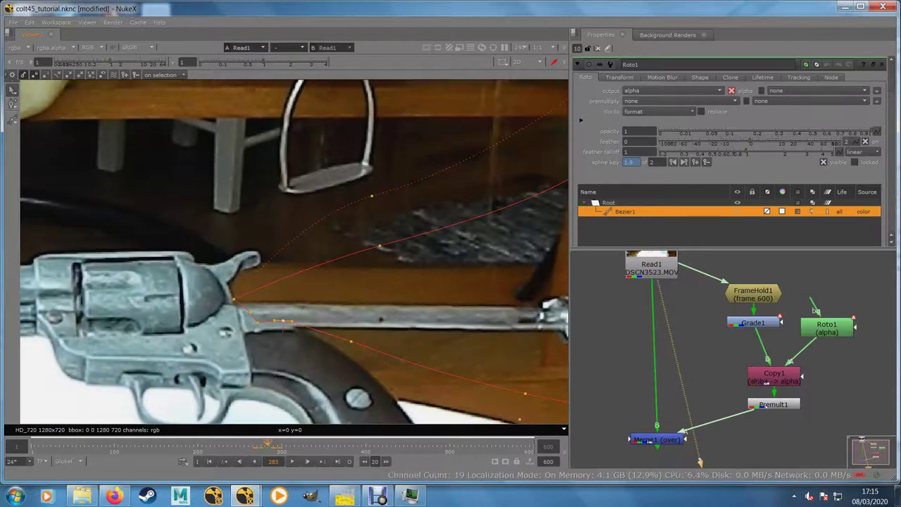
key("Right")
key("Right")
left_click(323, 462)
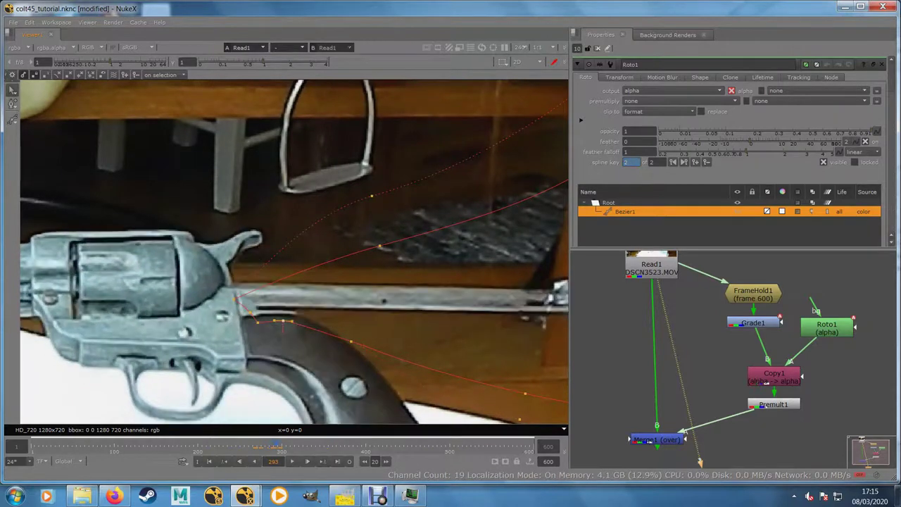
- Select all of Bezier1's points at frame 293 and move the whole shape slightly up to follow the gun
scroll(295, 381, "down", 1)
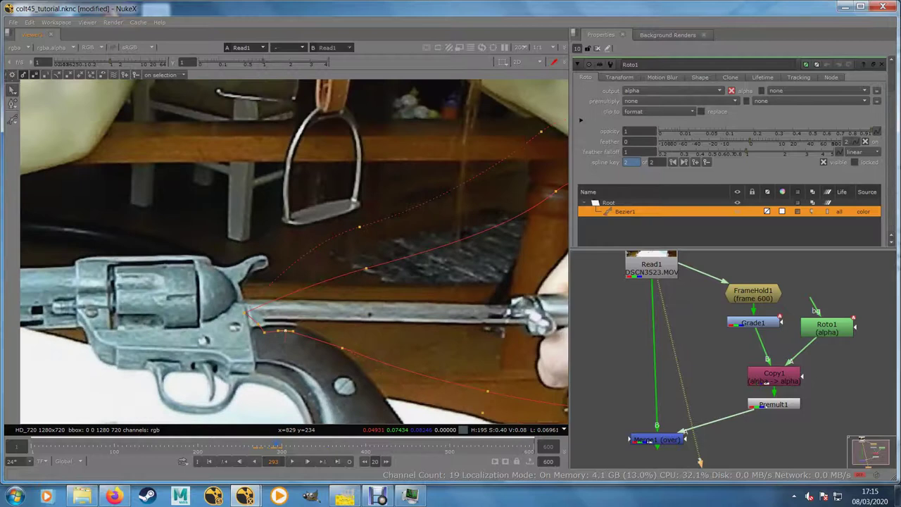
left_click_drag(295, 381, 201, 360)
scroll(250, 363, "down", 2)
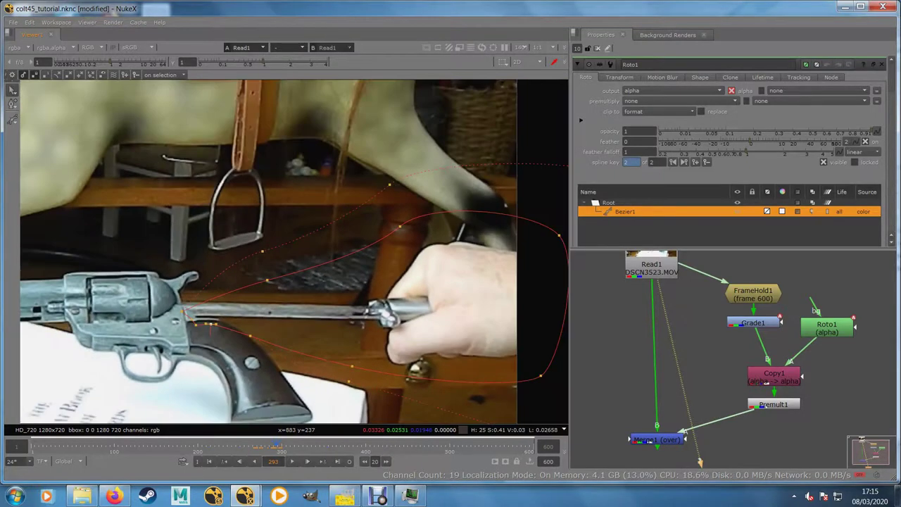
scroll(254, 362, "down", 1)
left_click_drag(253, 362, 232, 339)
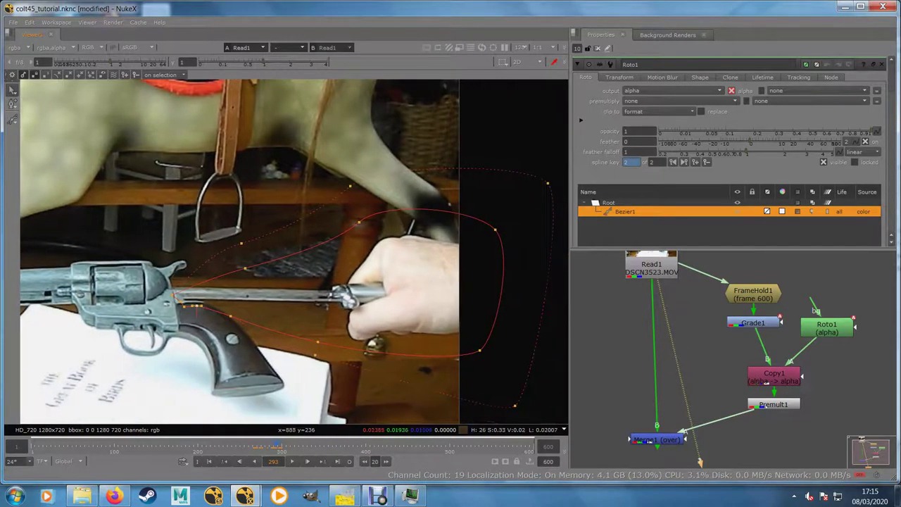
left_click_drag(127, 106, 567, 421)
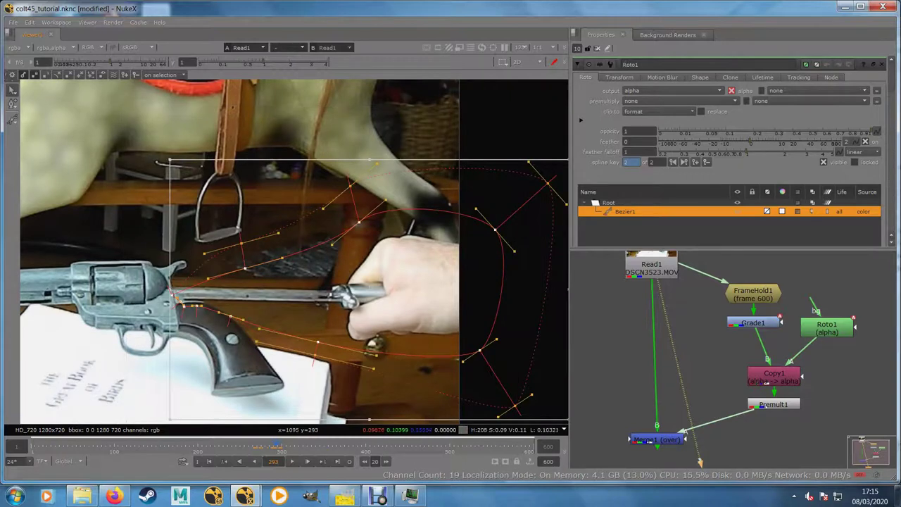
left_click_drag(369, 287, 369, 283)
- Fine-tune Bezier1's points at the back of the gun frame, along the upper edge and above the grip at frame 293
scroll(182, 295, "up", 2)
scroll(175, 300, "up", 2)
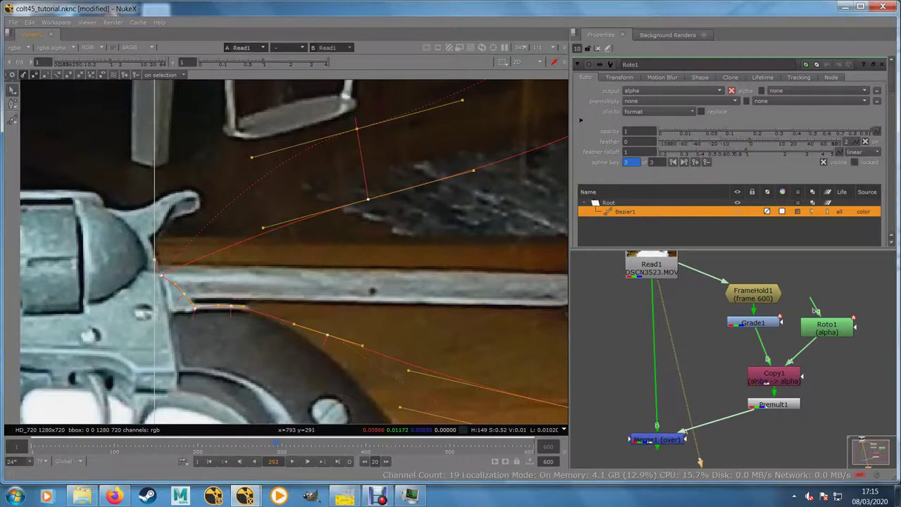
left_click(183, 314)
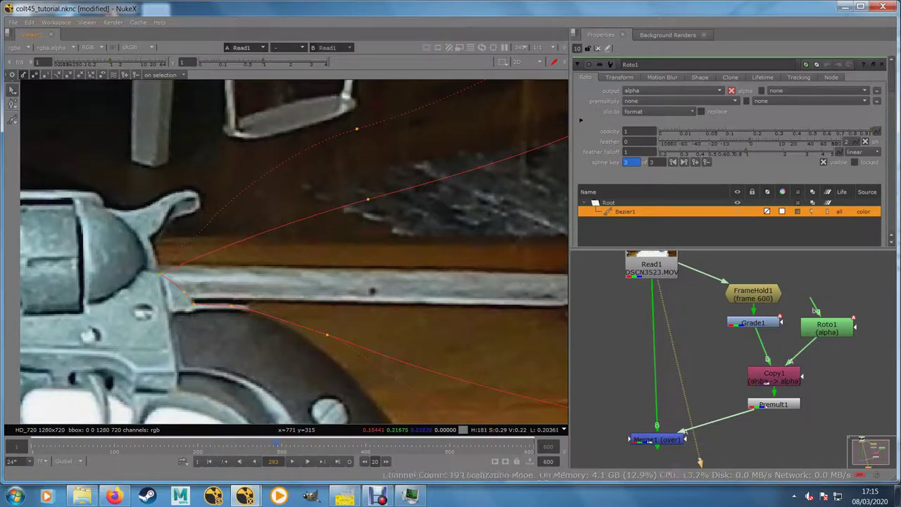
left_click_drag(368, 199, 328, 213)
left_click(159, 273)
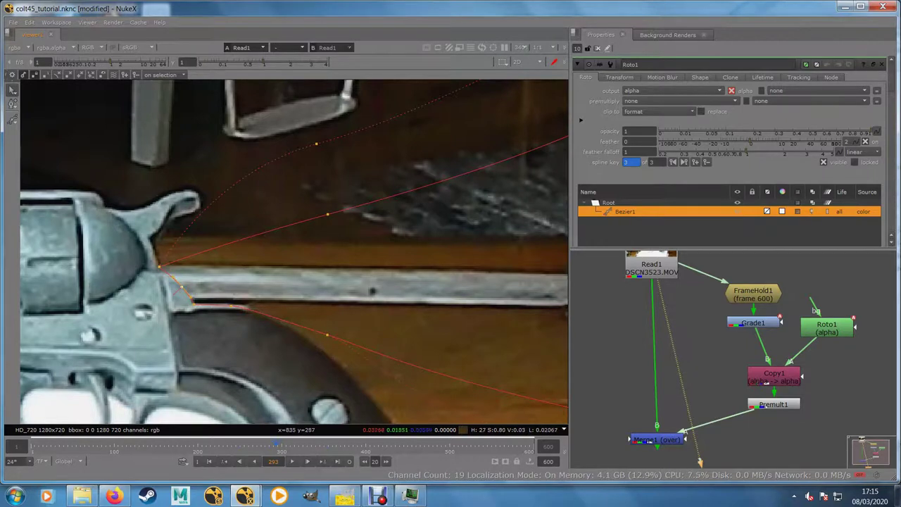
left_click_drag(328, 334, 331, 324)
- Go back in time and step frame by frame up to frame 292 to check how Bezier1 follows the gun
left_click_drag(276, 445, 262, 445)
key("Right")
key("Right")
key("Right")
key("Right")
key("Right")
key("Right")
key("Right")
key("Right")
key("Right")
key("Right")
key("Right")
key("Right")
key("Right")
key("Right")
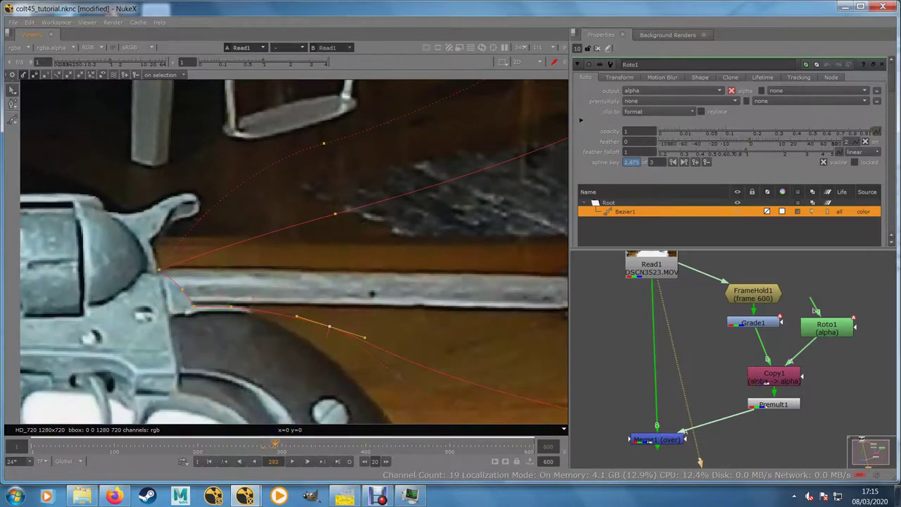
- Advance 20 frames to frame 312, select all of Bezier1's points and move the whole shape up and right onto the gun
left_click(386, 461)
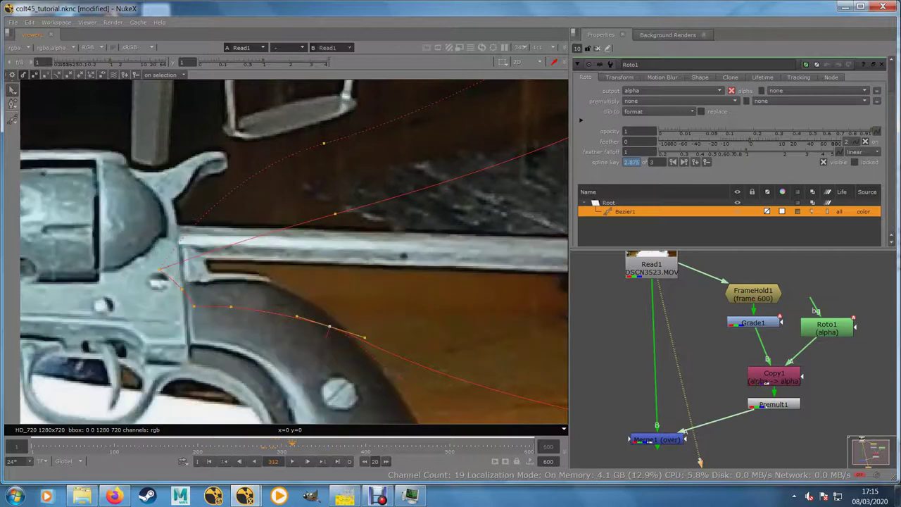
scroll(290, 272, "down", 3)
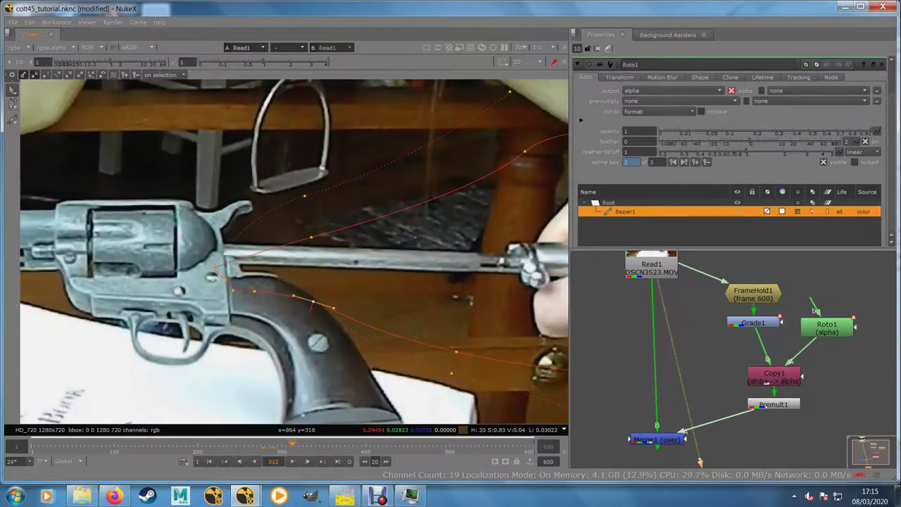
scroll(300, 272, "down", 2)
left_click_drag(350, 264, 192, 246)
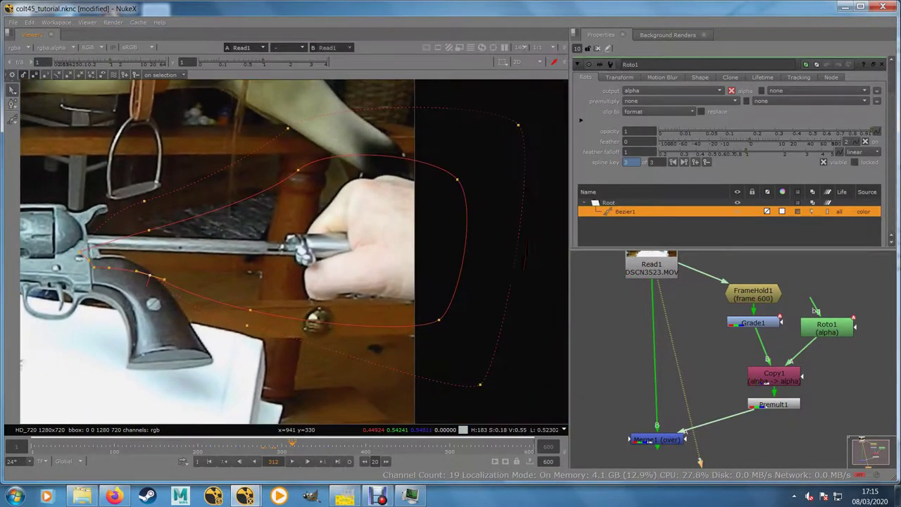
scroll(193, 246, "down", 1)
left_click_drag(65, 134, 548, 384)
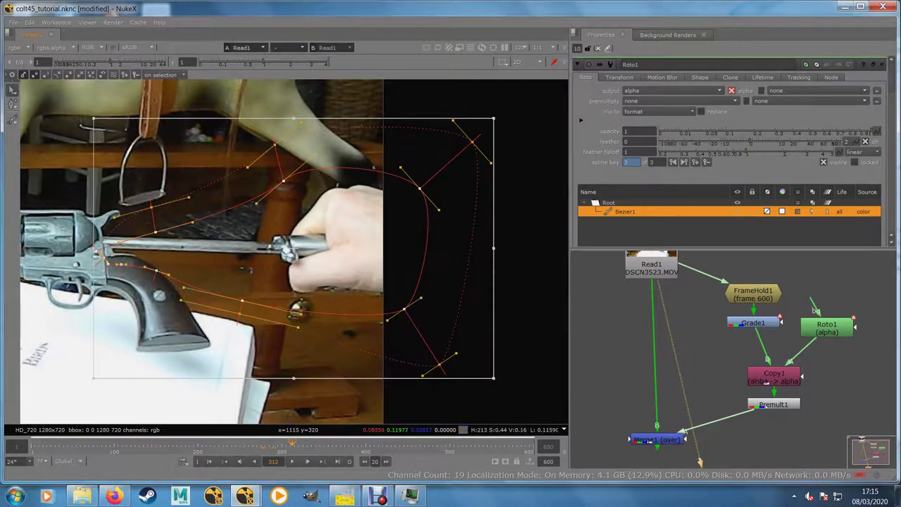
left_click_drag(265, 209, 266, 203)
left_click_drag(295, 242, 302, 238)
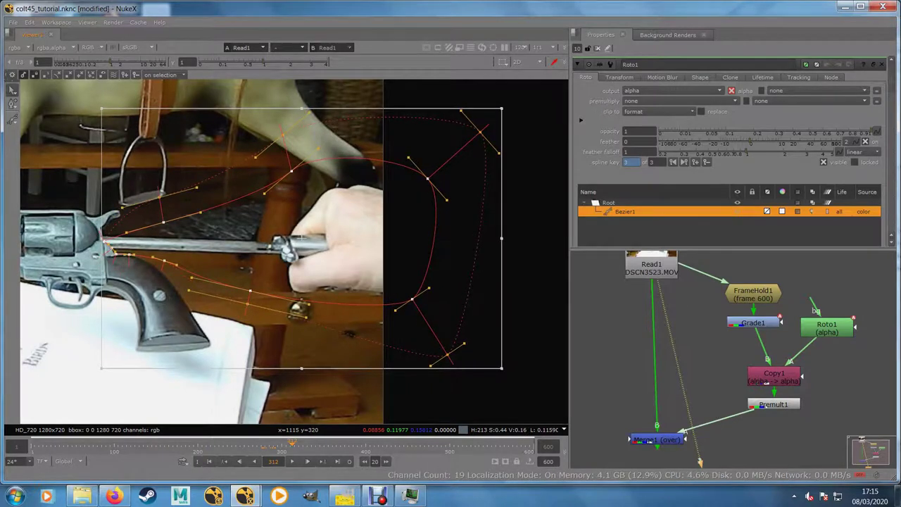
- Align Bezier1's individual points at frame 312 with the back of the gun frame and the top of the grip
left_click_drag(106, 309, 121, 306)
scroll(121, 307, "up", 5)
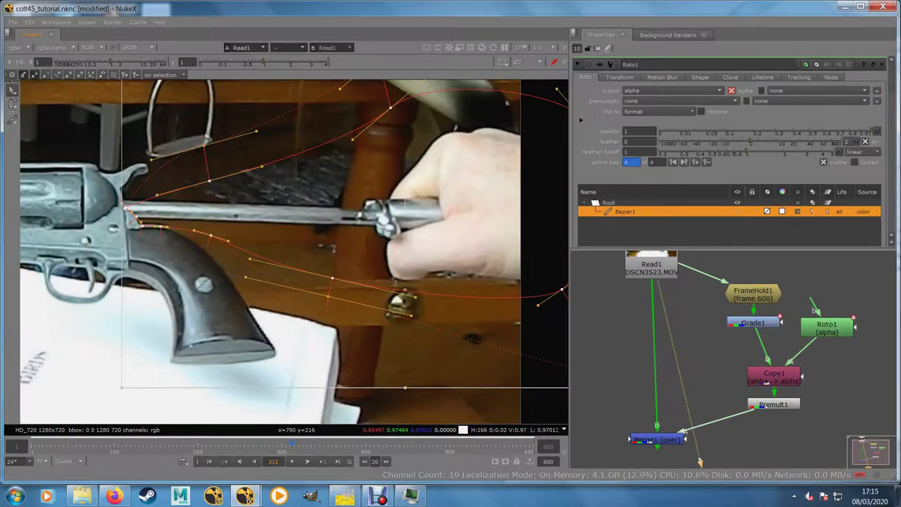
left_click(75, 210)
left_click_drag(72, 206, 184, 299)
scroll(214, 297, "up", 4)
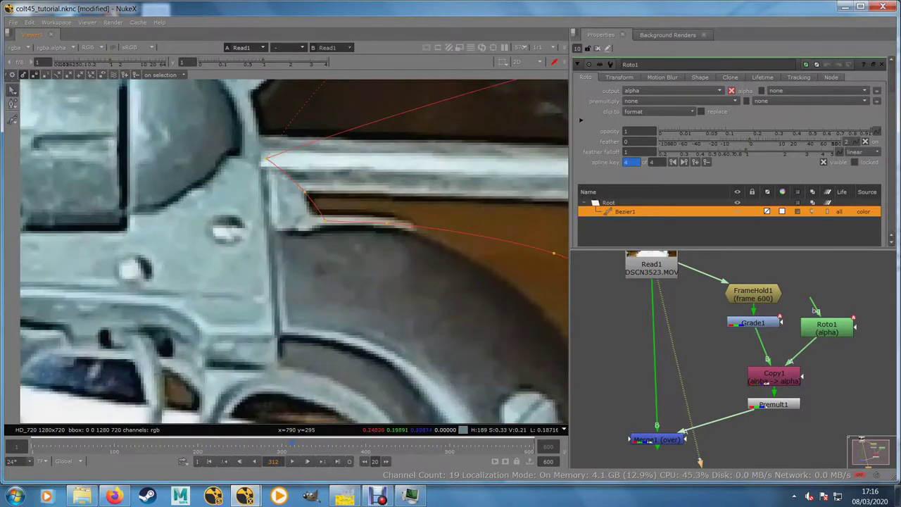
left_click_drag(280, 263, 261, 335)
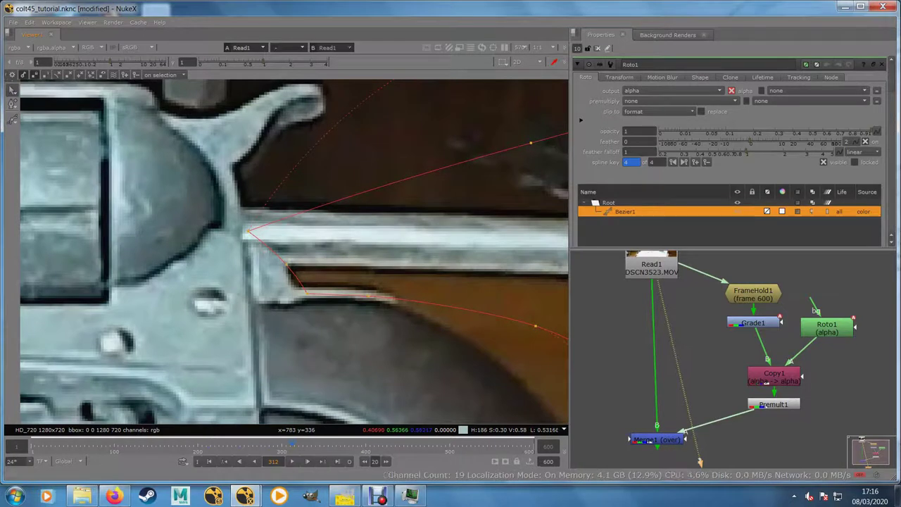
left_click_drag(248, 231, 243, 235)
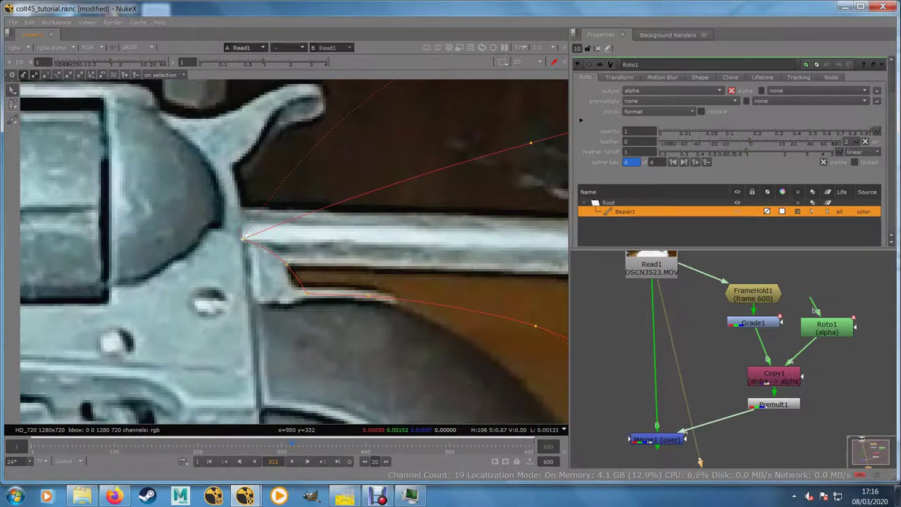
left_click_drag(287, 265, 286, 263)
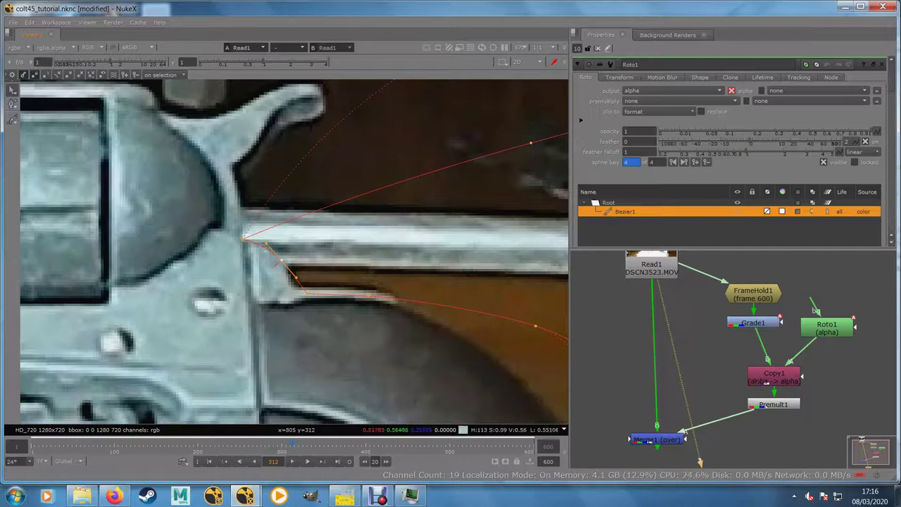
left_click_drag(307, 293, 294, 286)
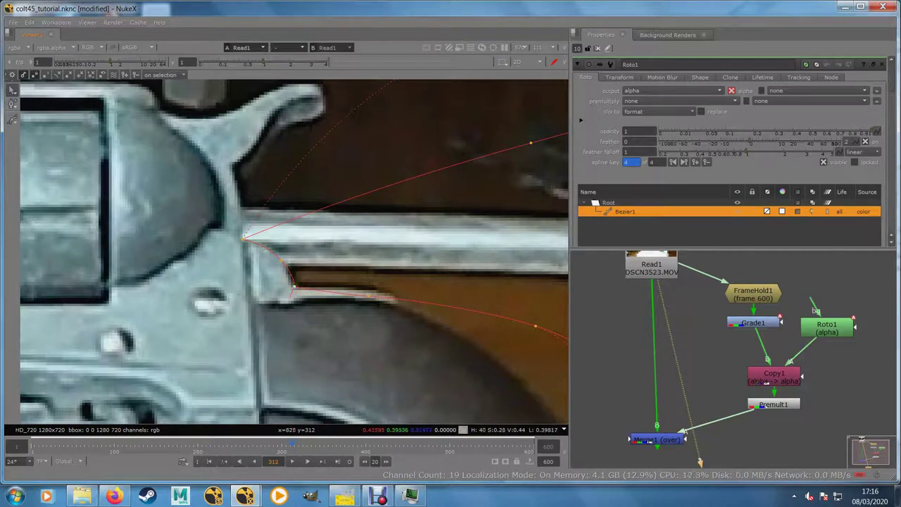
left_click_drag(369, 296, 367, 286)
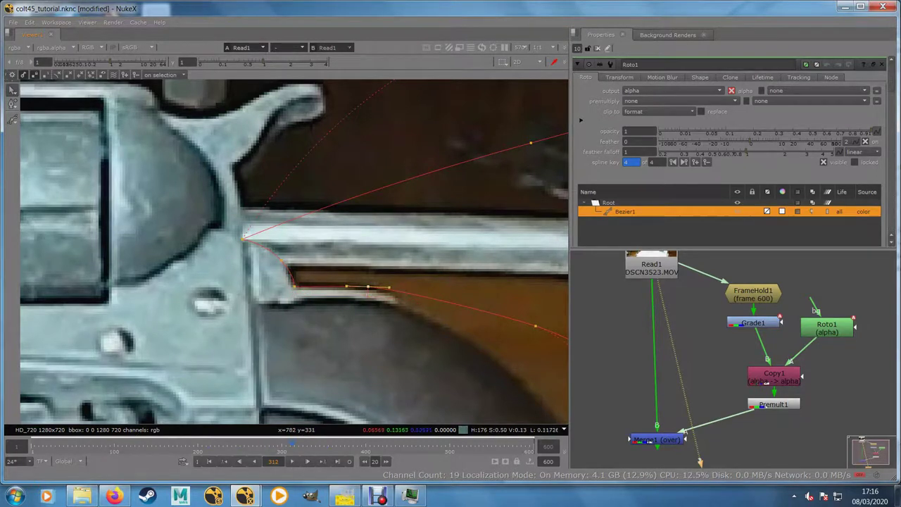
- Add a point to Bezier1's upper edge near the back of the gun frame at frame 312 and raise it to the rod's top edge
scroll(162, 130, "up", 4)
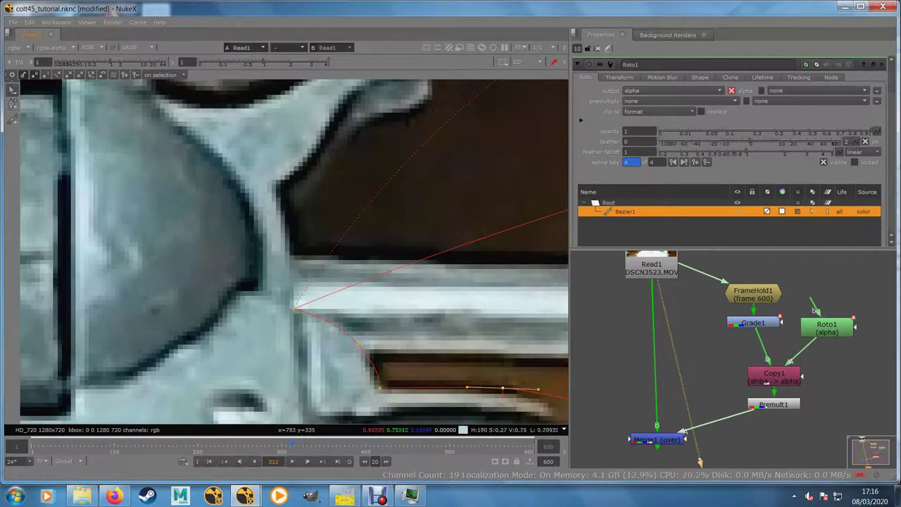
scroll(299, 309, "down", 3)
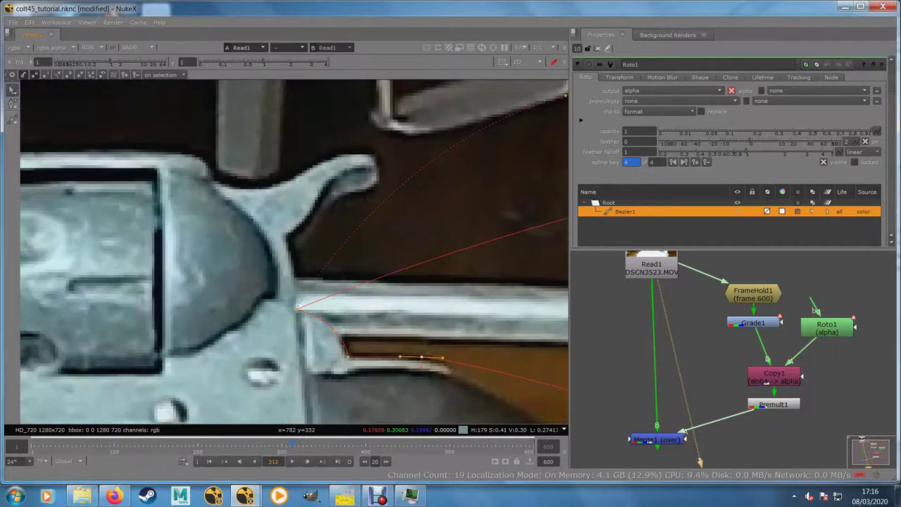
scroll(297, 305, "up", 3)
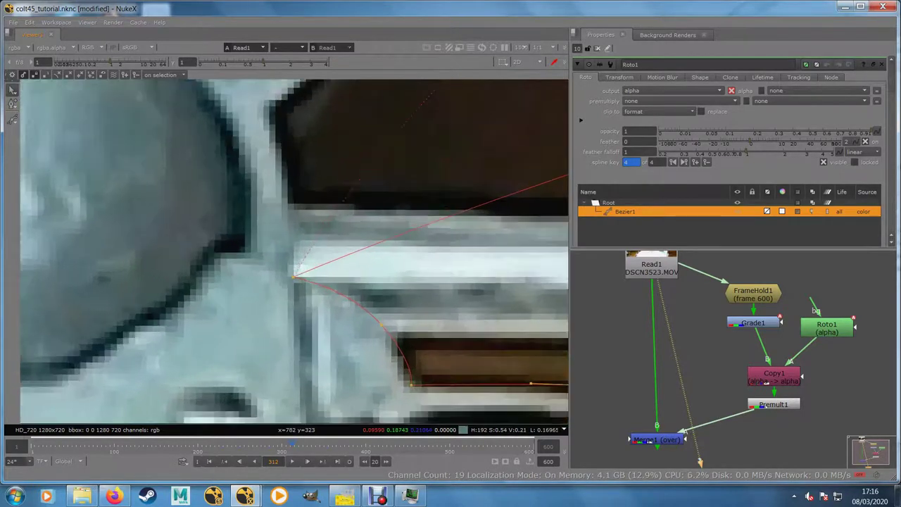
scroll(296, 292, "up", 2)
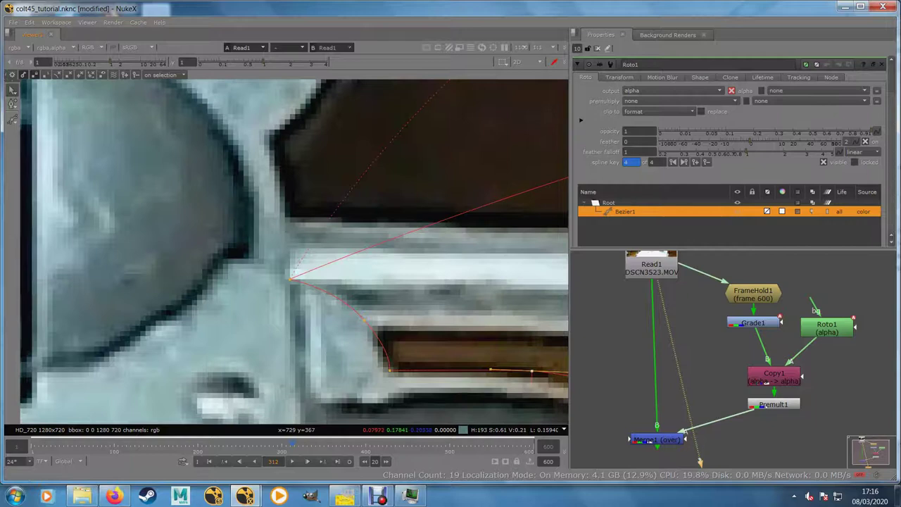
left_click(13, 103)
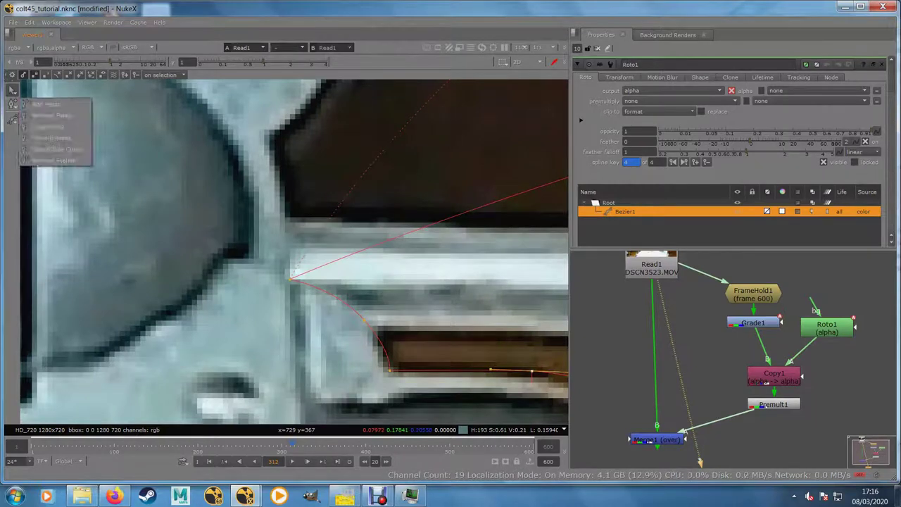
left_click(47, 103)
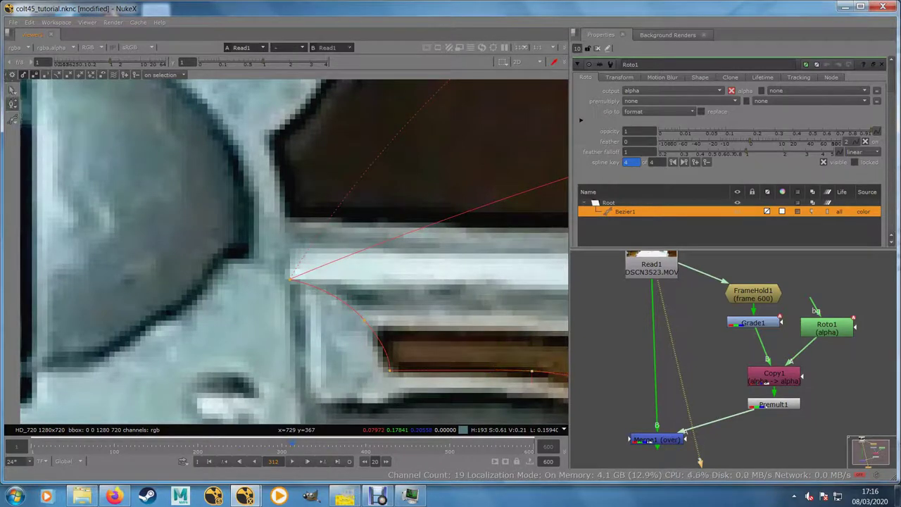
left_click(345, 256)
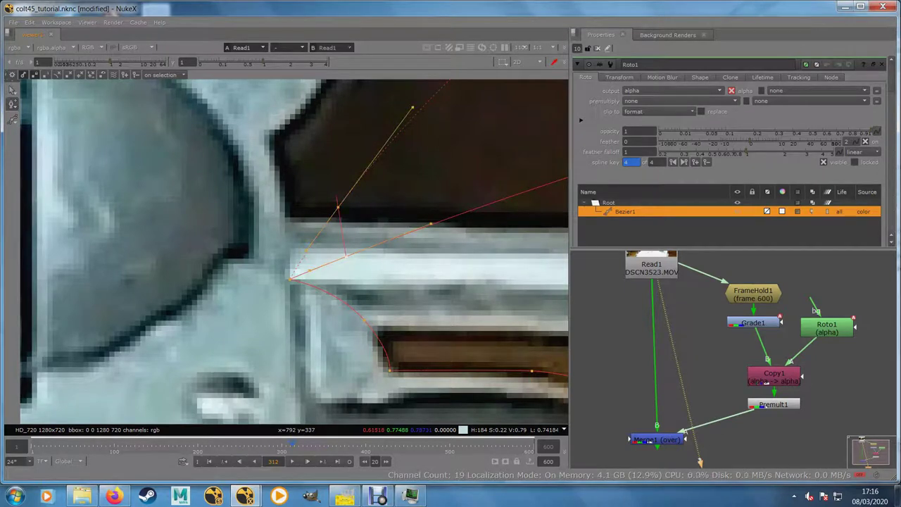
left_click_drag(346, 255, 346, 233)
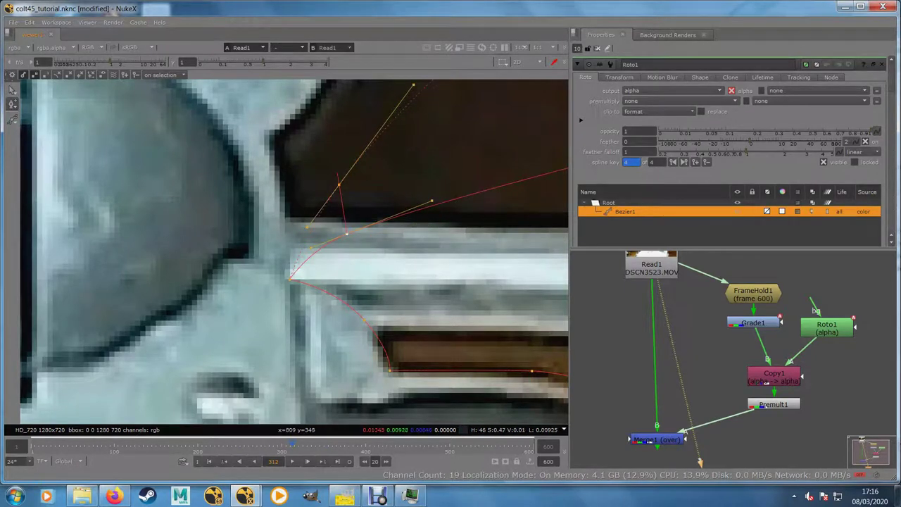
- Shorten the new point's tangent and feather handles, move it onto the frame's back edge below the hammer, and nudge the corner point above the grip
left_click_drag(413, 85, 348, 219)
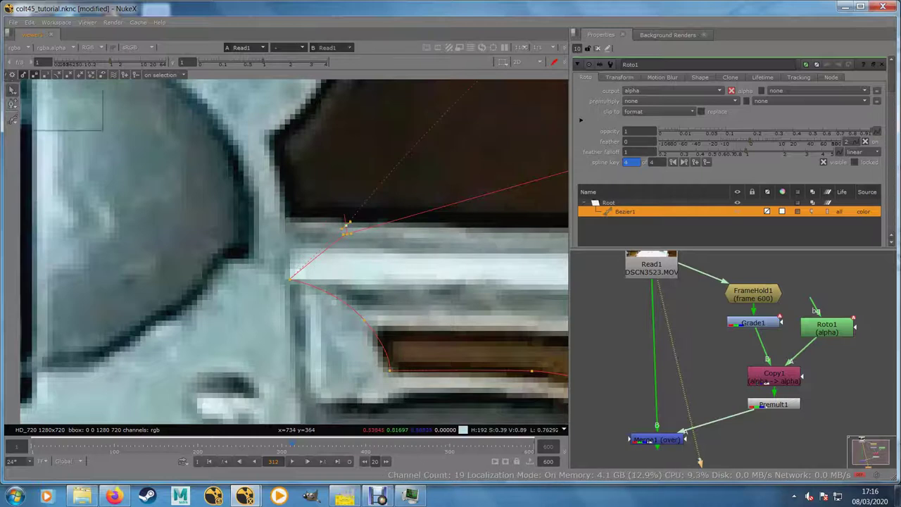
left_click(51, 90)
left_click_drag(347, 234, 286, 198)
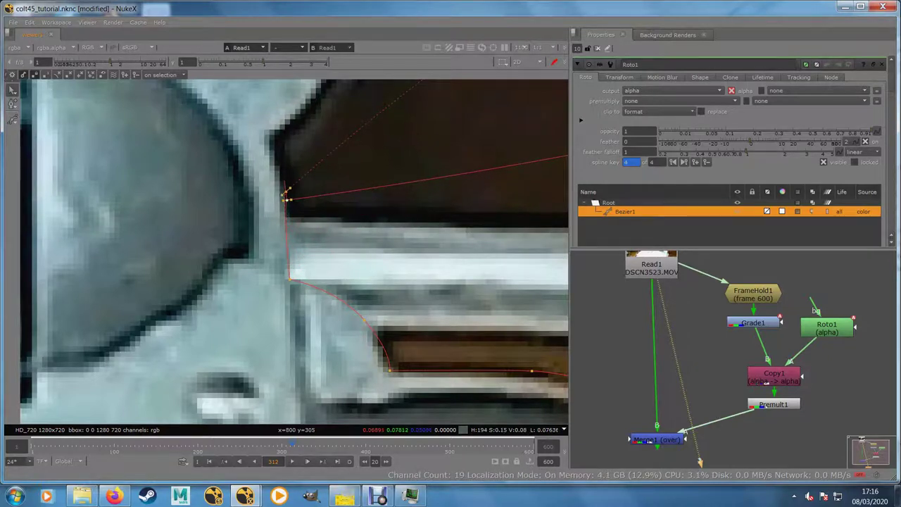
left_click_drag(338, 229, 207, 196)
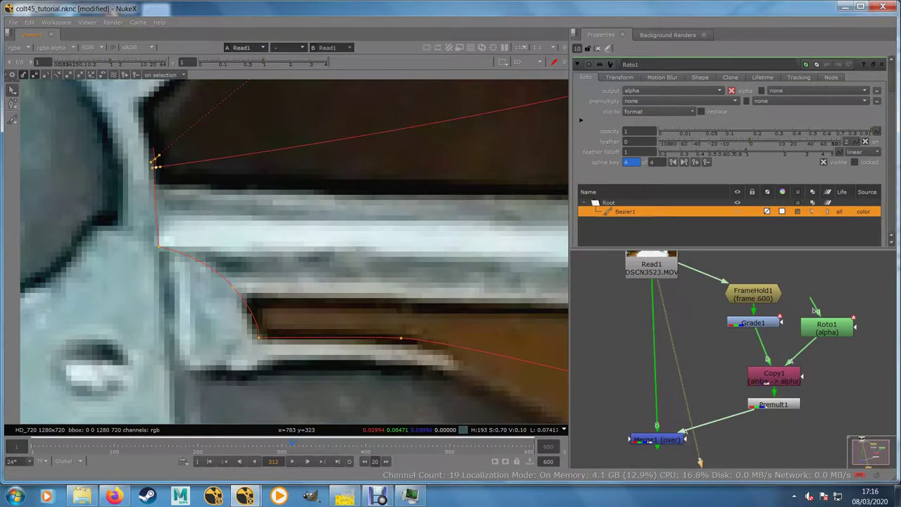
scroll(220, 316, "down", 2)
scroll(222, 320, "up", 1)
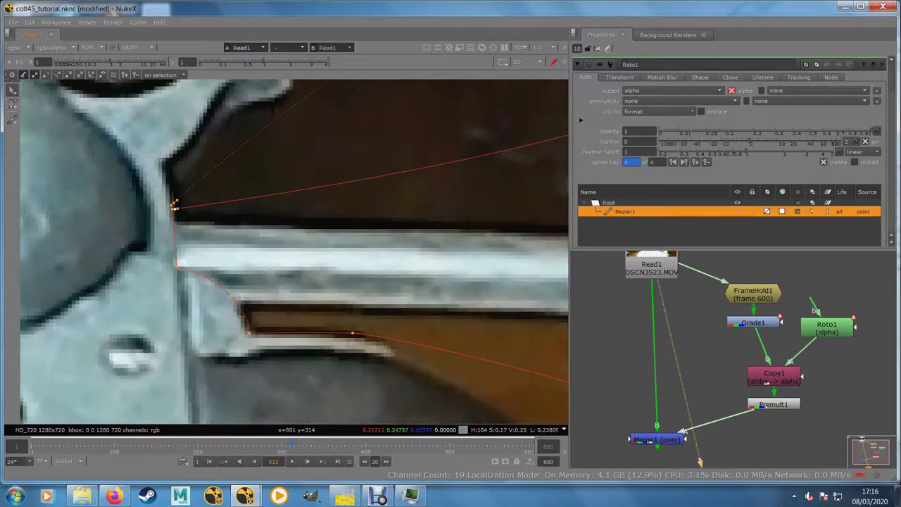
left_click(250, 330)
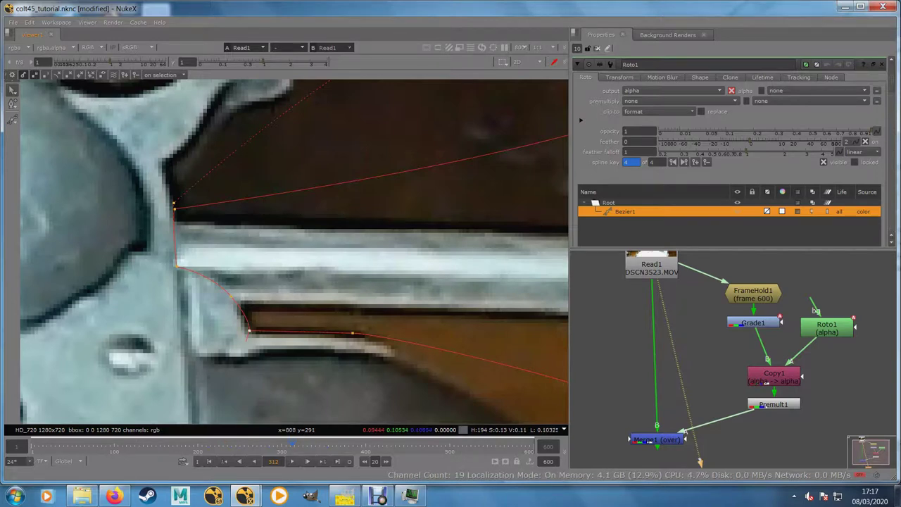
- Go back to frame 304 and move Bezier1's new point and its feather point onto the back edge of the gun frame
key("ctrl+shift+Left")
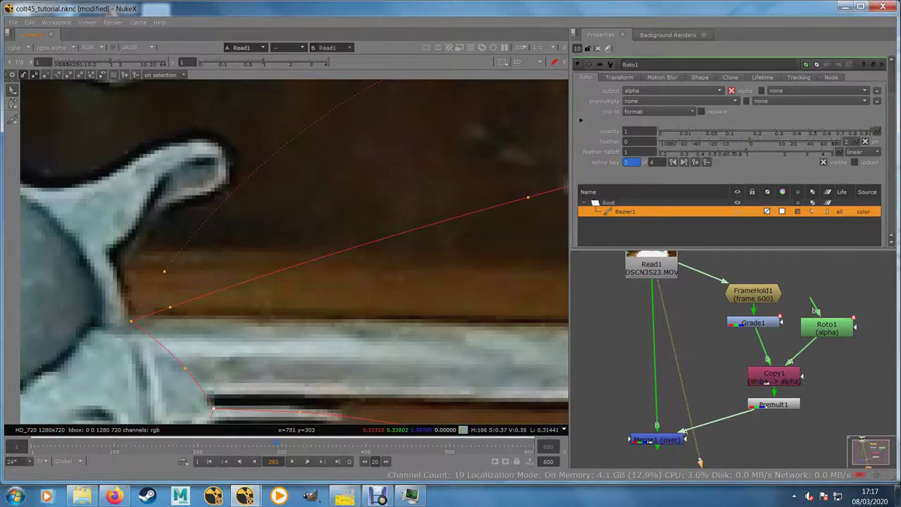
left_click_drag(276, 446, 285, 447)
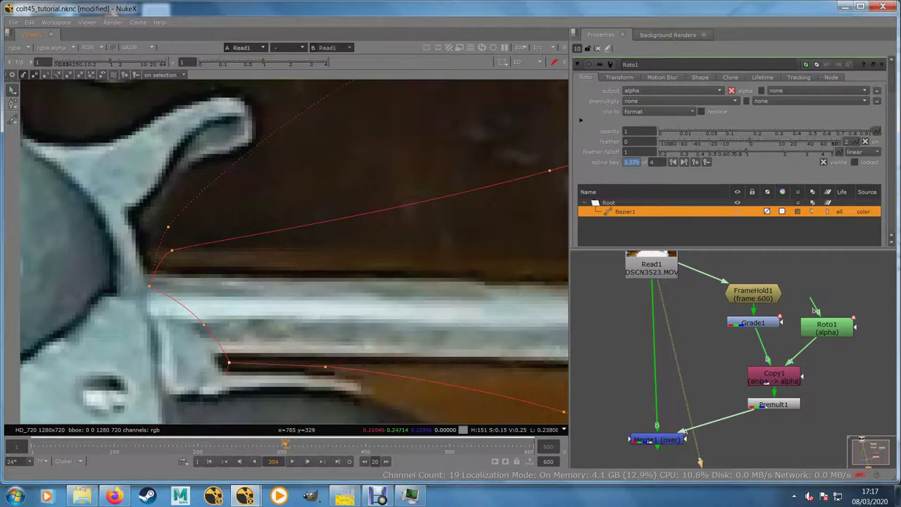
left_click_drag(171, 250, 153, 242)
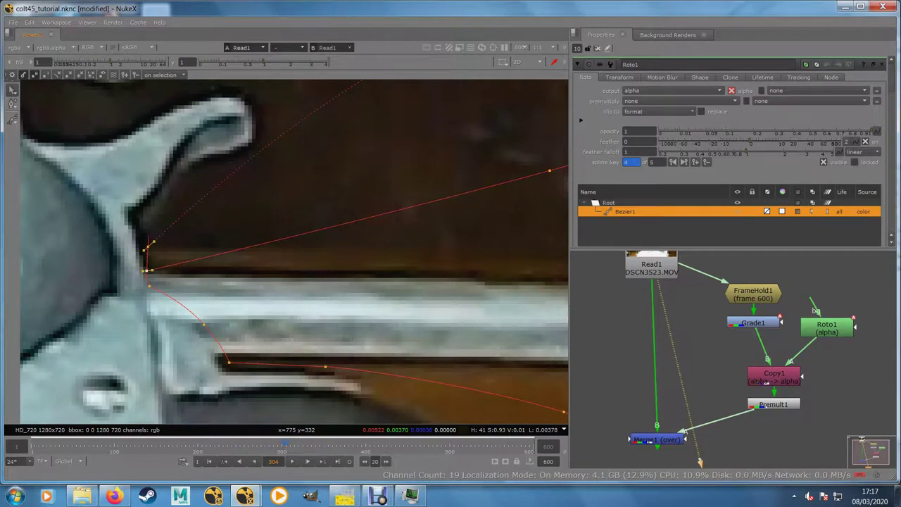
- Step back to frame 300 and align Bezier1's points with the back of the gun frame and the corner above the grip
left_click(240, 462)
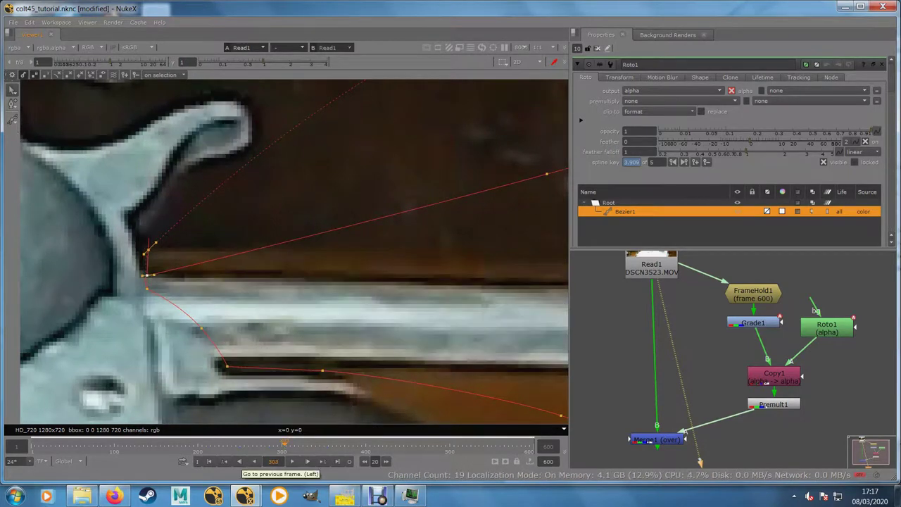
left_click(240, 462)
left_click(240, 462)
left_click(240, 462)
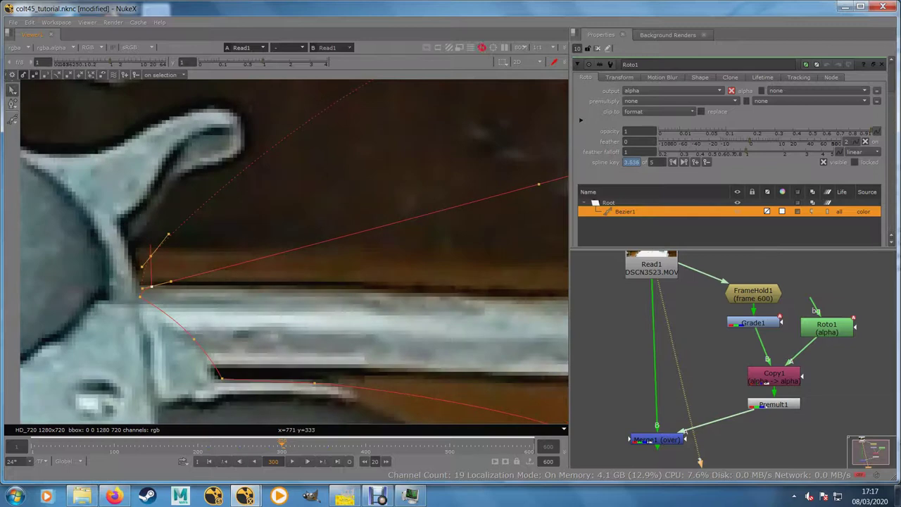
mouse_move(143, 287)
left_mouse_down()
mouse_move(134, 281)
mouse_move(140, 300)
left_mouse_up()
left_click(194, 339)
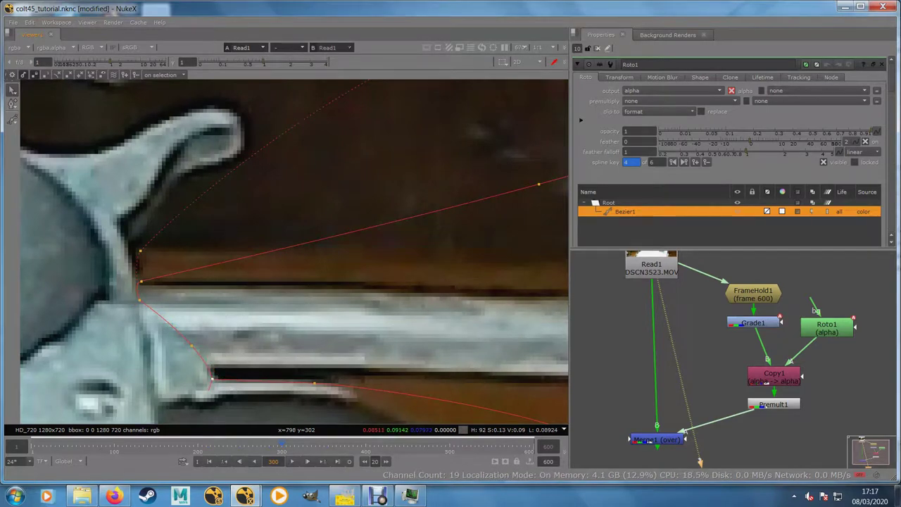
- Step forward to frame 306 and fit Bezier1's points to the back edge of the frame and the corner above the grip
scroll(240, 377, "down", 1)
scroll(227, 378, "down", 2)
left_click_drag(246, 388, 223, 310)
scroll(223, 310, "up", 1)
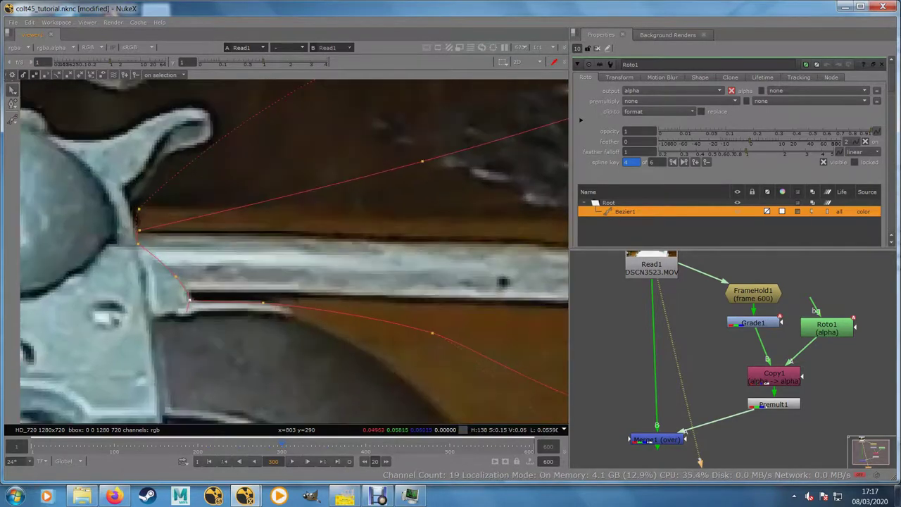
key("Right")
key("Right")
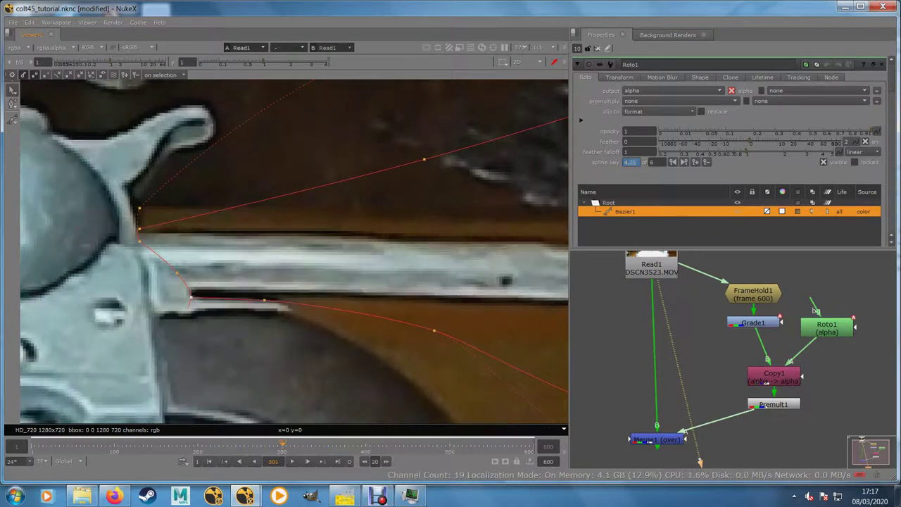
key("Right")
key("Right")
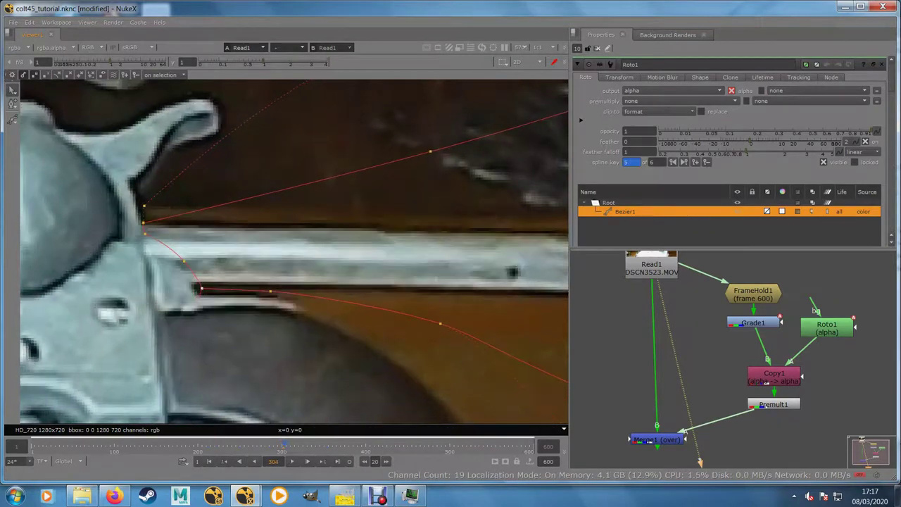
key("Right")
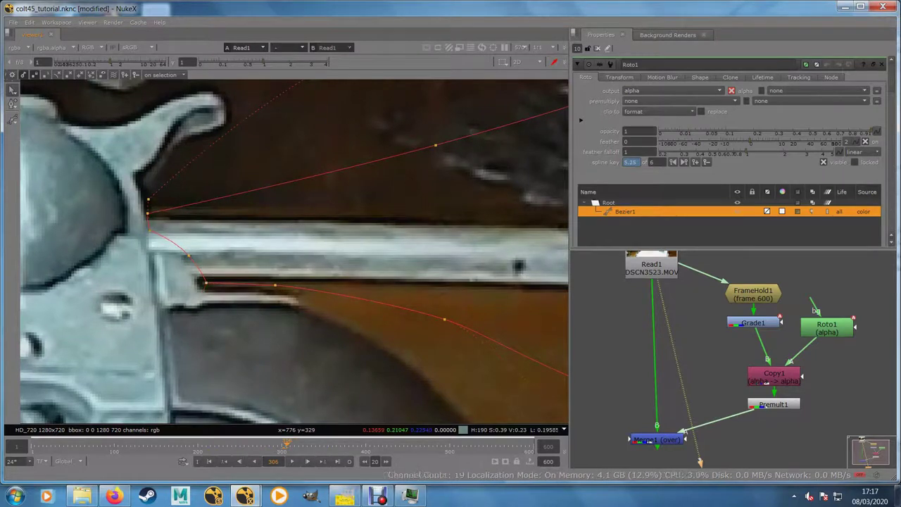
left_click_drag(150, 230, 148, 250)
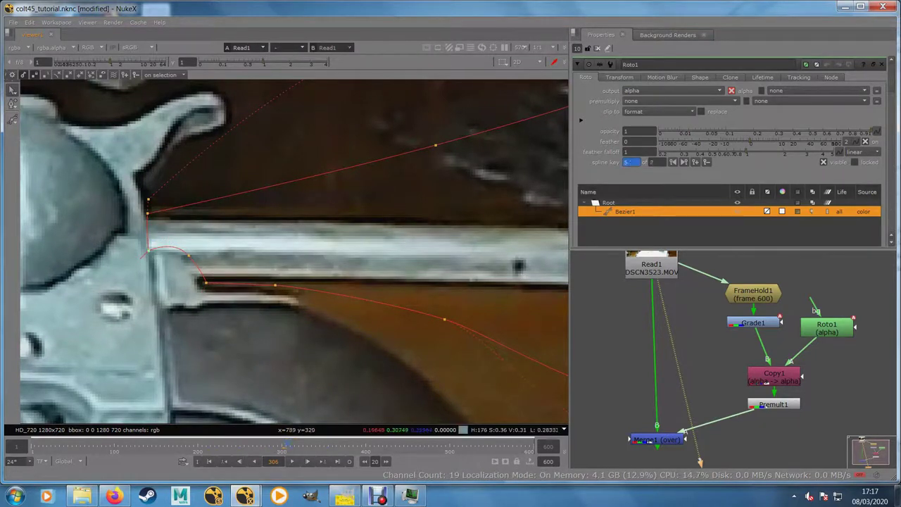
left_click_drag(206, 284, 205, 289)
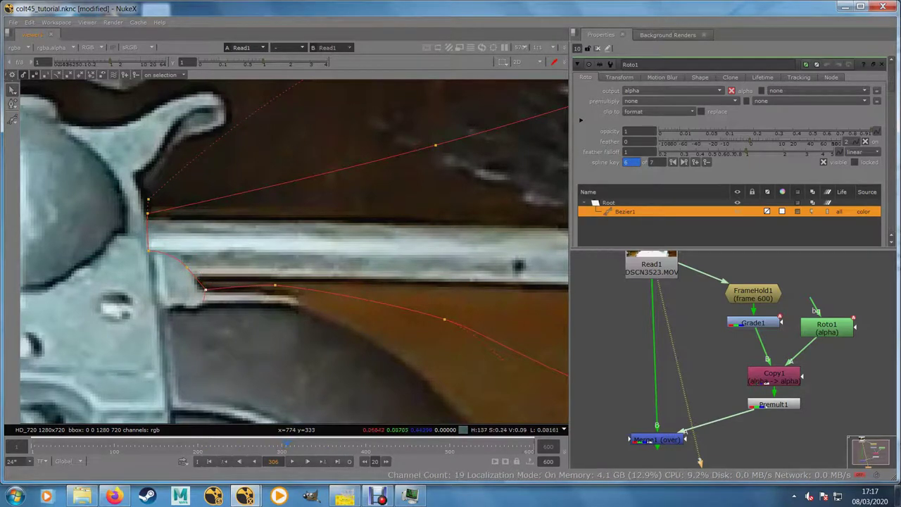
left_click(148, 210)
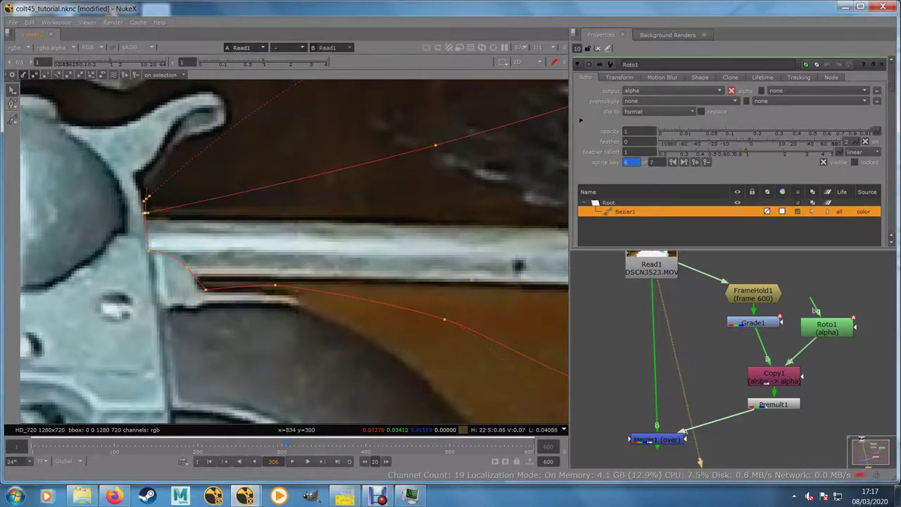
- Go to frame 315, select Bezier1's points along the back of the gun frame and move them together up and right onto the gun
scroll(76, 258, "down", 4)
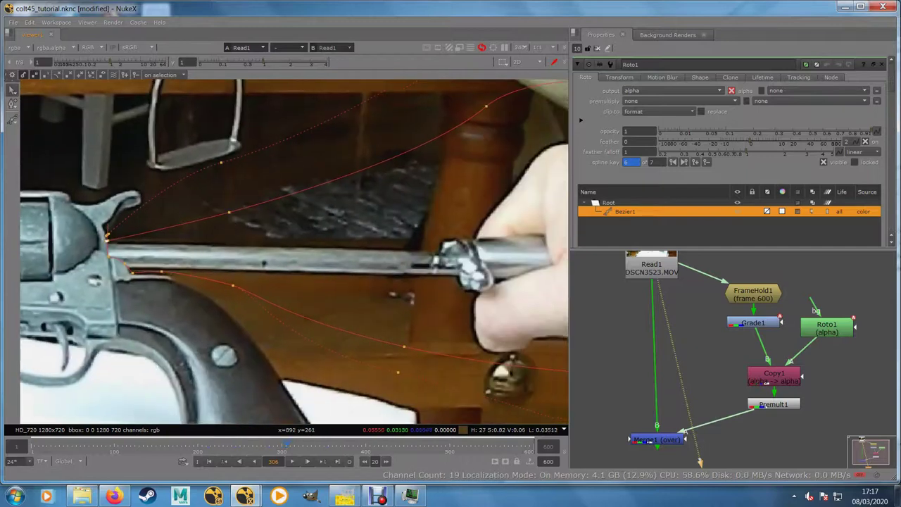
left_click_drag(352, 303, 460, 288)
scroll(235, 243, "up", 4)
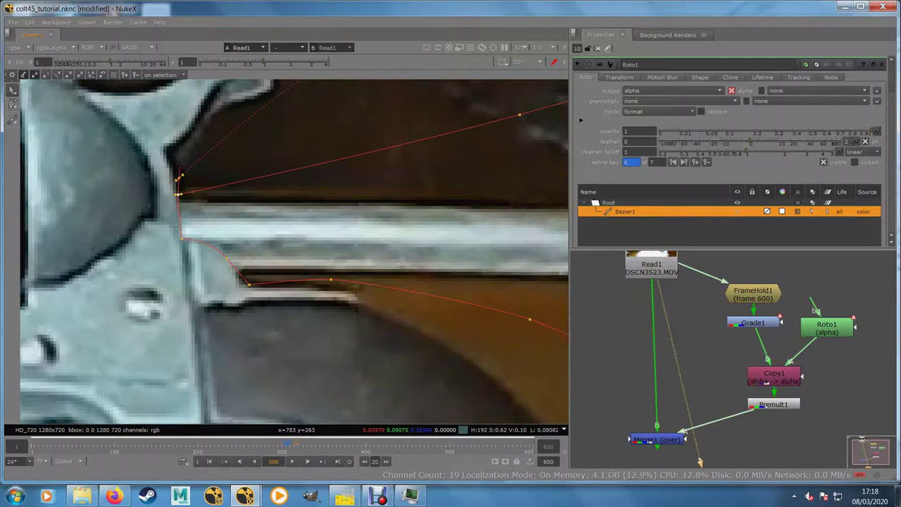
left_click_drag(287, 445, 295, 445)
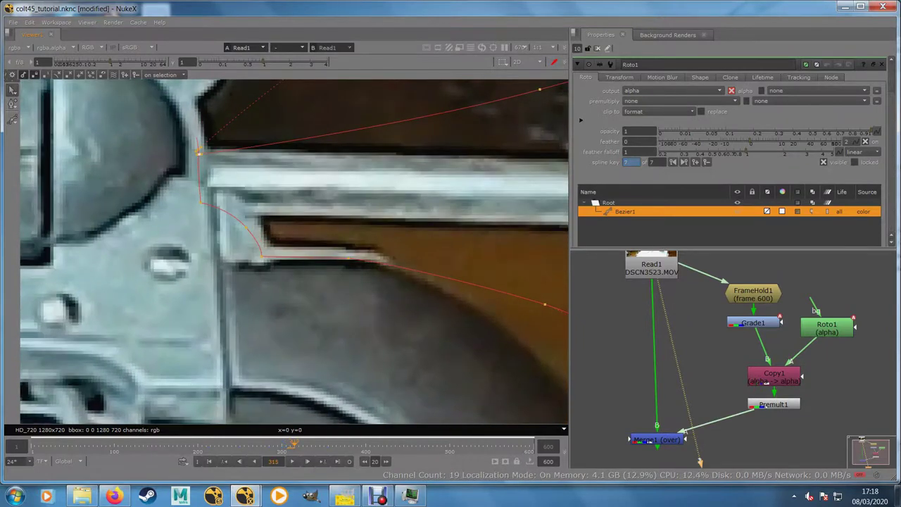
left_click_drag(185, 122, 303, 295)
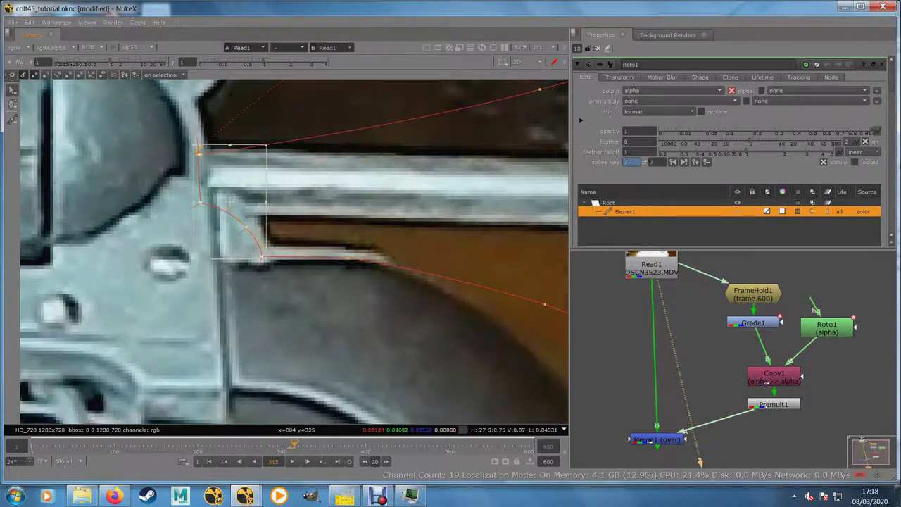
left_click_drag(229, 201, 237, 192)
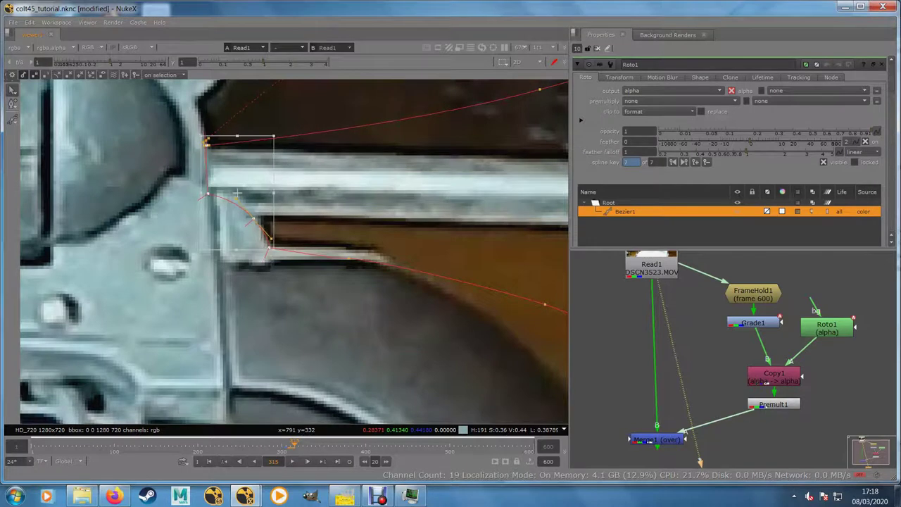
left_click(247, 205)
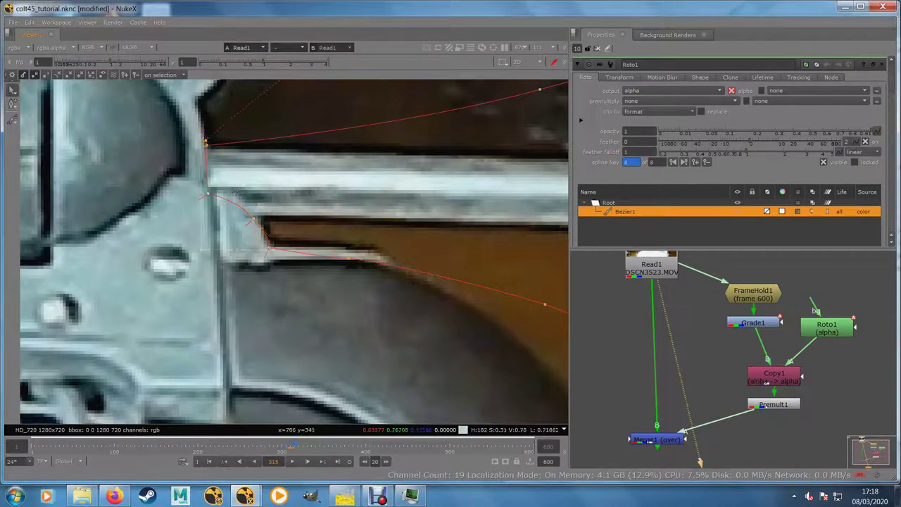
- Fine-tune Bezier1 at frame 315 by raising the point below the hammer and aligning the two points along the top of the grip
left_click_drag(206, 142, 204, 131)
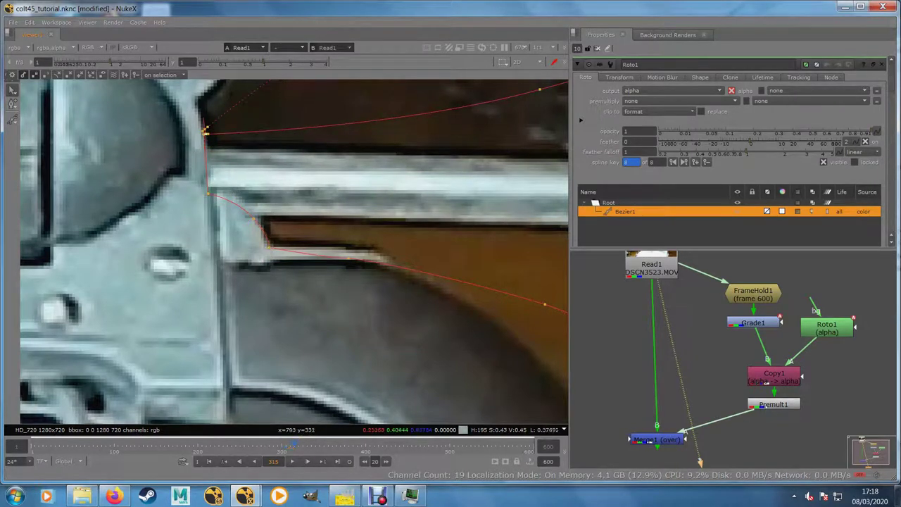
left_click_drag(254, 219, 266, 245)
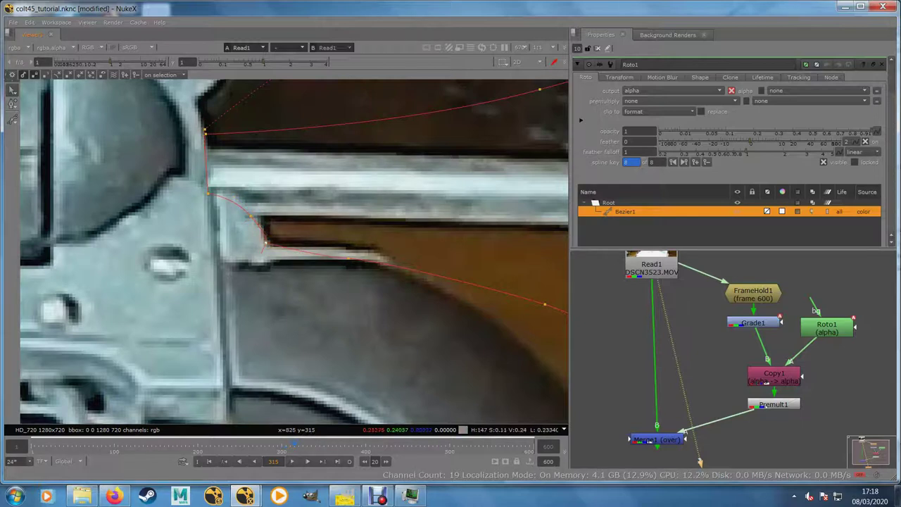
left_click_drag(348, 259, 366, 245)
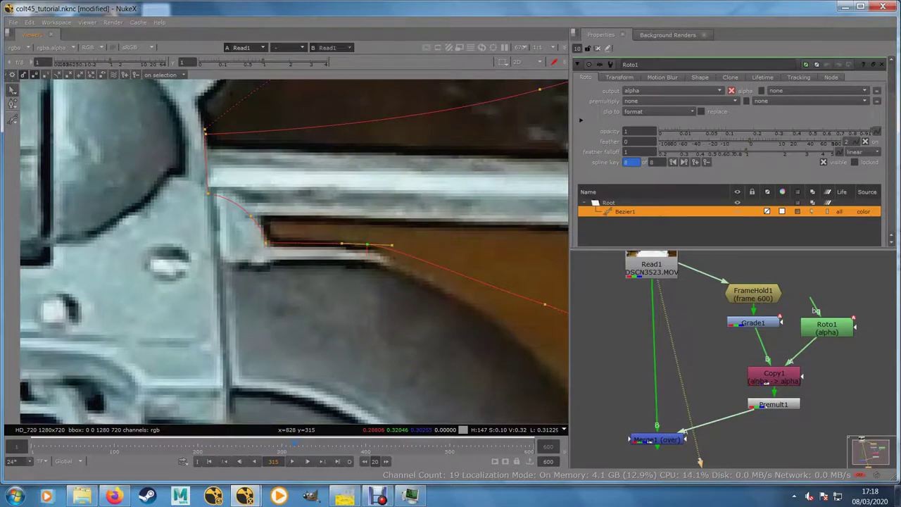
- At frame 315, pull out the feather point of Bezier1's lower-edge point beside the grip, towards the grip
scroll(354, 288, "down", 3)
left_click_drag(345, 283, 204, 268)
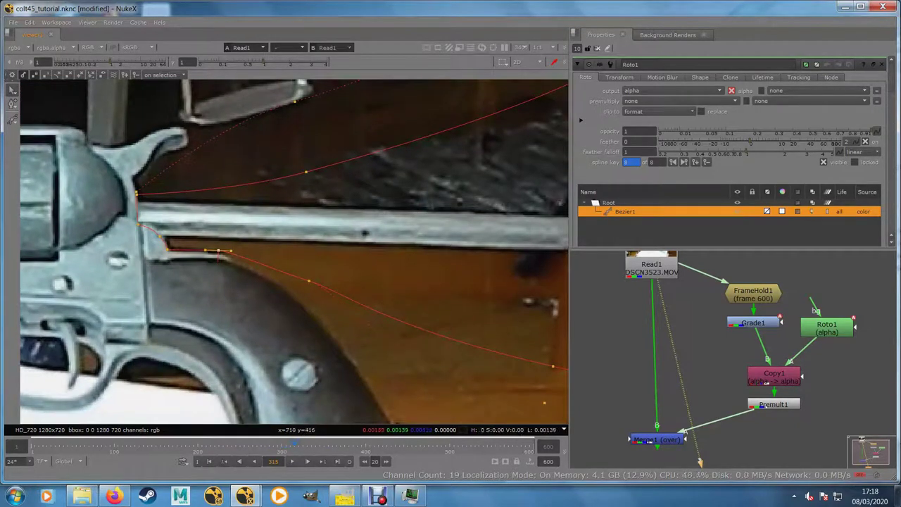
left_click(13, 90)
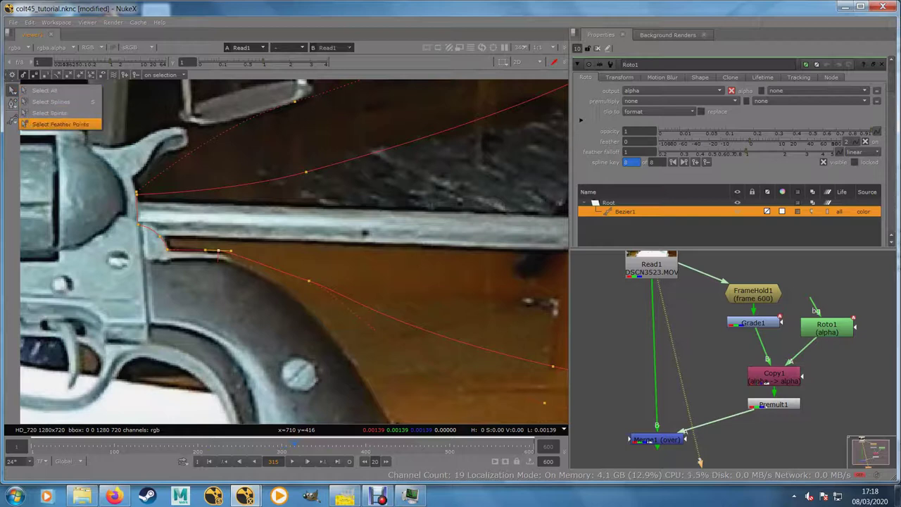
left_click(60, 124)
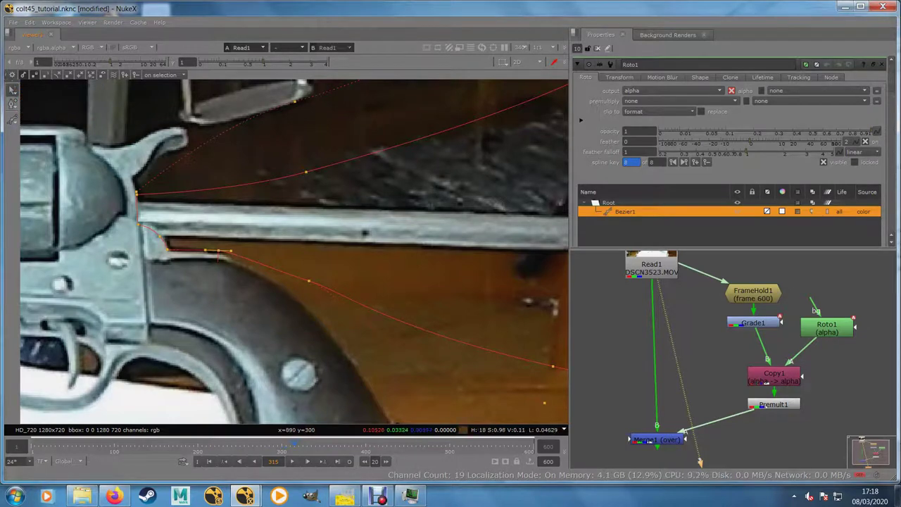
left_click_drag(309, 281, 334, 307)
- Return to spline selection and adjust the tangent of Bezier1's lower-edge point beside the grip
left_click(13, 91)
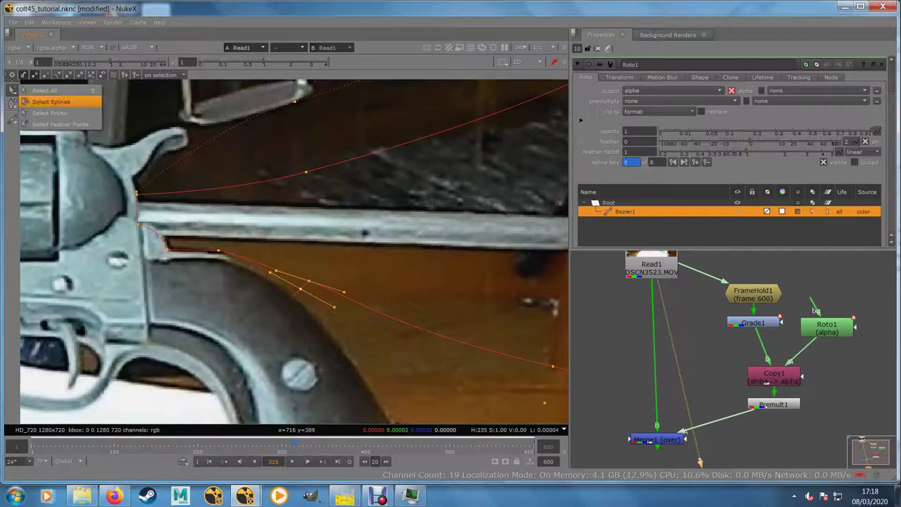
left_click(50, 101)
left_click(345, 295)
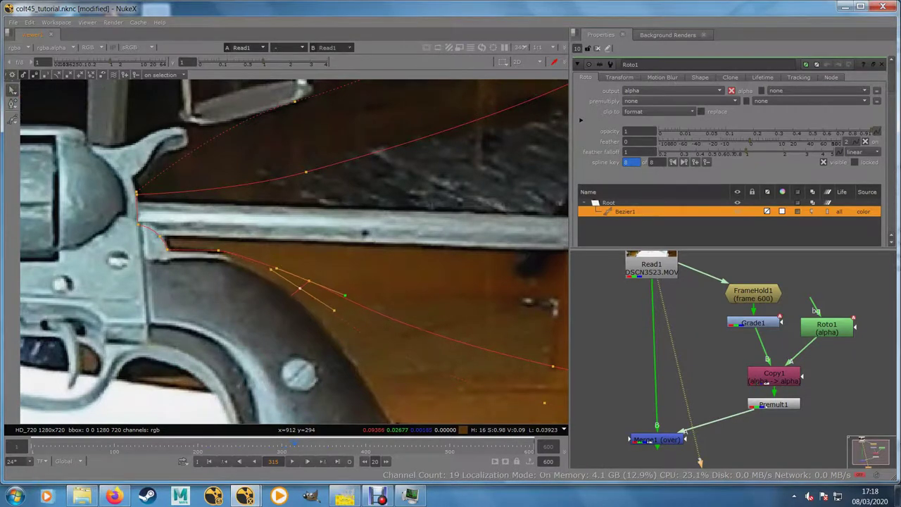
left_click_drag(345, 296, 343, 263)
- Go to frame 324, move Bezier1's points along the back of the gun frame together onto the gun, and refine their fit
scroll(365, 300, "down", 3)
scroll(189, 217, "up", 5)
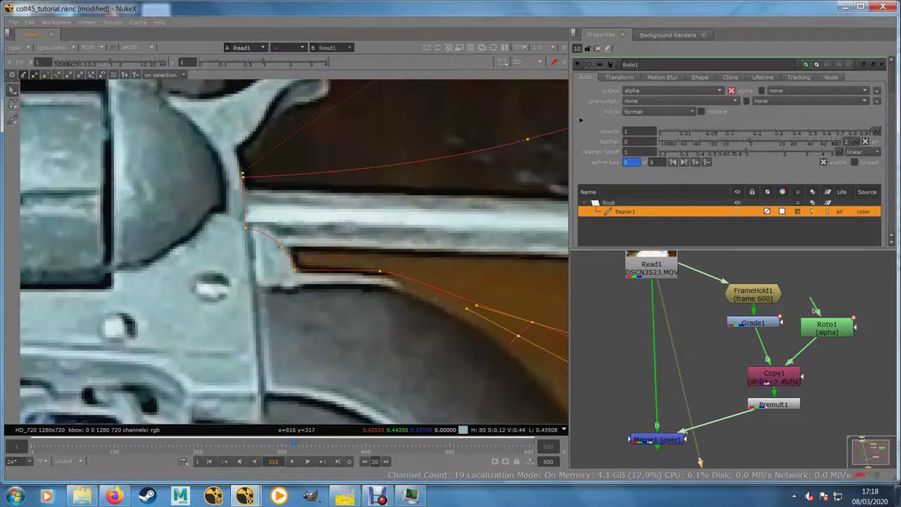
left_click_drag(188, 217, 187, 246)
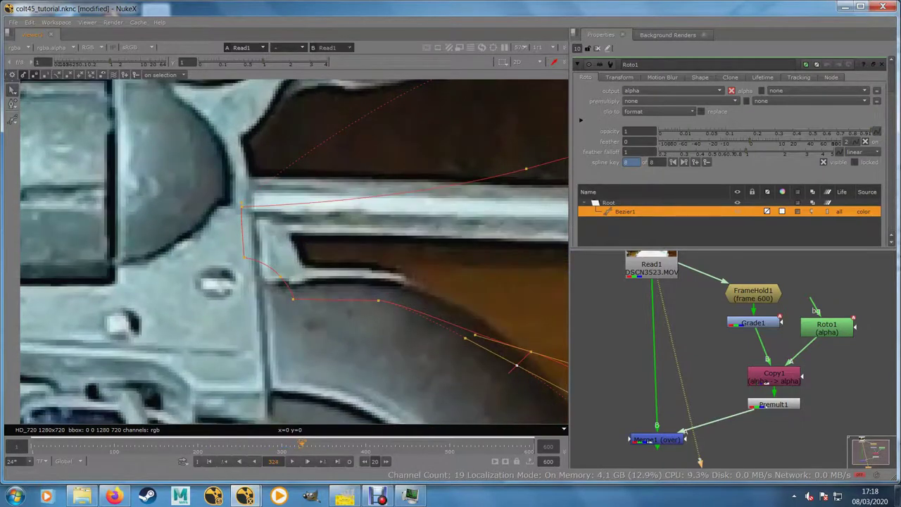
left_click_drag(183, 147, 427, 359)
left_click_drag(294, 299, 311, 260)
left_click_drag(259, 164, 255, 165)
left_click_drag(335, 213, 331, 214)
left_click(284, 271)
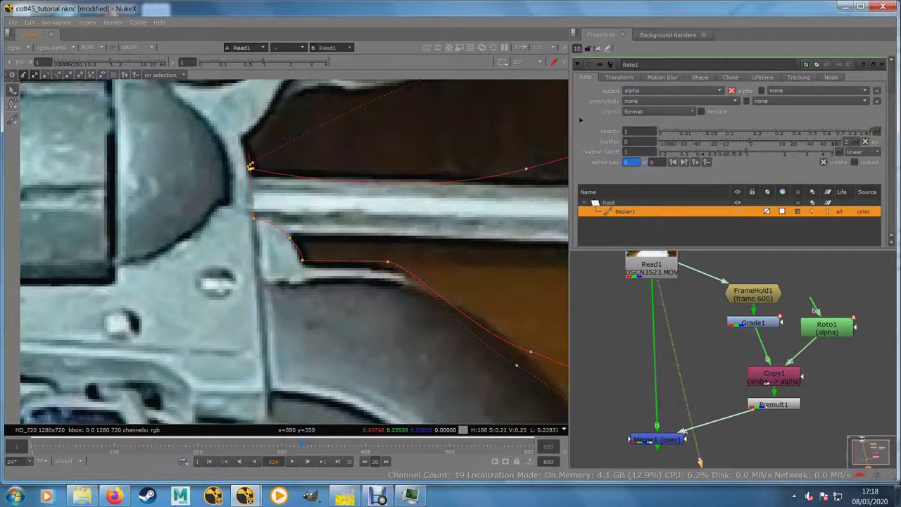
- Raise Bezier1's upper-edge point above the rod at frame 324 and lower its feather point to the stirrup's corner
left_click_drag(526, 168, 519, 147)
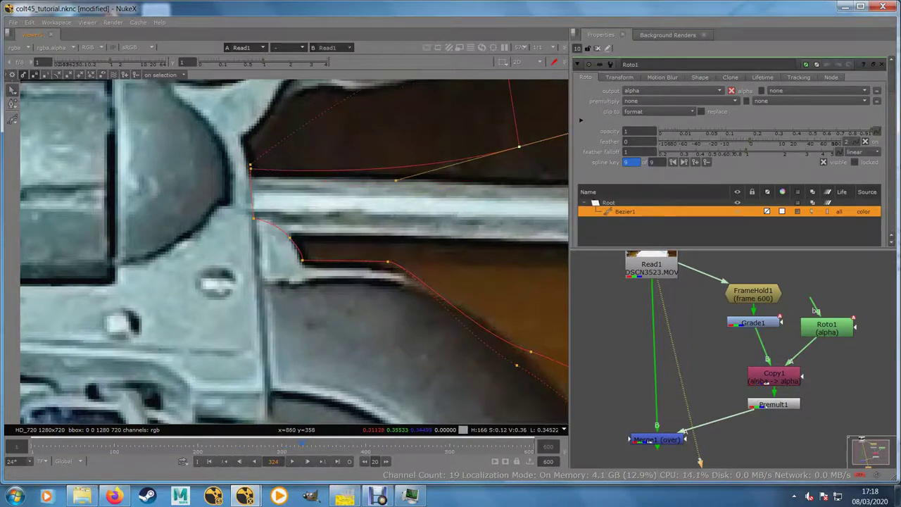
scroll(434, 206, "down", 3)
left_click_drag(480, 172, 389, 197)
left_click_drag(379, 128, 381, 141)
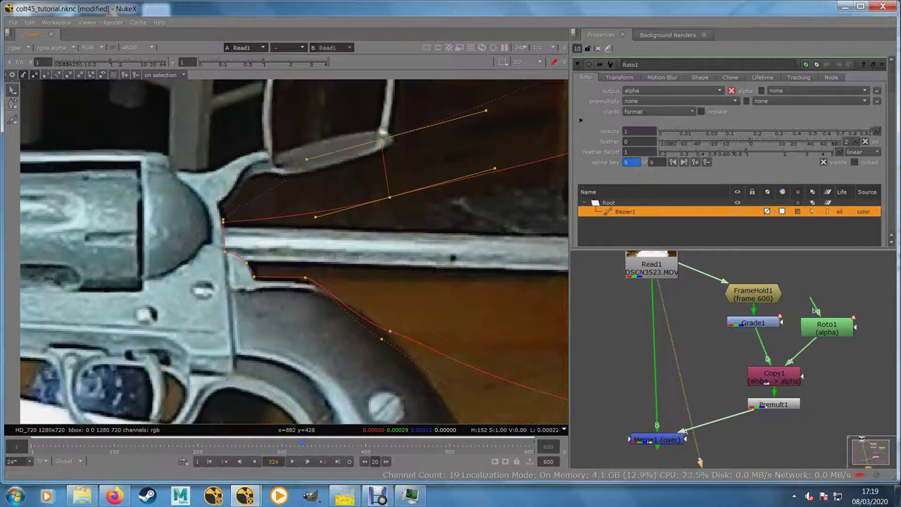
- Move Bezier1's lower-edge point beside the grip up and away from the grip at frame 324
scroll(382, 274, "down", 4)
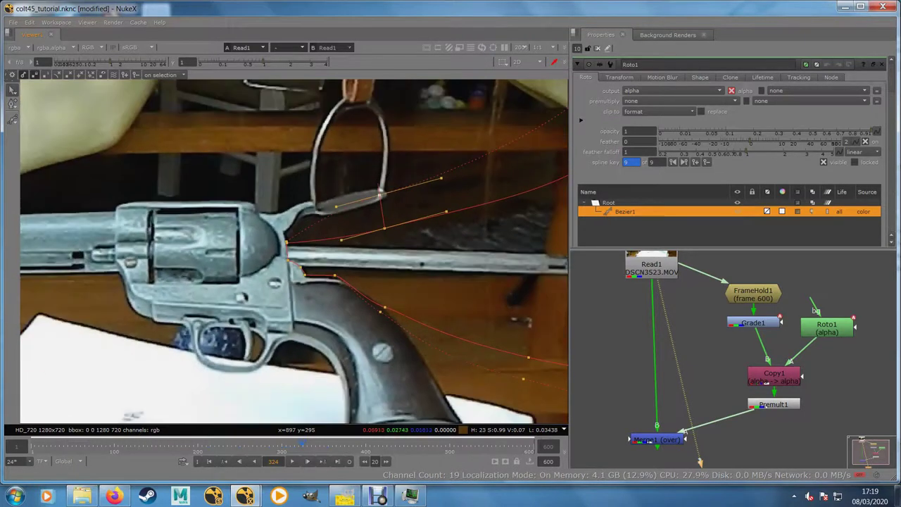
scroll(366, 332, "up", 4)
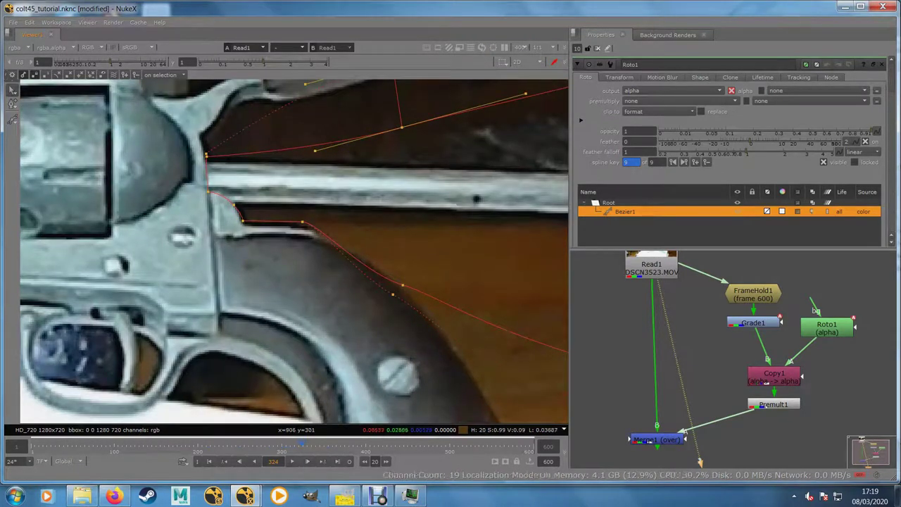
left_click_drag(403, 286, 235, 240)
scroll(312, 293, "down", 3)
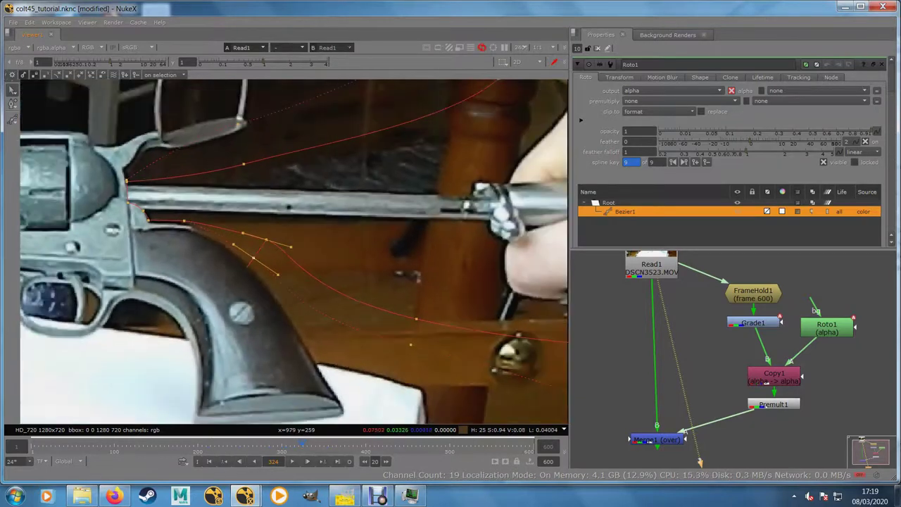
- Check the whole roto shape at frame 324 and nudge the point below the rod onto the frame's back edge
left_click_drag(357, 262, 199, 289)
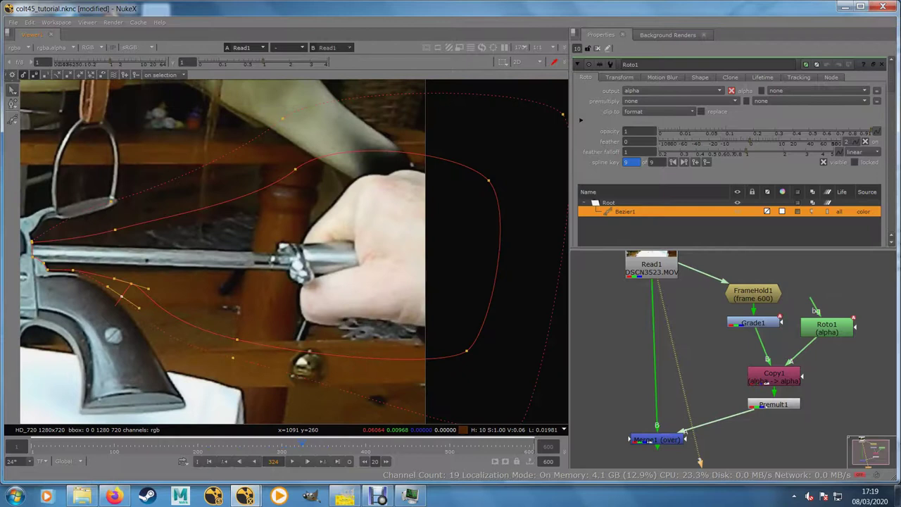
left_click_drag(82, 300, 327, 313)
scroll(604, 312, "up", 1)
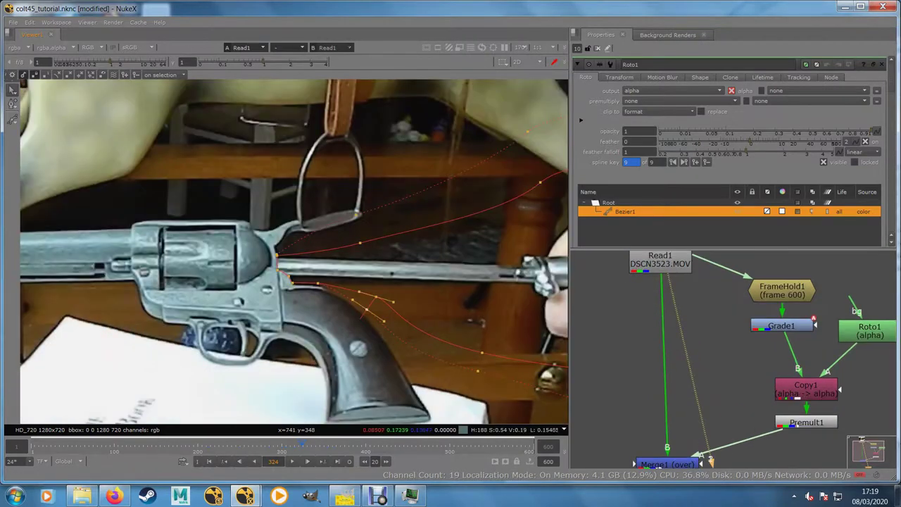
scroll(262, 279, "up", 6)
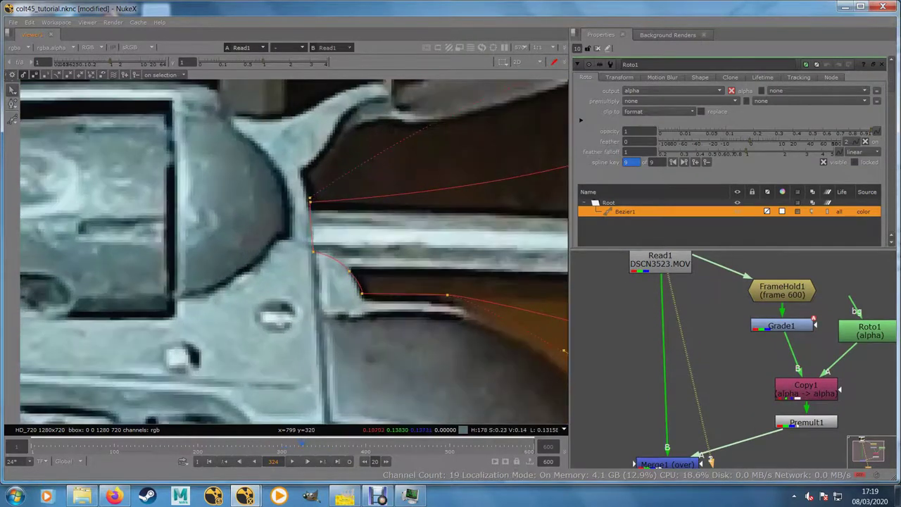
left_click_drag(262, 280, 241, 298)
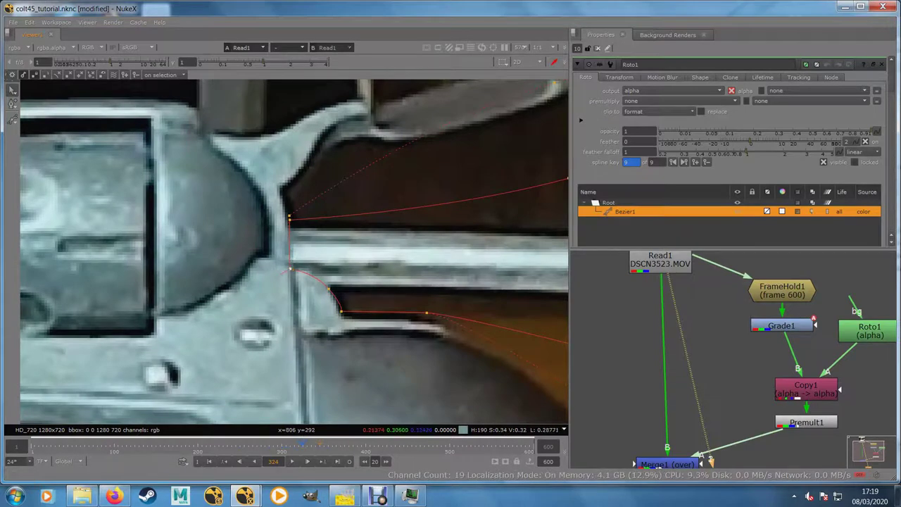
- At frame 335, move the Bezier1 points beside the revolver's frame and hammer as a group to follow the gun
left_click_drag(302, 444, 311, 444)
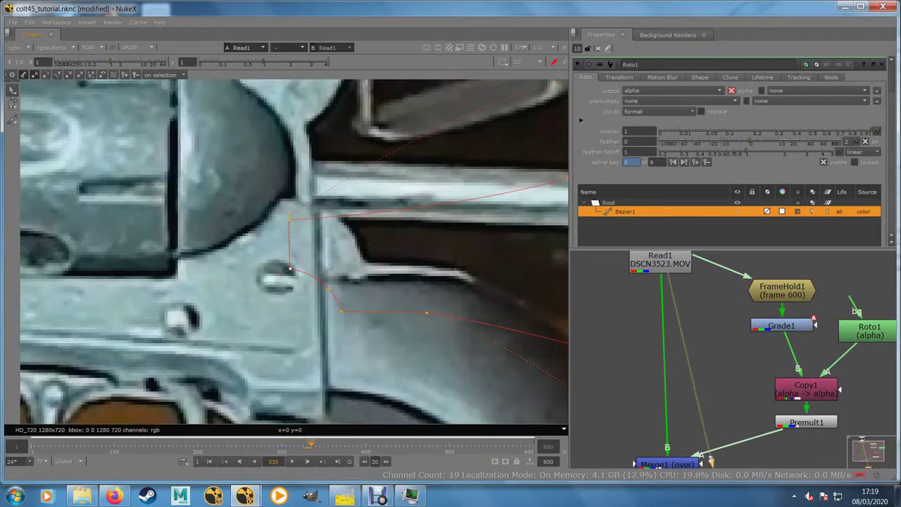
left_click_drag(225, 176, 463, 374)
left_click_drag(368, 263, 392, 204)
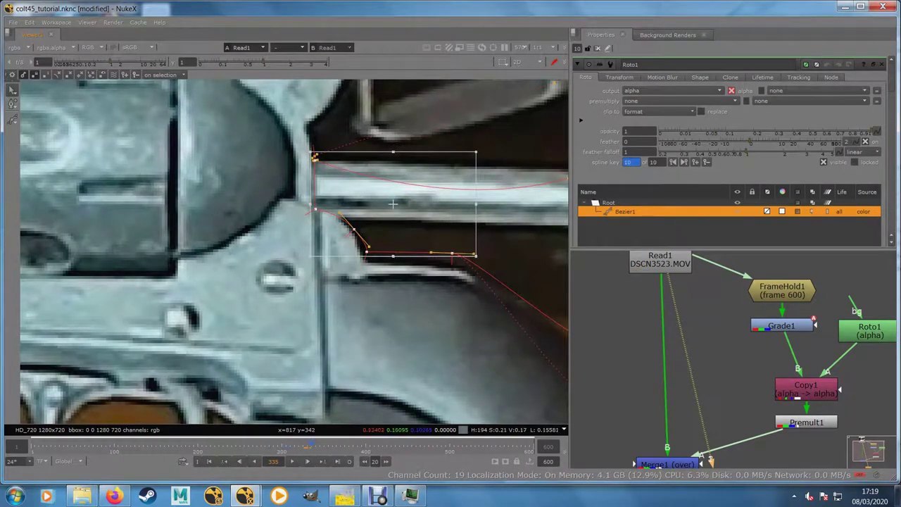
left_click(390, 204)
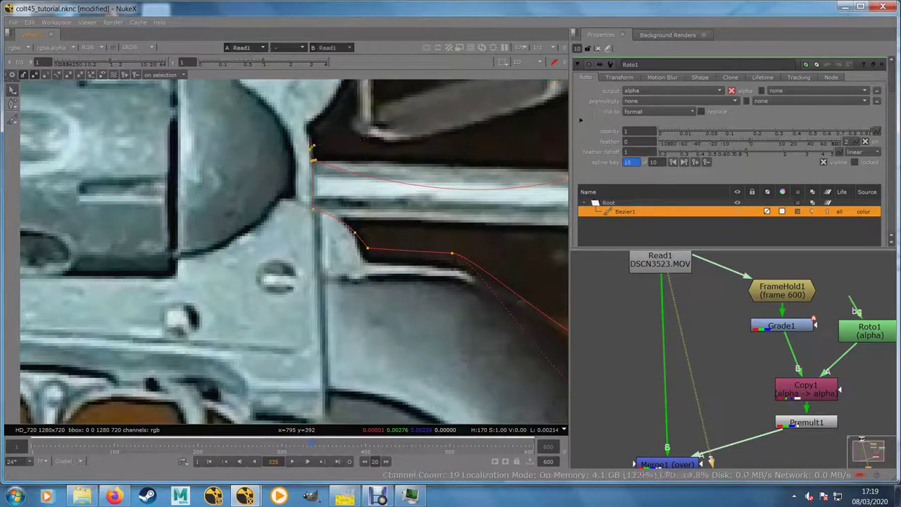
- Raise Bezier1's upper-edge point near the stirrup so the curve runs clear above the metal rod
left_click_drag(383, 214, 217, 286)
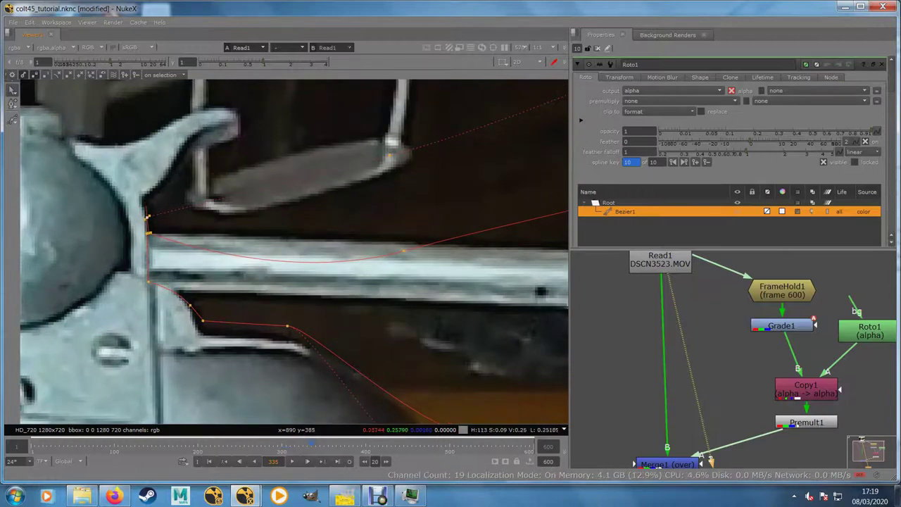
left_click_drag(404, 251, 425, 185)
scroll(422, 228, "down", 2)
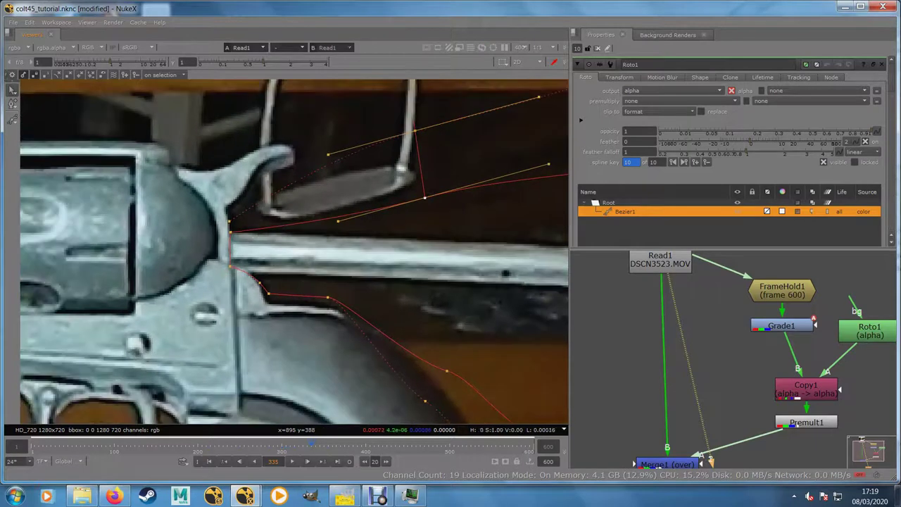
scroll(427, 214, "down", 2)
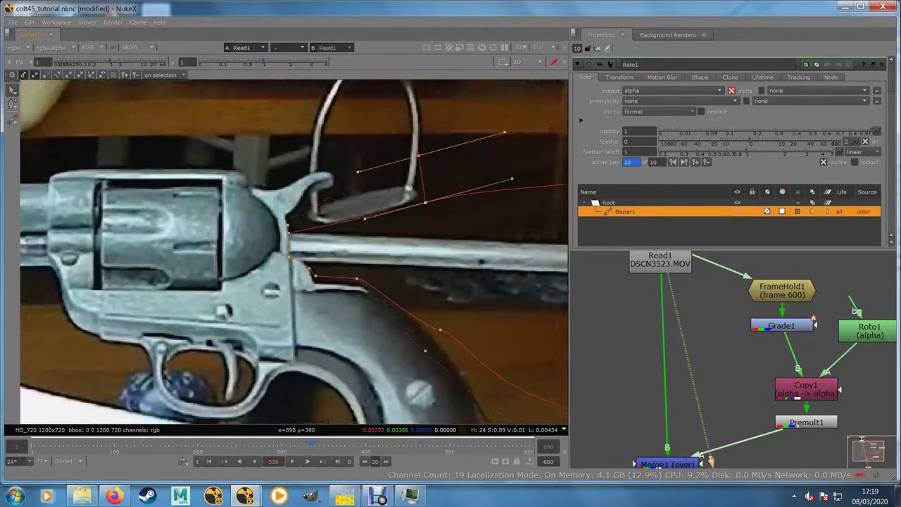
- Reshape Bezier1's lower edge at frame 335 by moving its two points beyond the grip up towards the rod and hand
scroll(424, 234, "down", 2)
scroll(553, 328, "up", 1)
left_click_drag(556, 330, 479, 322)
scroll(322, 290, "up", 3)
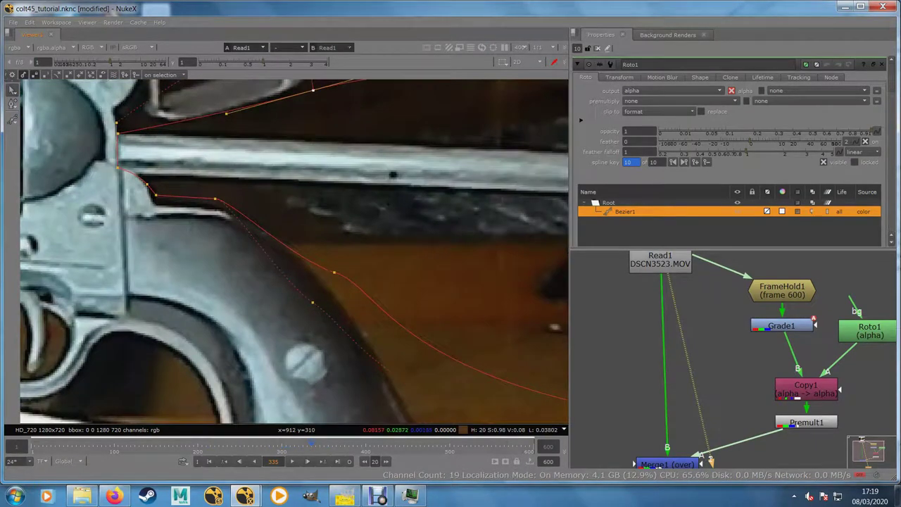
left_click_drag(334, 272, 407, 265)
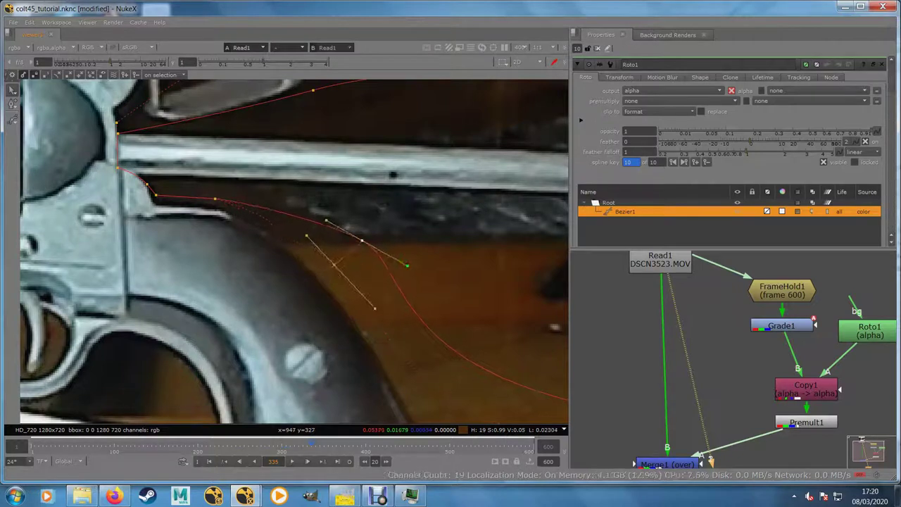
scroll(407, 265, "down", 4)
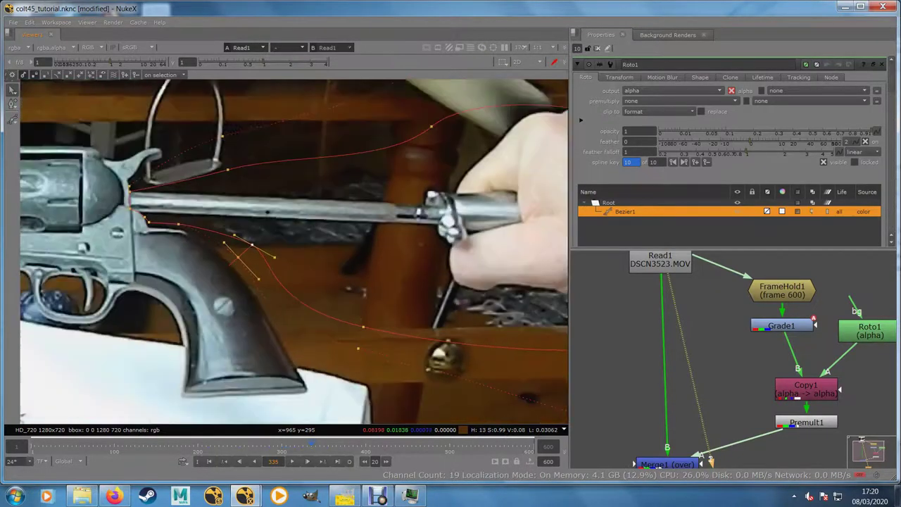
left_click_drag(352, 320, 384, 329)
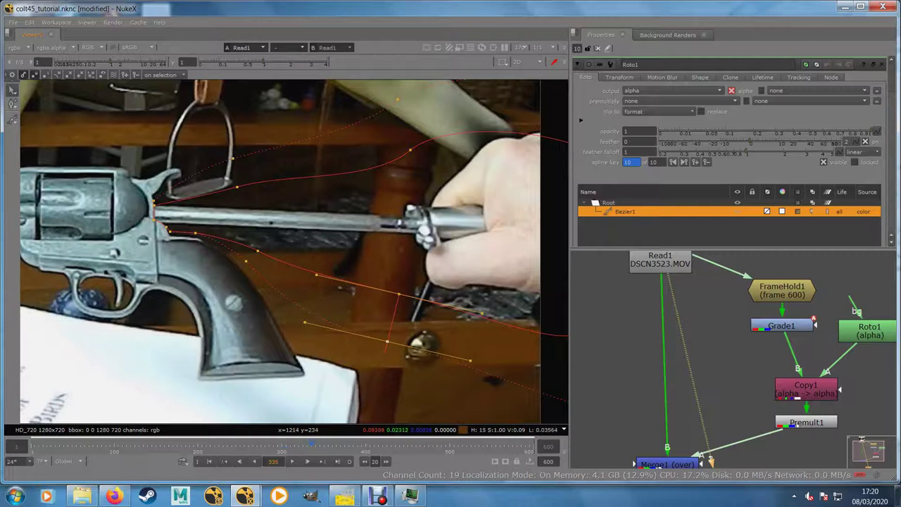
- Adjust Bezier1's outer corner points beyond the image edge and the nearby feather points to surround the hand
left_click_drag(488, 338, 303, 323)
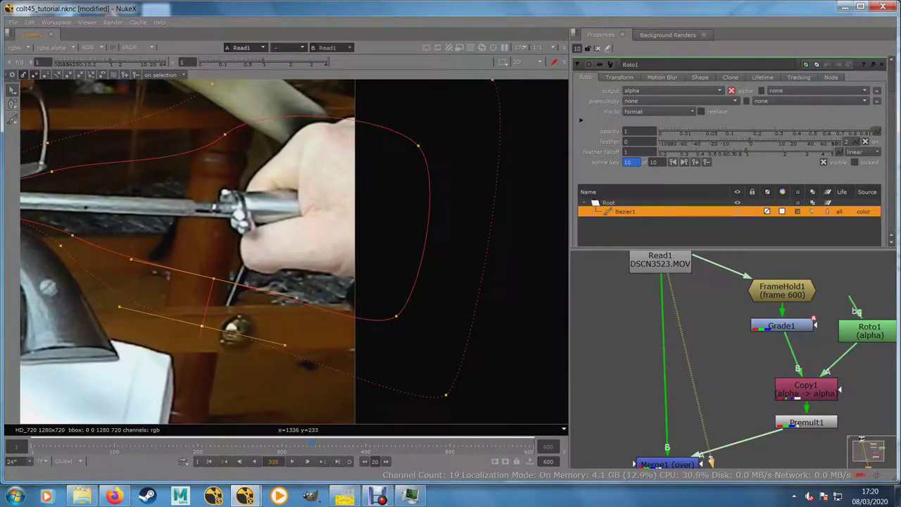
left_click_drag(397, 316, 406, 273)
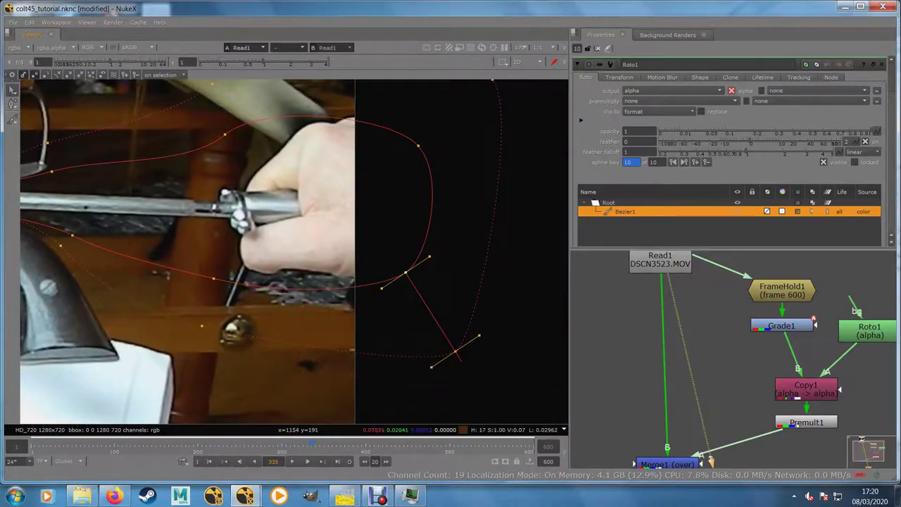
left_click_drag(202, 326, 199, 343)
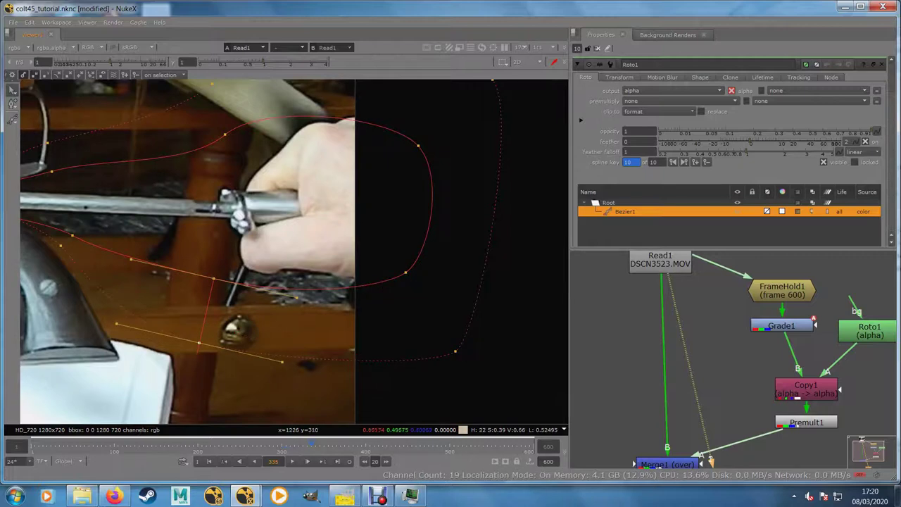
left_click_drag(285, 225, 296, 311)
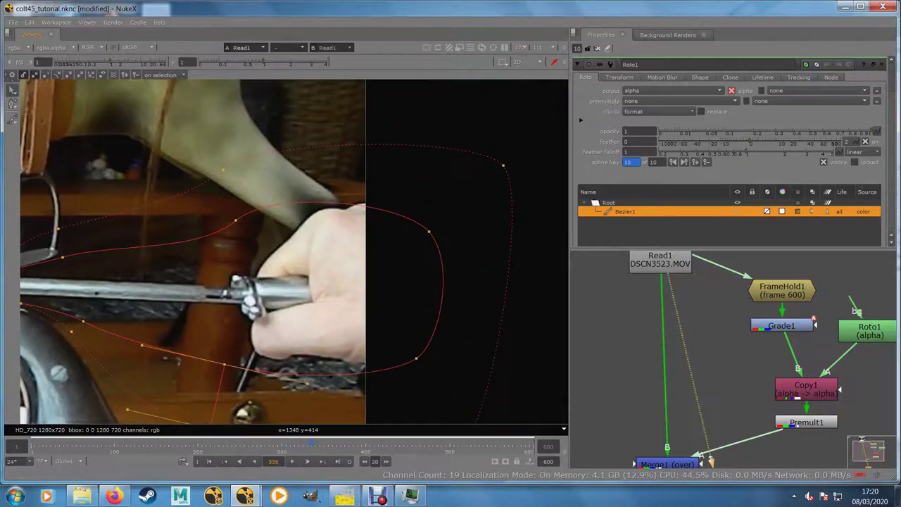
left_click_drag(429, 231, 420, 210)
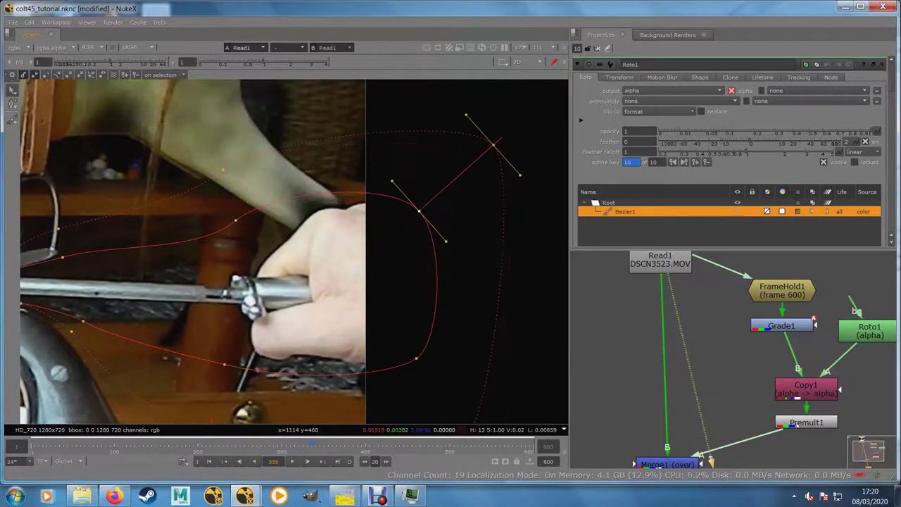
left_click_drag(478, 123, 473, 121)
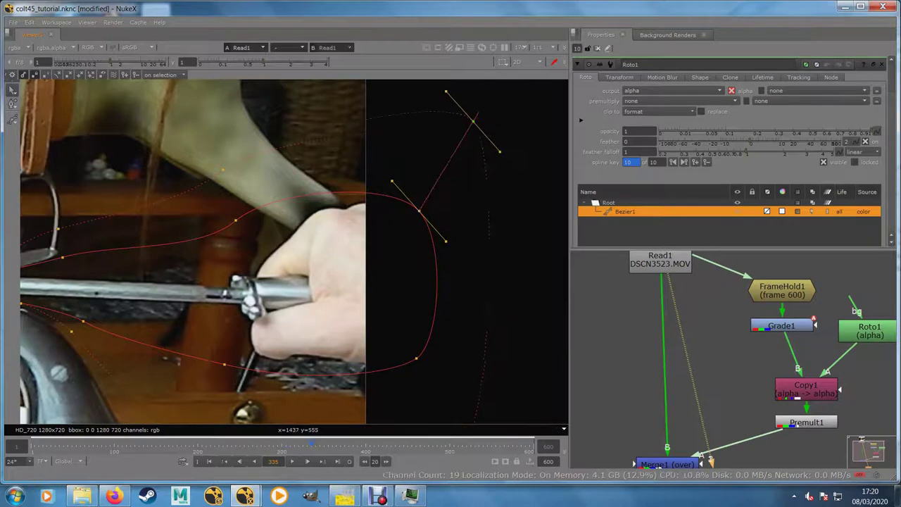
- Refine Bezier1's upper edge at frame 335, shifting the points and feather between the stirrup and the wrist towards the hand
left_click_drag(150, 239, 248, 250)
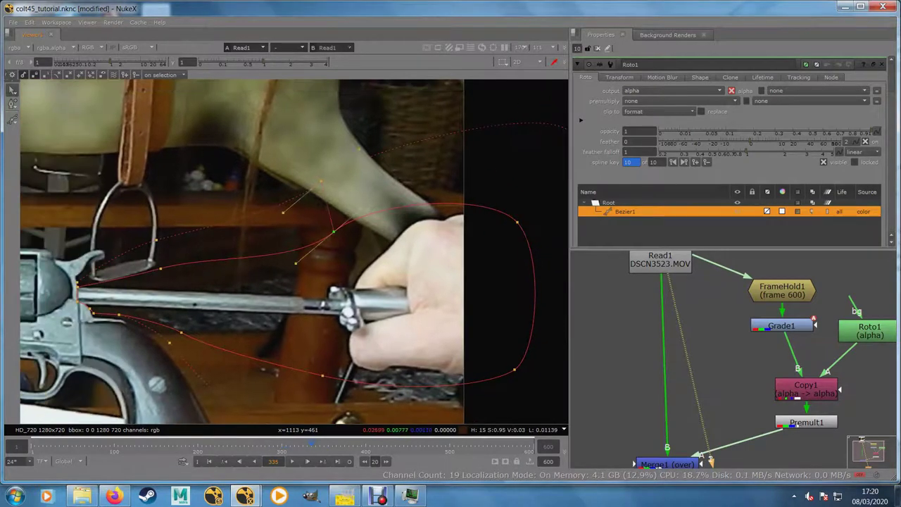
left_click_drag(334, 231, 365, 235)
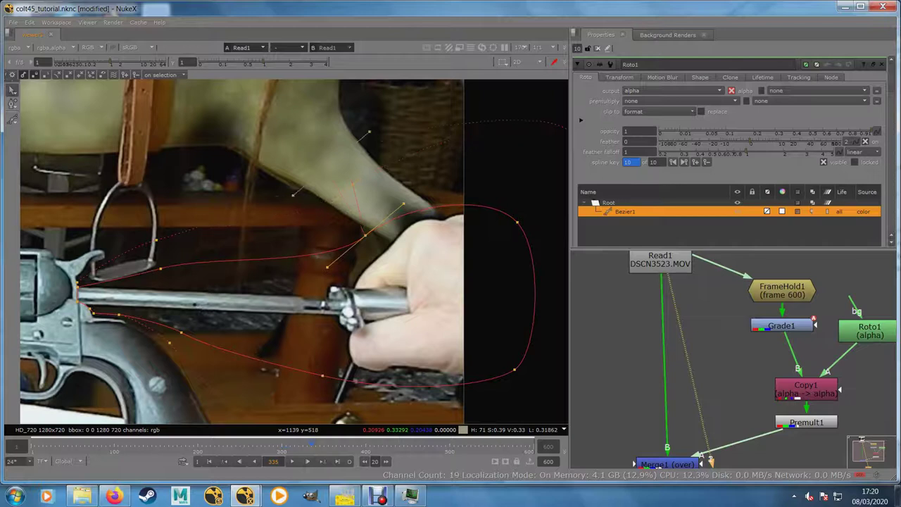
left_click_drag(323, 163, 324, 168)
left_click_drag(160, 269, 189, 271)
left_click_drag(242, 256, 245, 264)
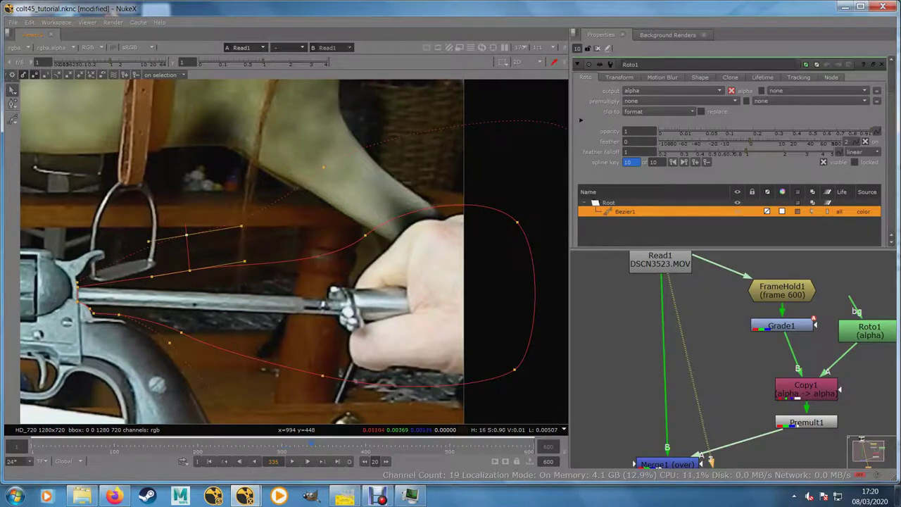
- Advance 20 frames to frame 355 and fit Bezier1's points beside the hammer and revolver frame to the gun's edge
left_click_drag(246, 262, 412, 220)
scroll(226, 270, "up", 5)
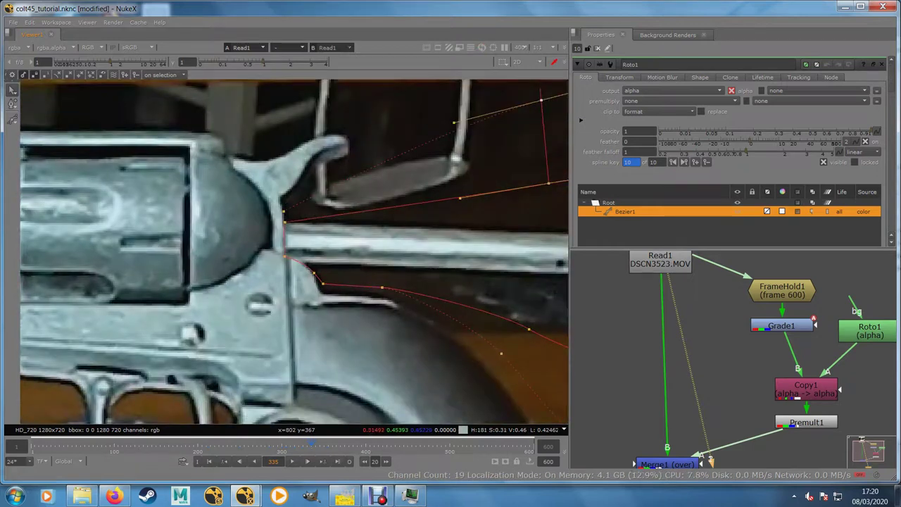
key("shift+Right")
left_click_drag(237, 195, 515, 419)
left_click_drag(333, 243, 319, 229)
scroll(235, 285, "up", 2)
left_click_drag(273, 153, 272, 143)
left_click_drag(274, 206, 275, 212)
left_click_drag(315, 229, 347, 252)
left_click_drag(413, 249, 413, 256)
- At frame 355, adjust Bezier1's outer corner, lower-edge and feather points around the rod and hand
scroll(383, 281, "down", 6)
left_click_drag(542, 303, 336, 332)
left_click_drag(527, 151, 521, 146)
left_click_drag(298, 360, 304, 346)
left_click_drag(132, 309, 165, 302)
left_click_drag(136, 292, 147, 297)
left_click_drag(165, 336, 162, 346)
left_click_drag(268, 391, 336, 367)
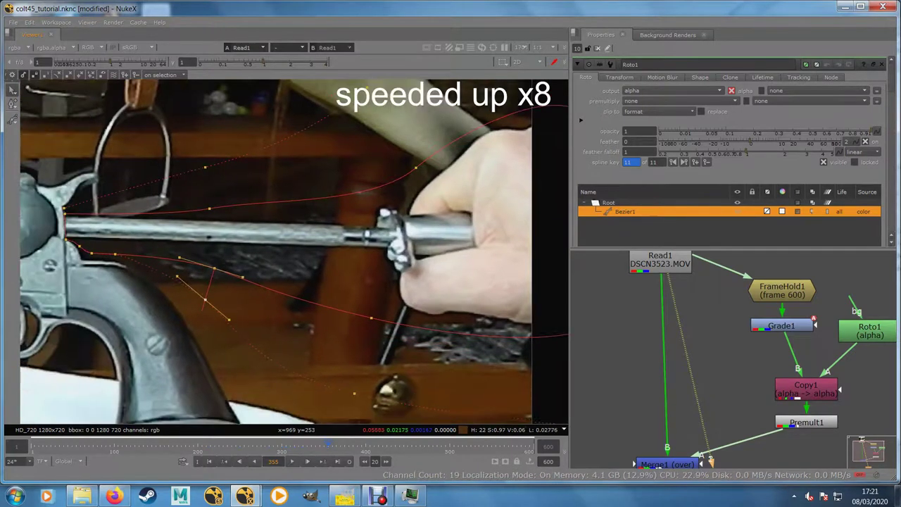
- Advance 20 frames to frame 375, realign Bezier1's points at the revolver frame and raise the upper edge above the rod
scroll(336, 366, "down", 3)
left_click(386, 462)
scroll(162, 281, "up", 3)
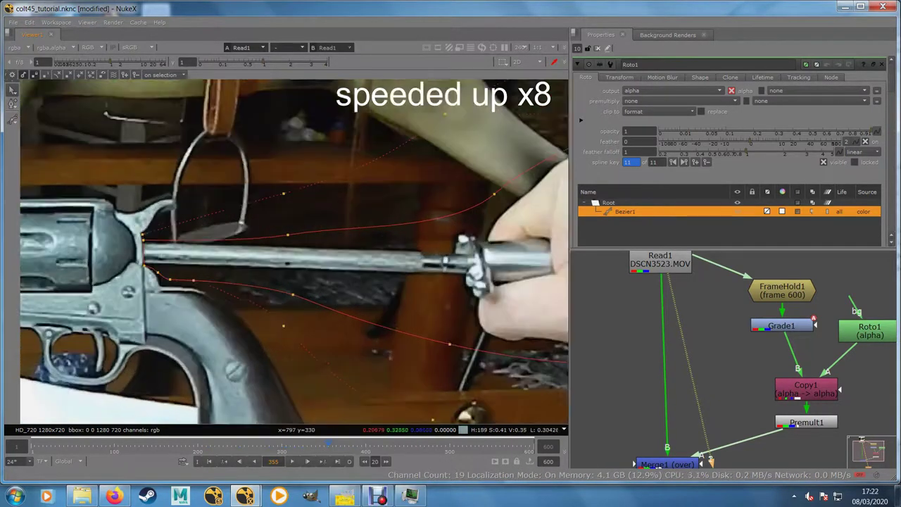
scroll(179, 239, "up", 2)
left_click_drag(130, 189, 224, 274)
scroll(161, 219, "up", 4)
left_click_drag(423, 219, 430, 172)
- At frame 375, raise Bezier1's points near the wrist, beyond the image edge and along the lower edge
scroll(274, 262, "down", 4)
left_click_drag(394, 253, 169, 263)
left_click_drag(345, 199, 352, 185)
left_click_drag(502, 157, 499, 140)
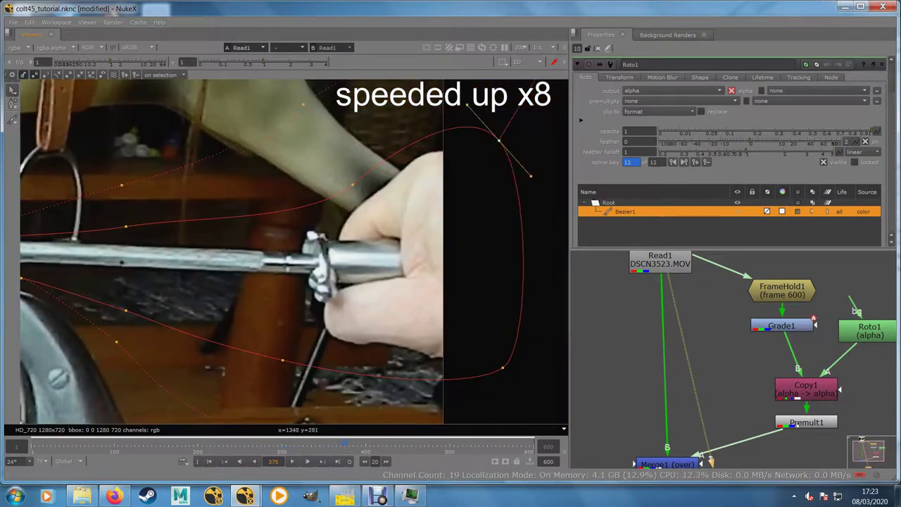
left_click_drag(502, 368, 506, 356)
left_click_drag(293, 359, 298, 344)
left_click_drag(127, 310, 129, 292)
- Advance 20 frames to frame 395 and fit Bezier1's points beside the hammer to the revolver's rear edge
scroll(128, 292, "down", 3)
left_click_drag(211, 281, 436, 274)
left_click(386, 462)
scroll(100, 285, "up", 4)
left_click_drag(169, 176, 272, 271)
left_click_drag(207, 246, 211, 258)
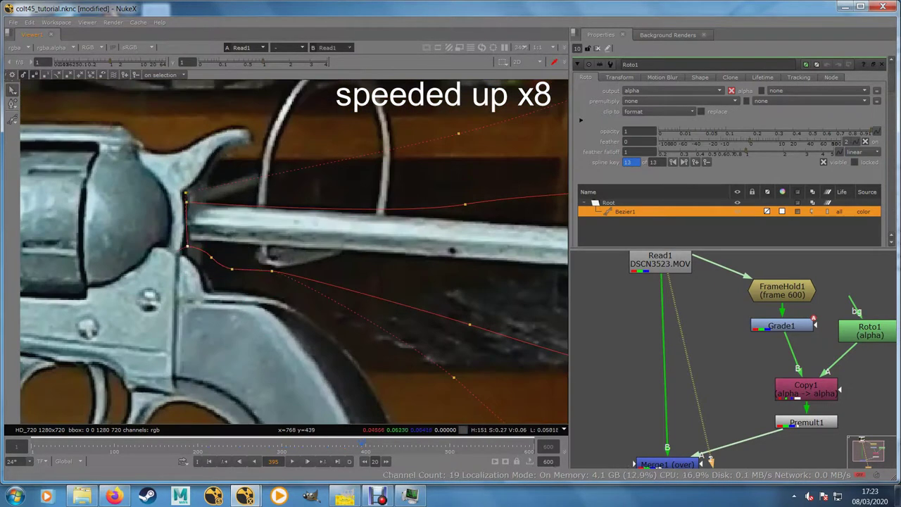
left_click_drag(189, 206, 189, 198)
- At frame 395, raise the upper edge above the rod, reposition the feather points near the grip, and choose Select All
left_click_drag(465, 204, 461, 177)
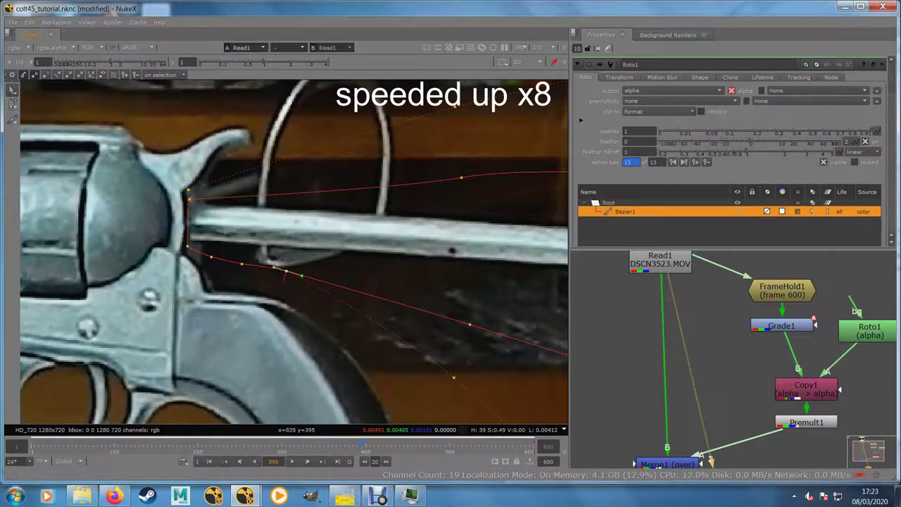
left_click_drag(241, 264, 239, 277)
left_click_drag(211, 258, 206, 267)
left_click(12, 90)
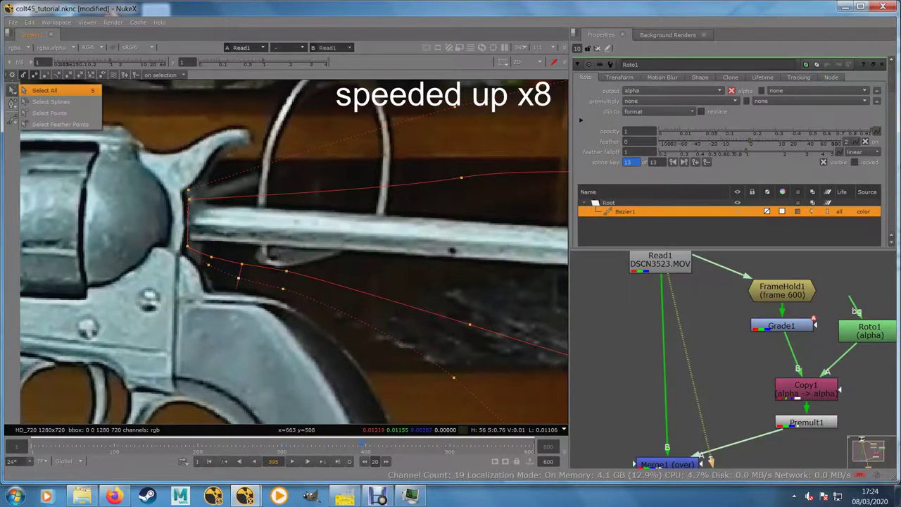
left_click(43, 88)
- Advance 20 frames to frame 415 and move Bezier1's points at the revolver frame to match the gun
scroll(211, 247, "down", 4)
left_click(386, 462)
scroll(155, 261, "up", 4)
left_click_drag(158, 141, 285, 254)
scroll(174, 182, "up", 4)
left_click_drag(171, 221, 171, 204)
left_click_drag(175, 143, 172, 129)
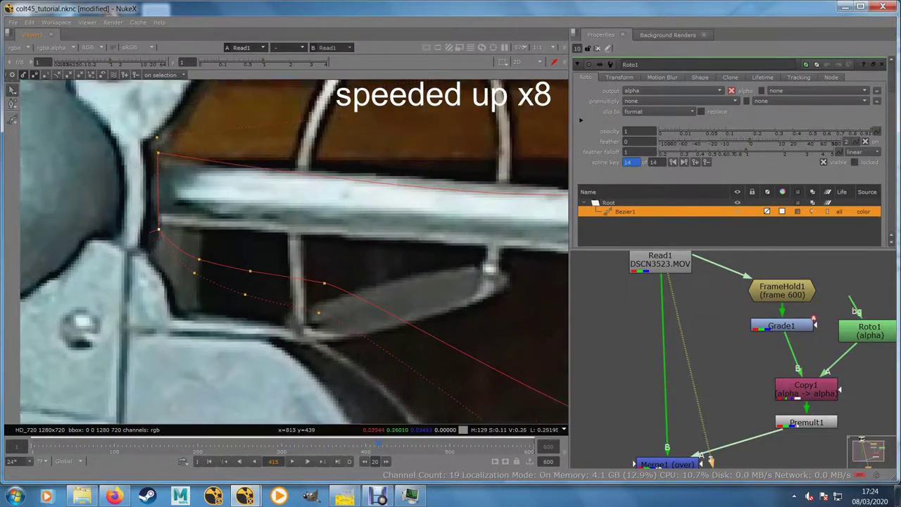
- At frame 415, adjust Bezier1's upper-edge, outer corner and lower-edge points to enclose the rod and hand
scroll(176, 281, "down", 2)
left_click_drag(440, 248, 441, 196)
scroll(141, 281, "down", 3)
scroll(249, 324, "down", 3)
left_click_drag(438, 270, 451, 244)
left_click_drag(543, 232, 543, 213)
left_click_drag(407, 384, 410, 368)
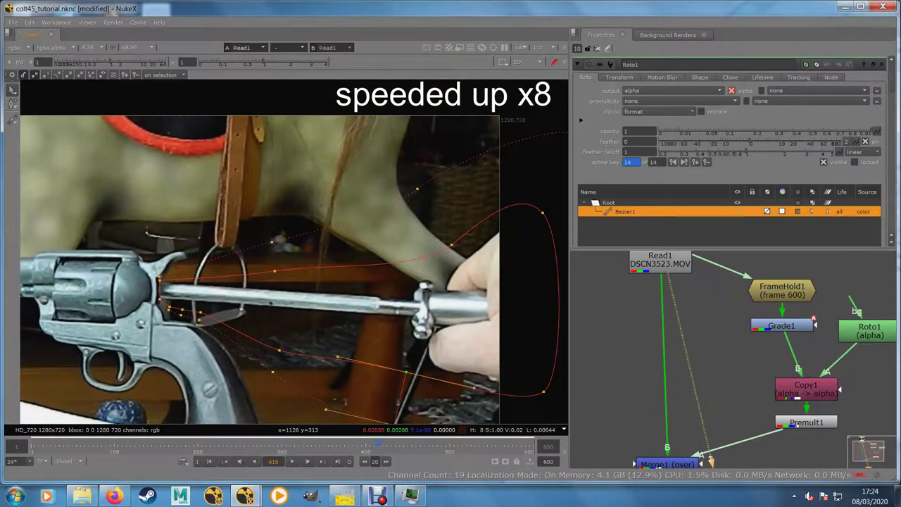
left_click_drag(280, 351, 290, 329)
left_click(410, 368)
left_click_drag(200, 320, 198, 323)
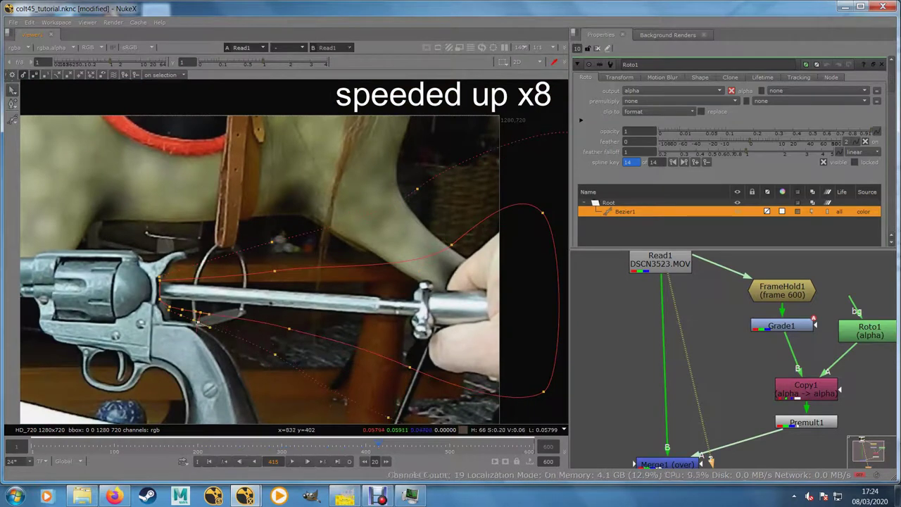
- Advance 20 frames to frame 435 and realign Bezier1's points beside the revolver frame and grip
left_click(386, 462)
left_click_drag(193, 226, 112, 306)
scroll(113, 302, "up", 5)
left_click_drag(297, 279, 262, 273)
left_click(367, 303)
left_click_drag(306, 290, 312, 281)
- At frame 435, raise Bezier1's points above and below the middle of the rod near the stirrup
left_click_drag(422, 282, 272, 259)
left_click_drag(424, 189, 424, 161)
left_click_drag(466, 356, 465, 350)
scroll(512, 292, "down", 3)
left_click_drag(513, 292, 201, 183)
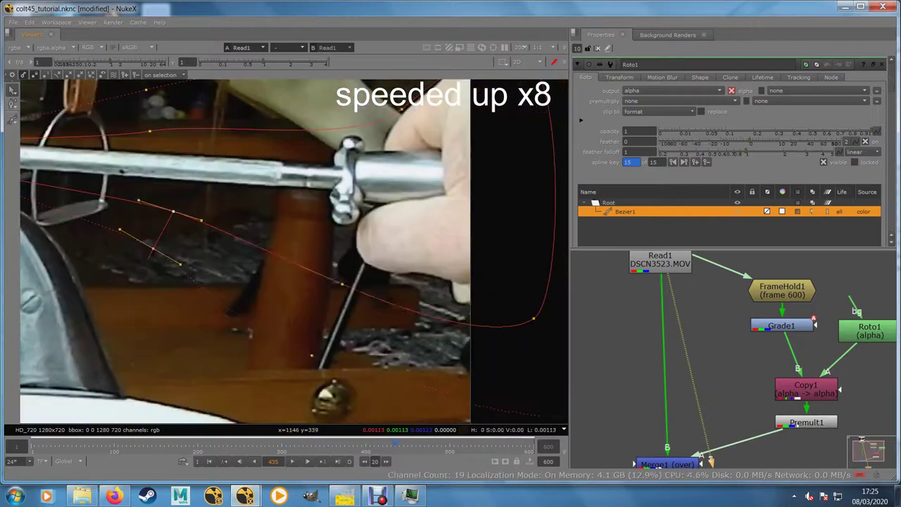
- At frame 435, raise Bezier1's points around the hand, including both corners beyond the image edge
left_click_drag(352, 286, 350, 276)
left_click_drag(533, 318, 539, 279)
left_click_drag(422, 176, 433, 313)
left_click_drag(542, 201, 543, 179)
left_click_drag(424, 219, 425, 207)
- Advance 20 frames to frame 455 and fit Bezier1's points beside the hammer to the revolver's rear edge
left_click_drag(210, 358, 348, 331)
left_click(386, 462)
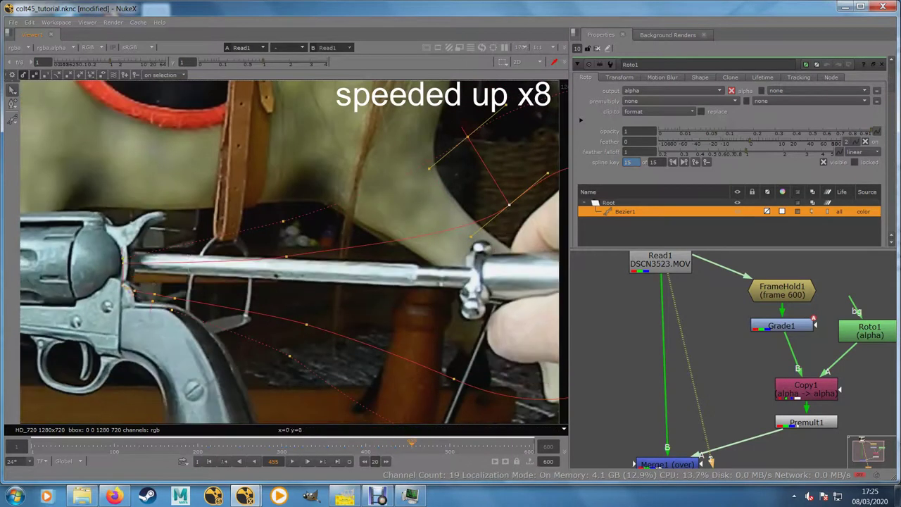
left_click_drag(198, 243, 114, 326)
scroll(114, 327, "up", 4)
left_click(105, 176)
scroll(99, 169, "up", 2)
left_click_drag(131, 220, 129, 211)
left_click_drag(129, 207, 127, 198)
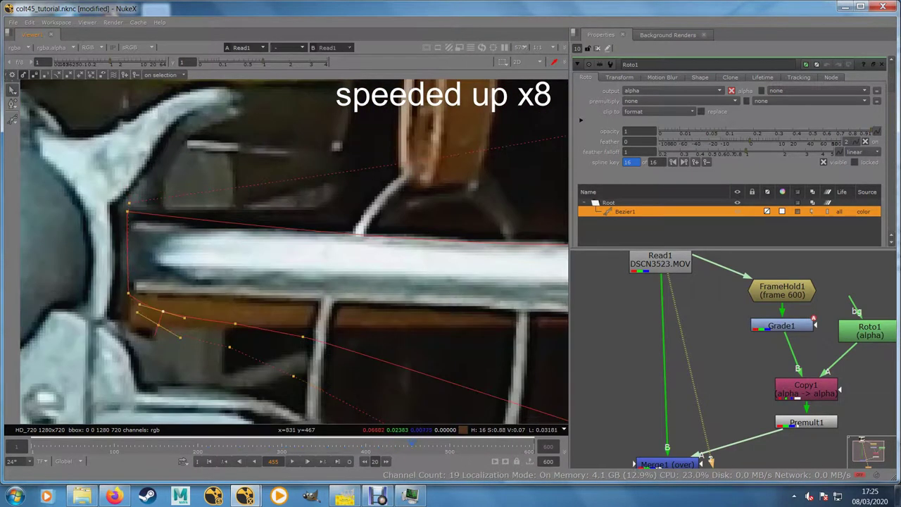
- At frame 455, raise Bezier1's upper edge above the rod and its lower-edge points near the grip and hand
left_click_drag(436, 247, 247, 255)
left_click_drag(425, 238, 426, 181)
left_click_drag(366, 281, 258, 281)
scroll(258, 282, "down", 2)
left_click_drag(336, 352, 336, 312)
left_click_drag(458, 317, 225, 303)
scroll(316, 317, "down", 3)
left_click_drag(328, 338, 347, 327)
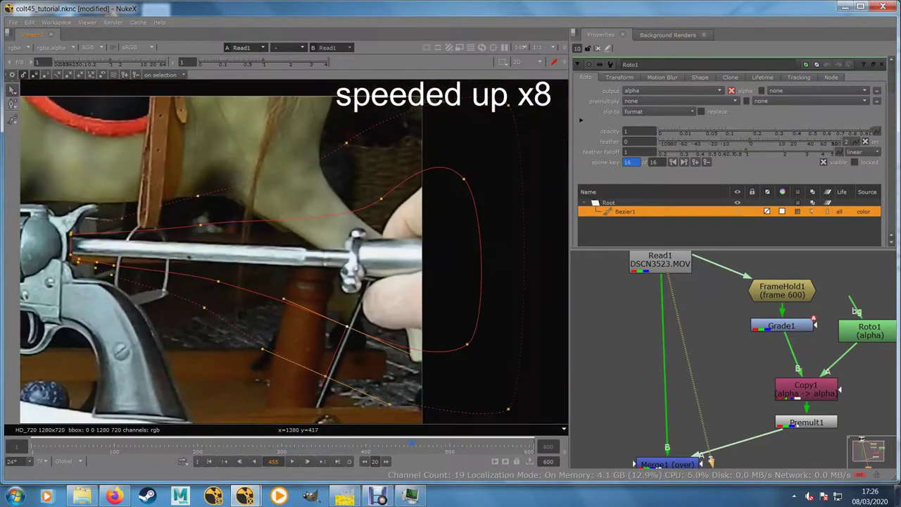
- Go to frame 495 and move all Bezier1 points together so the shape encloses the rod and hand
mouse_move(412, 444)
left_mouse_down()
mouse_move(396, 445)
mouse_move(421, 444)
mouse_move(395, 445)
left_mouse_up()
left_click(386, 462)
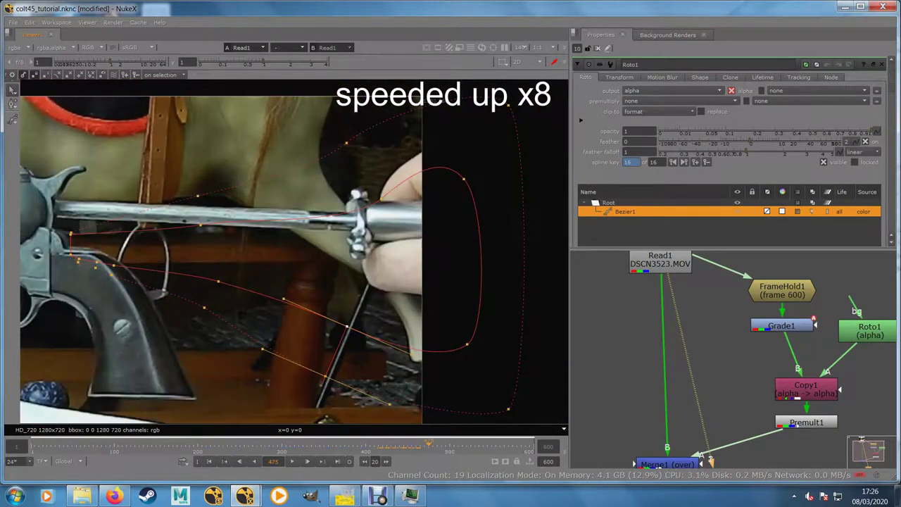
left_click(386, 462)
scroll(70, 180, "down", 2)
left_click_drag(46, 100, 422, 369)
left_click_drag(234, 229, 223, 179)
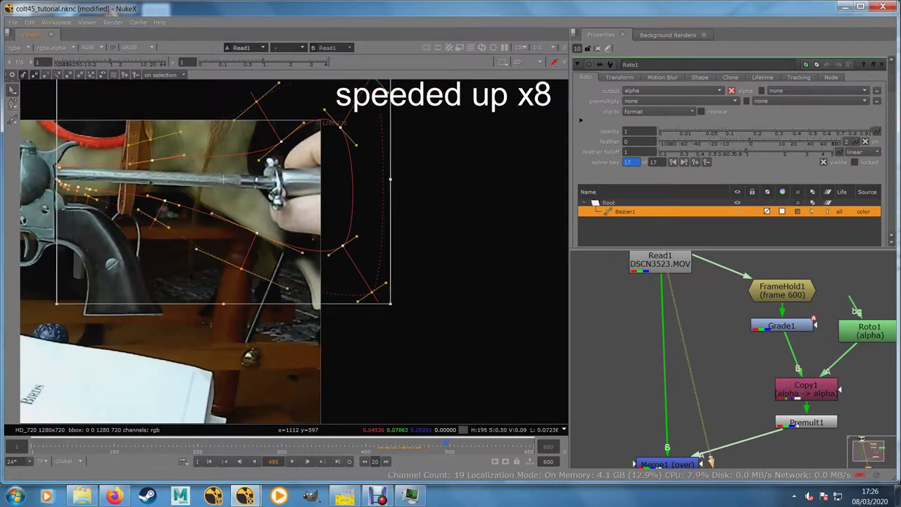
- At frame 495, adjust Bezier1's lower points beside the revolver and the feather points below the rod
scroll(241, 156, "up", 4)
left_click_drag(163, 248, 158, 243)
scroll(162, 245, "down", 2)
left_click_drag(352, 232, 184, 290)
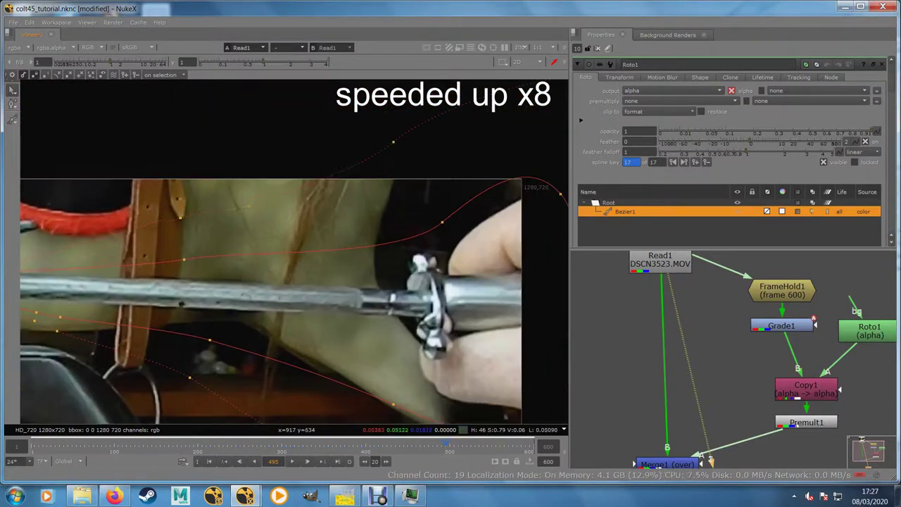
left_click_drag(190, 384, 185, 375)
left_click_drag(394, 296, 276, 217)
left_click_drag(447, 354, 445, 341)
left_click_drag(282, 239, 432, 264)
scroll(433, 265, "down", 1)
- Advance to frame 535 and move all Bezier1 points up together to follow the rod and hand
left_click(386, 461)
scroll(345, 297, "down", 2)
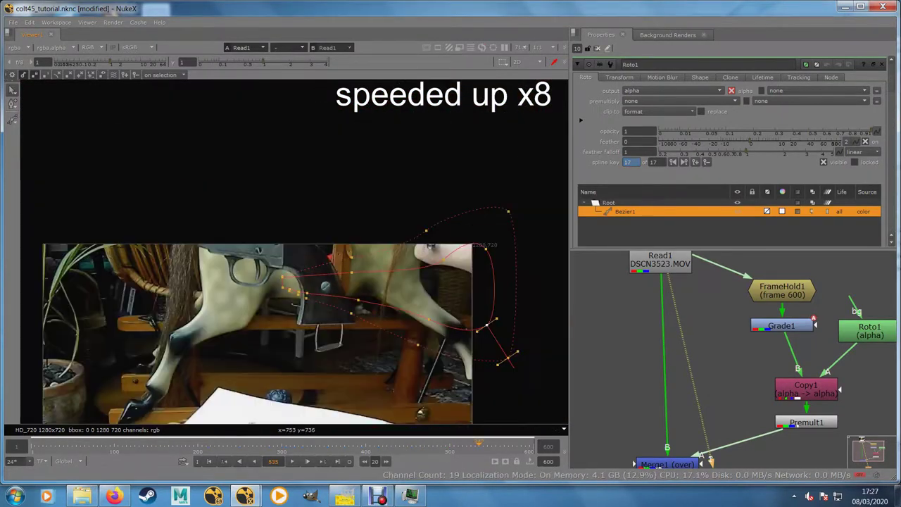
left_click_drag(267, 184, 536, 380)
key("Right")
key("Right")
left_click_drag(400, 282, 403, 252)
- At frame 517, fit Bezier1's end points to the revolver's rear edge and adjust its upper-edge points around the hand
scroll(303, 296, "up", 3)
scroll(275, 225, "up", 3)
left_click_drag(281, 211, 278, 297)
left_click_drag(310, 315, 314, 305)
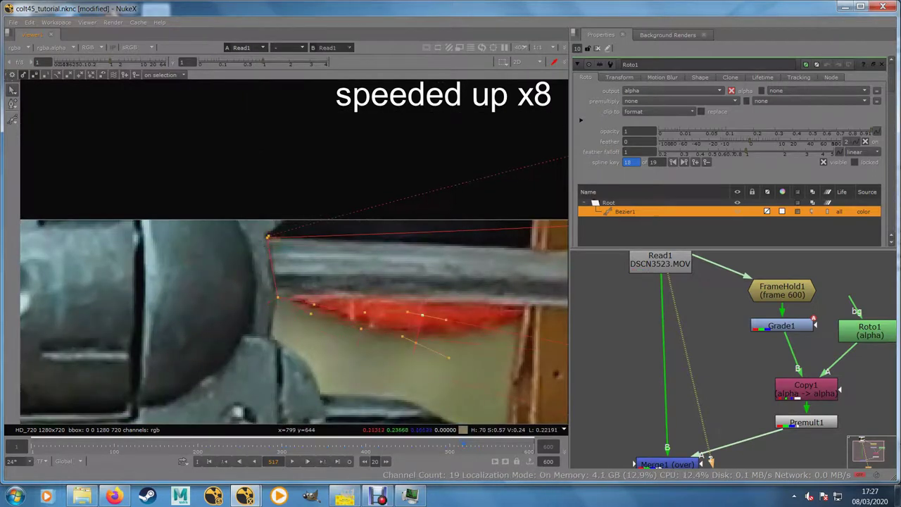
scroll(448, 358, "down", 3)
left_click_drag(493, 338, 289, 310)
left_click_drag(451, 254, 425, 256)
left_click_drag(296, 294, 243, 291)
left_click_drag(425, 256, 413, 247)
- Go to frame 522, move all Bezier1 points up together and fit the lower end point to the revolver
left_click(476, 445)
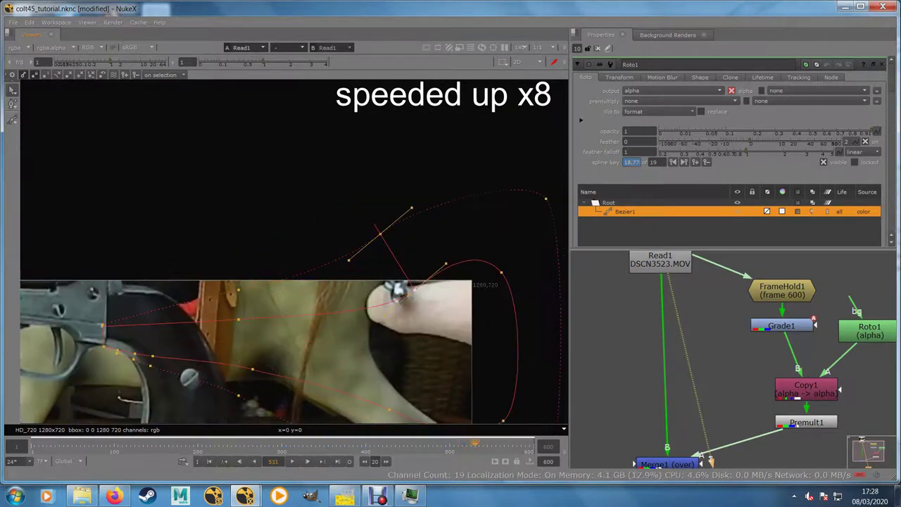
left_click_drag(476, 445, 467, 445)
key("ctrl+a")
left_click_drag(338, 314, 338, 291)
scroll(118, 312, "up", 3)
left_click_drag(118, 285, 121, 280)
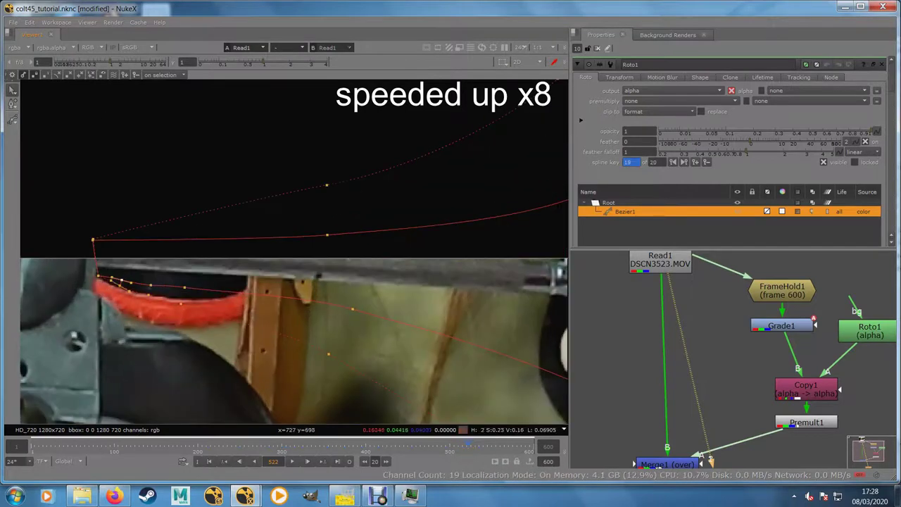
- At frame 522, refine Bezier1's points along the lower edge and above the rod
left_click_drag(521, 359, 327, 308)
left_click_drag(352, 323, 352, 330)
scroll(352, 331, "down", 3)
left_click_drag(223, 310, 380, 297)
left_click(380, 235)
- Go to frame 527 and move all Bezier1 points up together to follow the revolver
left_click_drag(469, 445, 472, 445)
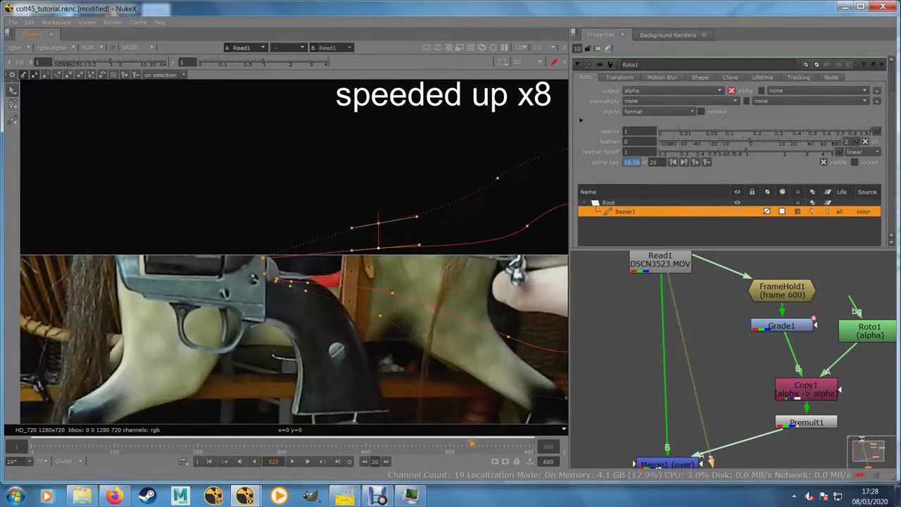
left_click_drag(422, 310, 292, 299)
left_click_drag(96, 120, 569, 412)
left_click_drag(331, 255, 332, 228)
left_click_drag(377, 297, 377, 294)
- From frame 535 to frame 555, move the whole Bezier1 shape upward to follow the rod out of the image
left_click_drag(472, 445, 479, 445)
scroll(338, 281, "down", 1)
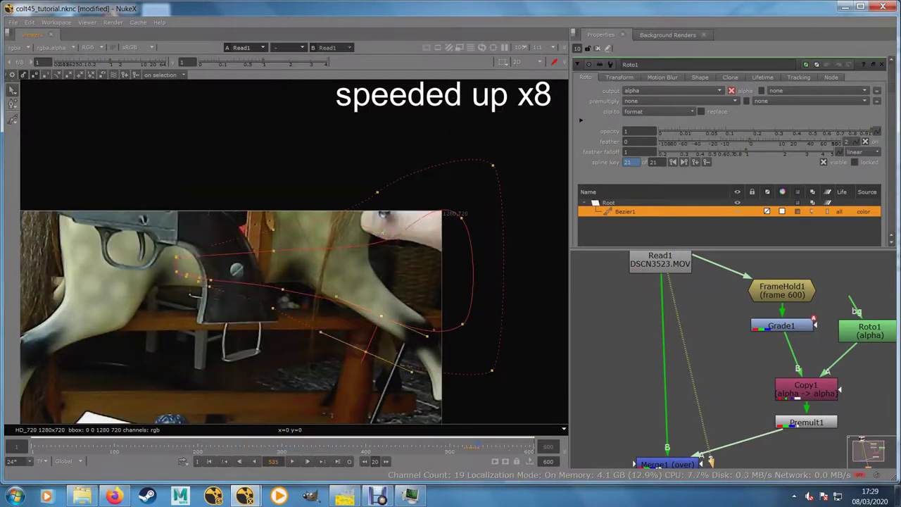
left_click_drag(133, 127, 535, 401)
left_click_drag(340, 263, 344, 193)
left_click_drag(479, 445, 489, 445)
left_click_drag(344, 193, 348, 177)
left_click_drag(488, 445, 495, 445)
left_click_drag(348, 176, 350, 169)
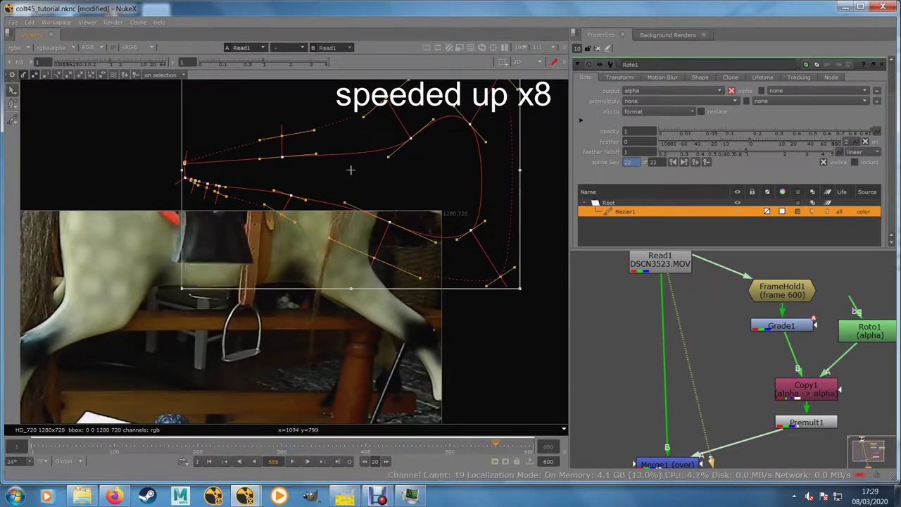
- Reposition the whole Bezier1 shape above the image at frames after 555, working back toward frame 555
left_click_drag(496, 445, 514, 445)
left_click_drag(350, 169, 356, 155)
left_click_drag(514, 445, 505, 445)
left_click_drag(357, 155, 354, 161)
left_click_drag(506, 445, 496, 445)
left_click_drag(354, 161, 344, 193)
- Go back to frame 513 and fit Bezier1's upper and lower end points to the revolver's rear edge
left_click_drag(495, 445, 466, 445)
left_click_drag(345, 192, 347, 221)
scroll(258, 183, "up", 4)
left_click_drag(466, 445, 461, 445)
left_click_drag(435, 257, 484, 287)
scroll(105, 303, "up", 5)
left_click_drag(261, 220, 261, 212)
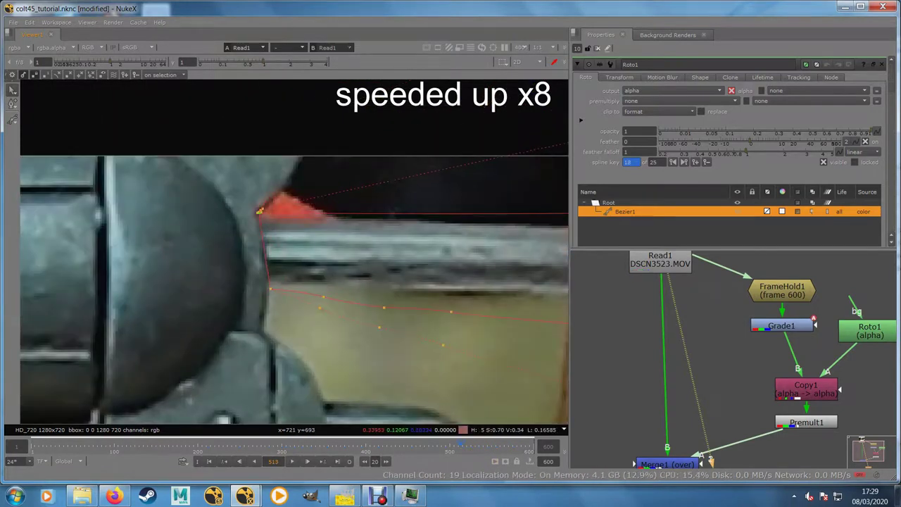
left_click_drag(270, 284, 270, 288)
- At frame 502, fit Bezier1's end points to the revolver's rear edge and adjust its points near the hand
left_click_drag(461, 445, 452, 445)
left_click_drag(256, 317, 183, 214)
left_click_drag(196, 300, 189, 293)
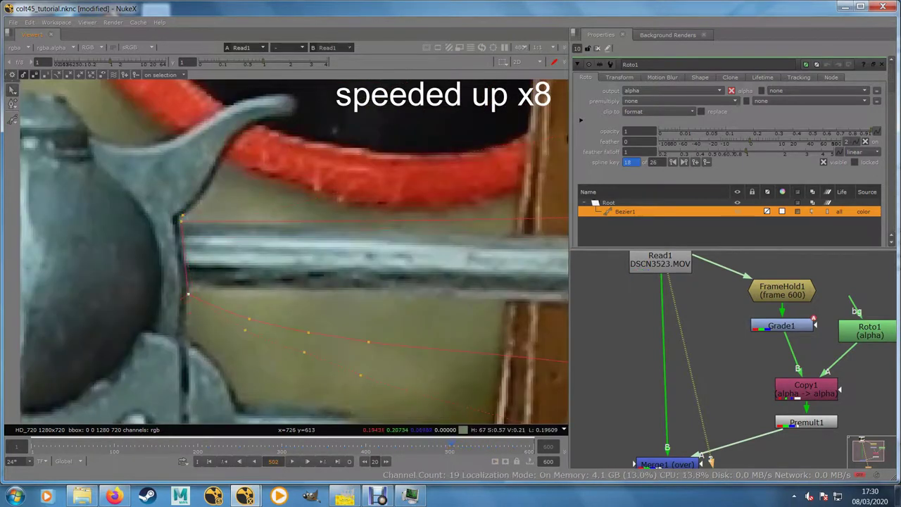
scroll(282, 247, "down", 2)
left_click_drag(422, 246, 312, 305)
left_click_drag(442, 273, 437, 260)
mouse_move(521, 260)
left_mouse_down()
mouse_move(92, 264)
mouse_move(521, 261)
left_mouse_up()
scroll(176, 281, "up", 3)
- At frames 490 and 480, fit Bezier1's end points beside the hammer to the revolver's rear edge
left_click_drag(451, 445, 442, 445)
left_click_drag(200, 214, 223, 261)
scroll(233, 254, "up", 2)
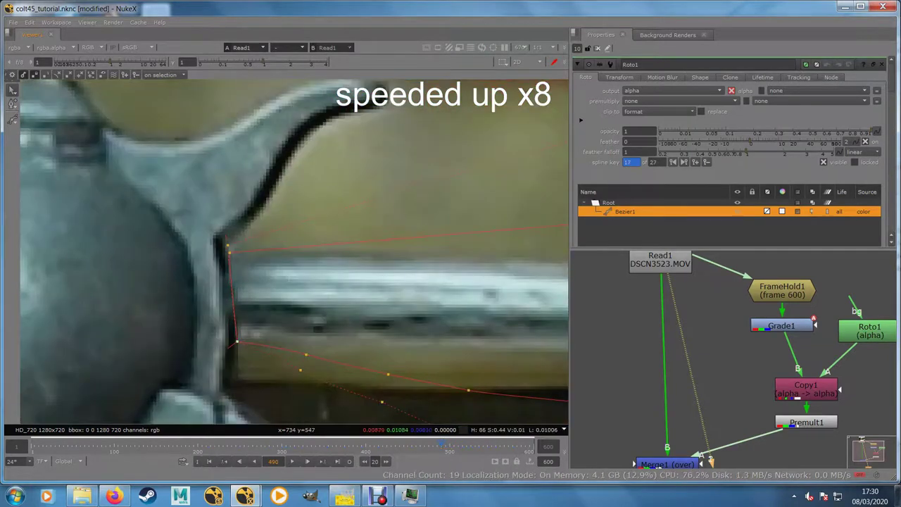
scroll(440, 352, "down", 2)
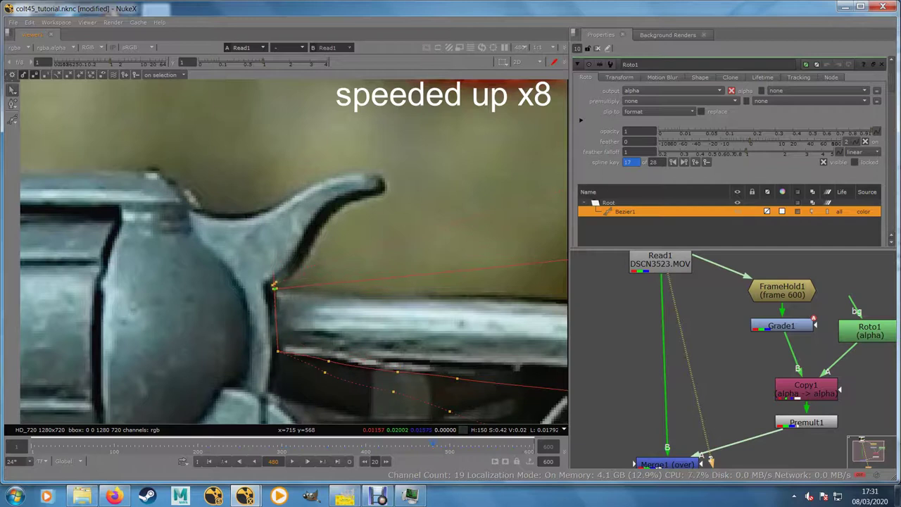
- Step back to frame 474 and raise Bezier1's lower points beside the revolver to just below the rod
key("Left")
key("Left")
key("Left")
key("Left")
scroll(282, 320, "up", 1)
left_click_drag(291, 400, 291, 376)
left_click_drag(394, 317, 234, 267)
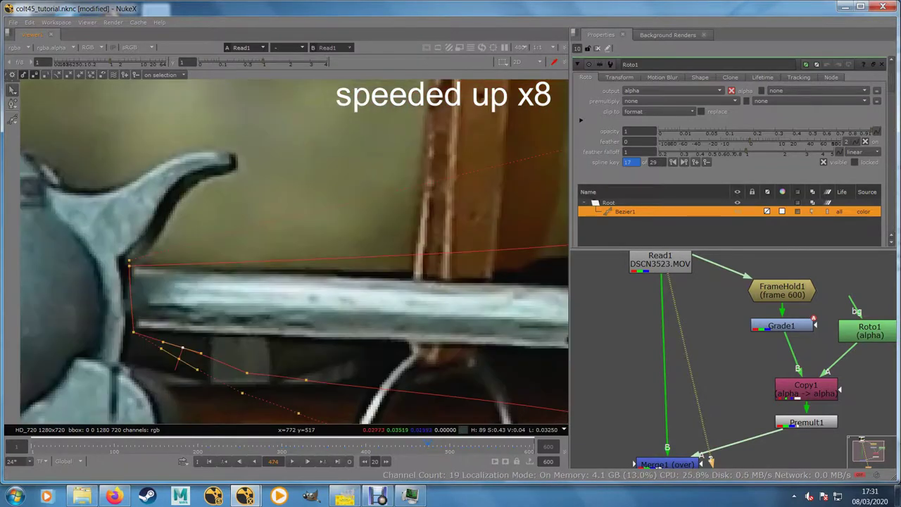
- Step back to frame 462 and fit Bezier1's end points to the revolver's rear edge
scroll(162, 338, "down", 3)
left_click_drag(211, 352, 373, 305)
key("Left")
key("Left")
key("Left")
key("Left")
key("Left")
key("Left")
key("Left")
key("Left")
key("Left")
key("Left")
key("Left")
key("Left")
scroll(299, 257, "up", 3)
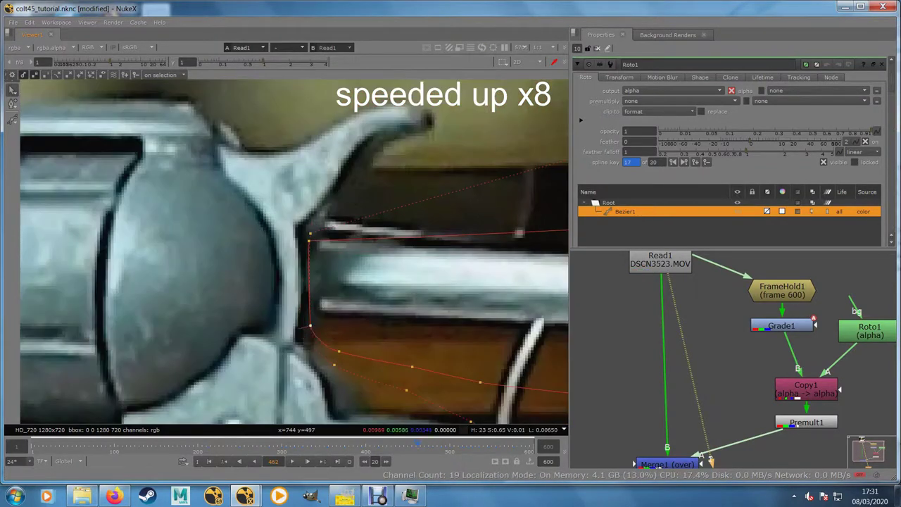
- Step back to frame 453 and align Bezier1's end points with the revolver's rear edge below the hammer
scroll(309, 243, "down", 3)
left_click_drag(309, 243, 143, 219)
scroll(143, 220, "up", 5)
key("Left")
key("Left")
key("Left")
key("Left")
key("Left")
key("Left")
key("Left")
key("Left")
key("Left")
scroll(281, 247, "down", 2)
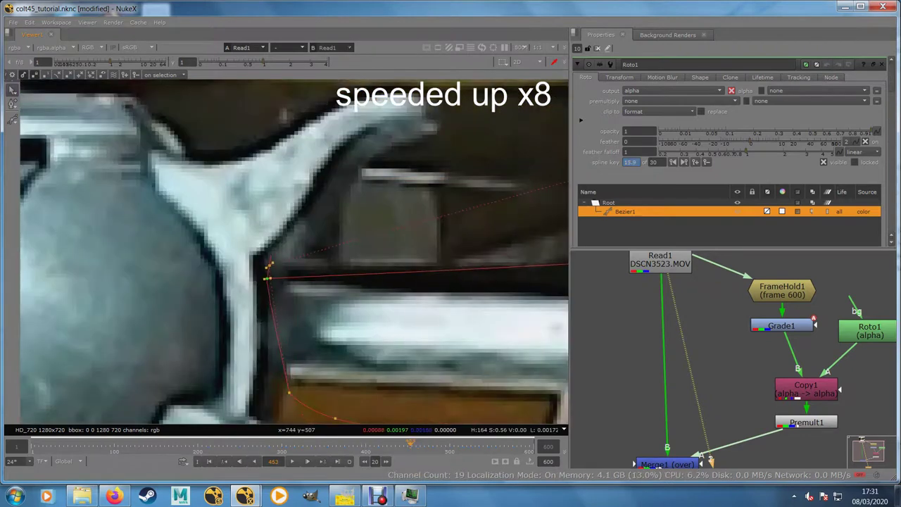
scroll(225, 253, "down", 2)
left_click_drag(268, 266, 205, 271)
- Step back to frame 443 and move Bezier1's lower end point onto the revolver's rear edge
key("Left")
key("Left")
key("Left")
key("Left")
key("Left")
key("Left")
key("Left")
key("Left")
key("Left")
key("Left")
scroll(225, 282, "down", 2)
scroll(176, 282, "up", 4)
left_click_drag(232, 378, 221, 375)
scroll(232, 338, "down", 1)
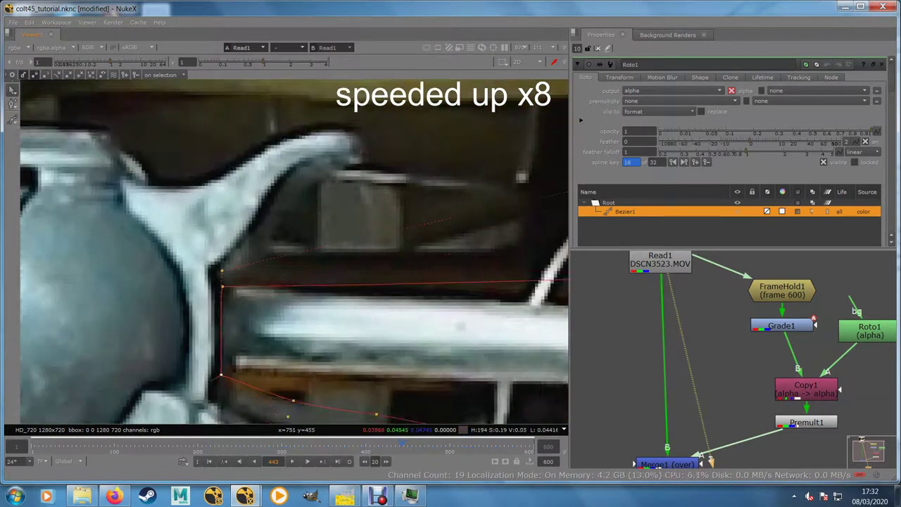
- Step back from frame 443 to frame 394, keyframing corrections to Bezier1's points at the revolver's rear edge
key("Left")
key("Left")
key("Left")
key("Left")
key("Left")
key("Left")
key("Left")
key("Left")
key("Left")
key("Left")
scroll(251, 337, "up", 3)
scroll(252, 338, "down", 3)
key("Left")
key("Left")
key("Left")
key("Left")
key("Left")
key("Left")
key("Left")
key("Left")
key("Left")
key("Left")
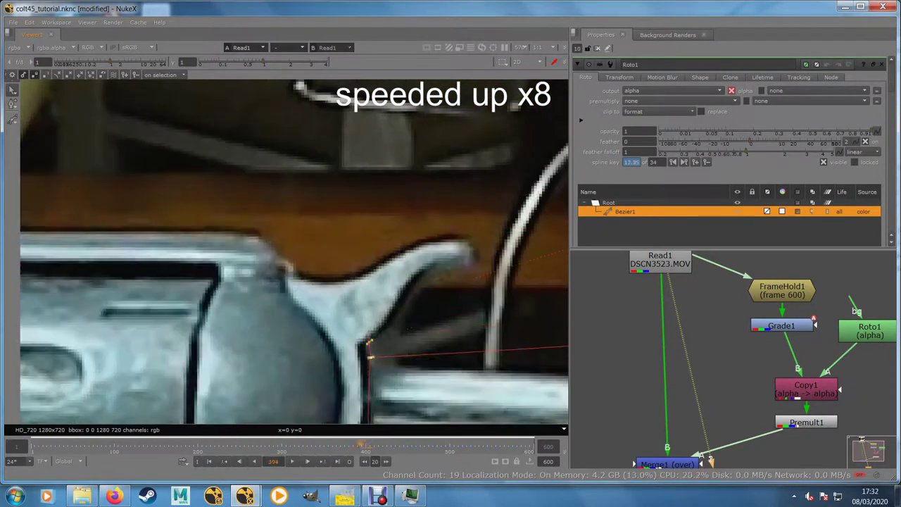
- At frame 406, fit Bezier1's end points to the revolver's rear edge behind the hammer
key("Left")
key("Left")
key("Left")
key("Left")
key("Left")
key("Left")
key("Left")
key("Left")
key("Left")
key("Left")
left_click_drag(342, 291, 333, 292)
left_click_drag(422, 296, 286, 258)
scroll(394, 321, "down", 5)
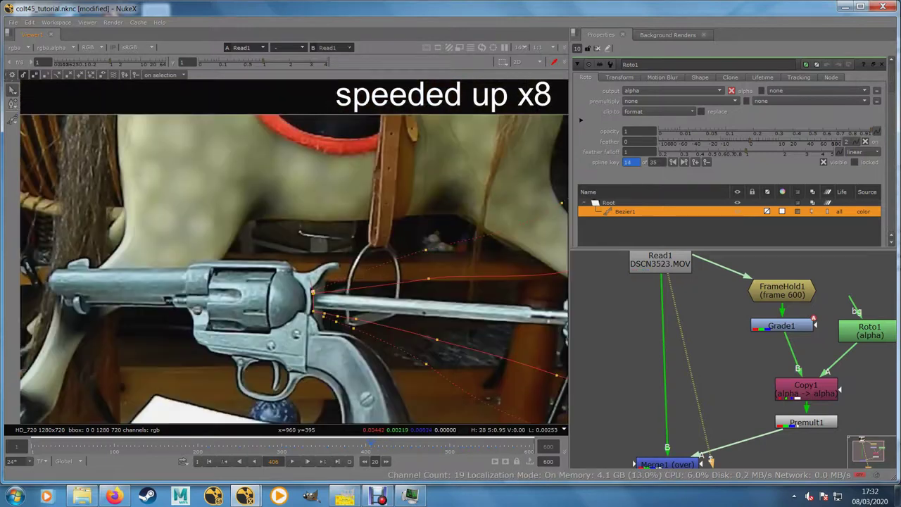
- Step back to frame 380 and keyframe Bezier1's end points against the revolver's rear edge below the hammer
scroll(341, 319, "up", 5)
key("Left")
key("Left")
key("Left")
key("Left")
key("Left")
key("Left")
key("Left")
key("Left")
key("Left")
key("Left")
key("Left")
key("Left")
key("Left")
key("Left")
key("Left")
key("Left")
key("Left")
key("Left")
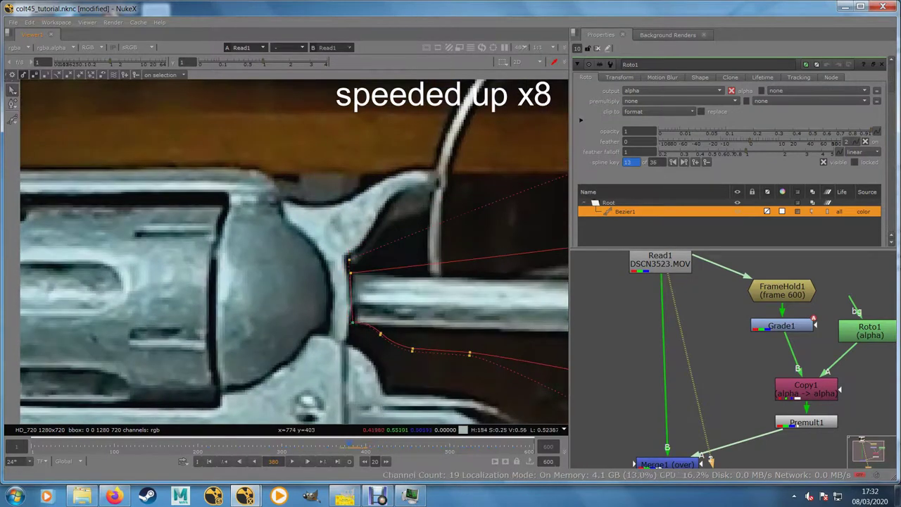
- Step back from frame 380 into the 340s, keyframing Bezier1's end points to follow the revolver's rear edge
key("Left")
key("Left")
key("Left")
key("Left")
key("Left")
key("Left")
key("Left")
key("Left")
key("Left")
key("Left")
key("Left")
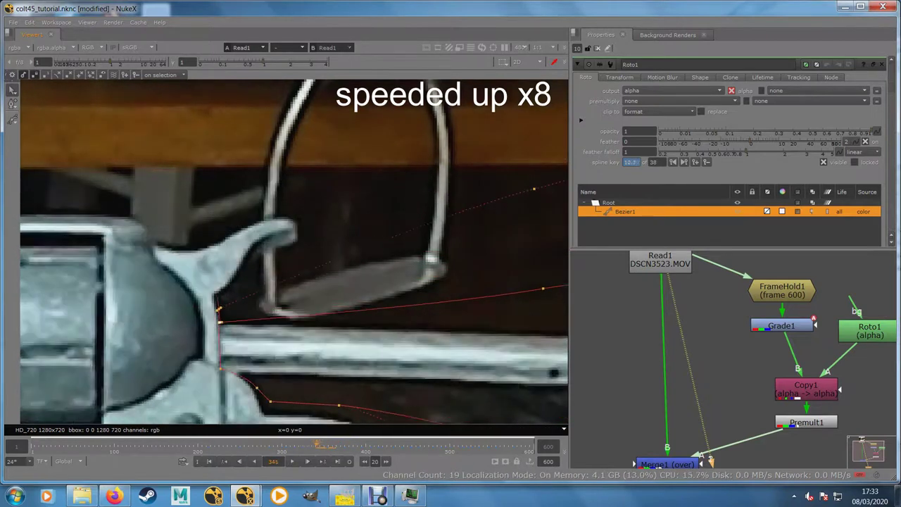
- Move Bezier1's lower end point onto the revolver's rear edge at frame 328 and check the fit up to frame 333
key("Left")
key("Left")
key("Left")
key("Left")
key("Left")
key("Left")
key("Left")
key("Left")
key("Left")
key("Left")
key("Left")
key("Left")
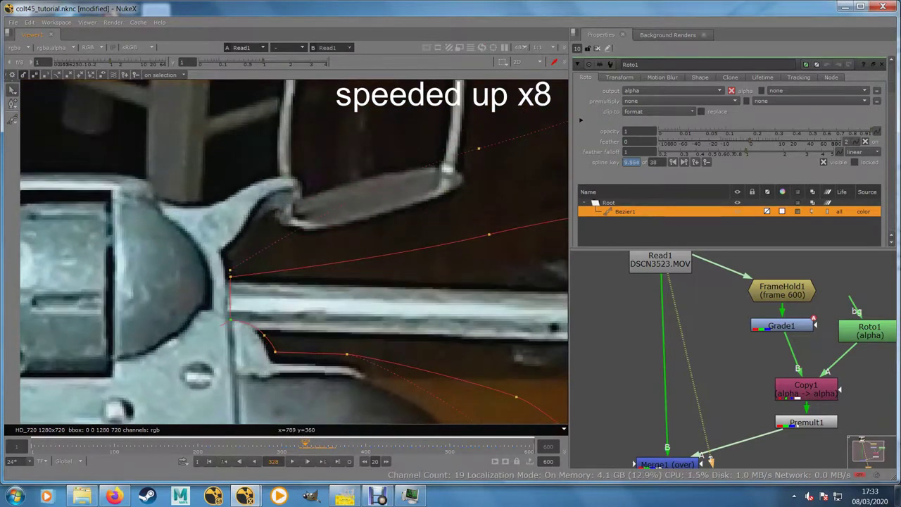
key("Right")
key("Right")
key("Right")
key("Right")
key("Right")
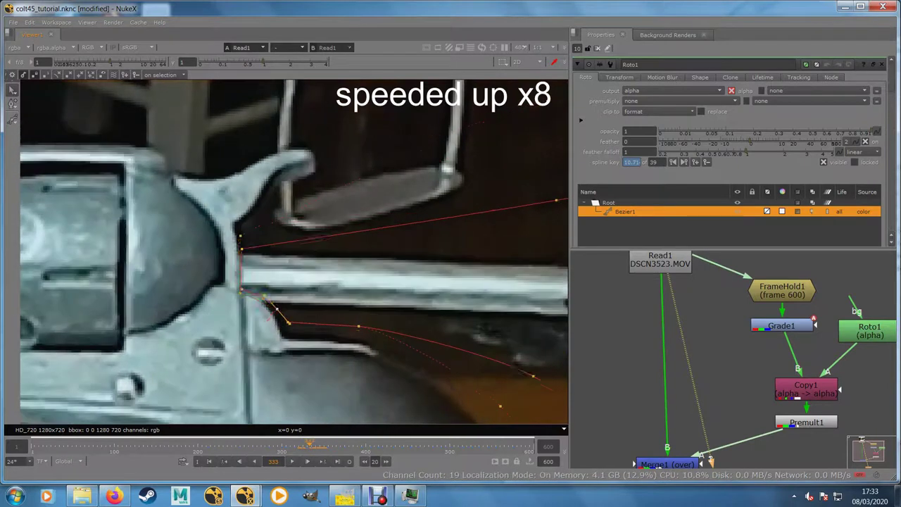
- Step back to frame 305 and fit Bezier1's lower points to the curved frame section above the grip
key("Left")
key("Left")
key("Left")
key("Left")
key("Left")
key("Left")
key("Left")
key("Left")
key("Left")
key("Left")
key("Left")
key("Left")
key("Left")
key("Left")
key("Left")
key("Left")
key("Left")
key("Left")
key("Left")
key("Left")
key("Left")
key("Left")
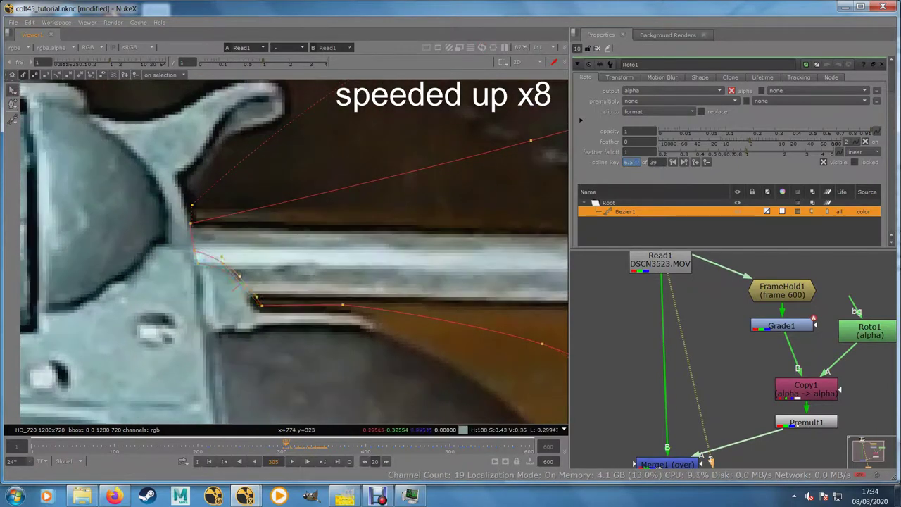
- At frame 302, place Bezier1's lower corner point where the curved frame section meets the top of the grip
key("Left")
key("Left")
key("Left")
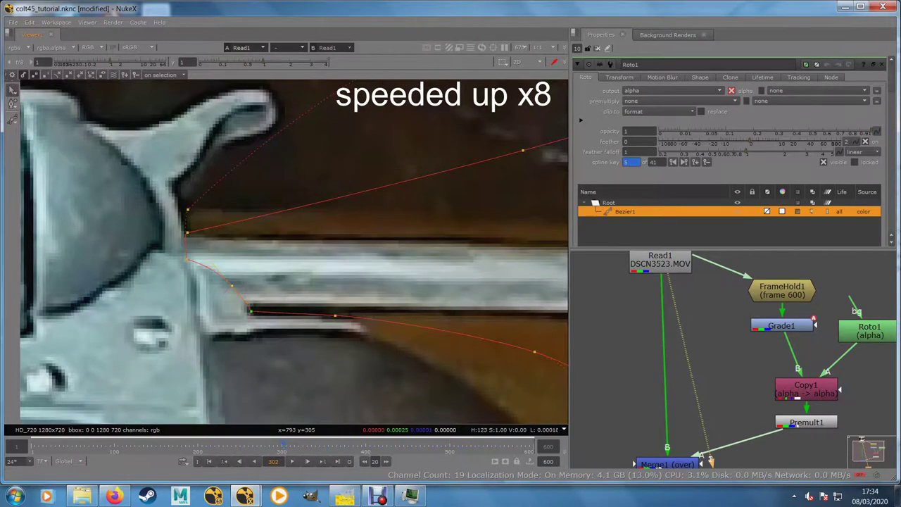
- At frame 297, keyframe Bezier1's lower points to follow the frame and the grip's upper edge
key("Left")
key("Left")
key("Left")
key("Left")
key("Left")
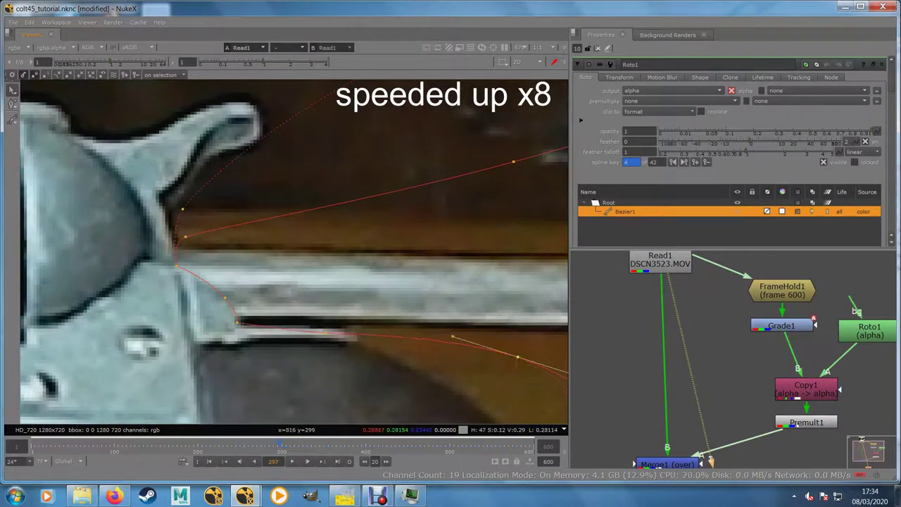
- Check Bezier1's fit behind the hammer frame by frame between frames 293 and 307
key("Left")
key("Left")
key("Left")
key("Left")
key("Right")
key("Right")
key("Right")
key("Right")
key("Right")
key("Right")
key("Right")
key("Right")
key("Right")
key("Right")
key("Right")
key("Right")
key("Right")
key("Right")
key("Left")
key("Left")
key("Left")
key("Left")
key("Left")
key("Left")
key("Left")
key("Left")
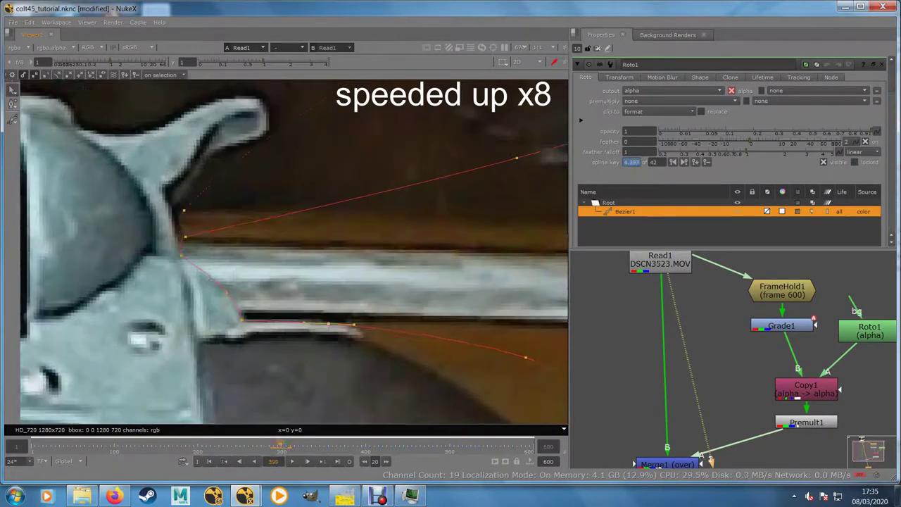
- At frame 304, refine Bezier1's lower end point at the revolver's rear edge below the rod
key("Right")
key("Right")
key("Right")
key("Right")
key("Right")
key("Right")
key("Right")
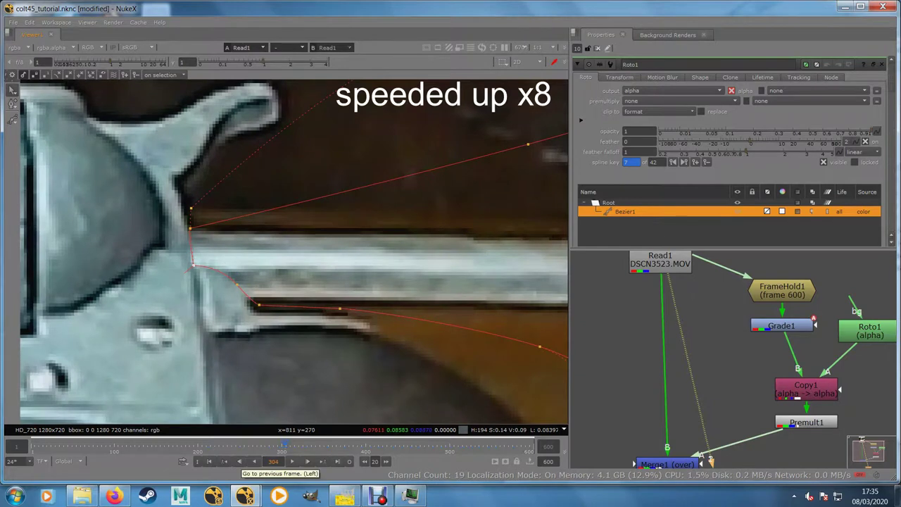
- Step back from frame 304 to frame 270 and examine Bezier1's fit along the revolver's rear edge
key("Left")
key("Left")
key("Left")
key("Left")
key("Left")
key("Left")
key("Left")
key("Left")
key("Left")
key("Left")
key("Left")
key("Left")
key("Left")
key("Left")
key("Left")
key("Left")
key("Left")
key("Left")
key("Left")
key("Left")
key("Left")
key("Left")
key("Left")
key("Left")
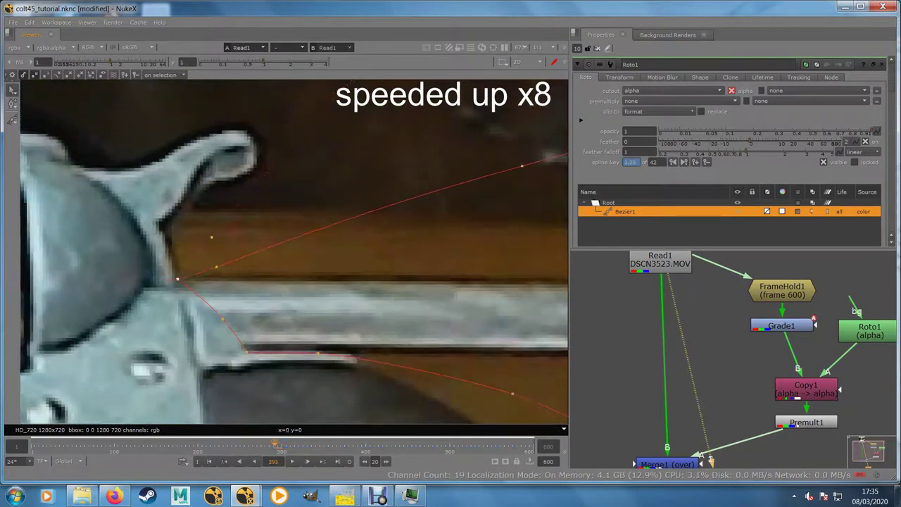
key("Left")
key("Left")
key("Left")
key("Left")
key("Left")
key("Left")
key("Left")
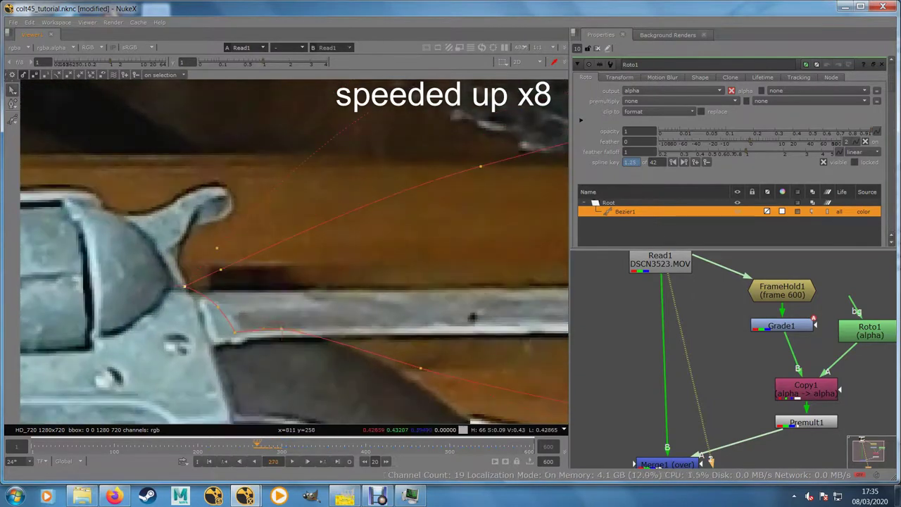
- At frame 270, adjust Bezier1's outer points above and behind the hand holding the rod
scroll(185, 291, "down", 5)
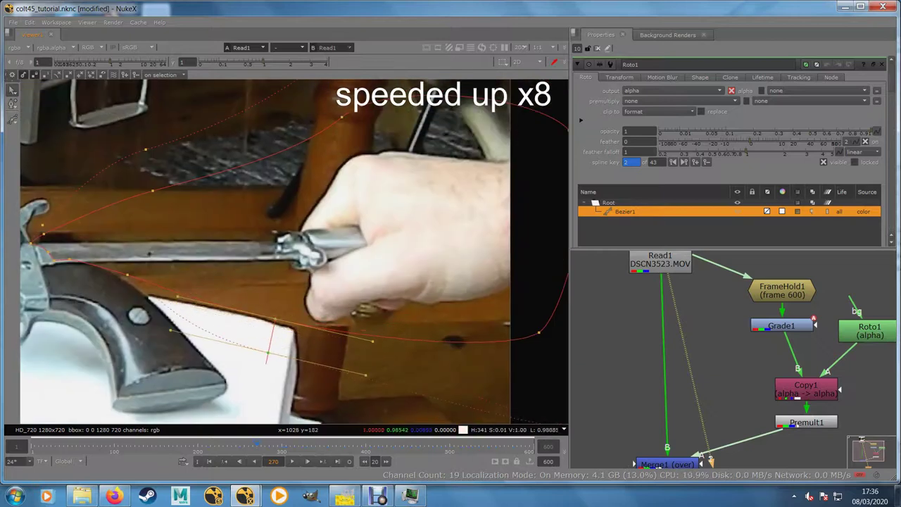
left_click_drag(339, 119, 345, 135)
left_click_drag(538, 171, 530, 200)
- Review Bezier1 around the hand between frames 265 and 285 and delete one of its spline keys
key("Left")
key("Left")
key("Left")
key("Left")
key("Left")
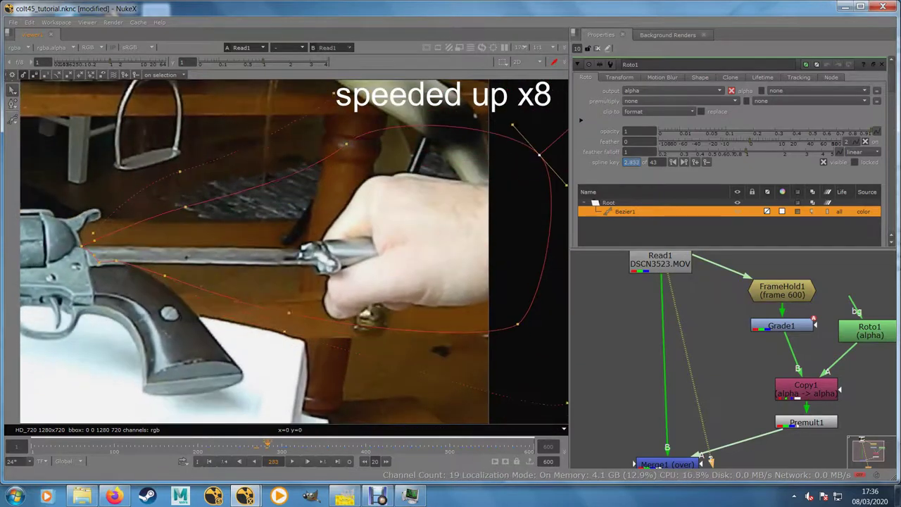
left_click(707, 162)
left_click_drag(86, 308, 233, 302)
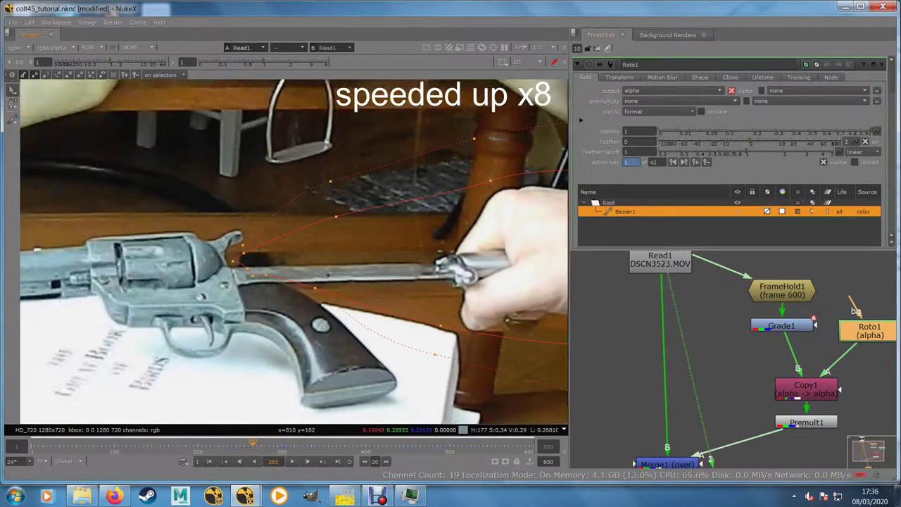
- At frame 265, refit Bezier1's points at the revolver's rear edge and check the fit over the following frames
scroll(227, 302, "up", 4)
left_click_drag(212, 169, 283, 266)
key("Right")
key("Right")
key("Right")
key("Right")
key("Right")
key("Right")
key("Right")
key("Right")
key("Right")
key("Right")
key("Right")
key("Right")
key("Right")
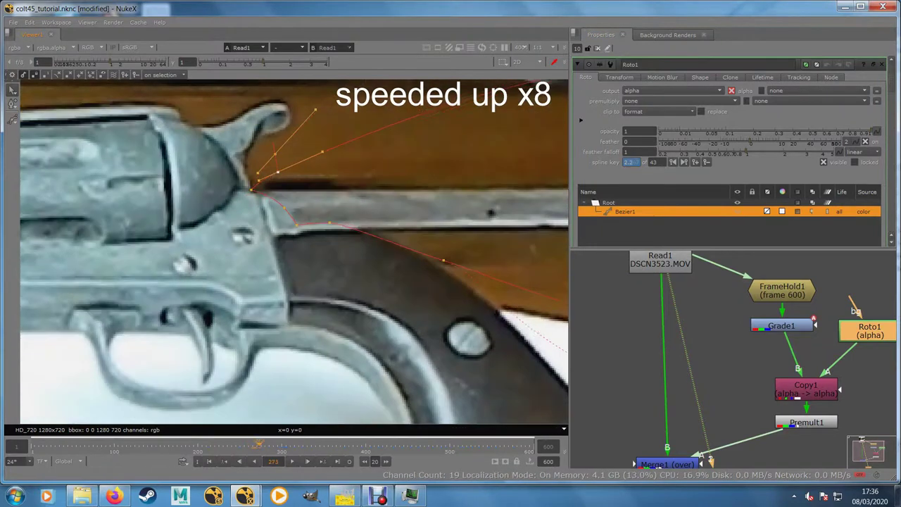
- At frame 251, fit Bezier1 to the revolver's rear edge and move its lower points outwards around the hand
key("Left")
key("Left")
key("Left")
key("Left")
key("Left")
key("Left")
key("Left")
key("Left")
key("Left")
key("Left")
key("Left")
key("Left")
key("Left")
key("Left")
key("Left")
key("Left")
key("Left")
key("Left")
key("Left")
key("Left")
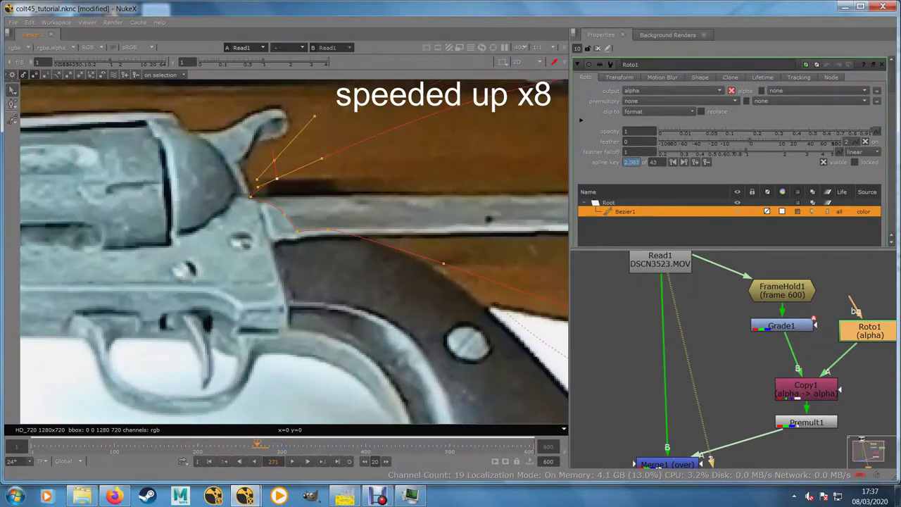
left_click_drag(200, 139, 371, 299)
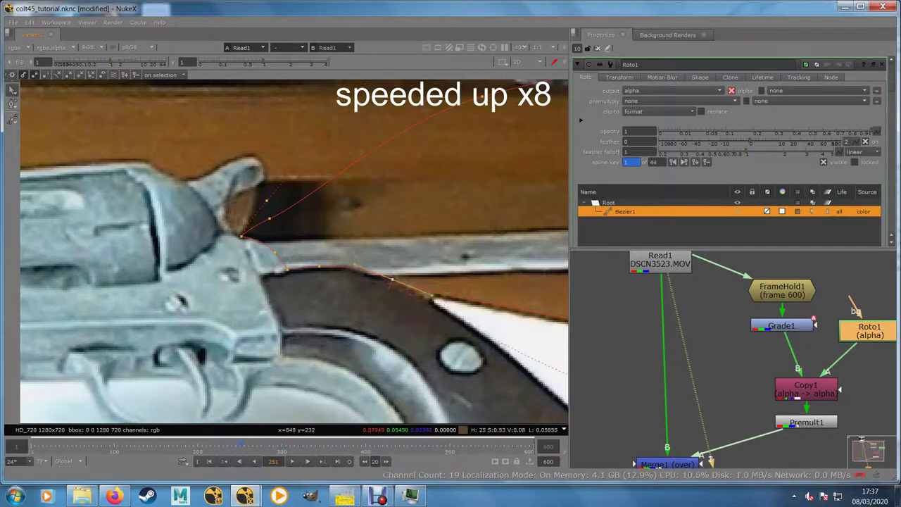
scroll(294, 252, "down", 4)
left_click_drag(461, 328, 356, 269)
left_click_drag(279, 277, 306, 296)
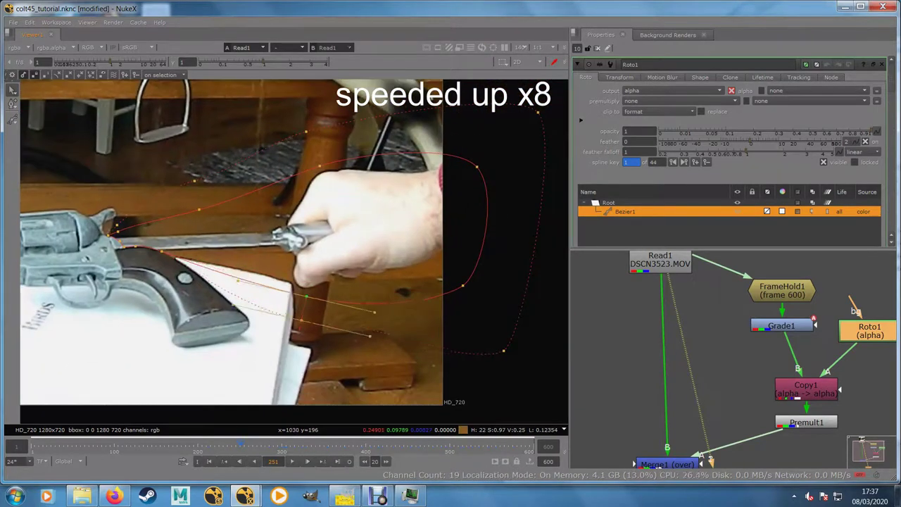
left_click_drag(462, 284, 511, 284)
- At frame 231, refit Bezier1's points behind the hammer and along the top of the revolver's grip
key("shift+Left")
scroll(161, 240, "up", 3)
left_click_drag(130, 96, 368, 241)
left_click_drag(249, 169, 255, 173)
scroll(141, 236, "up", 4)
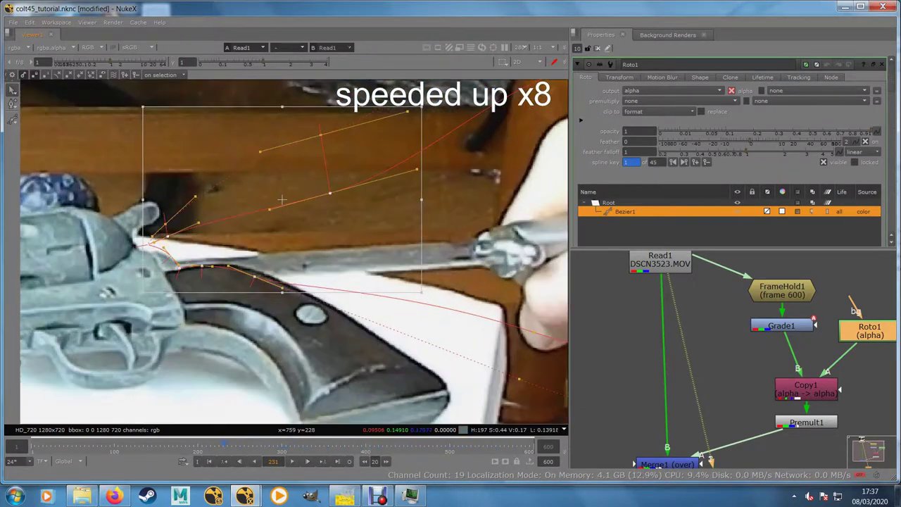
left_click(221, 265)
scroll(293, 251, "down", 6)
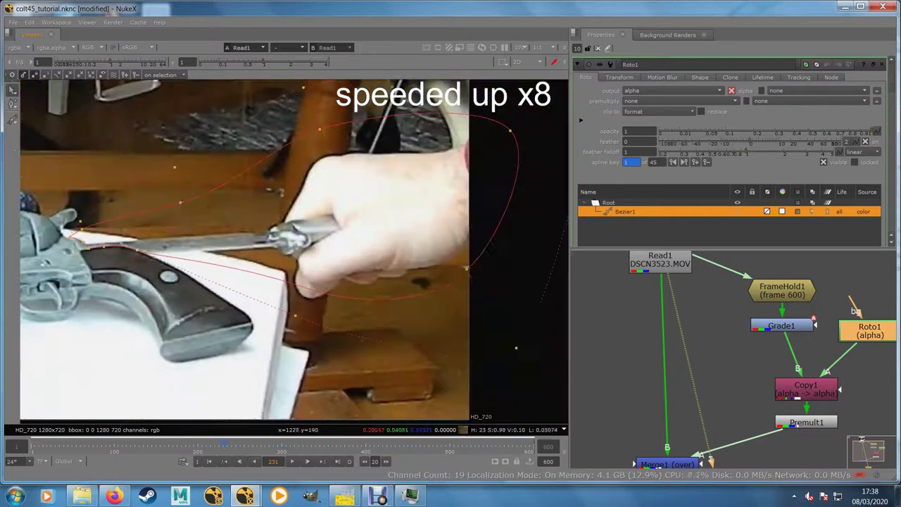
- At frame 231, bring Bezier1's upper points behind the hammer closer to the rod
scroll(125, 260, "up", 3)
left_click_drag(127, 261, 174, 340)
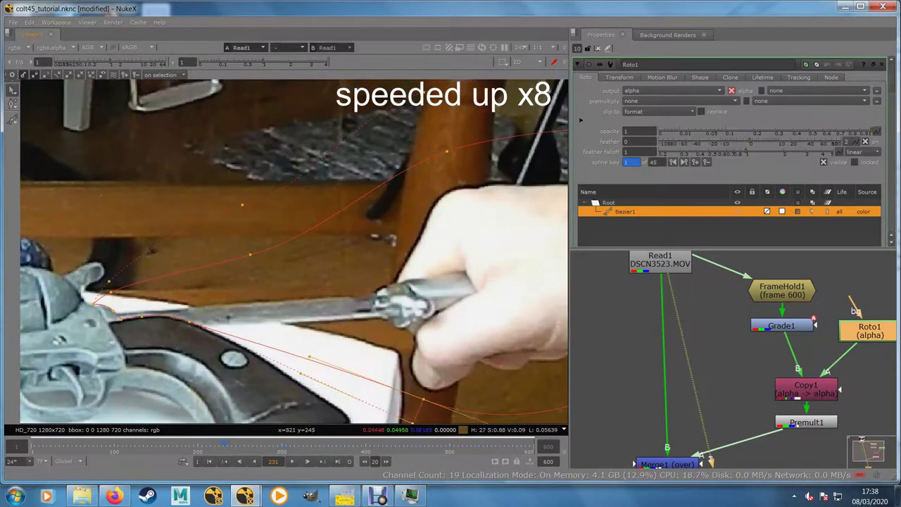
left_click_drag(111, 293, 114, 297)
left_click_drag(250, 256, 299, 261)
scroll(365, 215, "down", 4)
- At frame 211, move Bezier1's rear points onto the revolver's edge and pull its lower point in along the grip
key("shift+Left")
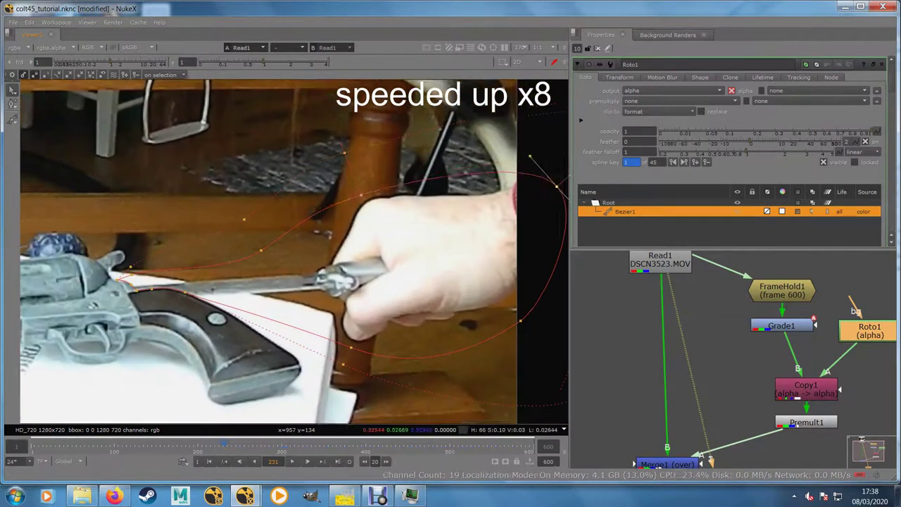
scroll(134, 239, "up", 6)
left_click_drag(169, 163, 444, 305)
left_click_drag(351, 237, 116, 170)
scroll(268, 310, "down", 2)
scroll(353, 317, "up", 4)
left_click(390, 285)
left_click(549, 303)
left_click_drag(549, 303, 380, 289)
- At frame 211, nudge Bezier1's selected points into line with the top of the grip
left_click_drag(111, 219, 305, 271)
scroll(216, 248, "up", 1)
left_click_drag(242, 222, 247, 218)
scroll(211, 248, "down", 3)
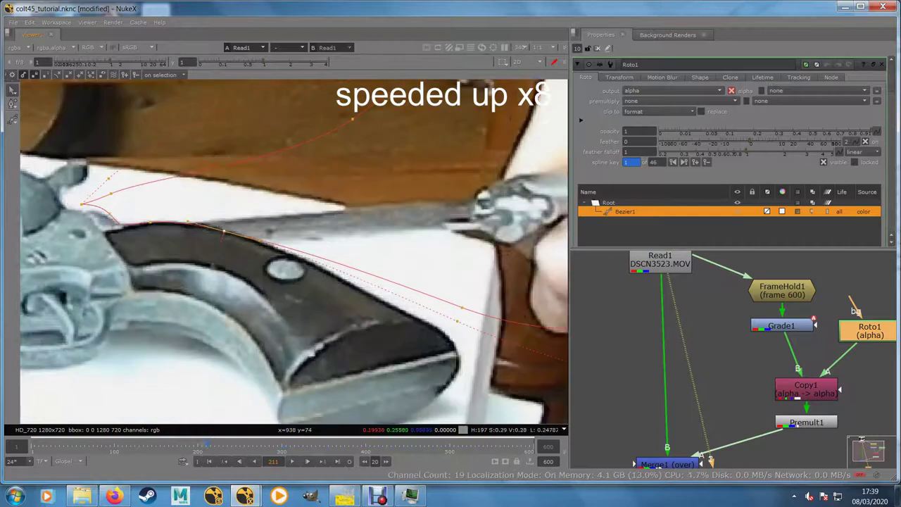
- At frame 191, fit Bezier1's lower edge to the upper outline of the grip below the rod
key("shift+Left")
scroll(157, 232, "up", 2)
left_click_drag(157, 223, 157, 228)
left_click_drag(358, 281, 268, 257)
left_click(502, 326)
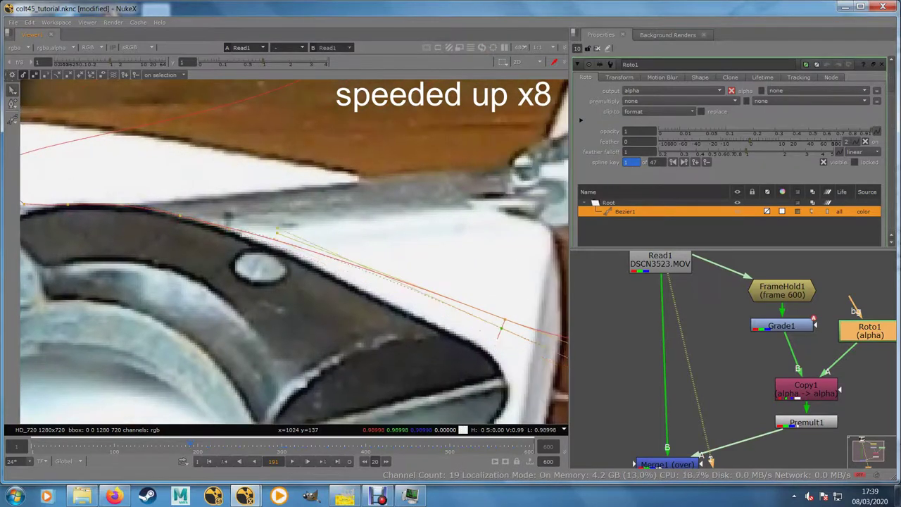
scroll(166, 207, "up", 3)
scroll(365, 310, "down", 2)
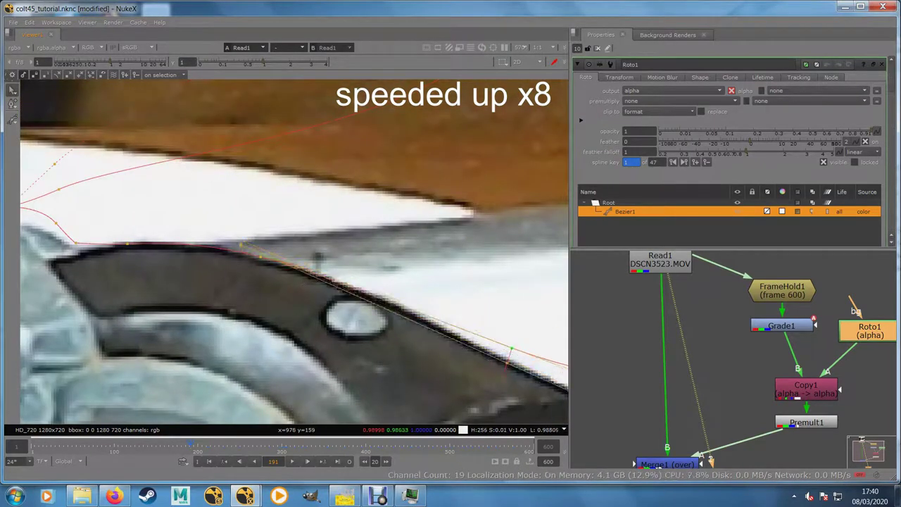
left_click_drag(511, 348, 497, 340)
left_click_drag(283, 260, 397, 293)
scroll(398, 293, "down", 1)
scroll(176, 331, "down", 2)
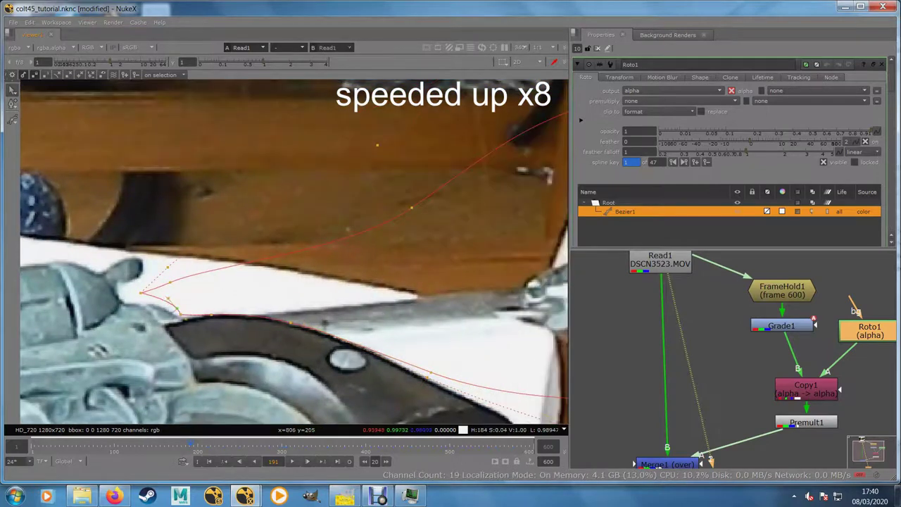
- At frame 191, lower Bezier1's upper edge between the hammer and the hand
left_click_drag(199, 259, 212, 278)
left_click_drag(412, 207, 303, 253)
scroll(423, 243, "down", 2)
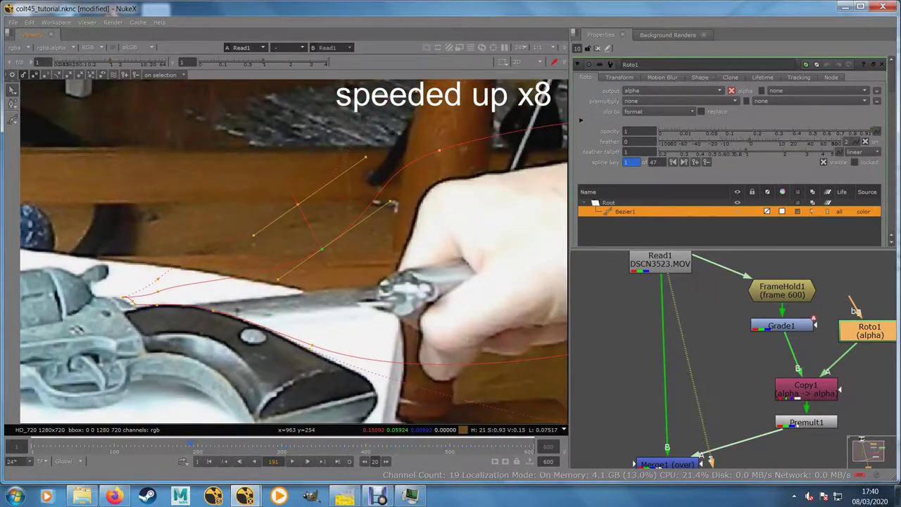
- View the Merge1 composite and check the patch around the revolver between frames 191 and 186
left_click_drag(732, 394, 698, 333)
left_click(694, 465)
key("1")
scroll(227, 311, "down", 3)
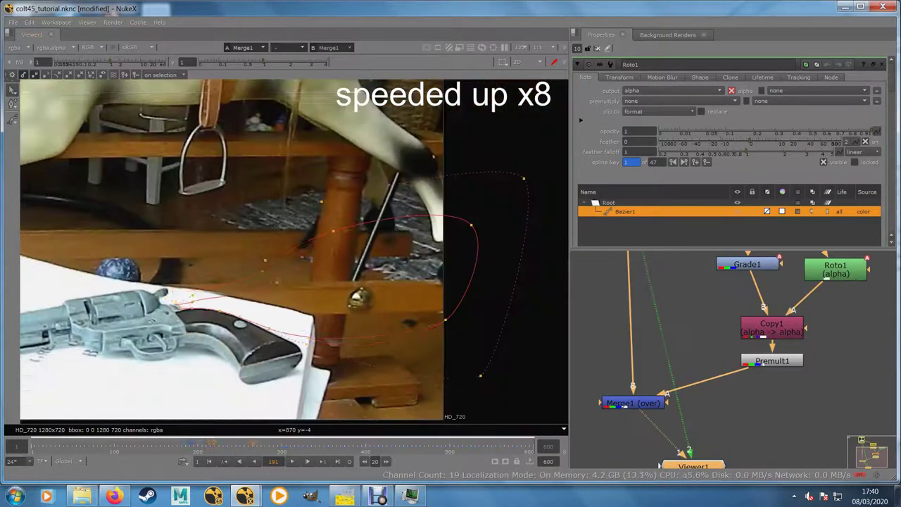
mouse_move(190, 444)
left_mouse_down()
mouse_move(244, 445)
mouse_move(186, 445)
left_mouse_up()
left_click_drag(704, 303, 731, 403)
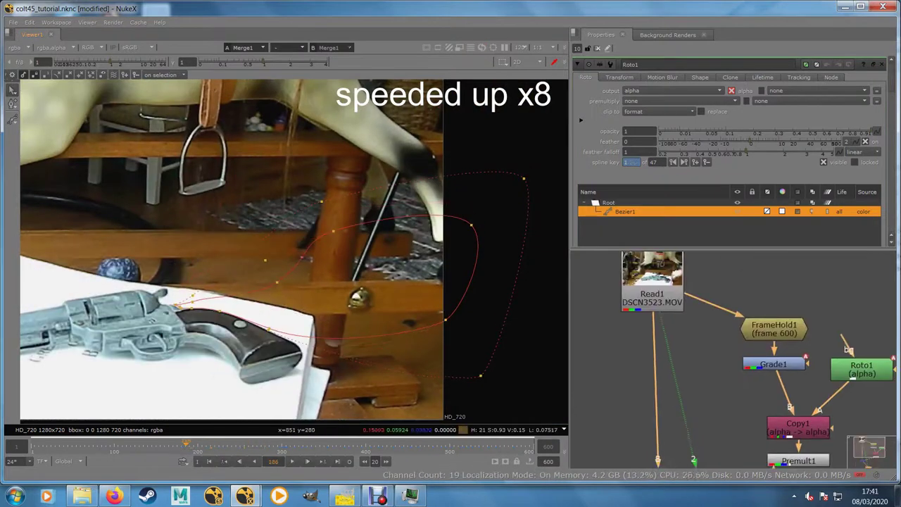
- At frame 191, move Bezier1's upper points outwards above the book's edge behind the hammer
scroll(211, 298, "up", 4)
left_click(206, 445)
key("shift+Left")
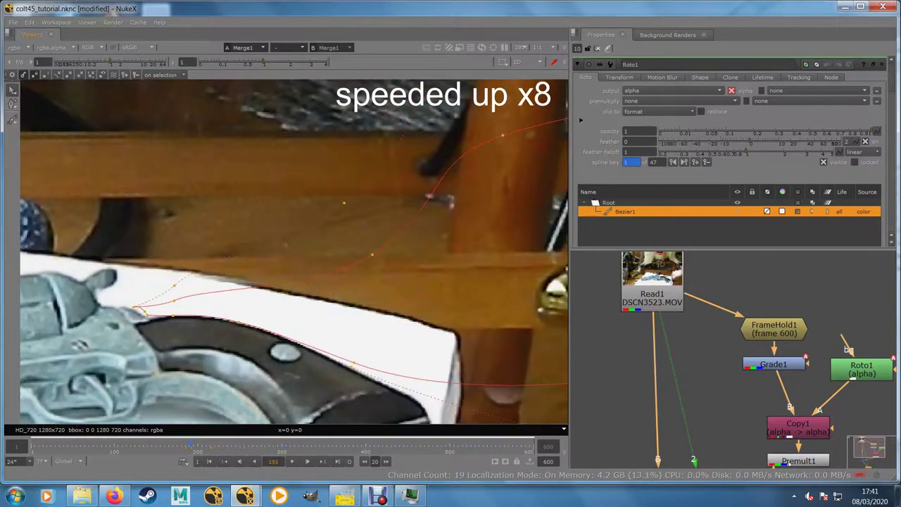
left_click_drag(428, 197, 242, 222)
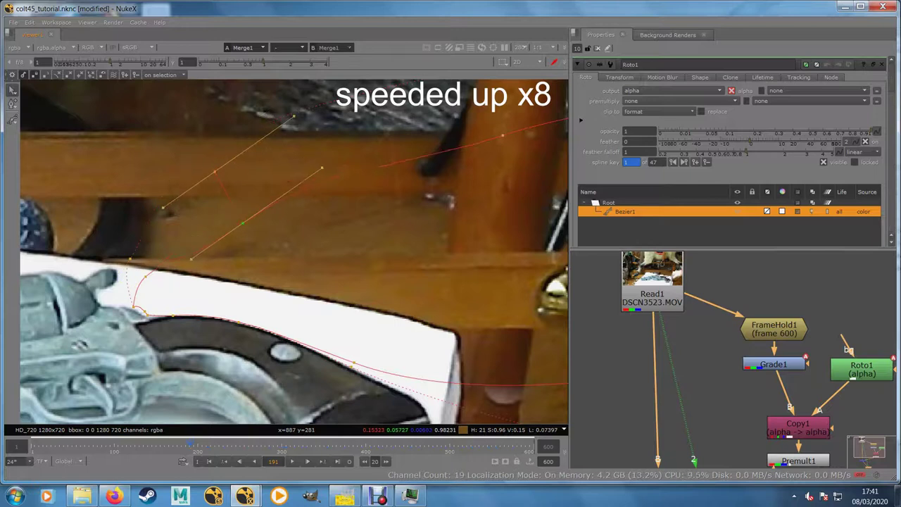
- Return to the Read1 footage and, at frame 1, adjust Bezier1's lower edge along the revolver's grip
scroll(197, 327, "down", 3)
key("2")
key("Home")
scroll(160, 359, "up", 4)
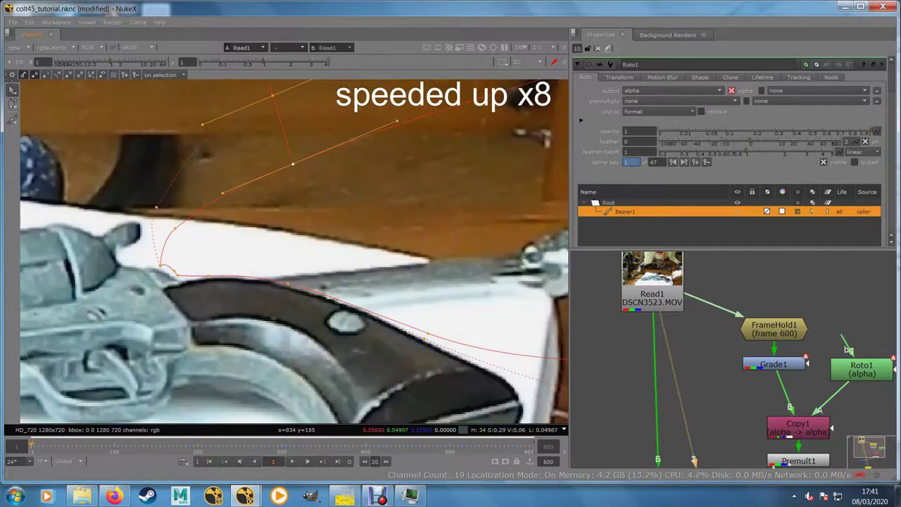
left_click(288, 286)
scroll(260, 297, "up", 2)
scroll(197, 288, "down", 3)
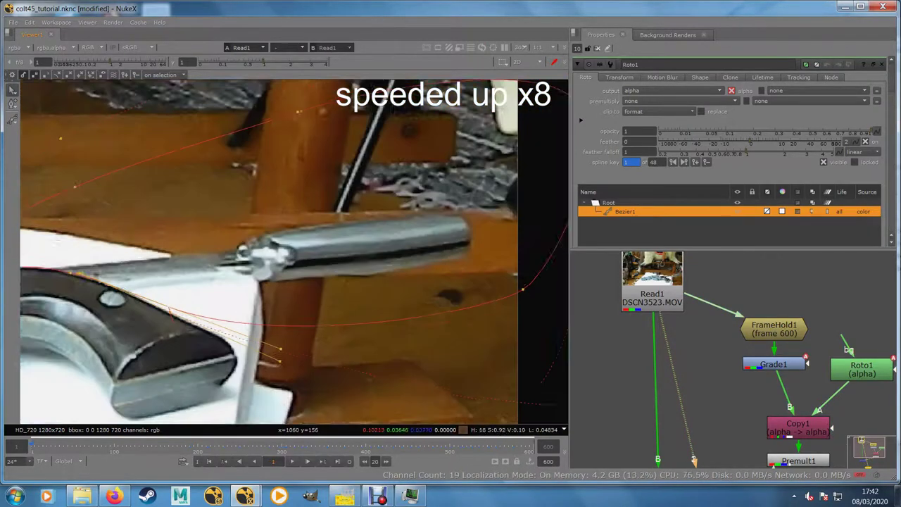
- Advance from frame 1 and adjust Bezier1's points at the revolver's rear edge on a mid-range frame
left_click_drag(31, 446, 232, 446)
scroll(143, 245, "up", 2)
left_click_drag(134, 215, 281, 282)
left_click_drag(232, 446, 312, 446)
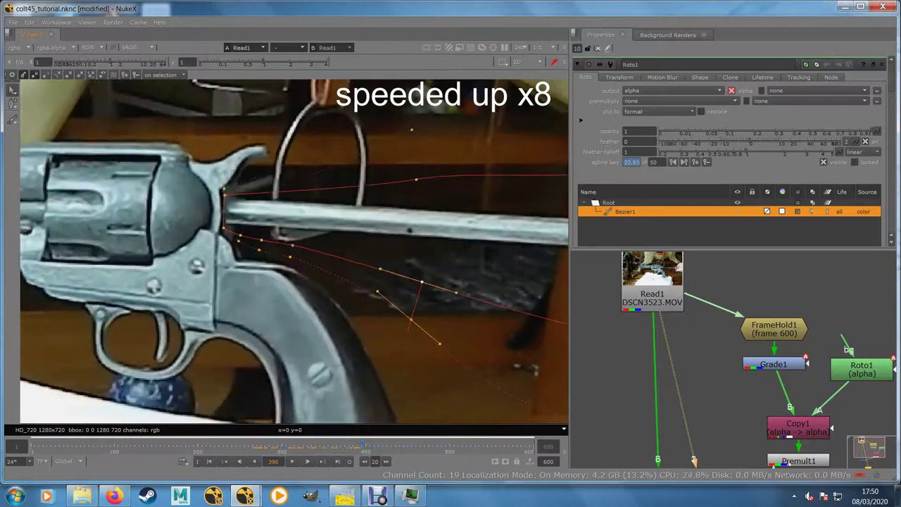
- At frame 429 and shortly after it, refine Bezier1's end points behind the revolver's hammer around the rod
left_click_drag(388, 446, 390, 446)
left_click_drag(188, 179, 193, 180)
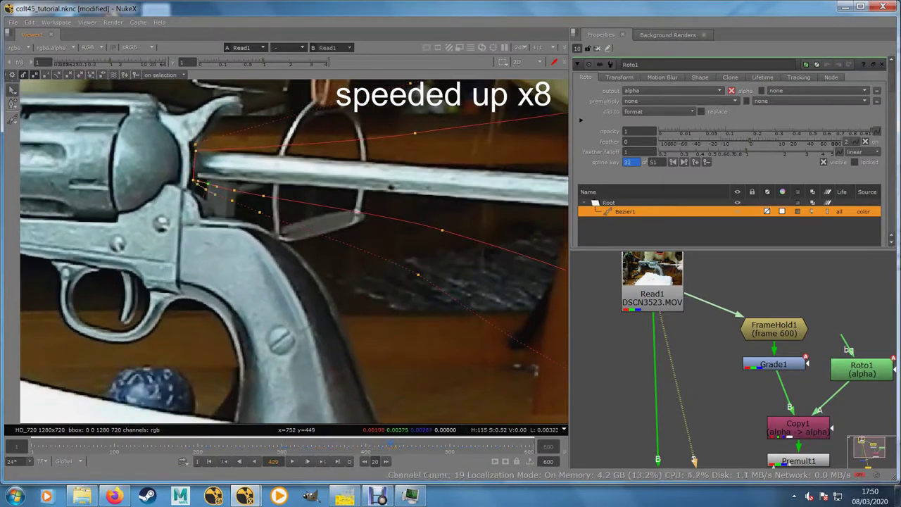
left_click_drag(390, 445, 398, 446)
left_click_drag(197, 141, 192, 136)
left_click_drag(398, 446, 414, 446)
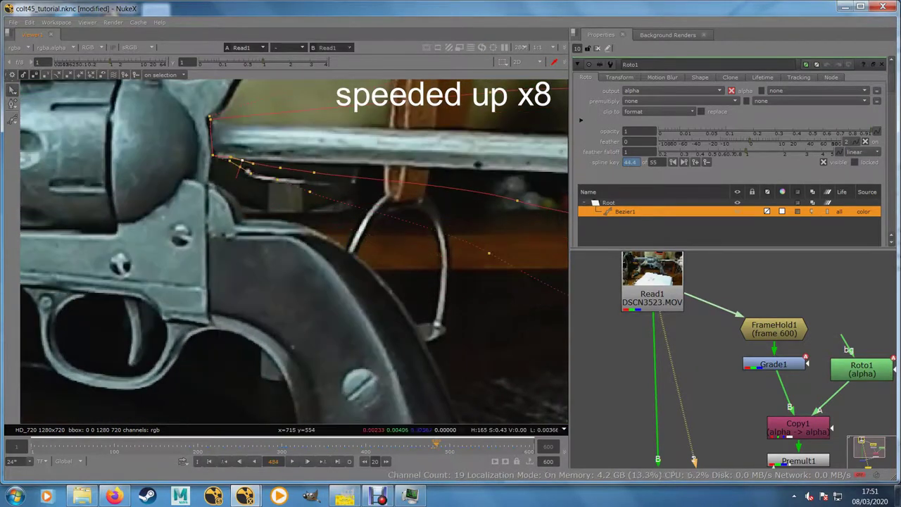
- Review Bezier1's fit behind the hammer from frame 484 through frame 490 and beyond, and back to frames 447 and 404
key("Left")
key("Left")
key("Left")
key("Left")
key("alt+Right")
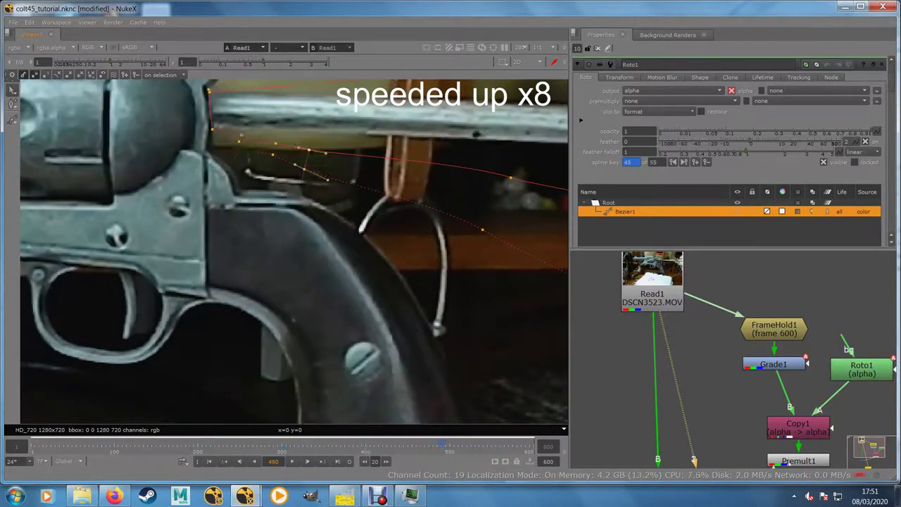
key("alt+Right")
scroll(242, 143, "up", 1)
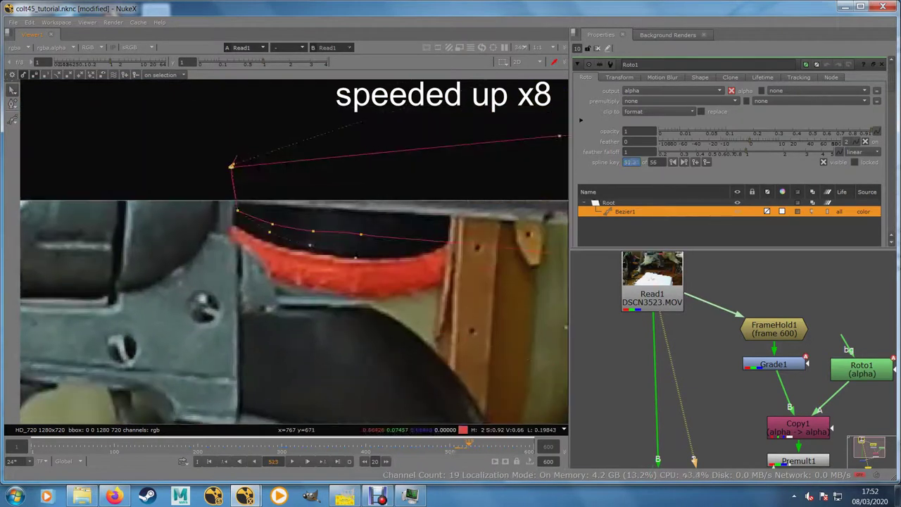
scroll(253, 212, "down", 2)
left_click_drag(457, 444, 405, 444)
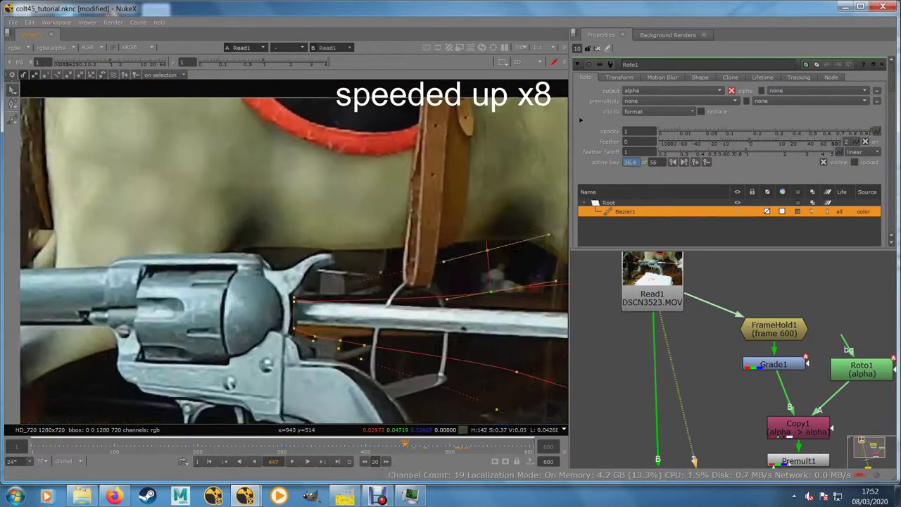
scroll(253, 324, "up", 3)
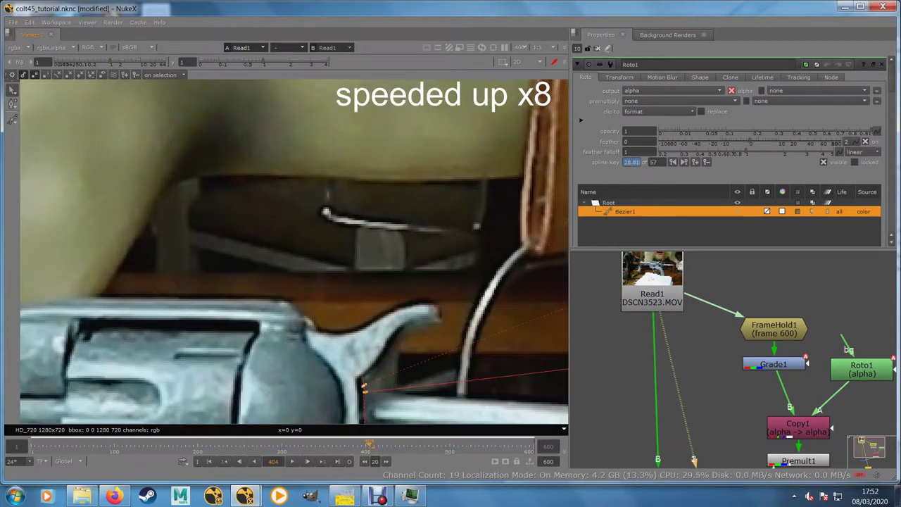
scroll(240, 247, "down", 2)
scroll(246, 261, "down", 2)
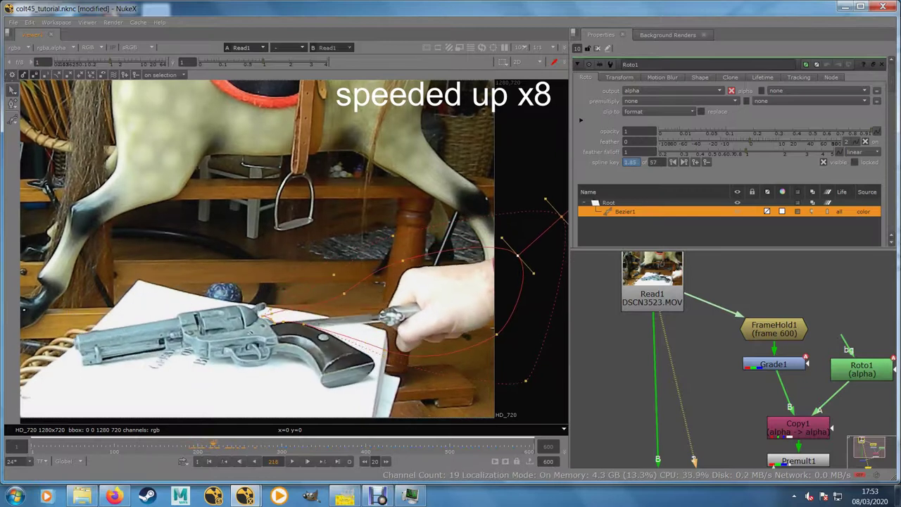
- Reposition Bezier1's outer points around the hand and sleeve at frames 169 and 186
key("ctrl+a")
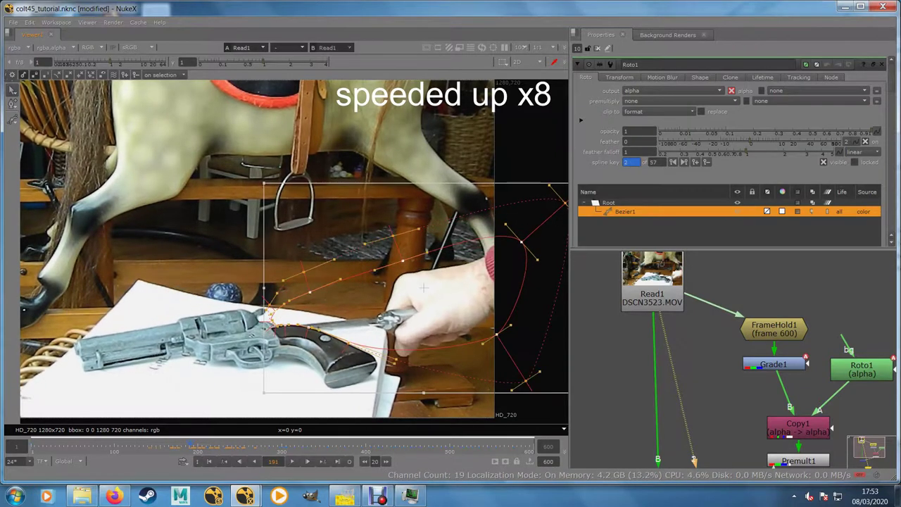
left_click(497, 338)
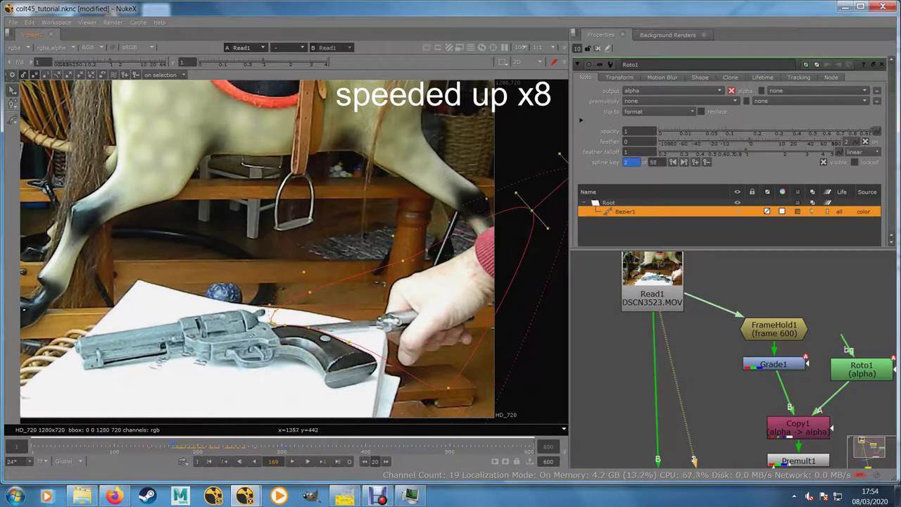
left_click_drag(172, 447, 186, 446)
left_click_drag(532, 210, 540, 230)
left_click_drag(449, 387, 465, 378)
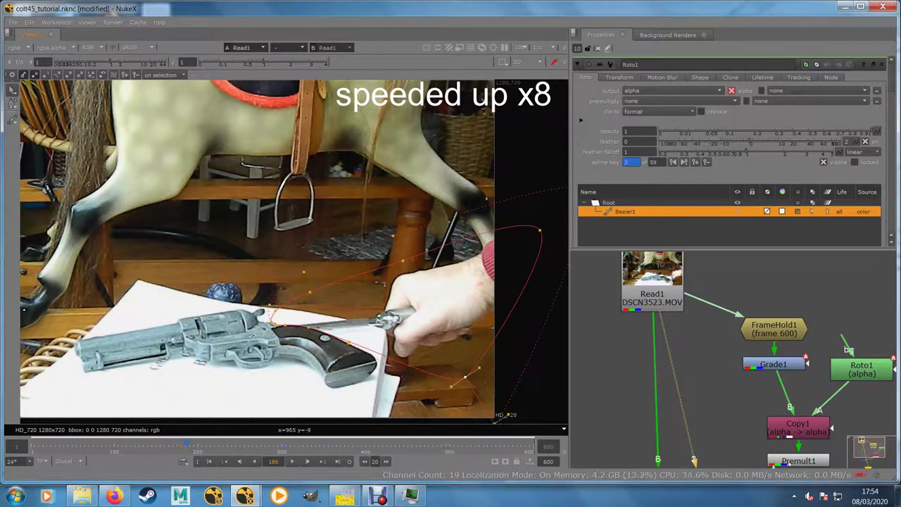
- At frame 148 and a little earlier, adjust Bezier1's outer and upper points around the hand letting go of the rod
left_click_drag(187, 447, 153, 447)
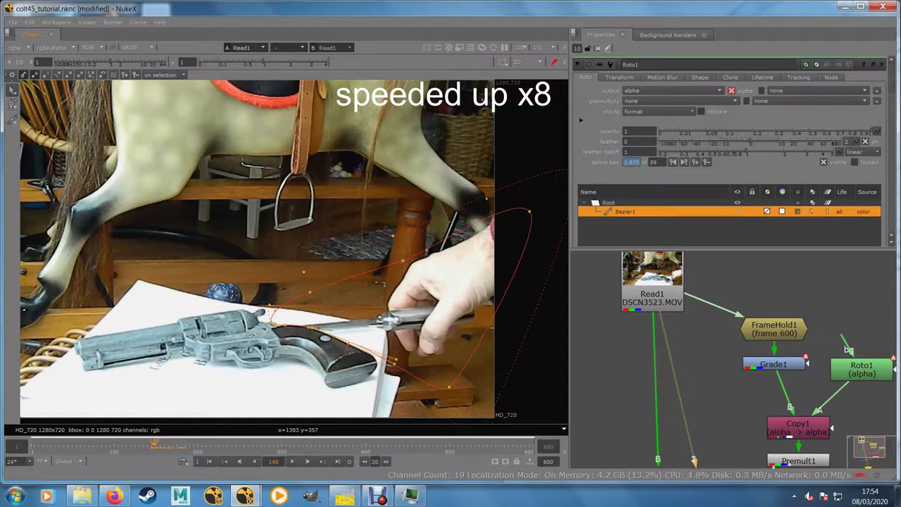
left_click_drag(532, 210, 534, 200)
left_click_drag(153, 447, 143, 446)
left_click_drag(403, 261, 409, 247)
left_click_drag(451, 384, 466, 373)
- At frame 75, raise Bezier1's outer corner and adjust its upper points beside the rocking horse's leg
left_click_drag(143, 446, 93, 446)
left_click_drag(535, 204, 524, 149)
left_click_drag(401, 226, 337, 291)
left_click_drag(503, 177, 485, 111)
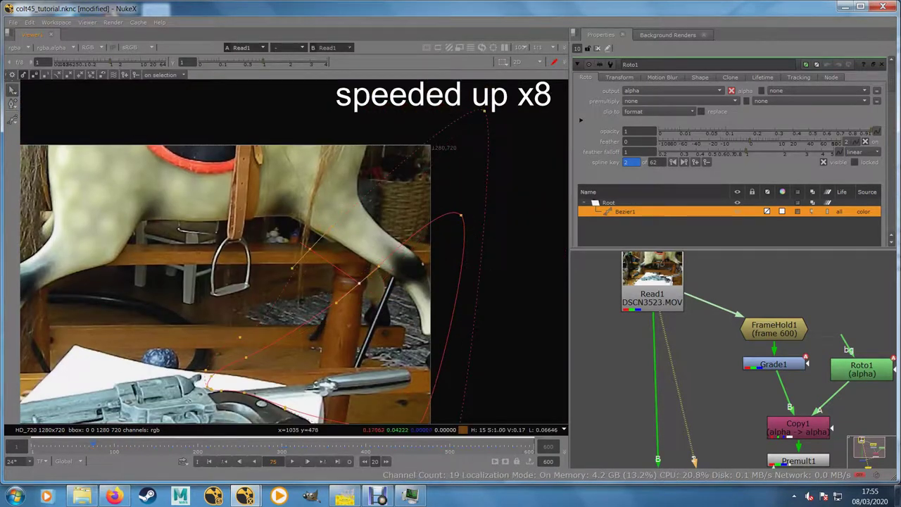
left_click_drag(310, 249, 334, 253)
left_click_drag(333, 282, 338, 310)
- Four frames before frame 75, raise Bezier1's outer corner further and adjust its upper edge
key("Left")
key("Left")
key("Left")
key("Left")
left_click_drag(465, 244, 455, 151)
left_click_drag(364, 311, 345, 311)
- At frame 1, reposition Bezier1's upper feather points above the revolver and rod
scroll(281, 330, "down", 1)
left_click_drag(90, 446, 31, 446)
scroll(311, 264, "down", 1)
left_click_drag(311, 265, 350, 201)
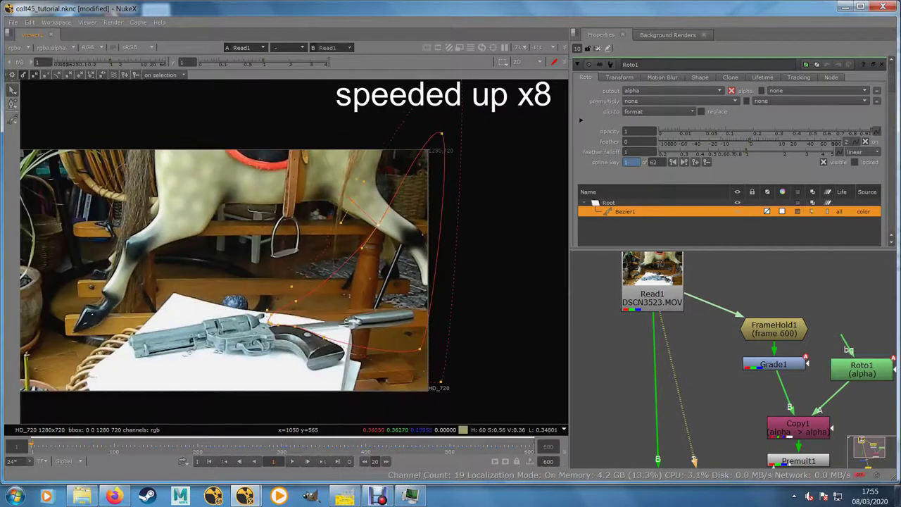
left_click(291, 286)
- View the Merge1 composite, scrub through the frames to check the patch, and close the Roto1 properties
left_click_drag(711, 422, 712, 316)
left_click(660, 397)
key("1")
left_click_drag(31, 446, 102, 446)
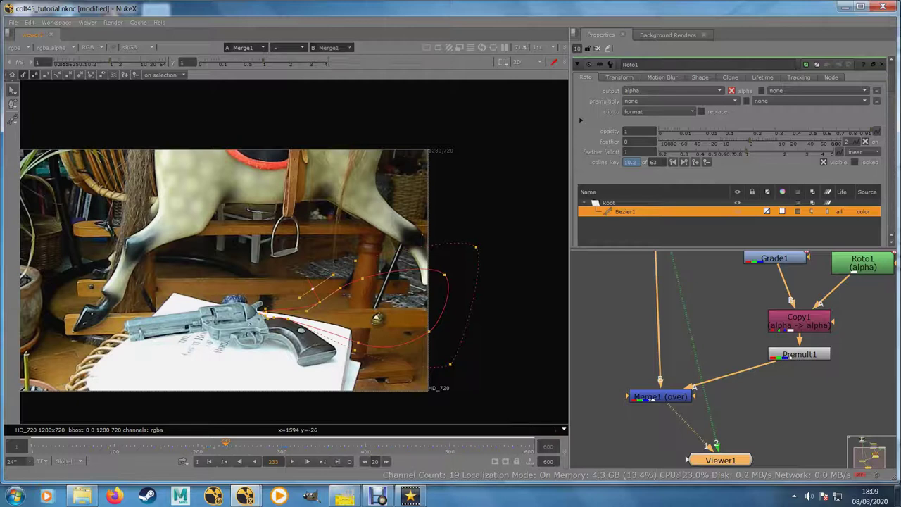
left_click(881, 65)
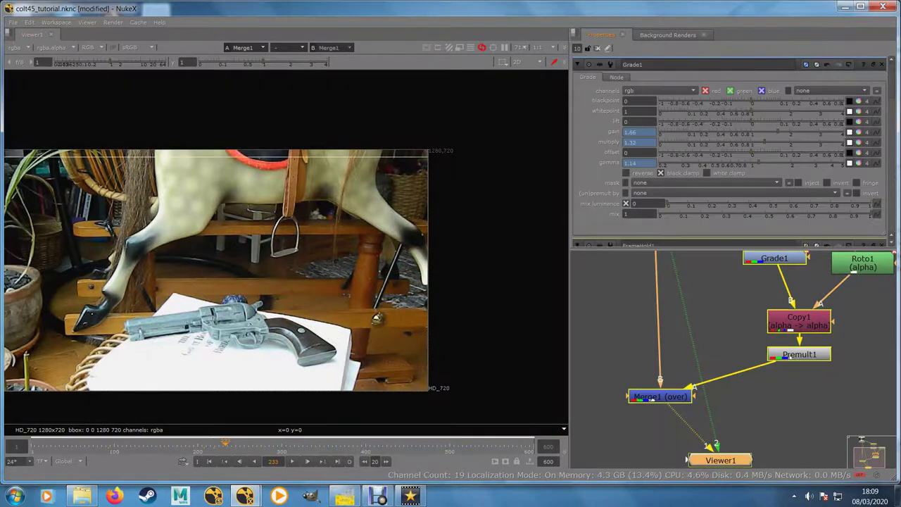
- Return to frame 14 and play the Merge1 composite to check the patched area
left_click_drag(271, 370, 295, 348)
scroll(352, 341, "up", 1)
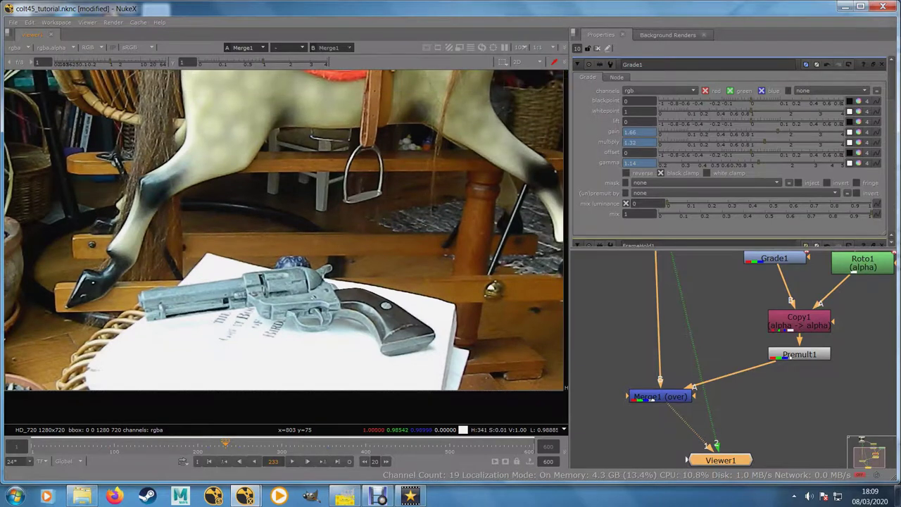
left_click_drag(93, 445, 42, 445)
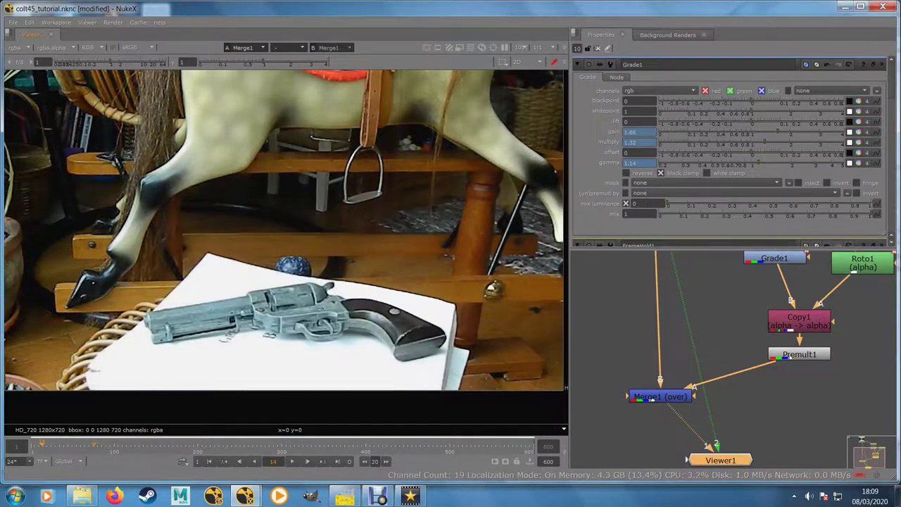
left_click(292, 461)
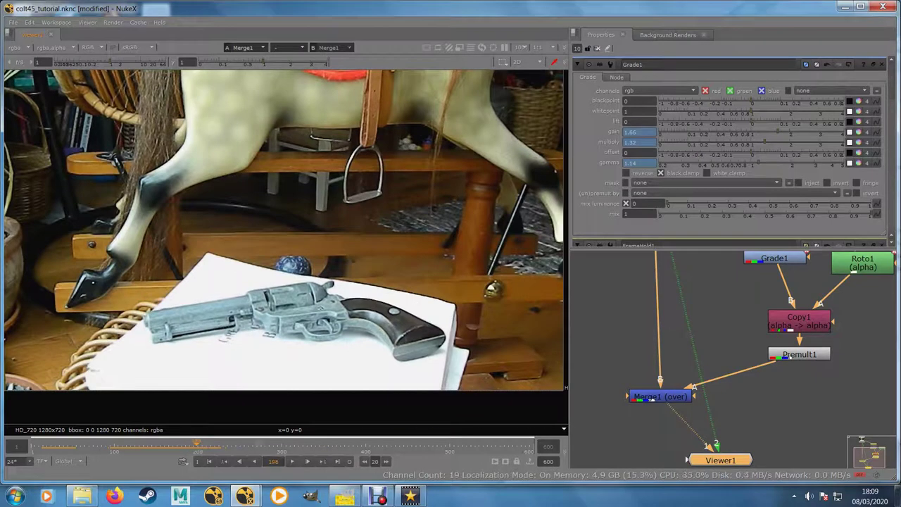
- Reopen Roto1 and, at frame 191, pull Bezier1's lower outer corner down towards the rocking horse's base
double_click(863, 263)
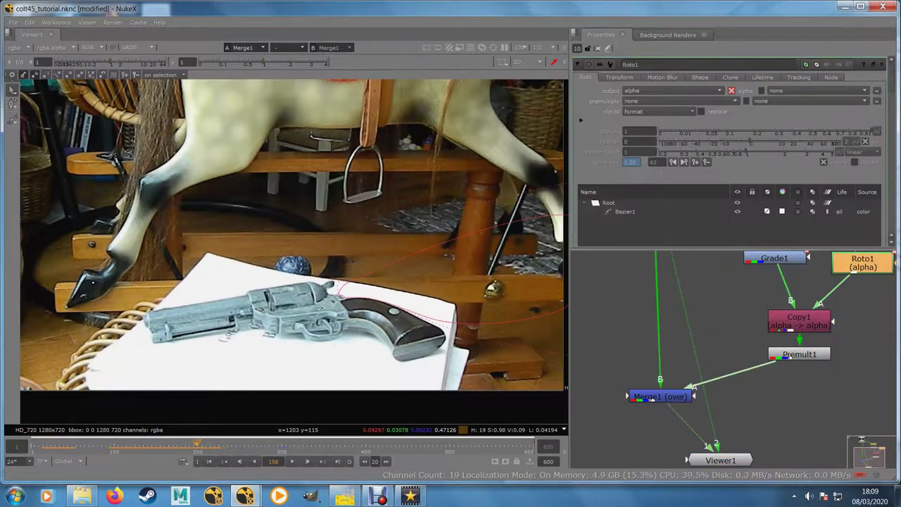
scroll(503, 335, "up", 1)
left_click_drag(503, 338, 438, 333)
left_click(433, 320)
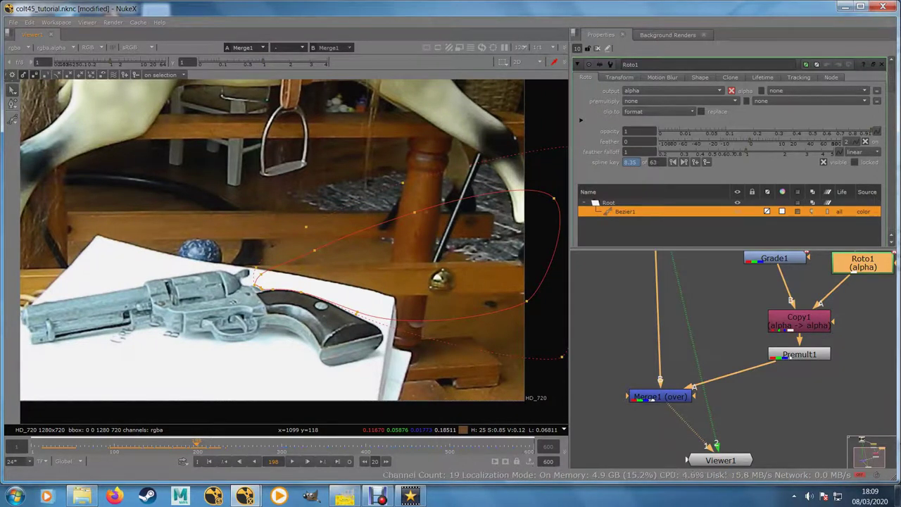
key("Left")
key("Left")
key("Left")
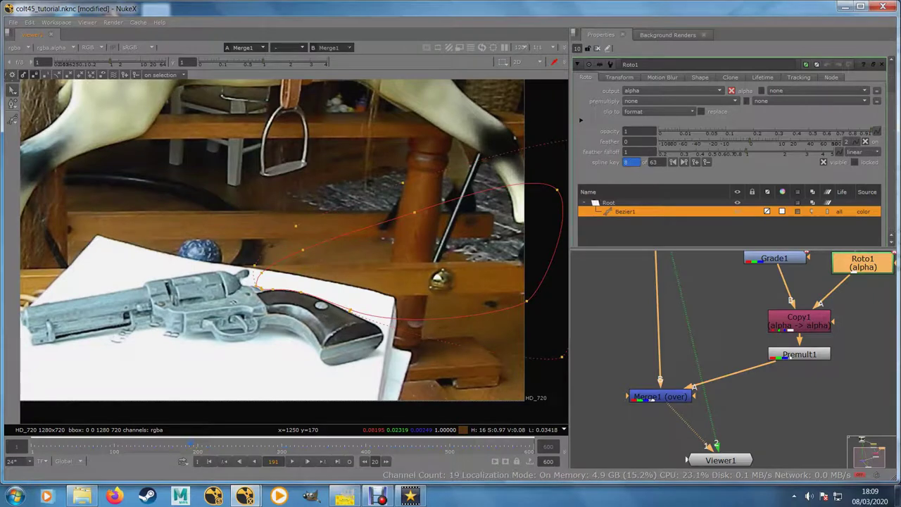
left_click_drag(542, 296, 526, 341)
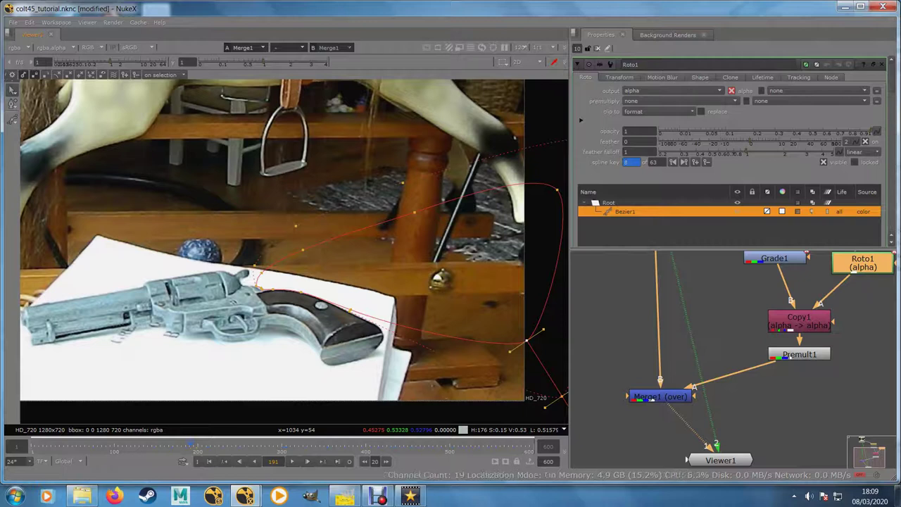
- Step through the frames and keyframes on both sides of frame 191 to examine how Bezier1's shape moves
key("Left")
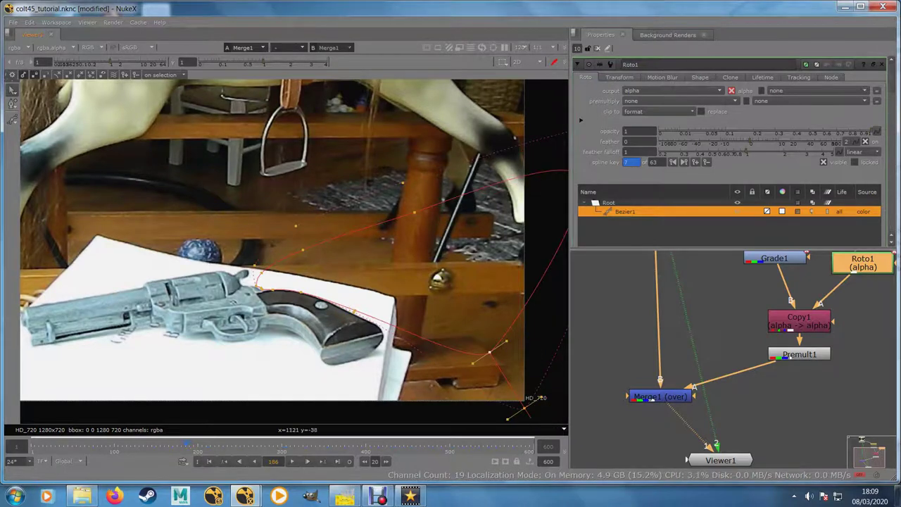
key("alt+Right")
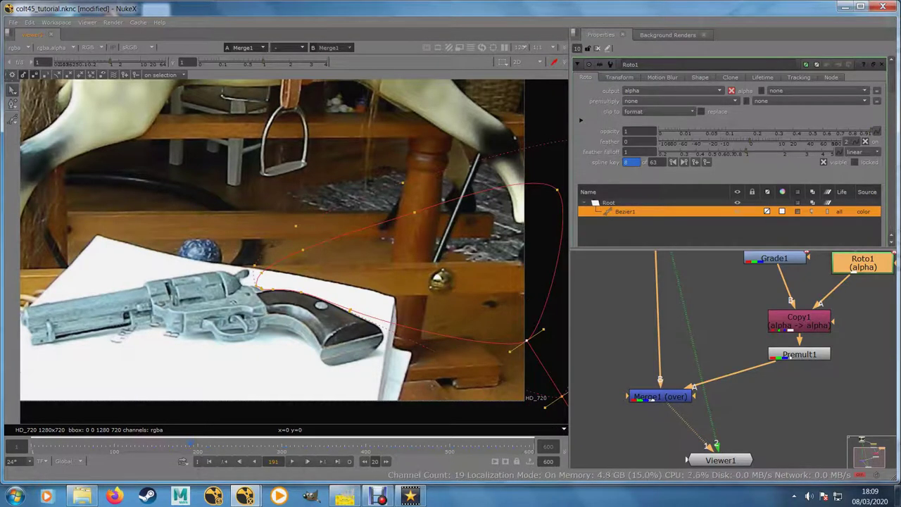
key("shift+Right")
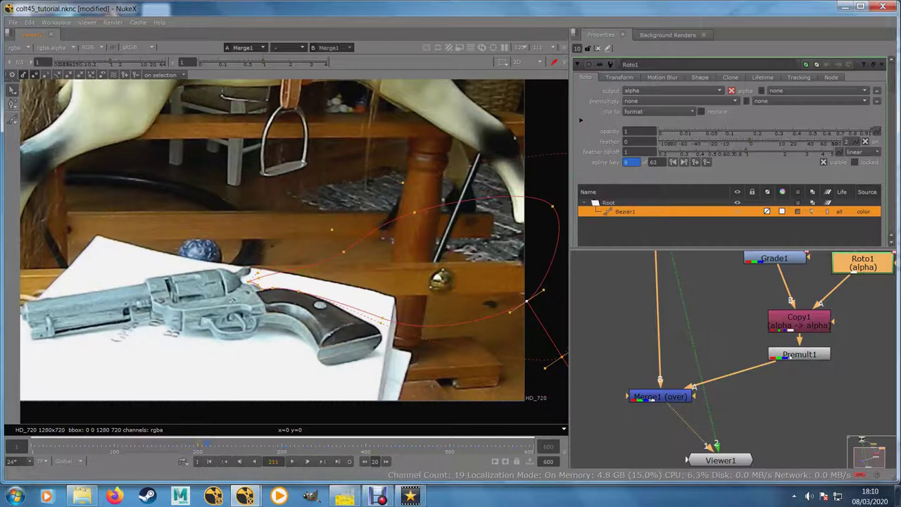
key("Left")
key("Left")
key("Left")
key("Left")
key("Left")
key("Left")
key("Left")
key("Left")
key("Left")
key("Left")
key("Left")
key("Left")
key("Left")
key("Left")
key("Left")
key("Left")
key("Left")
key("Left")
key("Left")
key("Left")
key("Left")
key("Left")
key("Left")
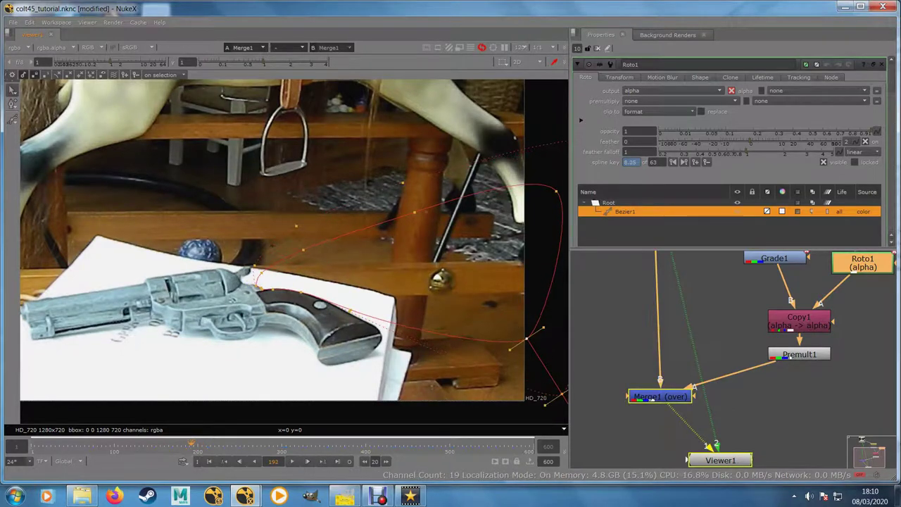
key("alt+Right")
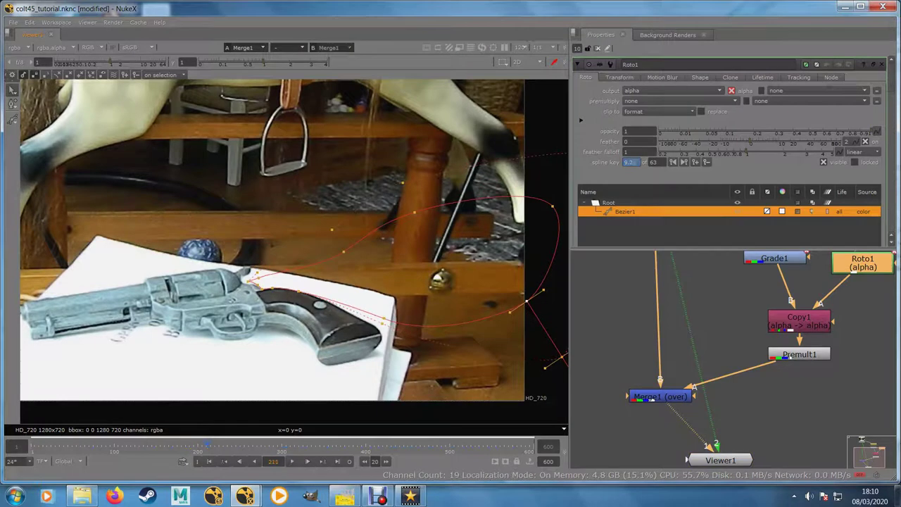
key("Right")
key("Right")
key("Right")
key("Right")
key("Right")
key("Right")
key("Right")
key("Right")
key("Right")
key("Right")
key("Right")
key("Right")
key("Right")
key("Right")
key("Right")
- Play the composite from frame 182, close the Roto1 properties, and examine the full image at frame 222
left_click_drag(223, 444, 183, 444)
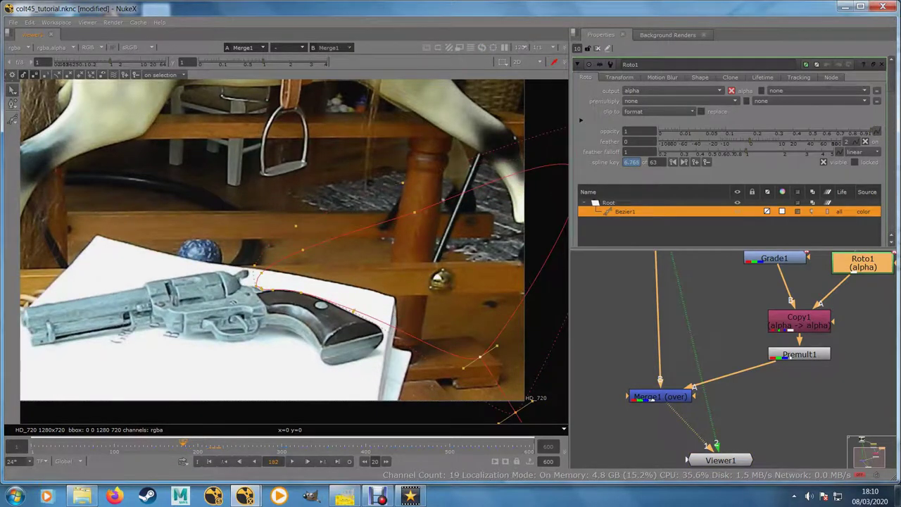
key("l")
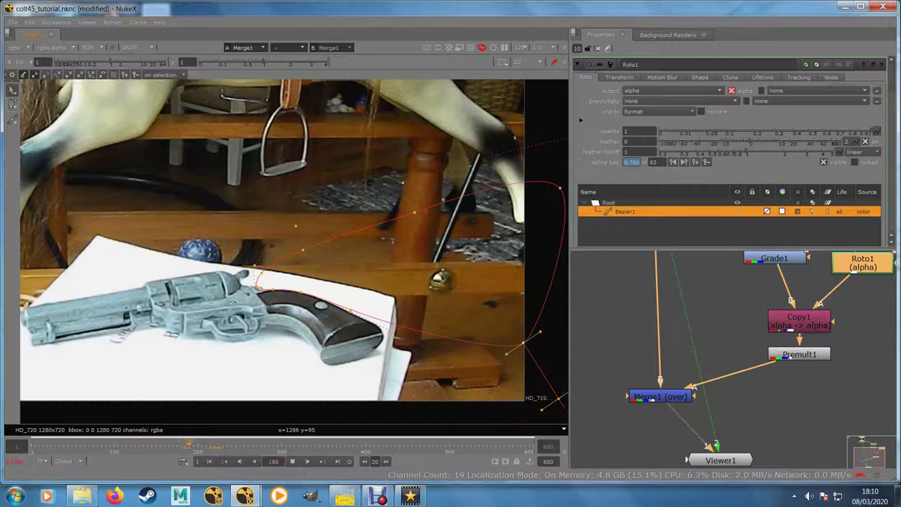
left_click(882, 64)
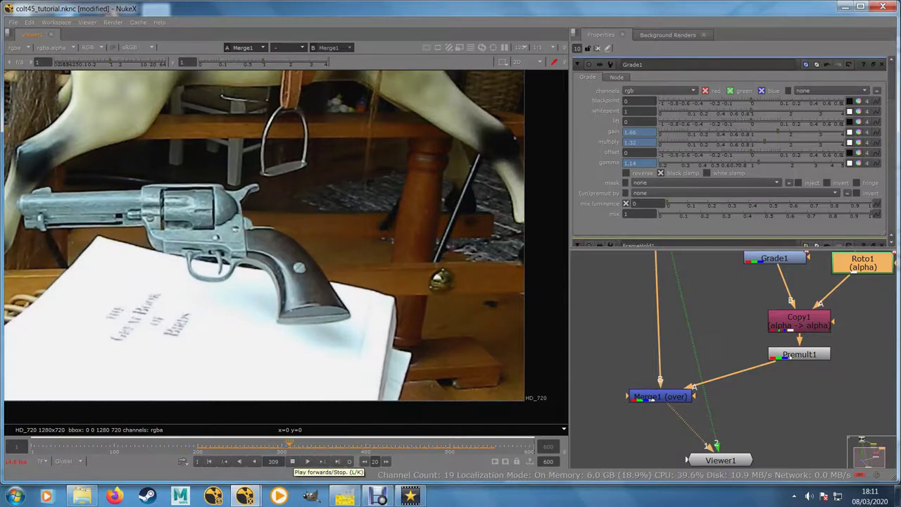
left_click(292, 462)
left_click(228, 445)
mouse_move(228, 445)
left_mouse_down()
mouse_move(504, 445)
mouse_move(216, 445)
left_mouse_up()
scroll(311, 311, "down", 4)
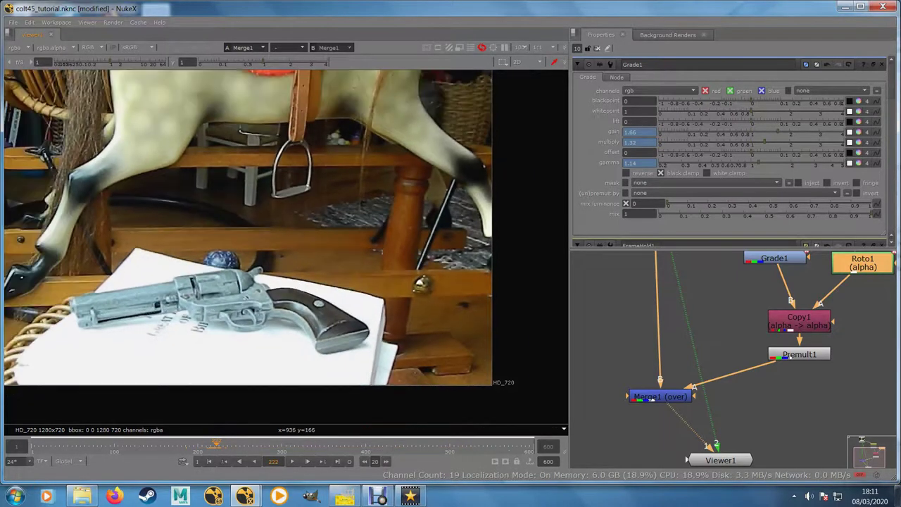
left_click_drag(312, 311, 372, 321)
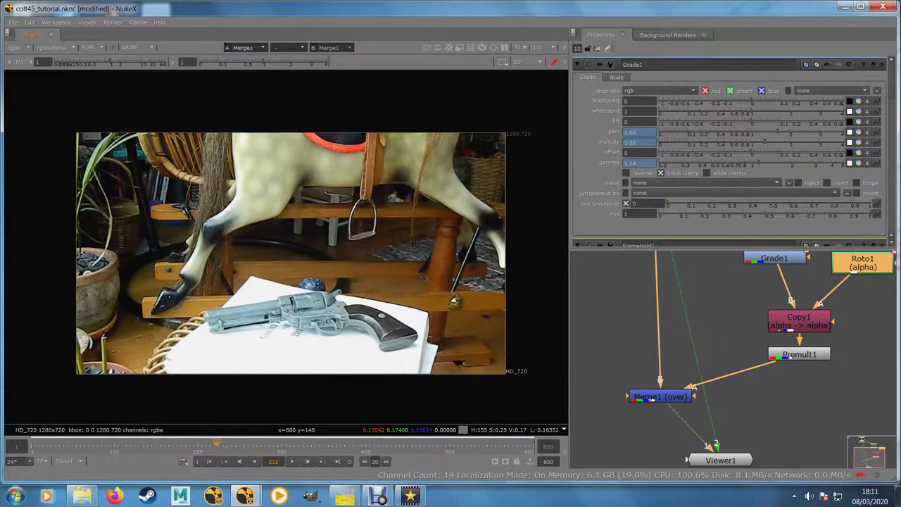
left_click(723, 321)
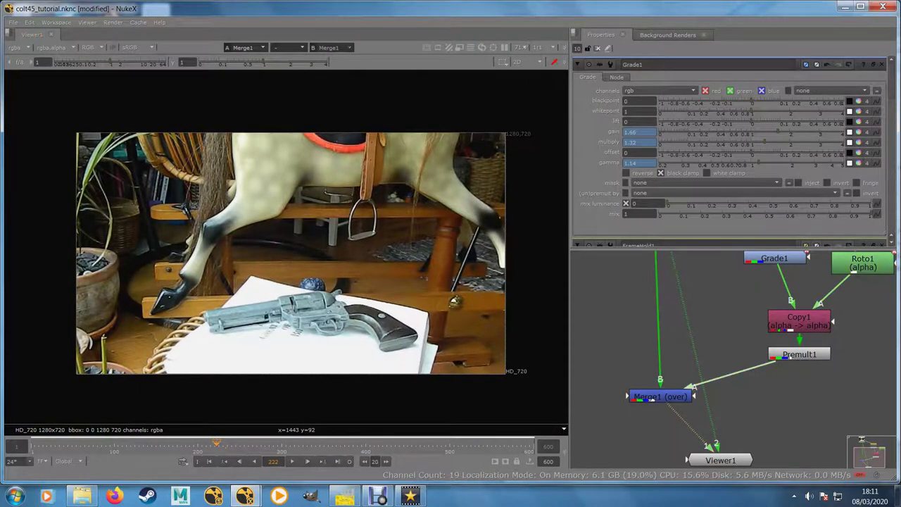
- Add a Grade node after Merge1 and split its gamma into separate channel values
left_click(660, 396)
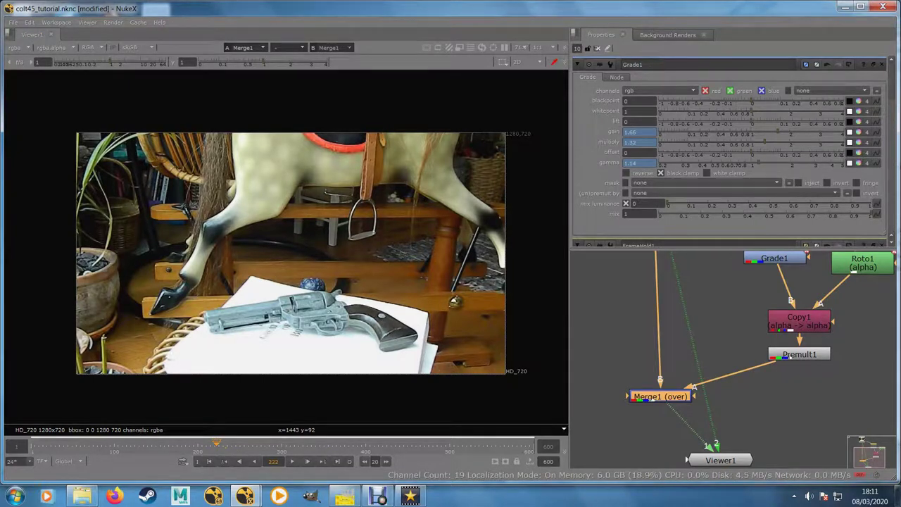
key("g")
left_click_drag(721, 460, 786, 471)
left_click_drag(660, 400, 660, 404)
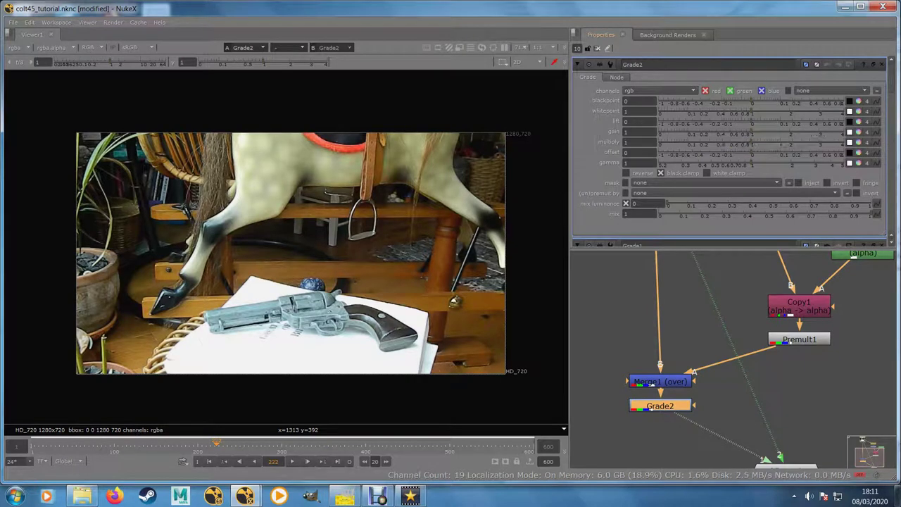
left_click(868, 162)
- Set Grade2's green gamma to 1.18 and its blue gamma to 0.94
double_click(662, 162)
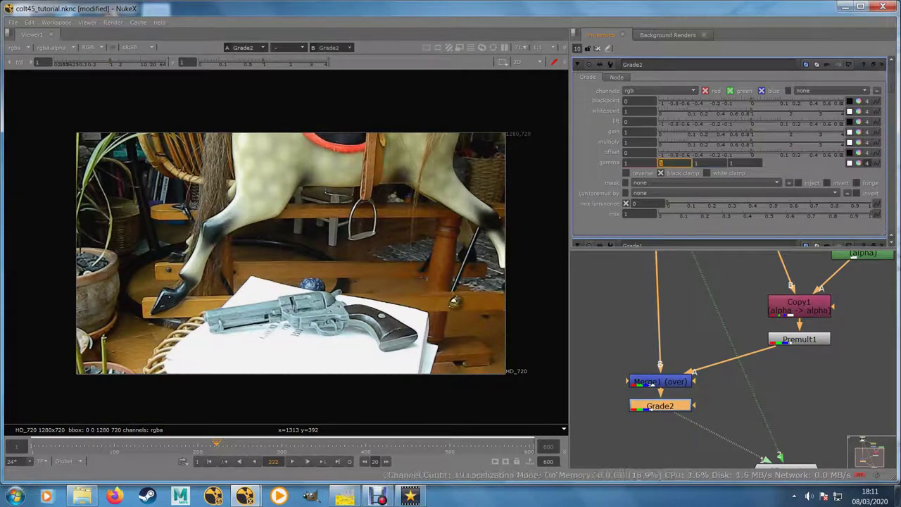
key("Tab")
type("0.76")
key("Return")
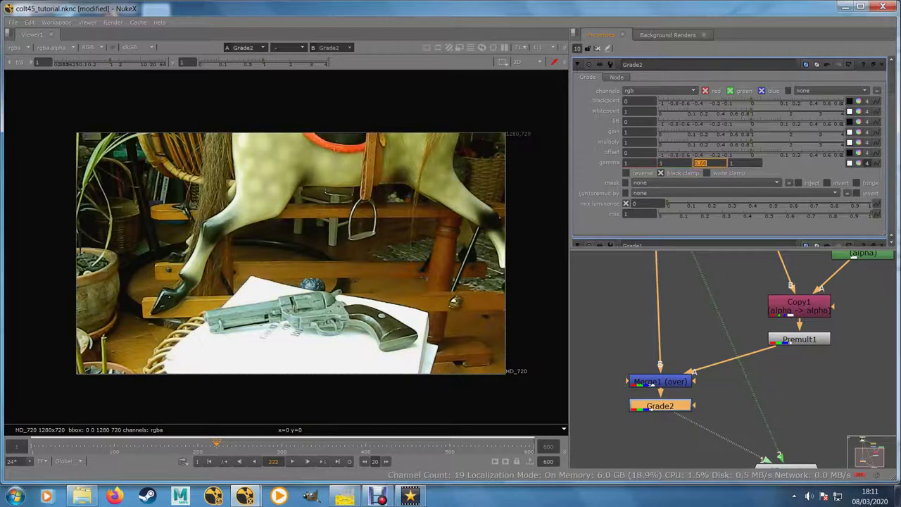
left_click_drag(670, 163, 686, 162)
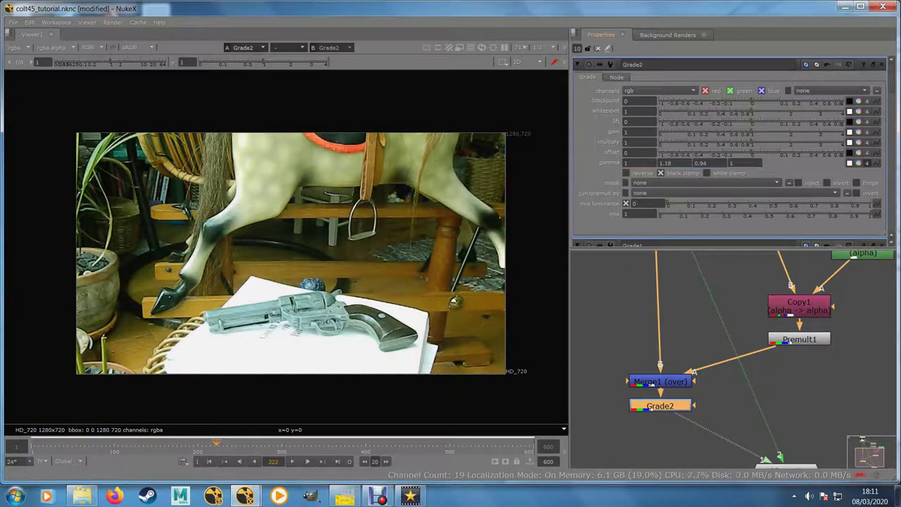
- Insert a Saturation node between Merge1 and Grade2 and set its saturation to 0.54
left_click_drag(725, 423, 730, 383)
left_click_drag(665, 365, 664, 405)
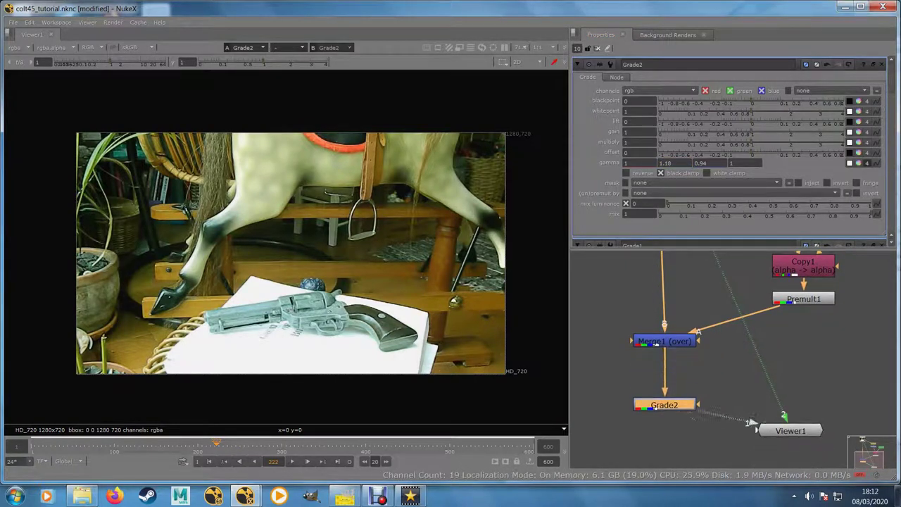
left_click(665, 341)
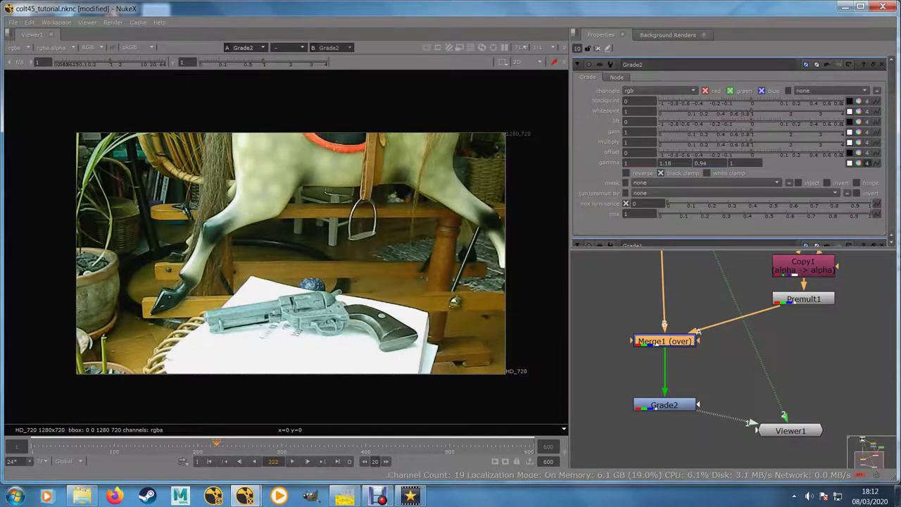
key("Tab")
type("sat")
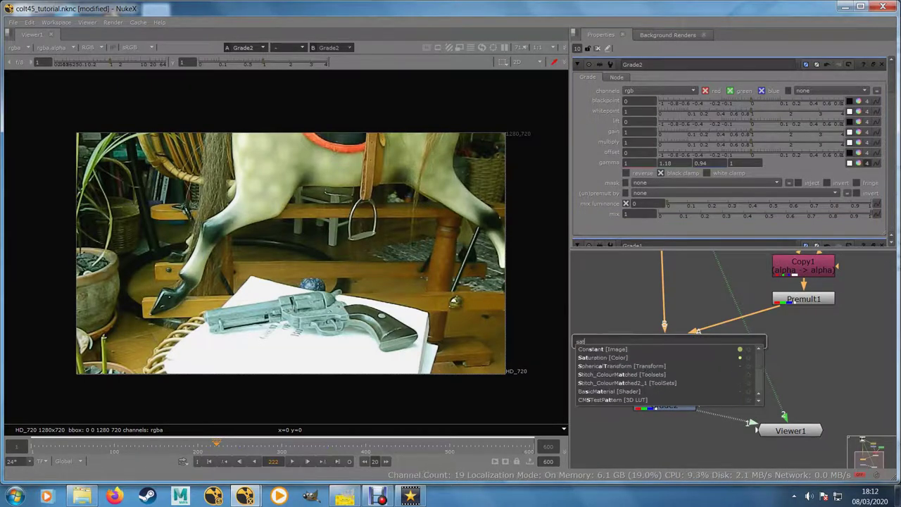
key("Down")
key("Return")
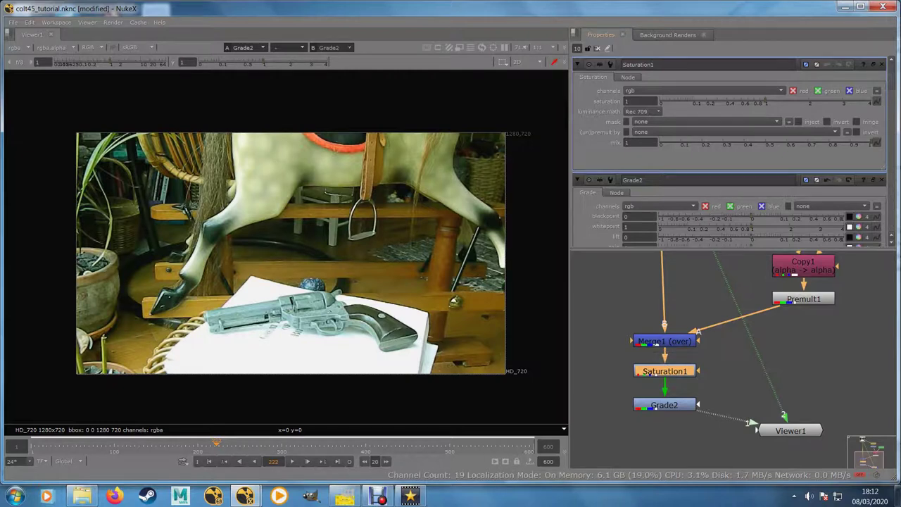
left_click_drag(766, 103, 739, 103)
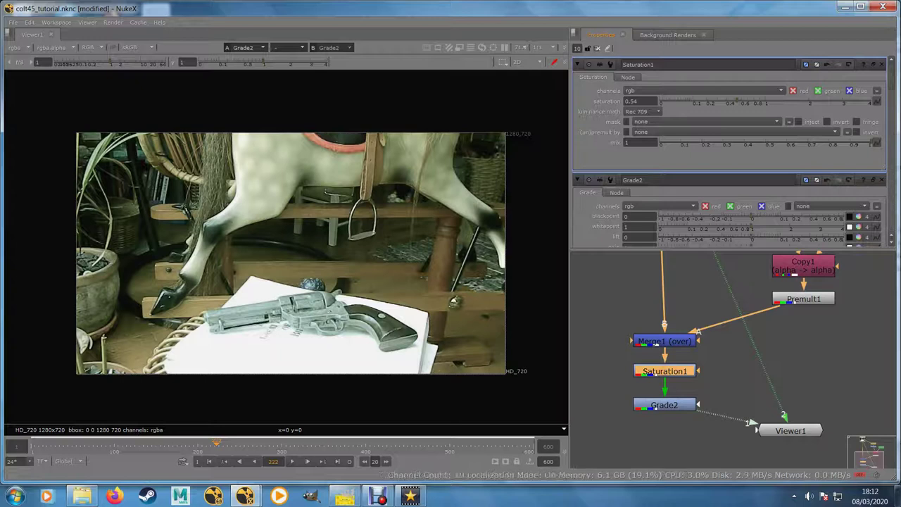
- In Grade2, set the green gamma to 0.78 and the blue gamma to 1.16
double_click(665, 405)
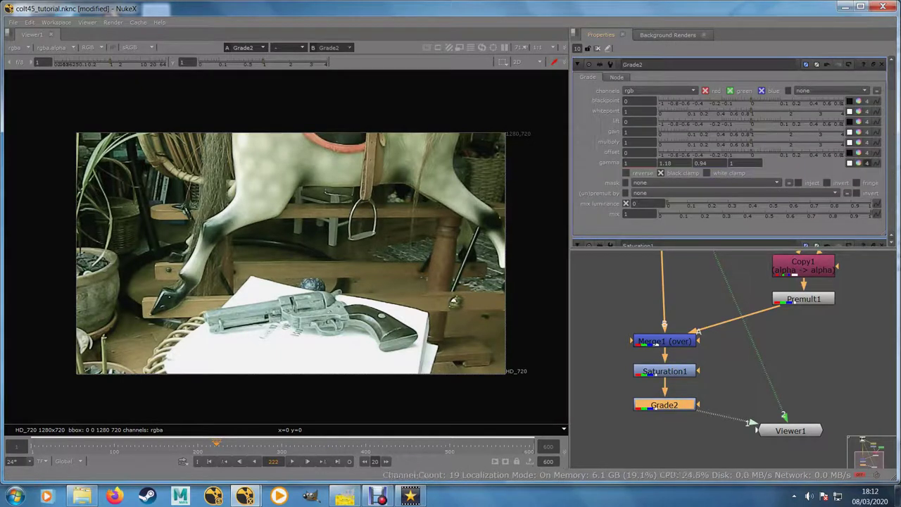
left_click_drag(675, 163, 645, 163)
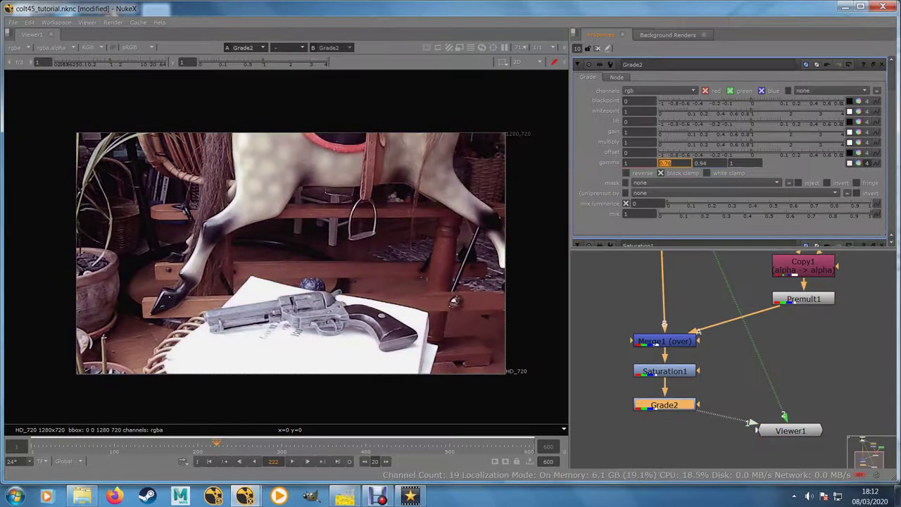
key("Tab")
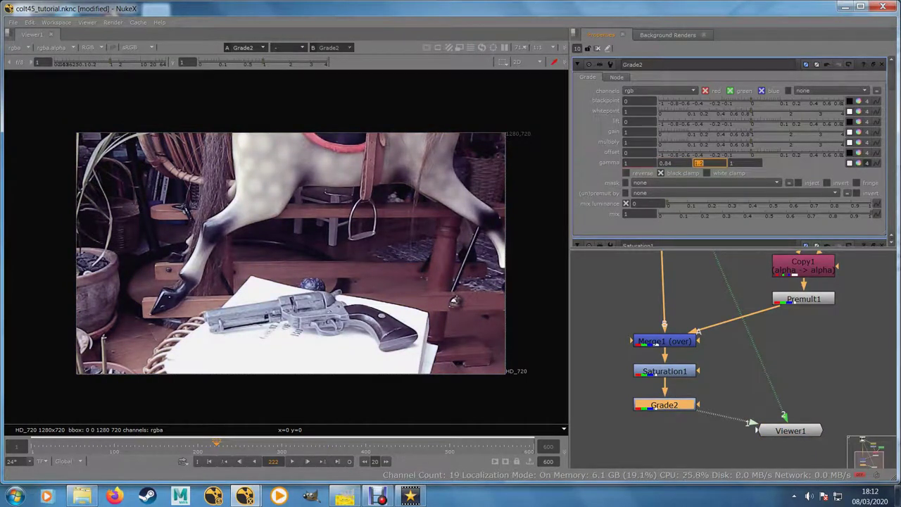
left_click_drag(676, 163, 670, 163)
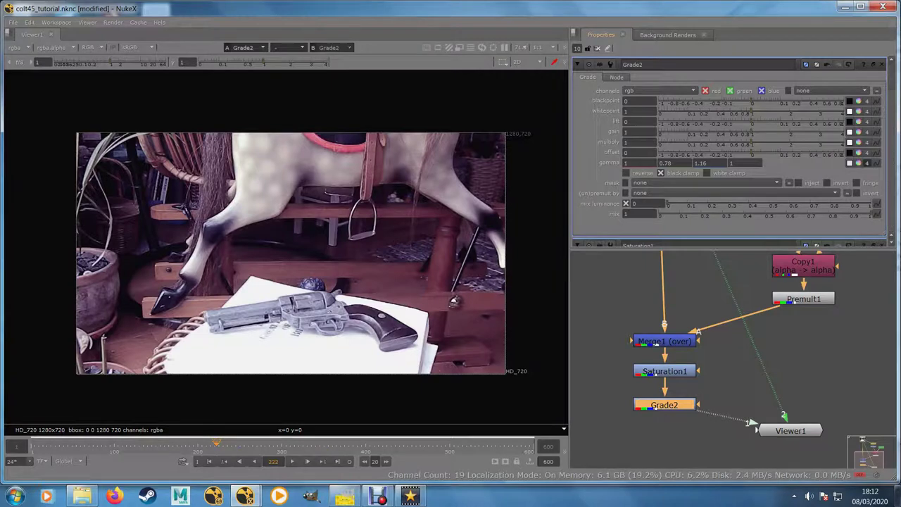
- Try a blackpoint of -0.0004 and a whitepoint of 0.94 in Grade2, and return the whitepoint to 1
mouse_move(752, 102)
left_mouse_down()
mouse_move(743, 102)
mouse_move(754, 113)
left_mouse_up()
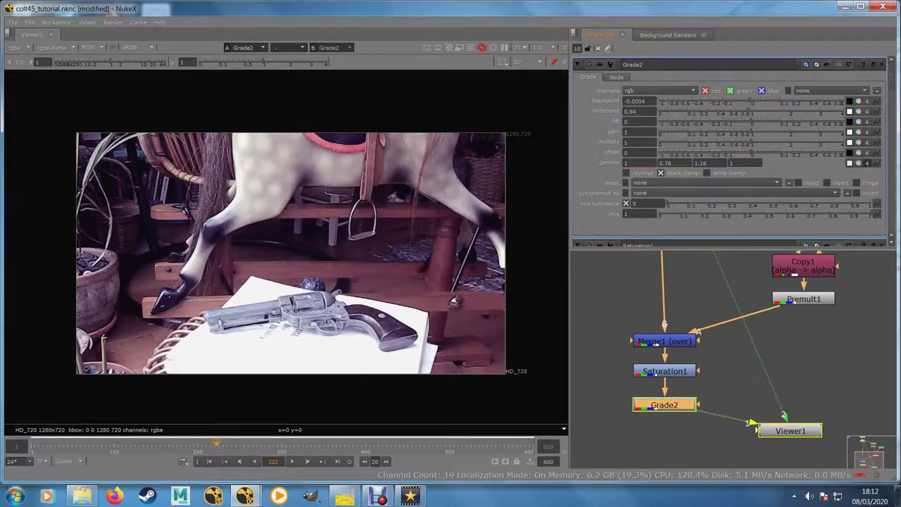
key("Down")
key("Down")
key("Down")
key("Down")
key("Down")
key("Down")
key("Down")
key("Down")
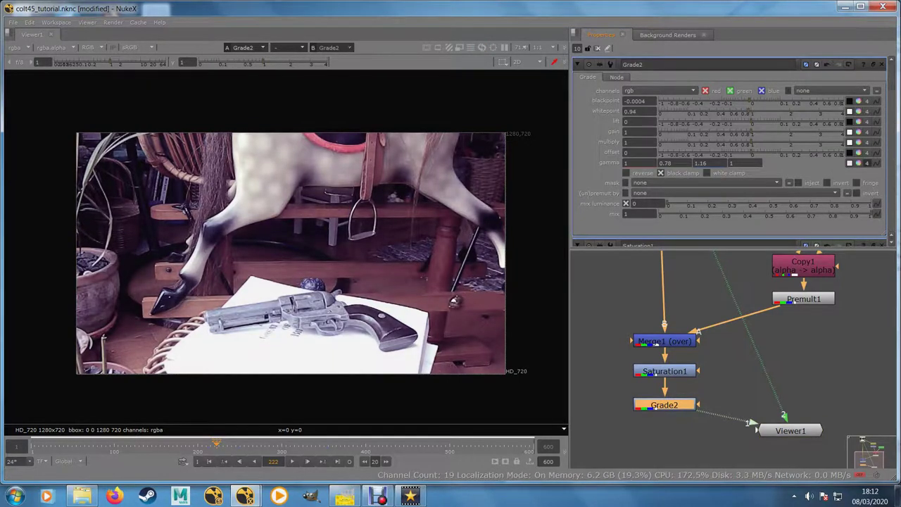
key("Up")
key("Up")
key("Up")
key("Up")
key("Up")
key("Up")
- Set Grade2's blackpoint to -0.024
left_click_drag(750, 102, 739, 102)
key("Down")
key("Down")
key("Down")
key("Down")
key("Down")
key("Down")
key("Down")
key("Down")
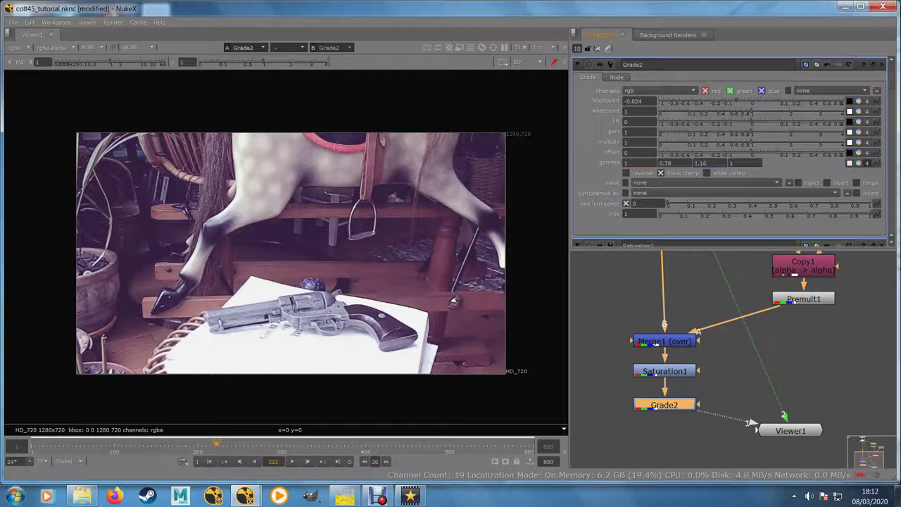
- Give Grade2 separate gain values per channel, setting the red gain to 0.92 and the blue gain to 0.59
left_click(867, 132)
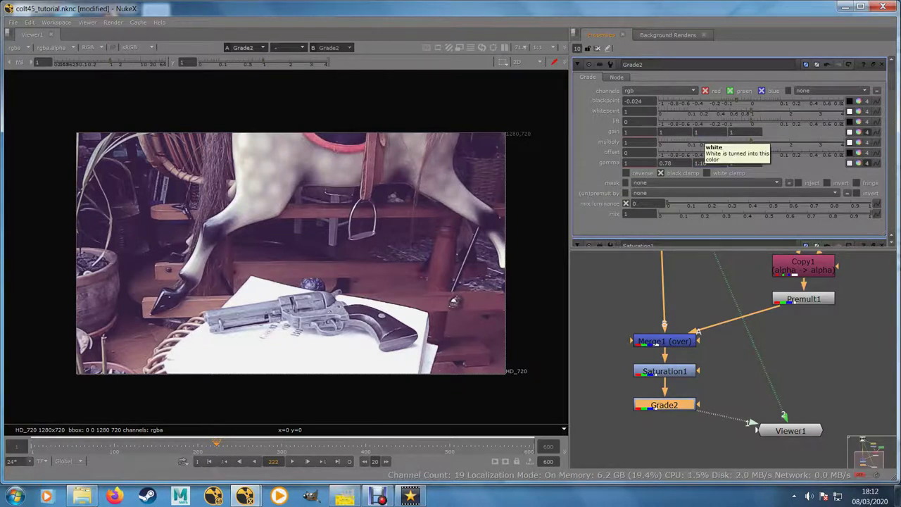
left_click_drag(711, 131, 633, 132)
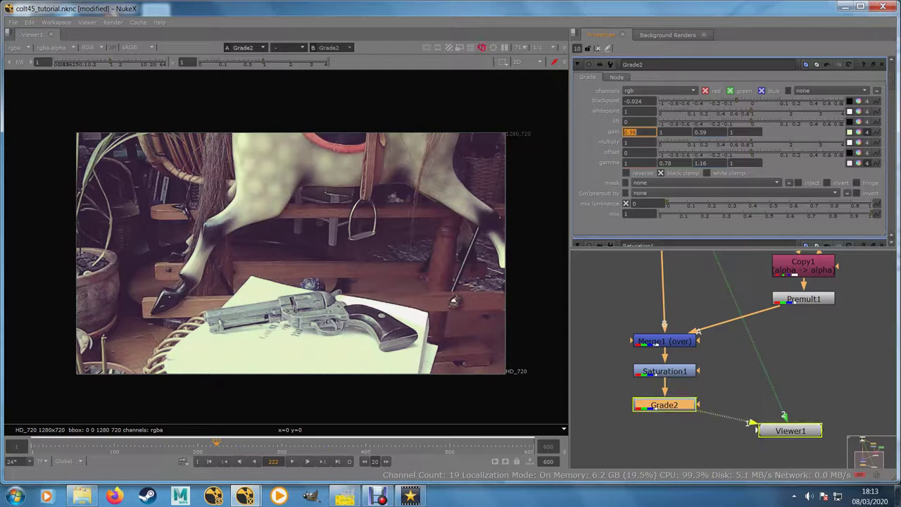
type("0.45")
key("Return")
type("0.93")
key("Return")
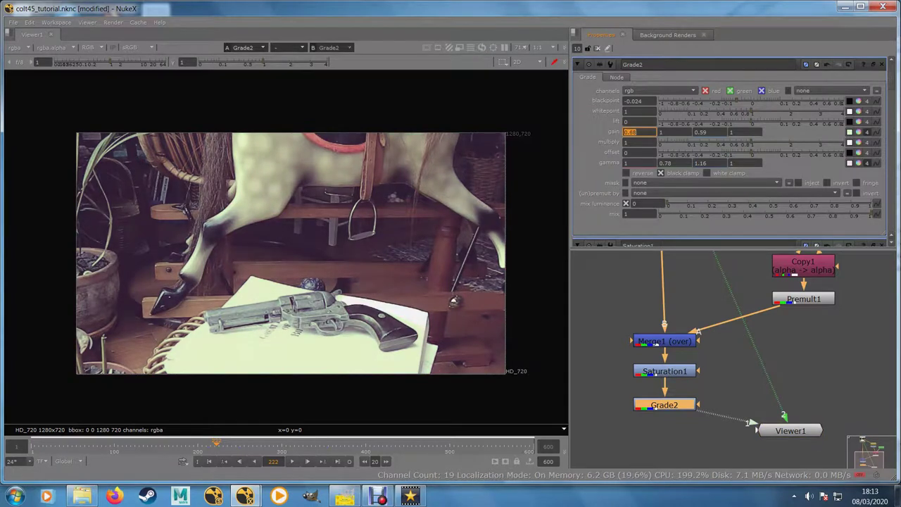
type("0.92")
key("Return")
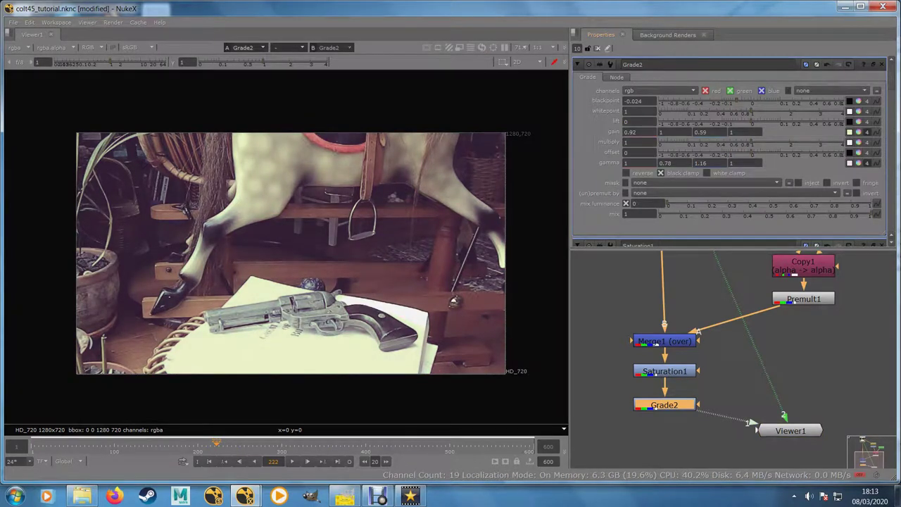
- Lower the saturation of Saturation1 to 0.055
left_click(664, 371)
double_click(665, 371)
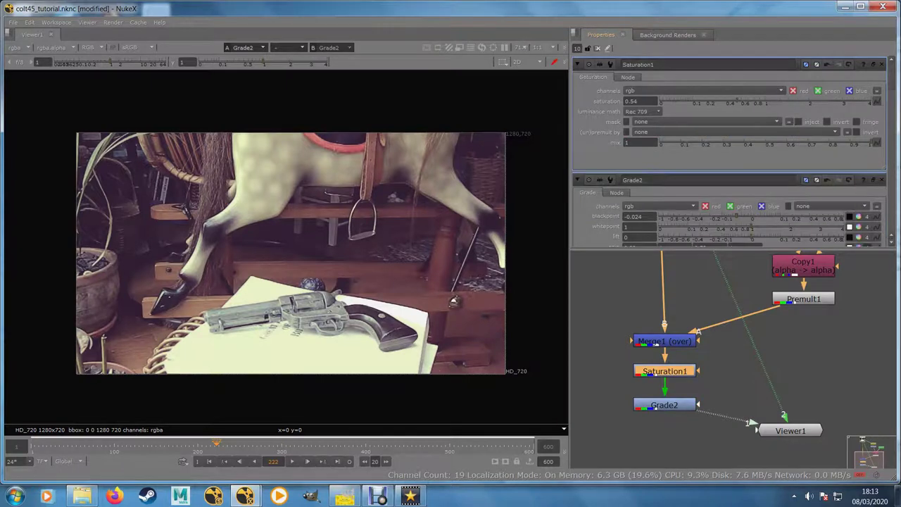
left_click_drag(737, 101, 683, 101)
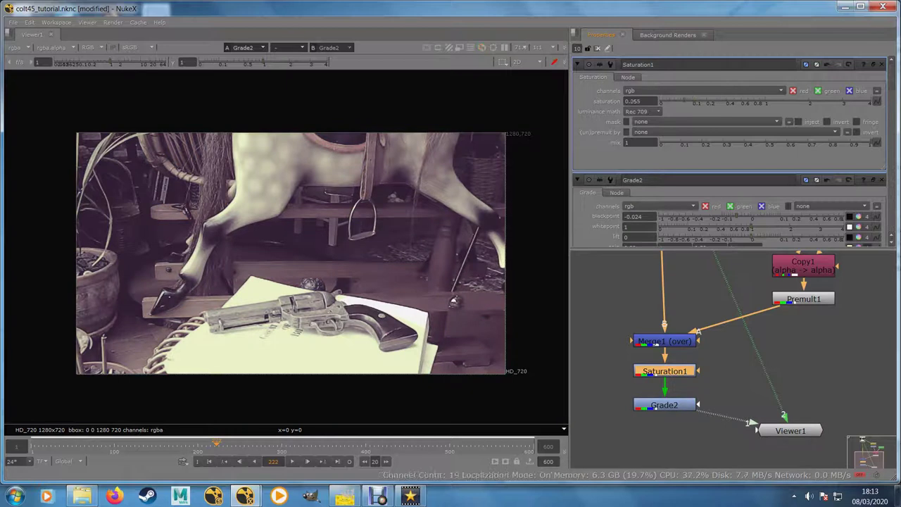
- In Grade2, set the multiply values to 0.82 for red, 0.81 for green and 0.77 for blue
double_click(664, 405)
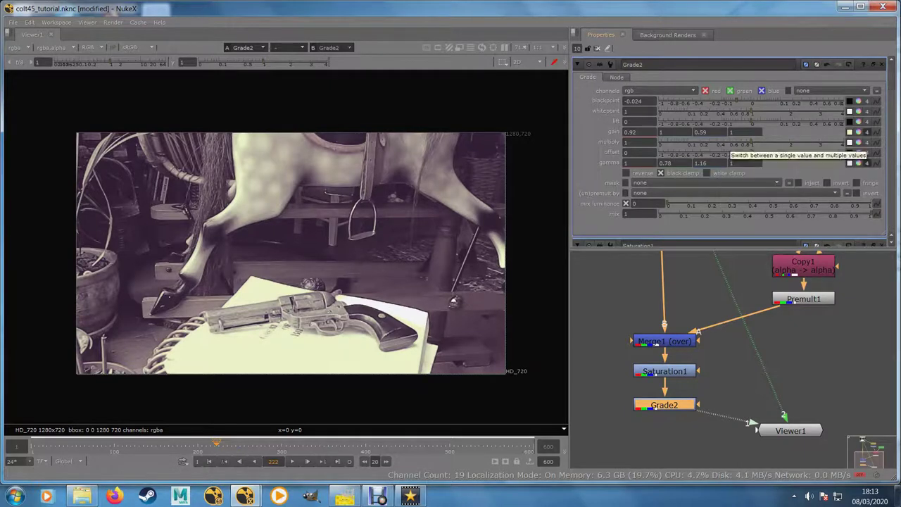
left_click_drag(639, 143, 621, 142)
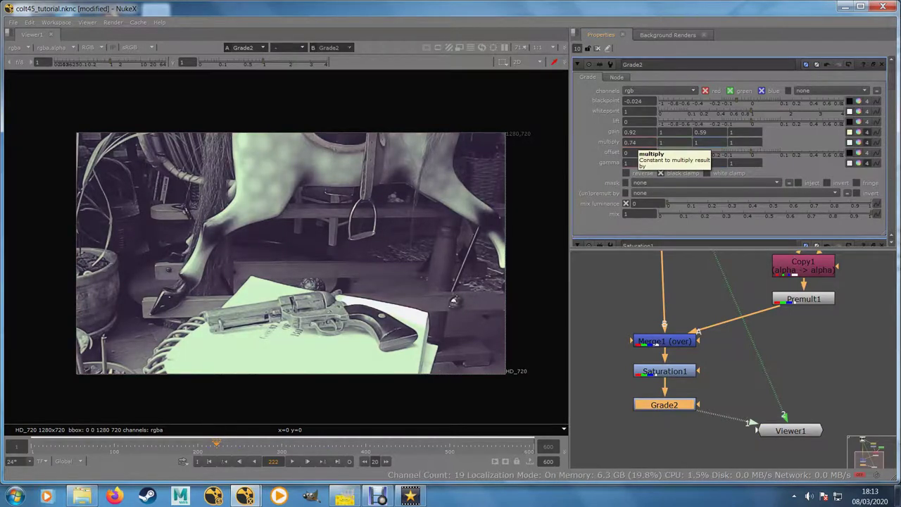
left_click_drag(637, 142, 642, 142)
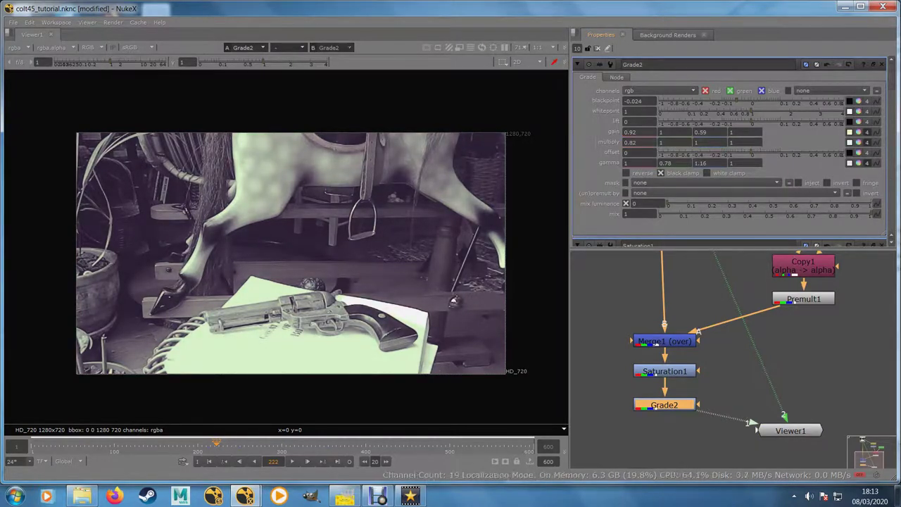
left_click_drag(709, 142, 694, 142)
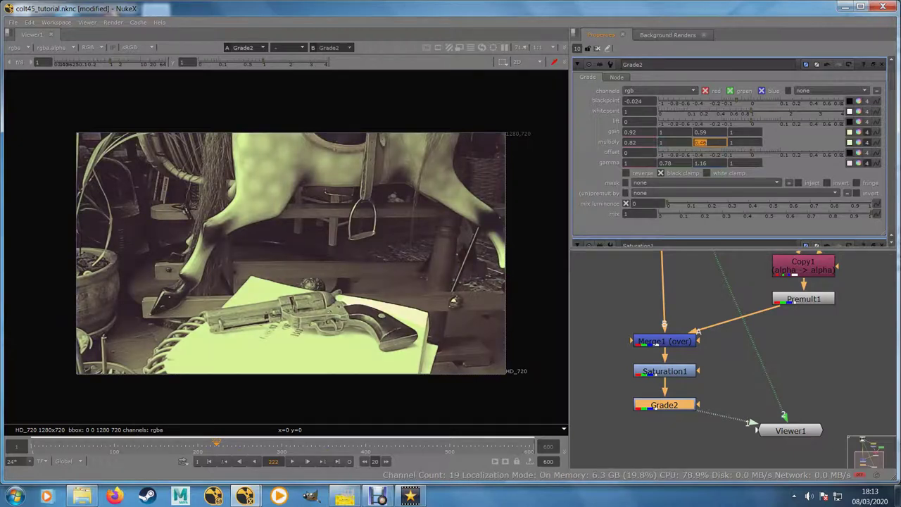
type("0.77")
key("Return")
left_click_drag(675, 142, 662, 143)
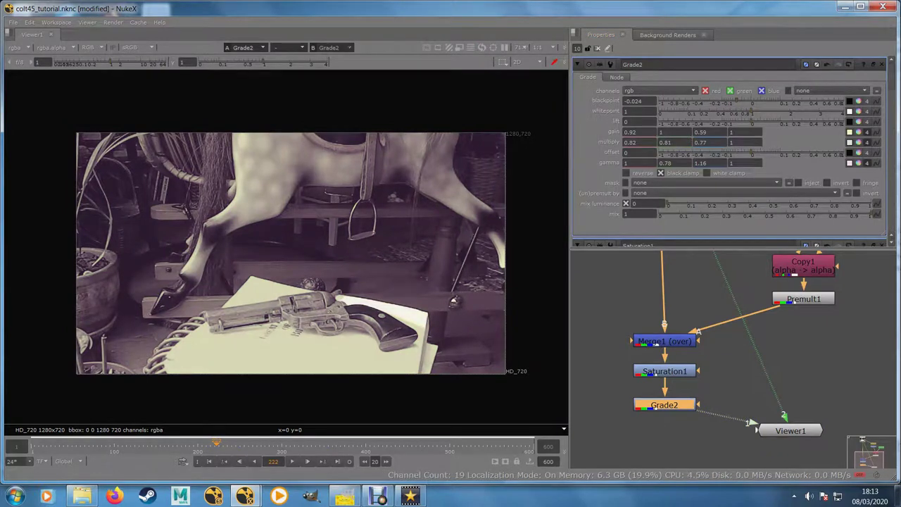
- Make room above Viewer1 in the node graph and add a CameraShake node after Grade2
left_click_drag(736, 422, 728, 370)
left_click_drag(781, 378, 796, 418)
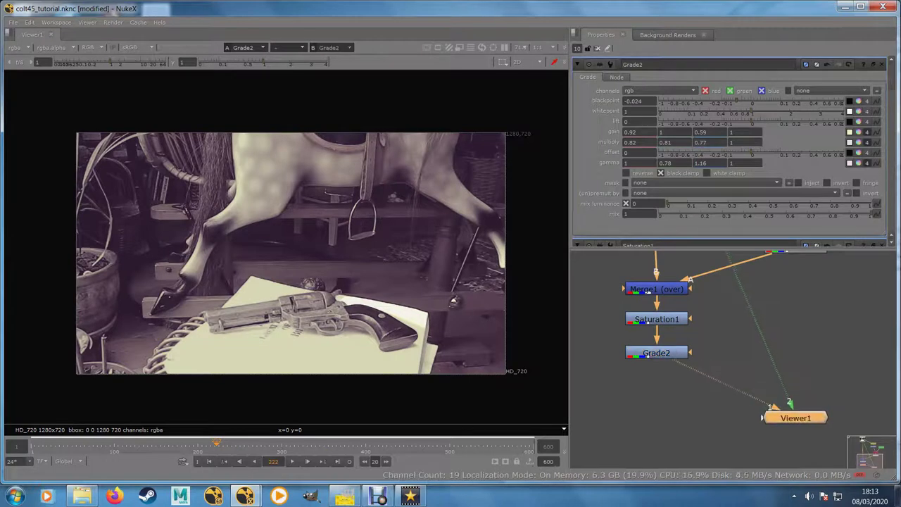
left_click(657, 353)
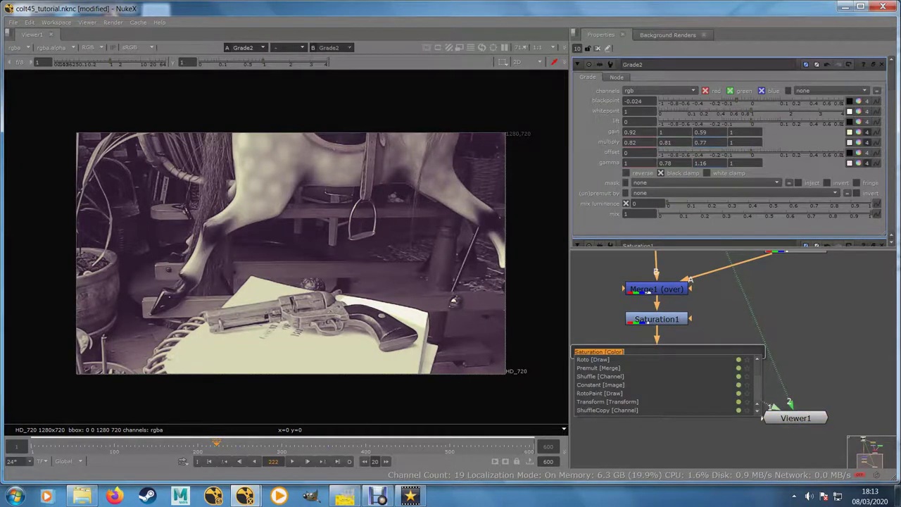
key("Escape")
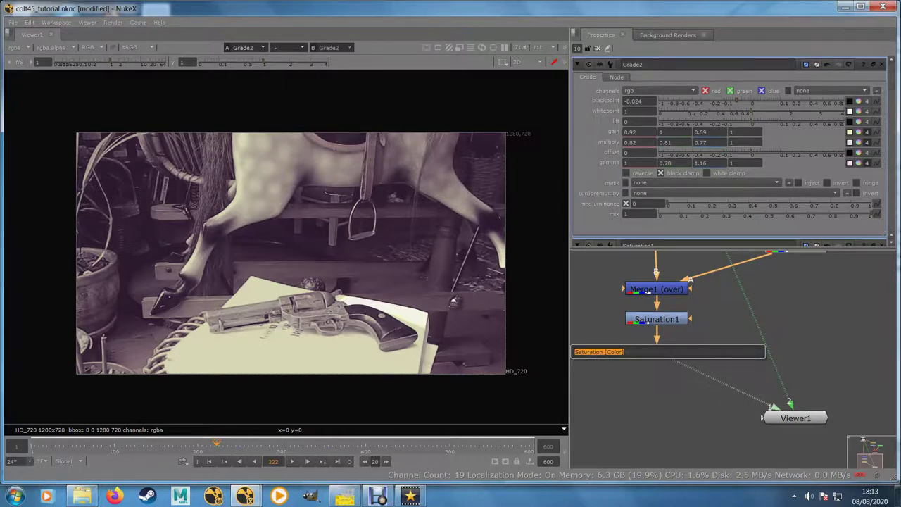
type("camera")
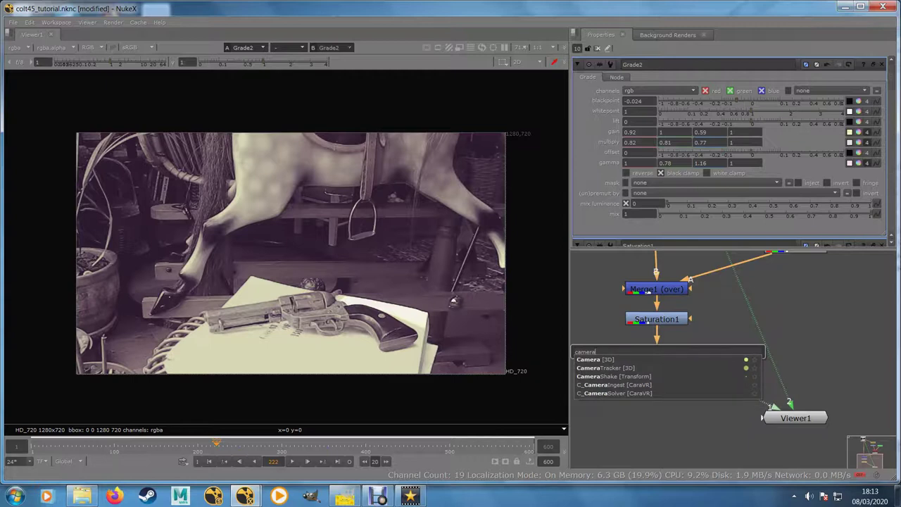
left_click(614, 376)
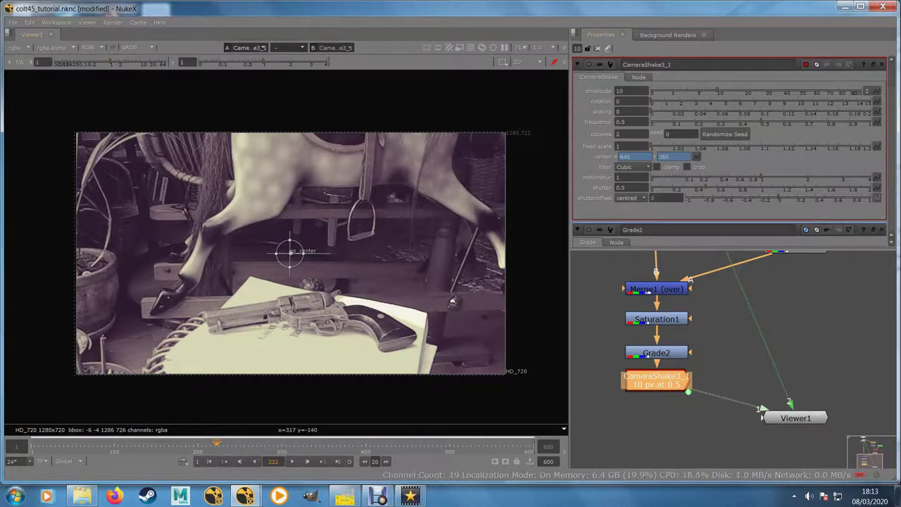
- Play the shot from around frame 222 to check the camera shake on the composite
left_click(207, 444)
left_click(292, 462)
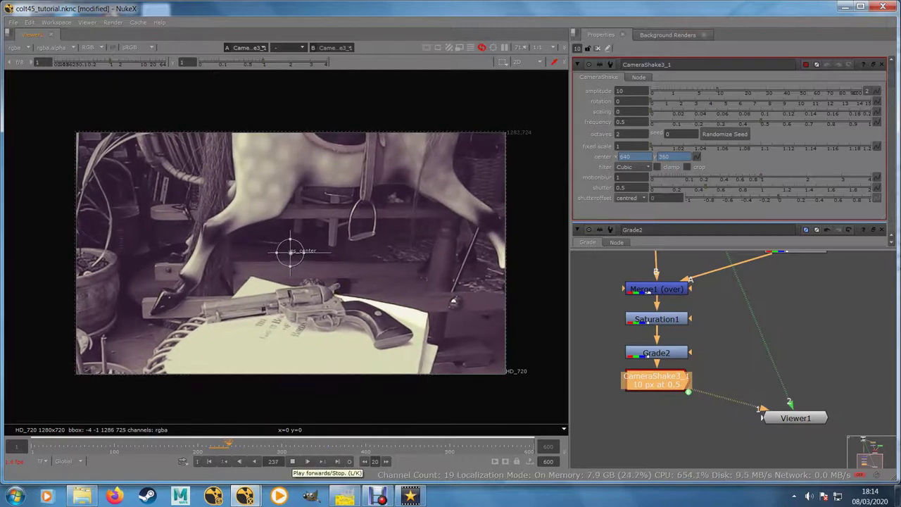
left_click(292, 461)
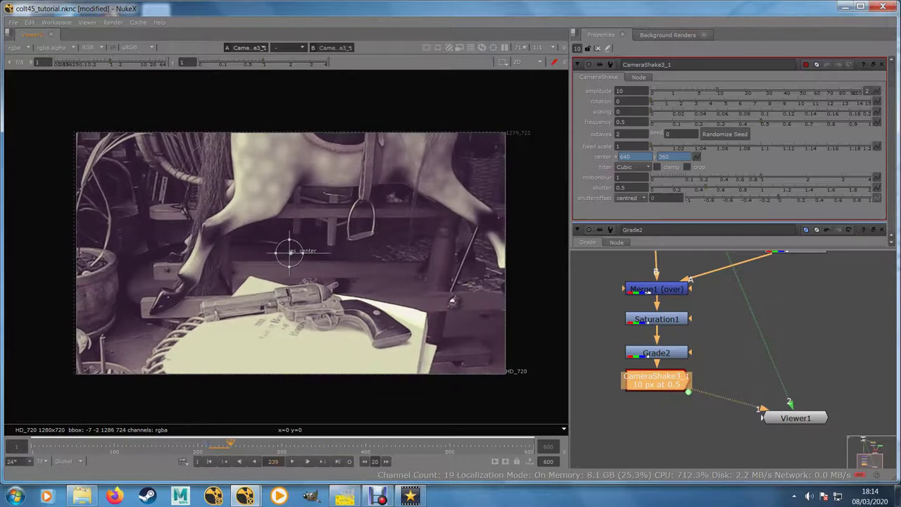
left_click(212, 445)
left_click(293, 461)
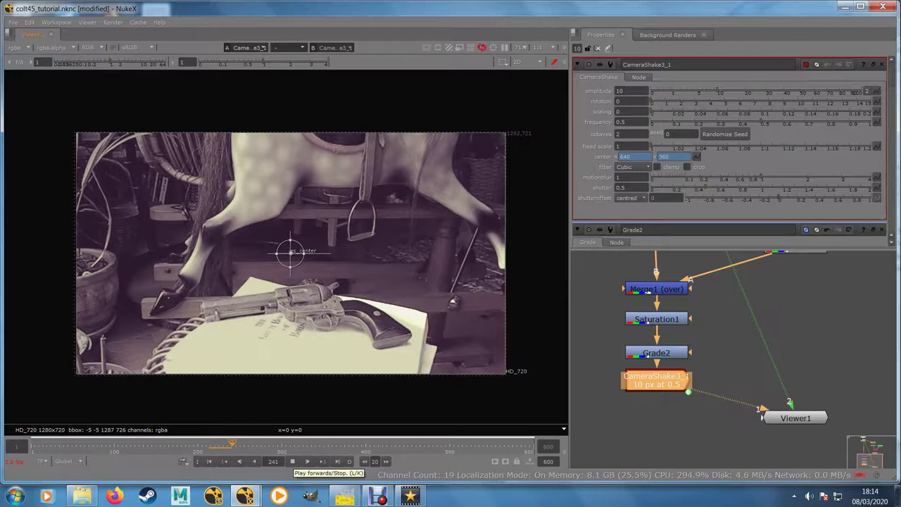
key("k")
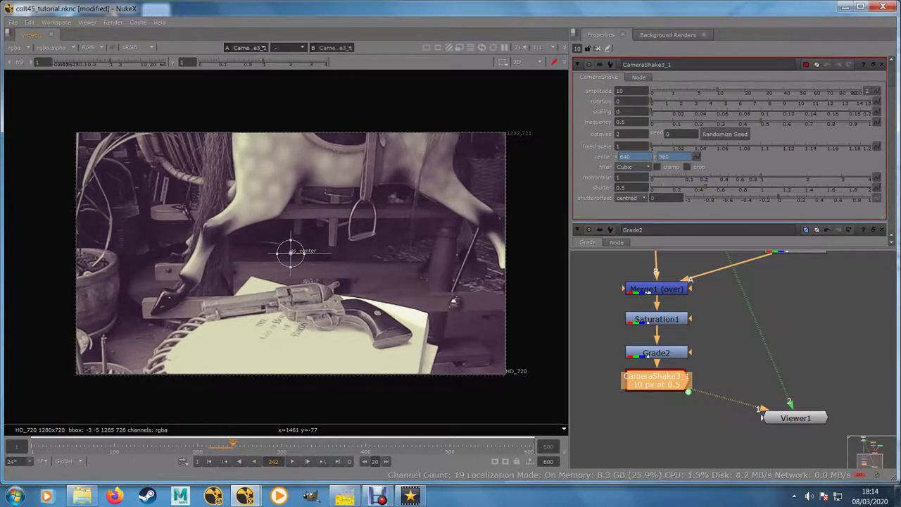
- Add a Grain node after CameraShake3_1 and apply the Kodak GT5274 preset
key("Tab")
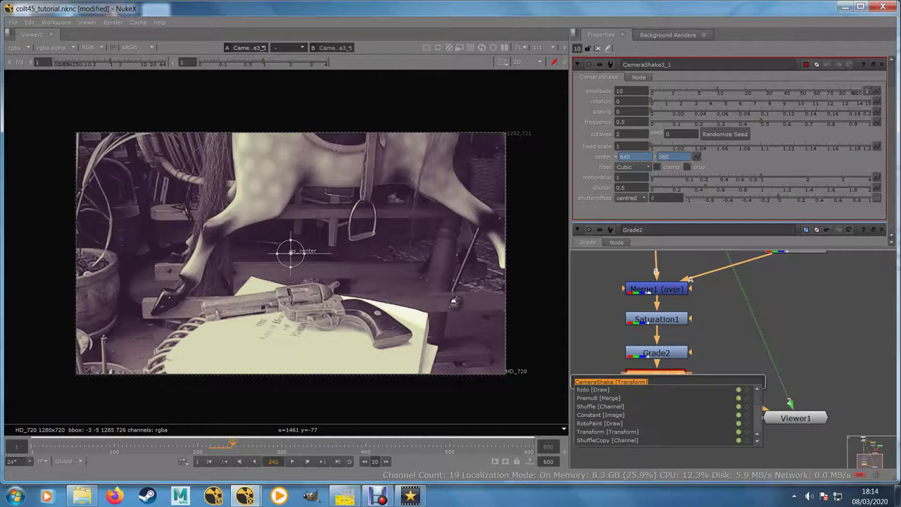
type("gra")
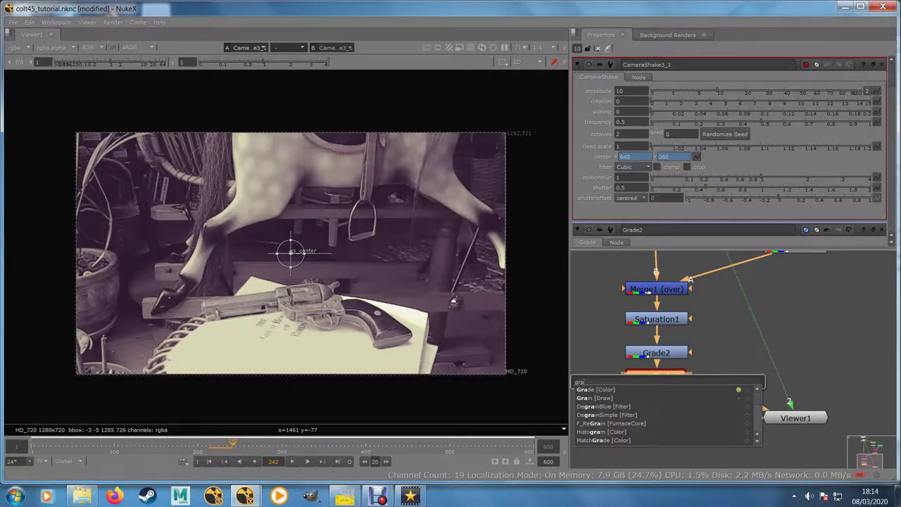
key("Down")
key("Return")
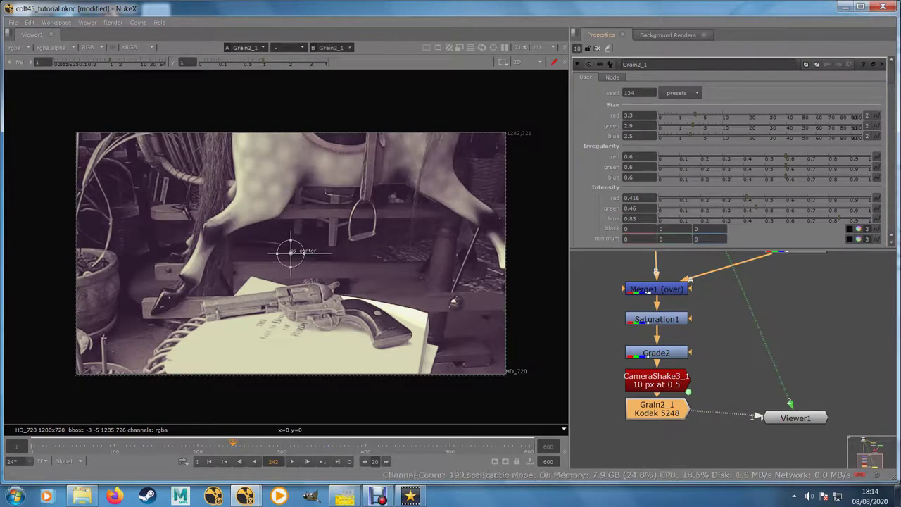
left_click(676, 92)
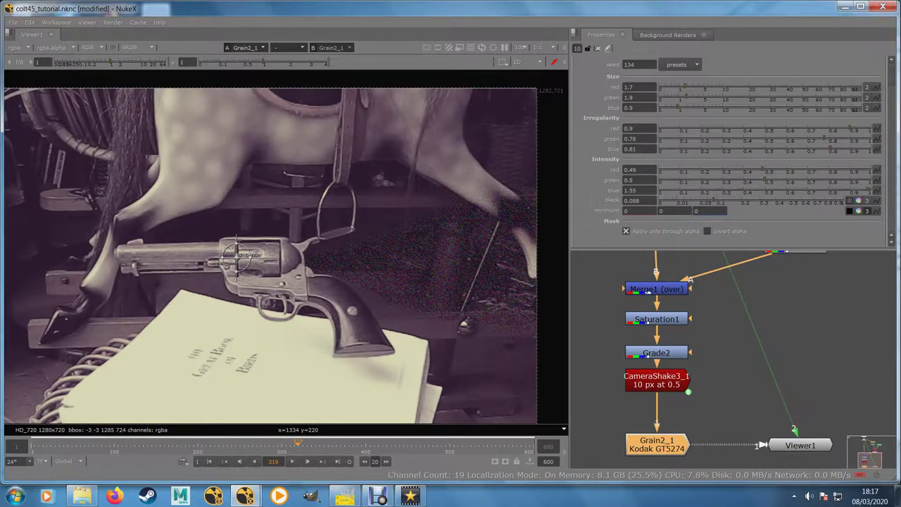
- Insert a Shuffle node between CameraShake3_1 and Grain2_1 and set its alpha output to white (1)
left_click_drag(732, 394, 734, 349)
left_click(659, 336)
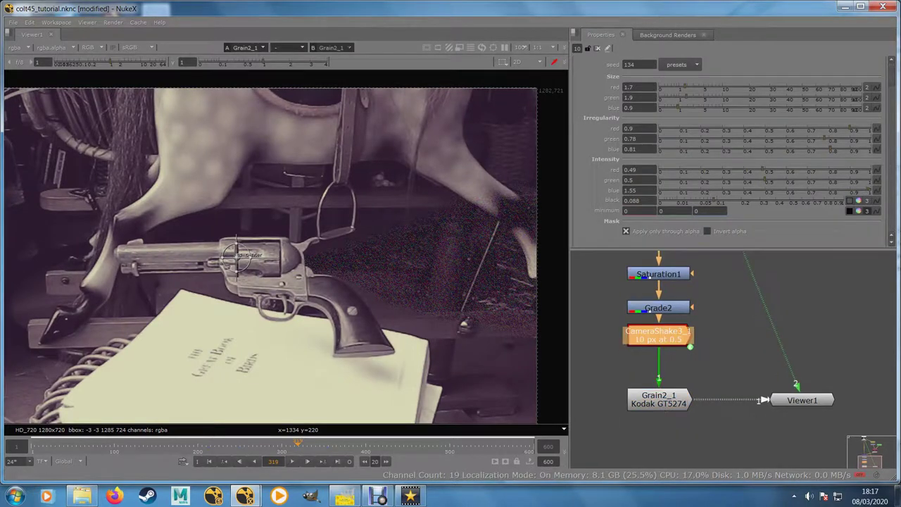
key("Tab")
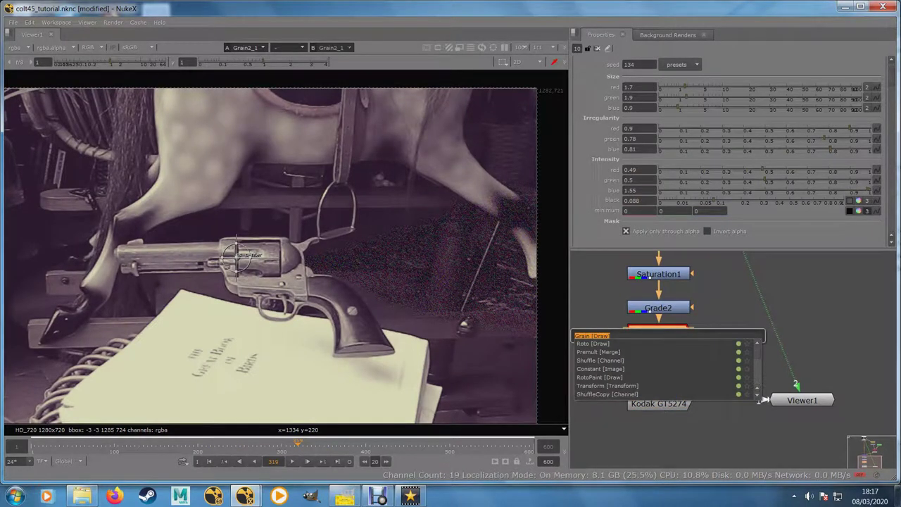
type("shu")
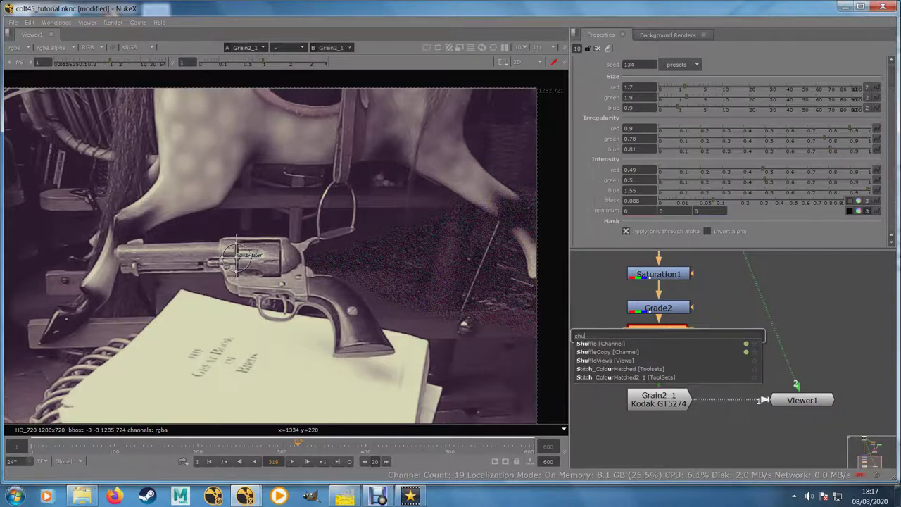
key("Return")
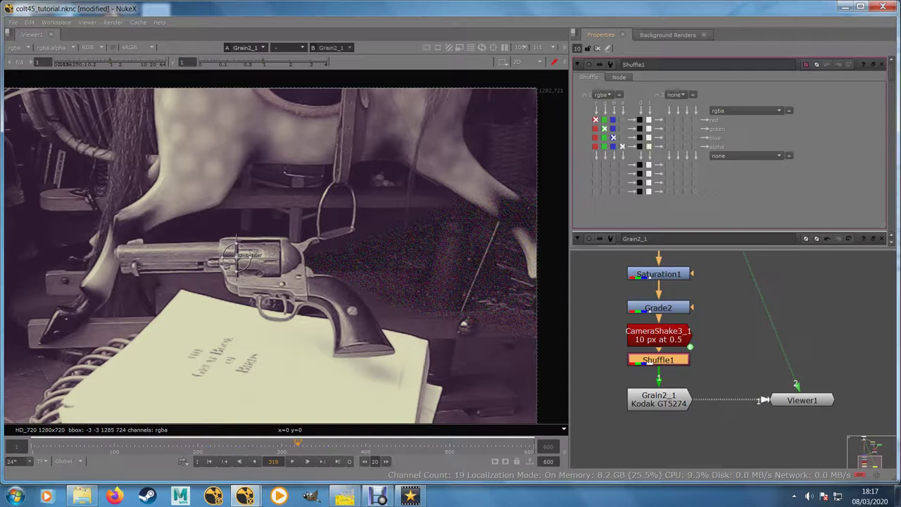
scroll(269, 266, "up", 2)
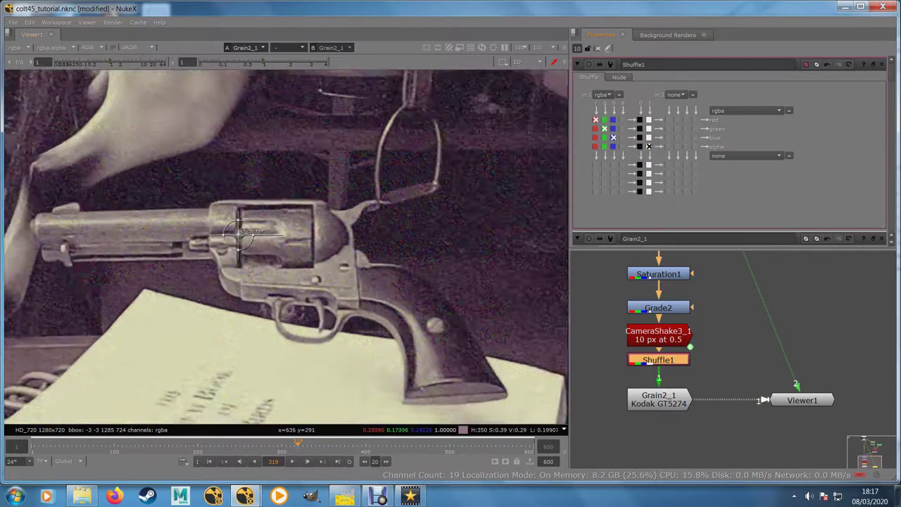
- Try the Kodak 5217 preset in Grain2_1, switch back to Kodak GT5274, and check the grain on other frames
double_click(659, 400)
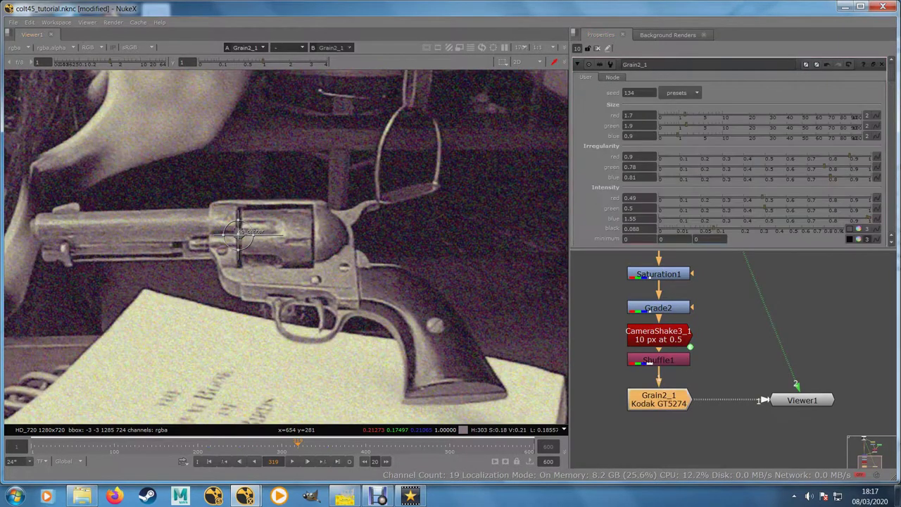
left_click(676, 93)
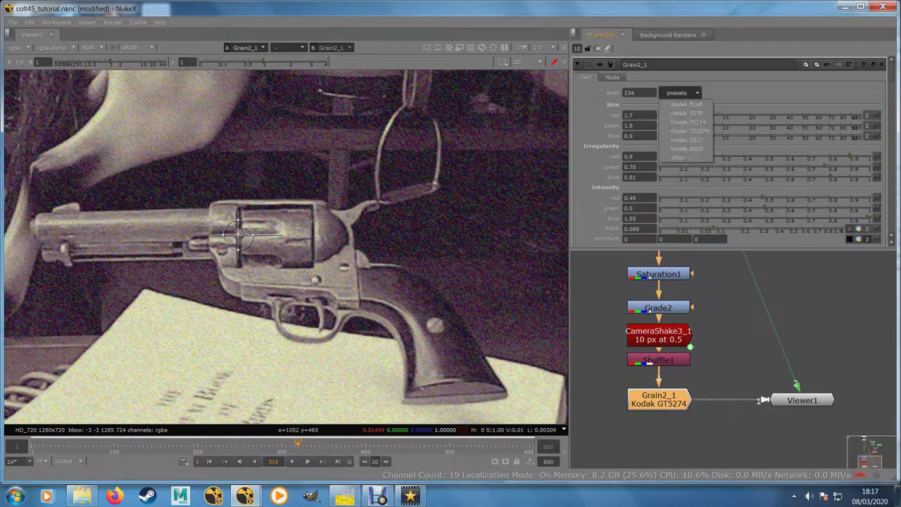
left_click(687, 149)
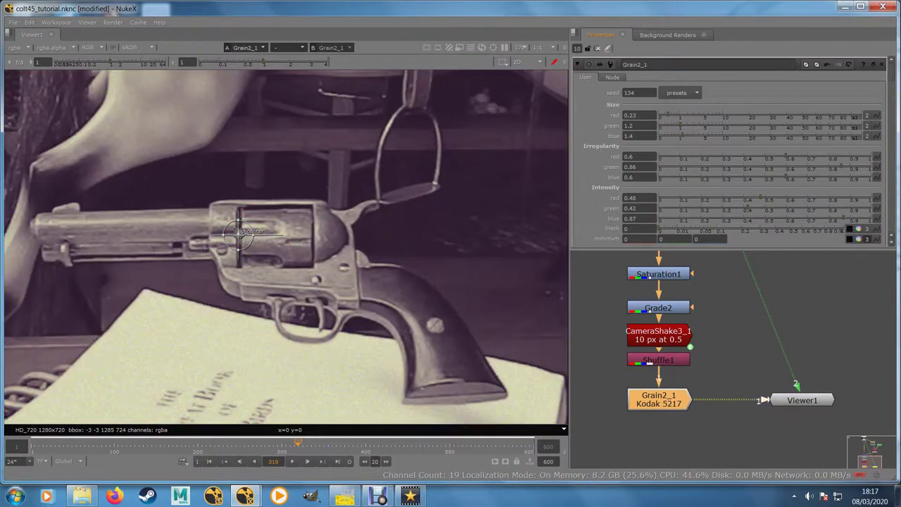
left_click(677, 92)
left_click(687, 127)
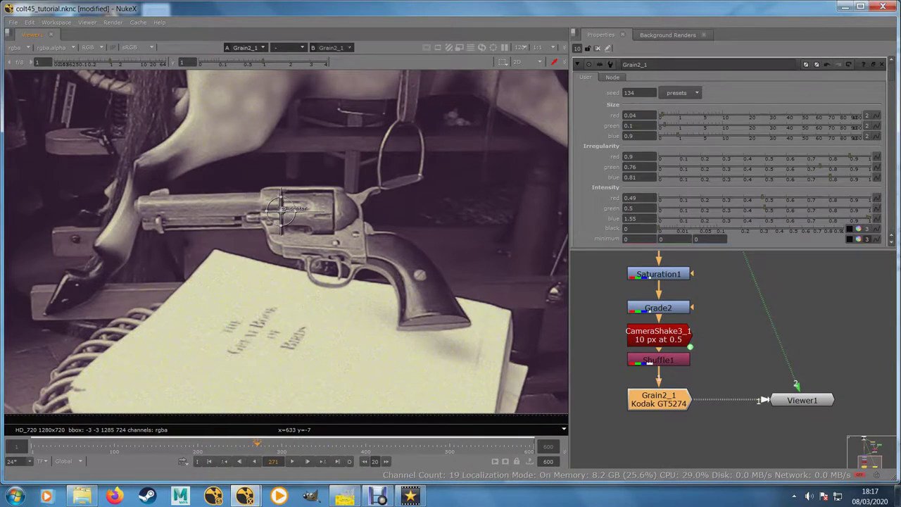
left_click(257, 445)
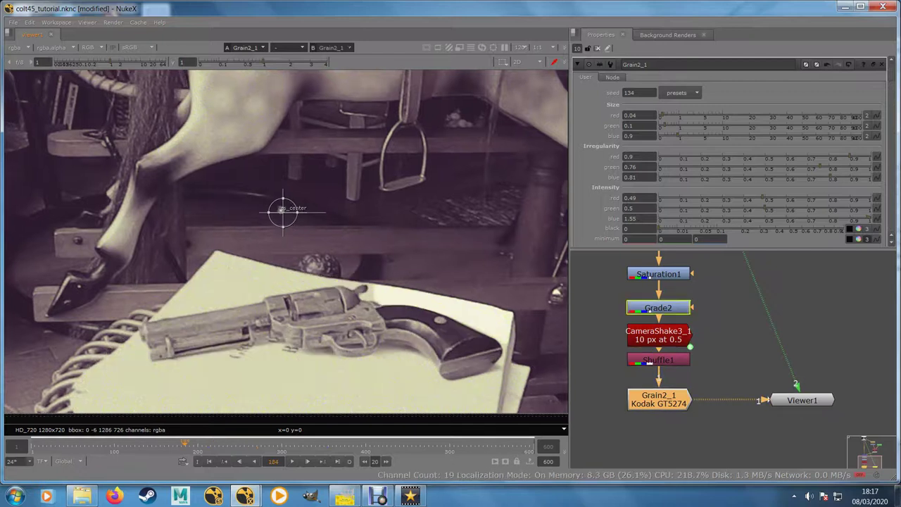
left_click(273, 445)
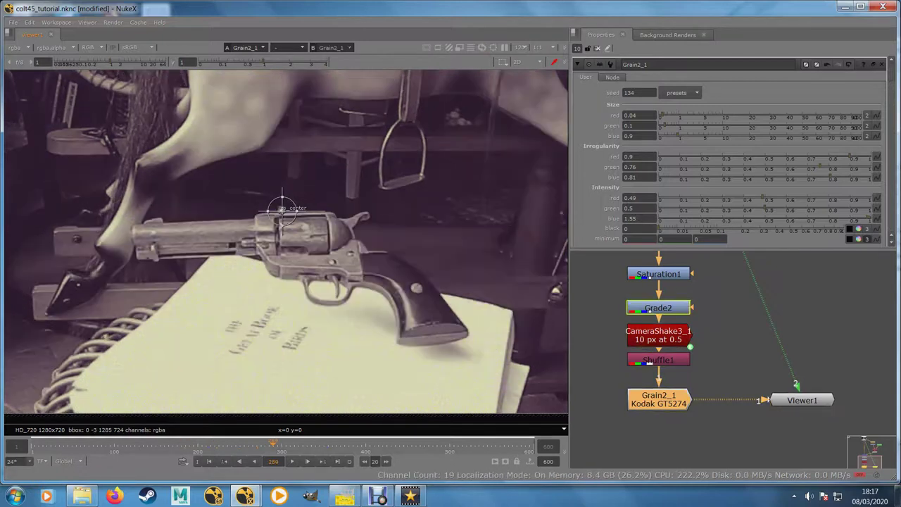
- Compare Grain2_1 with the ungrained Shuffle1 output around the revolver at frame 229, and check the alpha channel
left_click(223, 444)
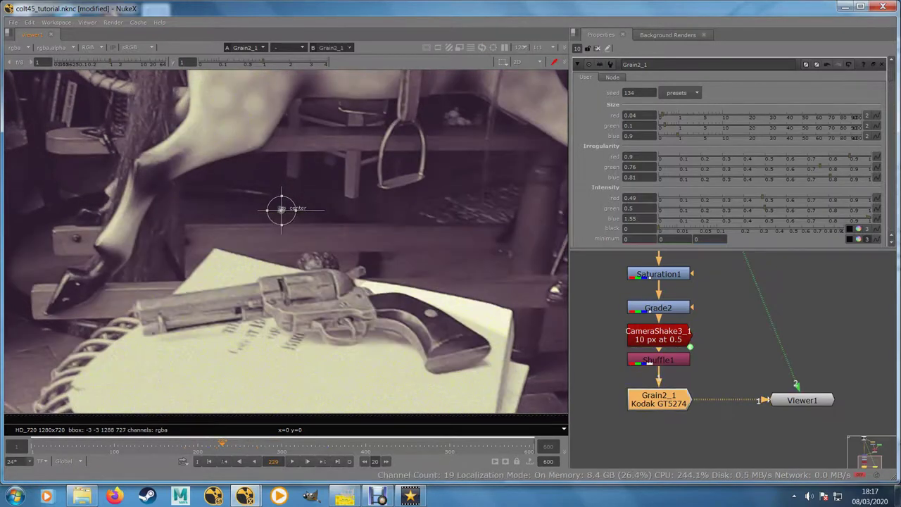
scroll(475, 321, "up", 3)
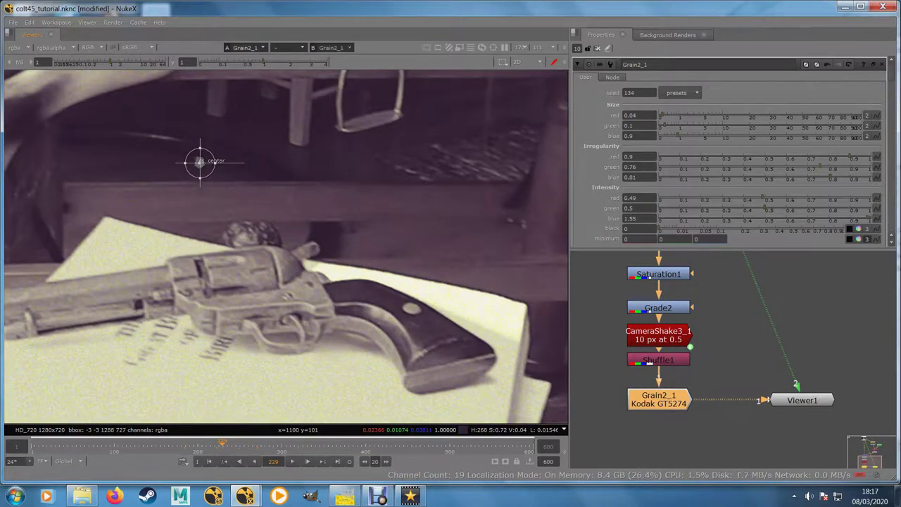
left_click(659, 359)
key("1")
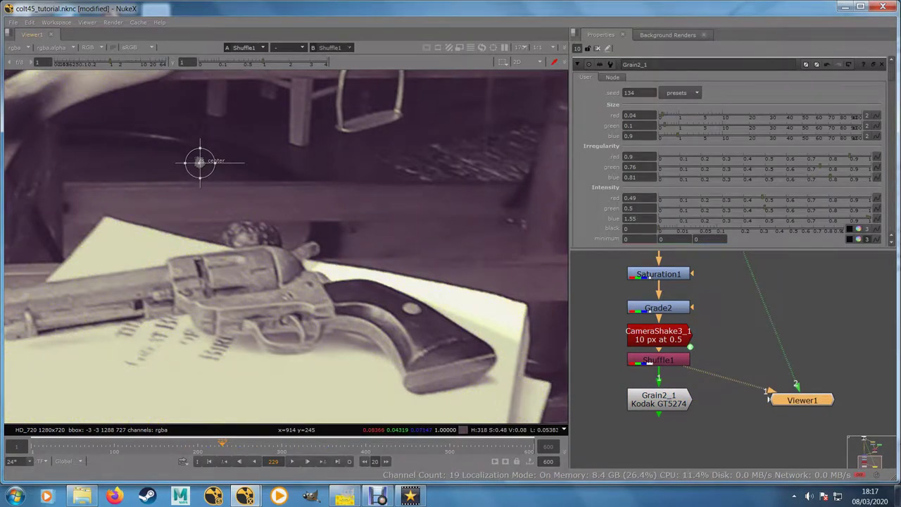
key("a")
key("a")
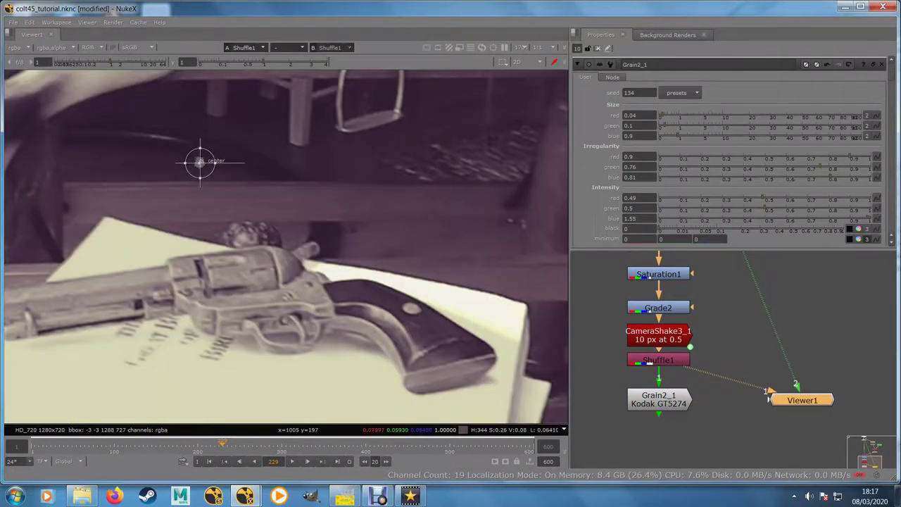
- Shift CameraShake3_1, Shuffle1, Grain2_1 and Viewer1 down in the node graph to open a gap below Grade2
left_click_drag(729, 327, 742, 392)
scroll(707, 375, "down", 3)
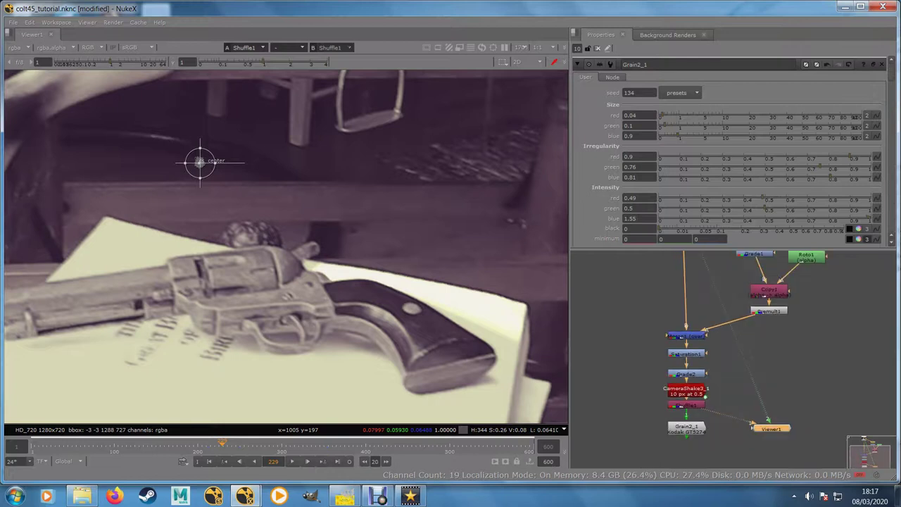
left_click_drag(651, 361, 801, 451)
mouse_move(686, 389)
left_mouse_down()
mouse_move(686, 407)
mouse_move(686, 374)
left_mouse_up()
left_click(732, 391)
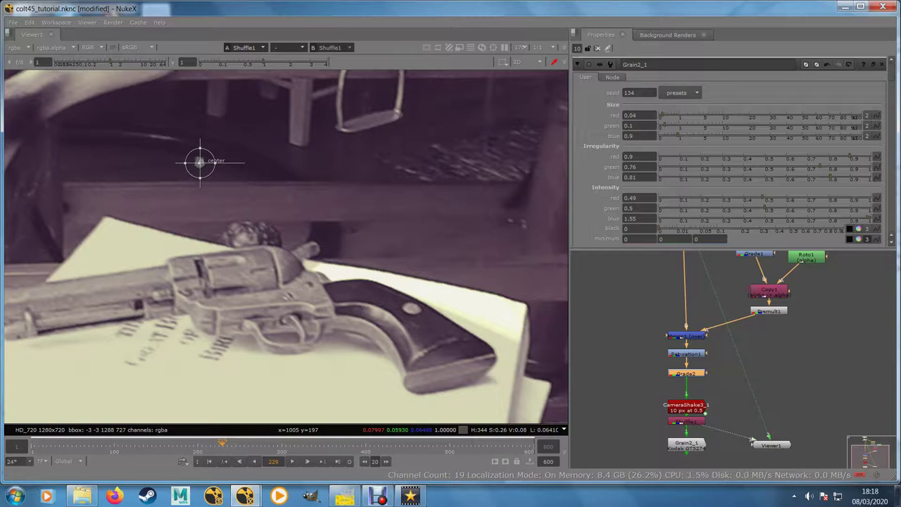
- Open Grade2's properties and examine the bright page edge beside the revolver grip up close
double_click(687, 373)
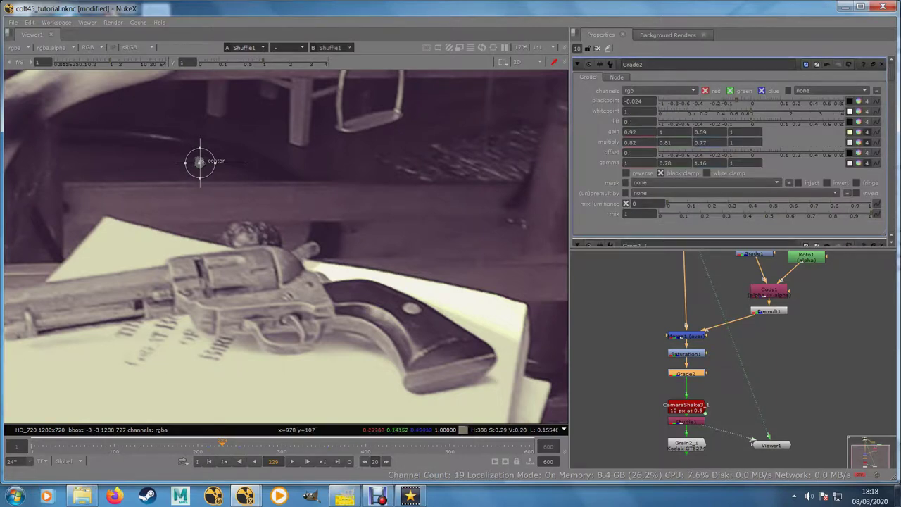
scroll(482, 347, "up", 2)
left_click_drag(482, 347, 406, 357)
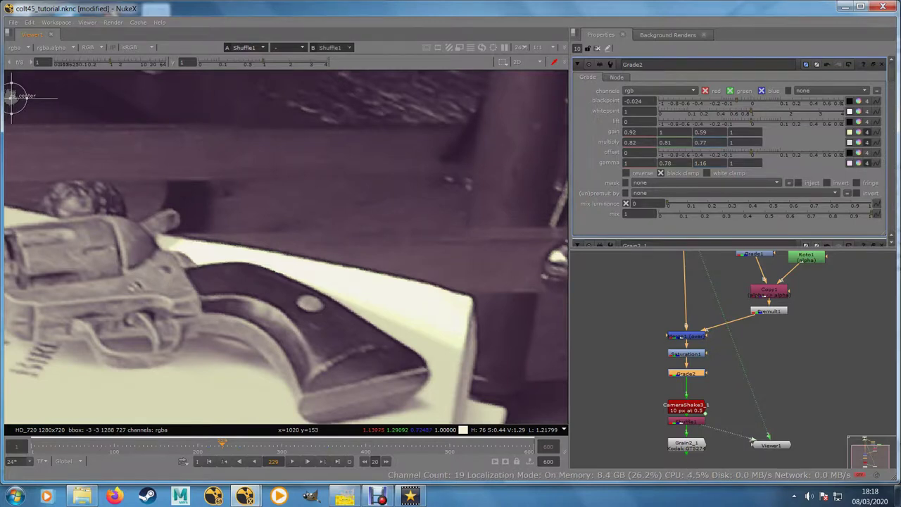
left_click_drag(686, 407, 686, 403)
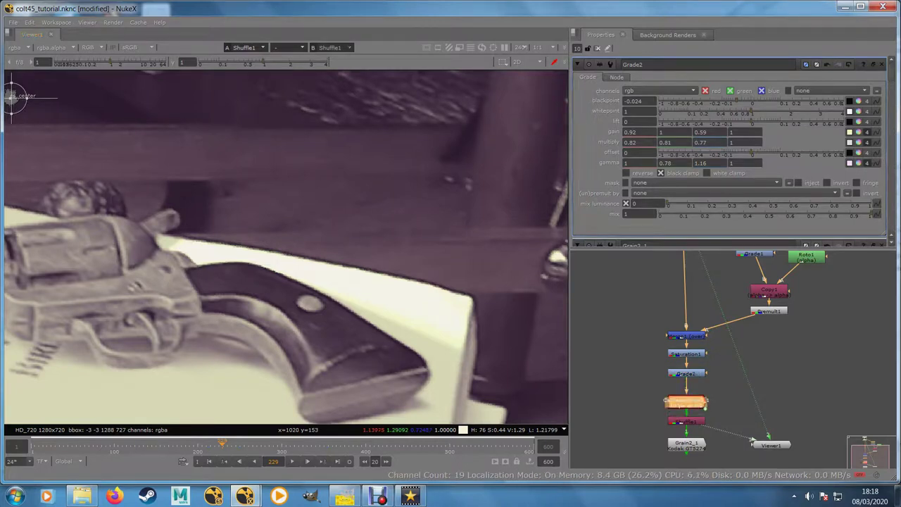
- Compare the pixel values of the page highlights and dark areas between the Grade2 and Merge1 outputs
left_click(686, 374)
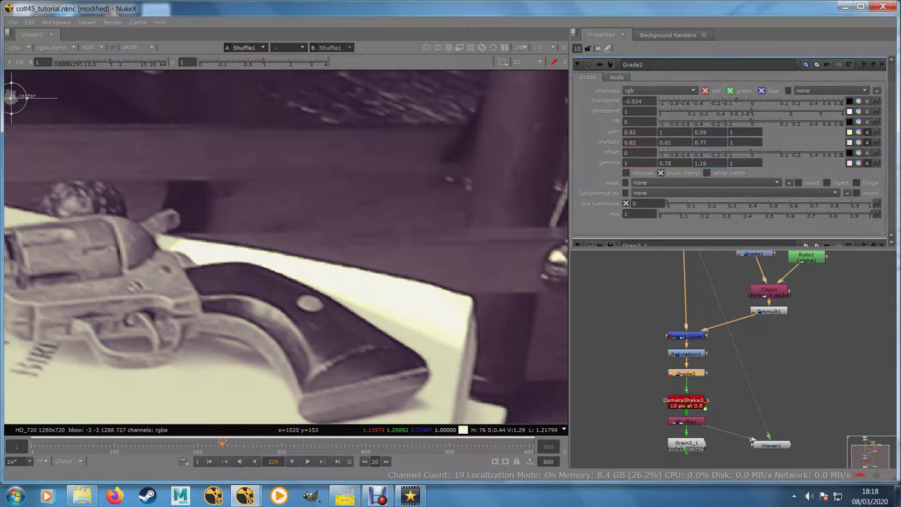
key("1")
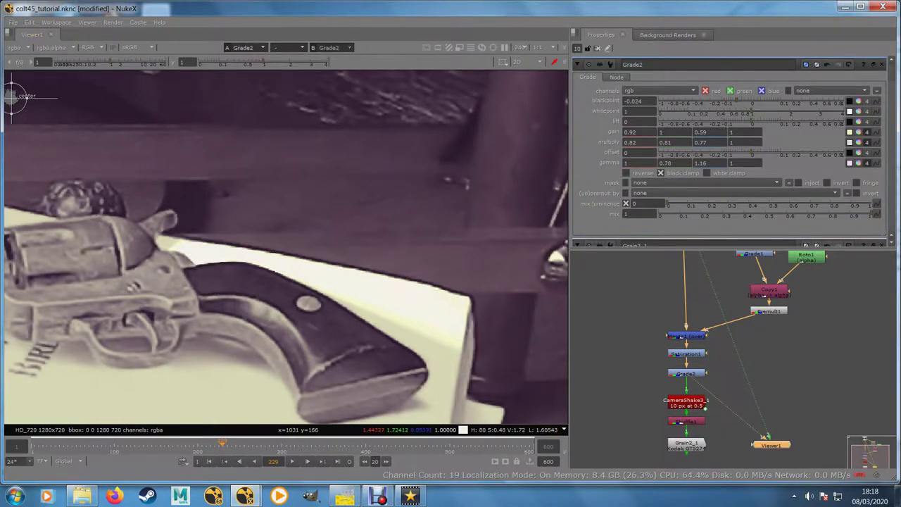
left_click(687, 355)
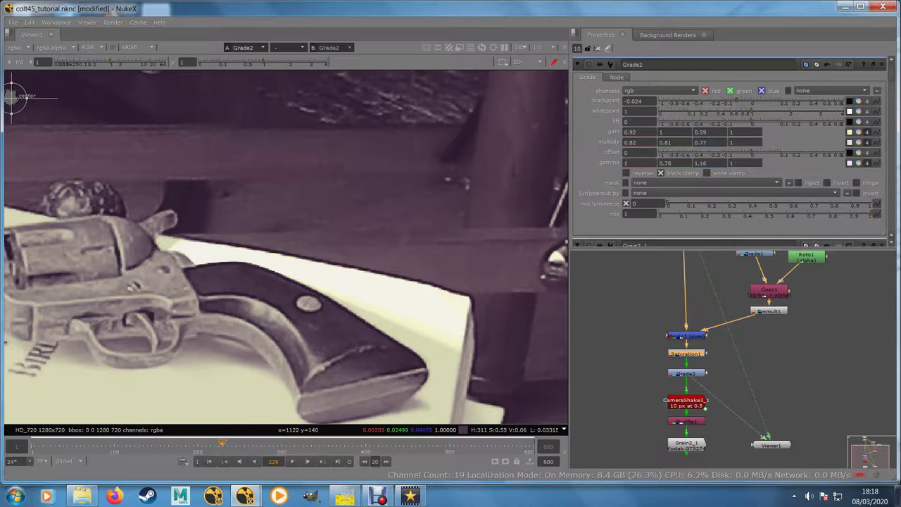
left_click(686, 337)
key("1")
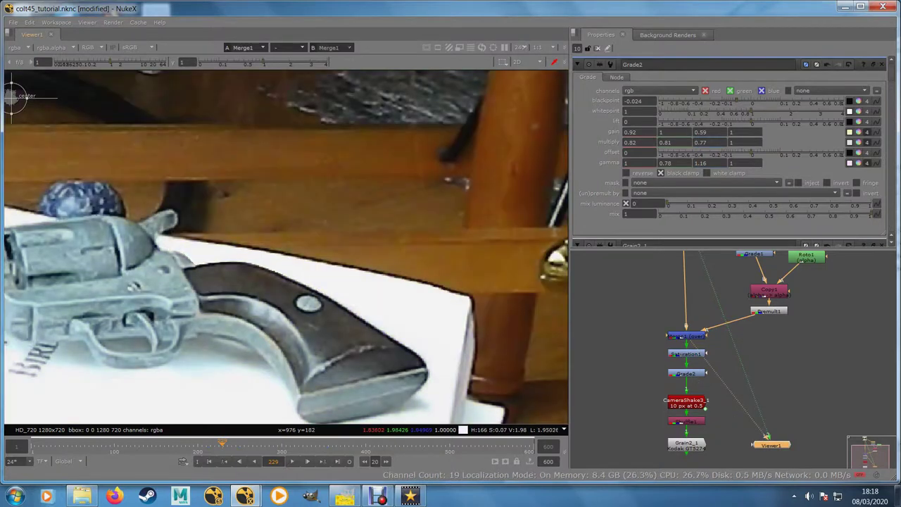
left_click(686, 373)
key("1")
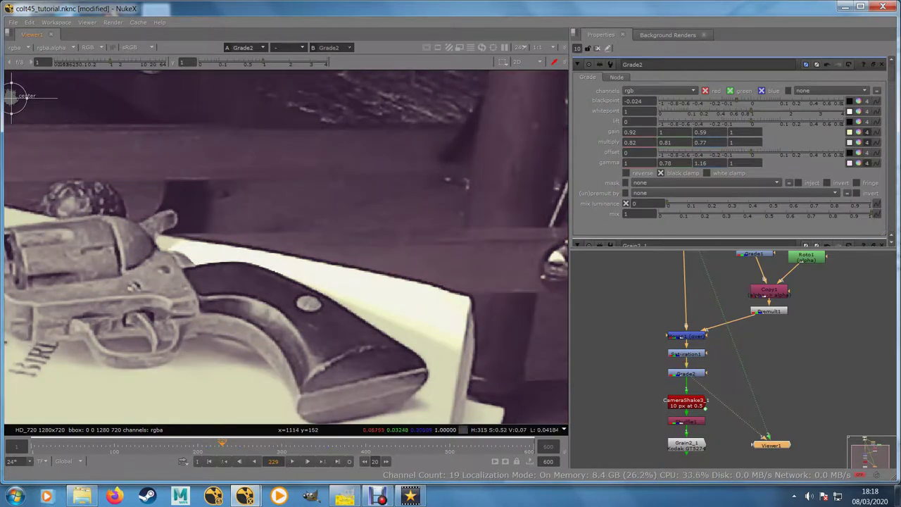
- Insert a Clamp node between Grade2 and CameraShake3_1
left_click(686, 374)
left_click_drag(686, 374, 686, 370)
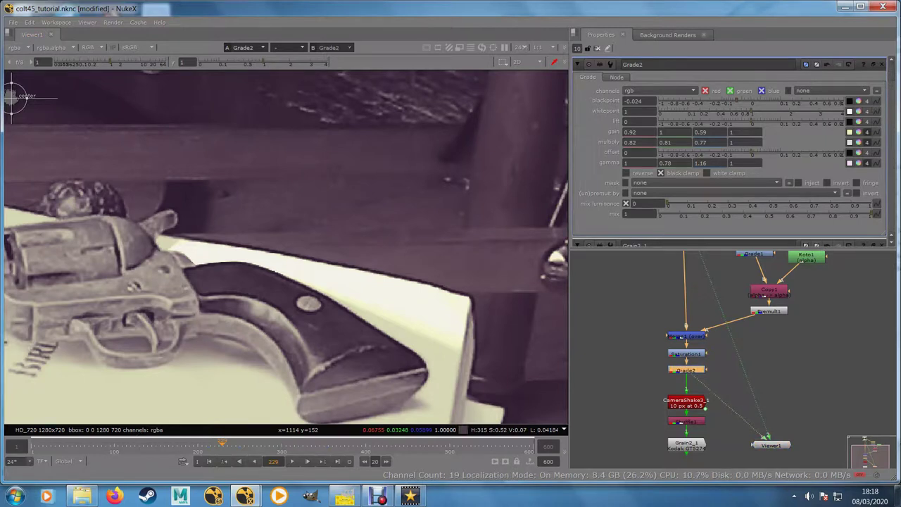
key("Tab")
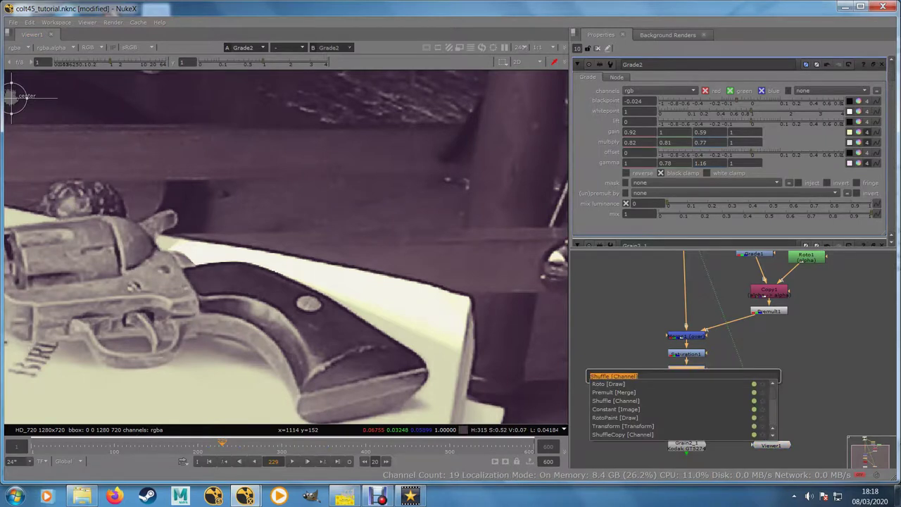
type("cl")
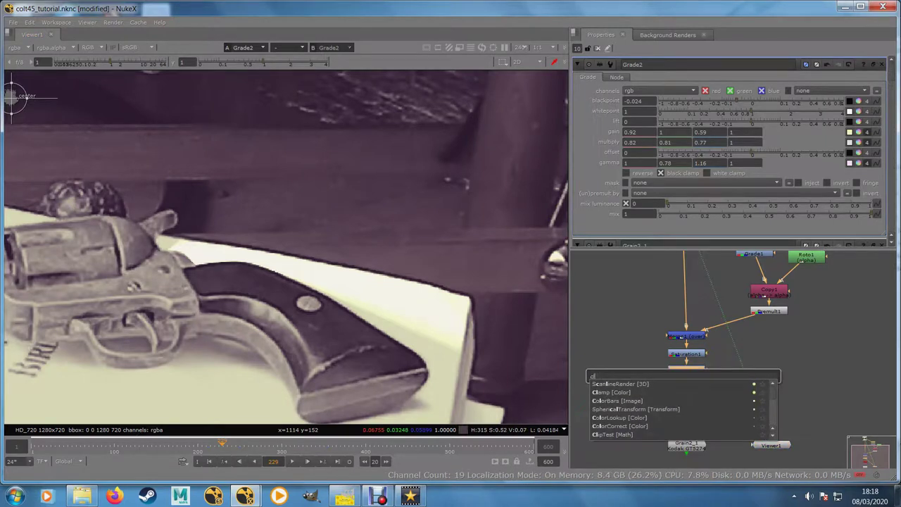
key("Down")
key("Return")
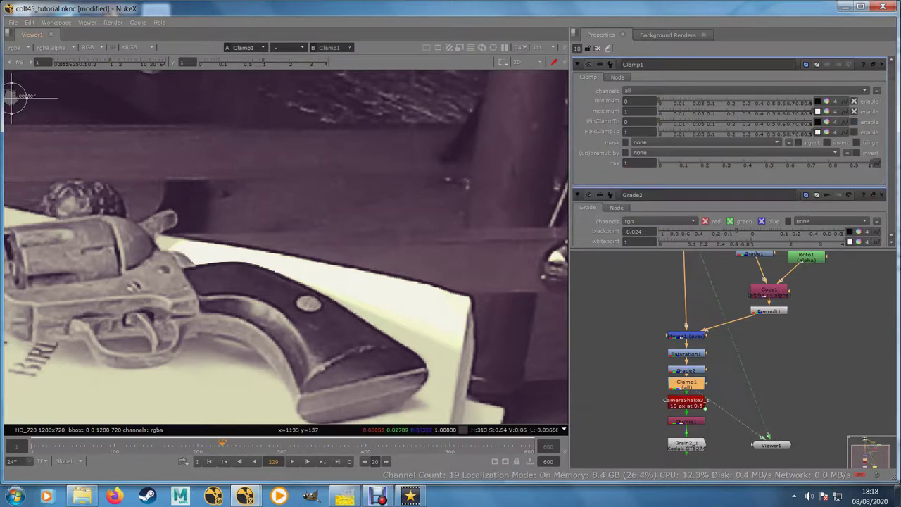
- Space out CameraShake3_1, Shuffle1 and Grain2_1 below the Clamp node, and view the Grain2_1 output
left_click_drag(740, 388, 750, 359)
left_click_drag(697, 376, 697, 374)
left_click_drag(697, 419, 697, 426)
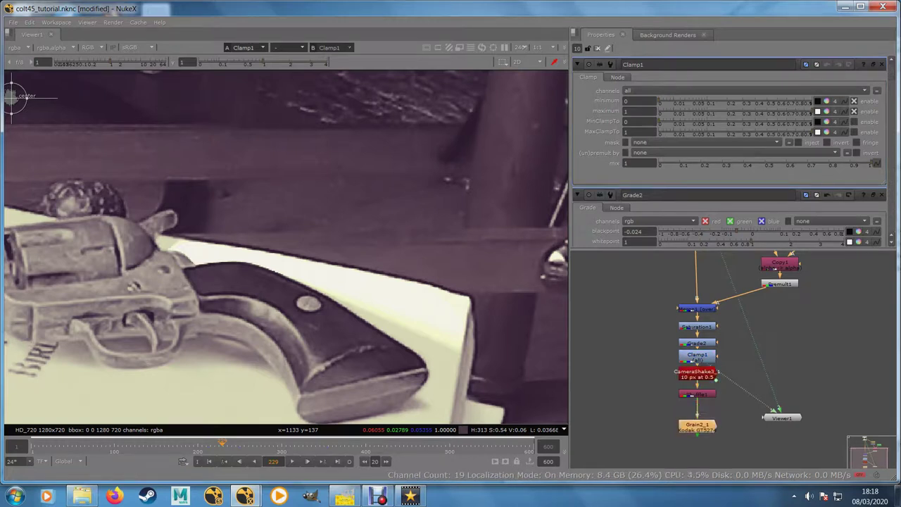
left_click_drag(697, 394, 697, 378)
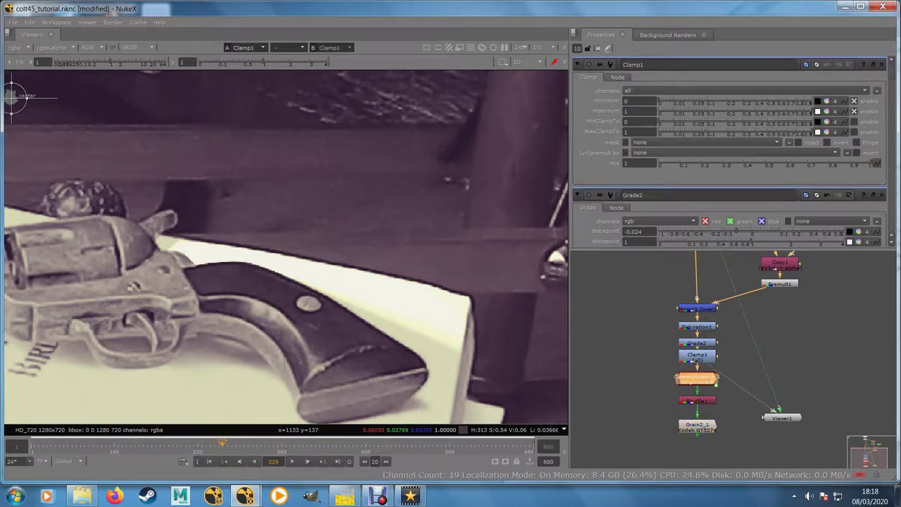
left_click(697, 427)
key("1")
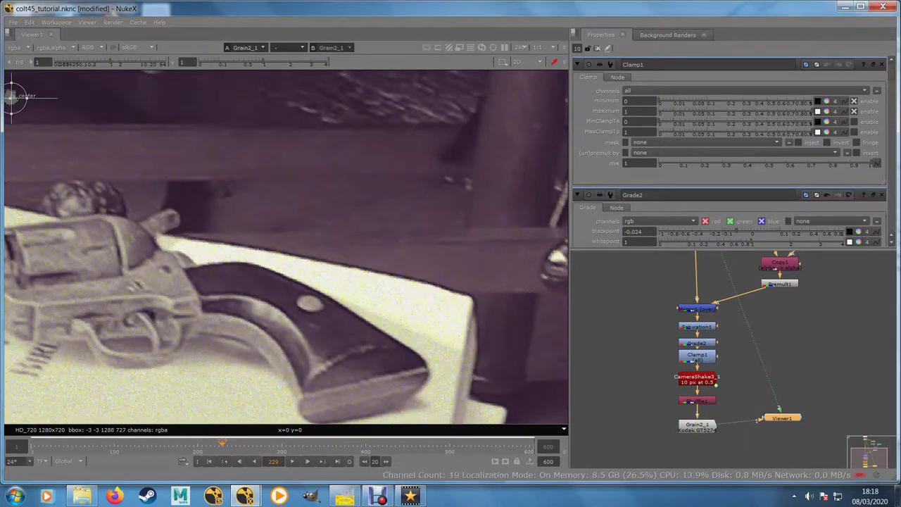
left_click_drag(697, 355, 657, 356)
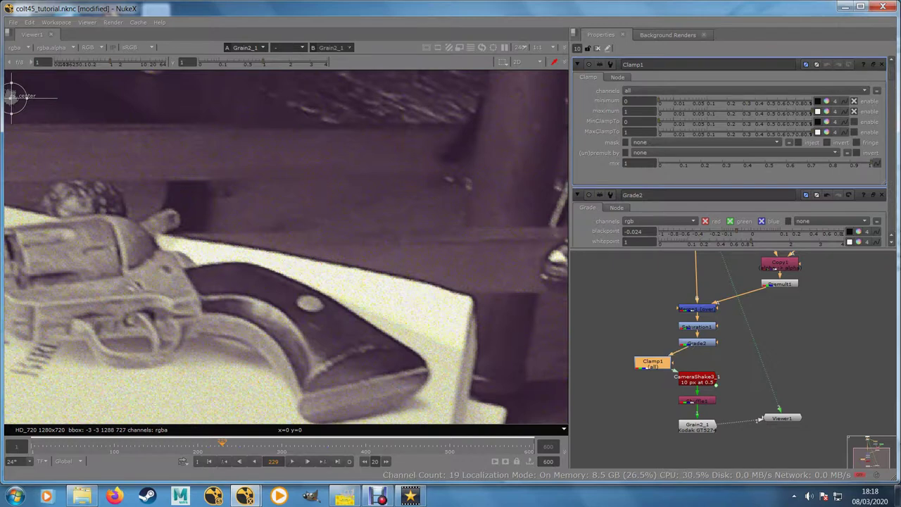
key("ctrl+z")
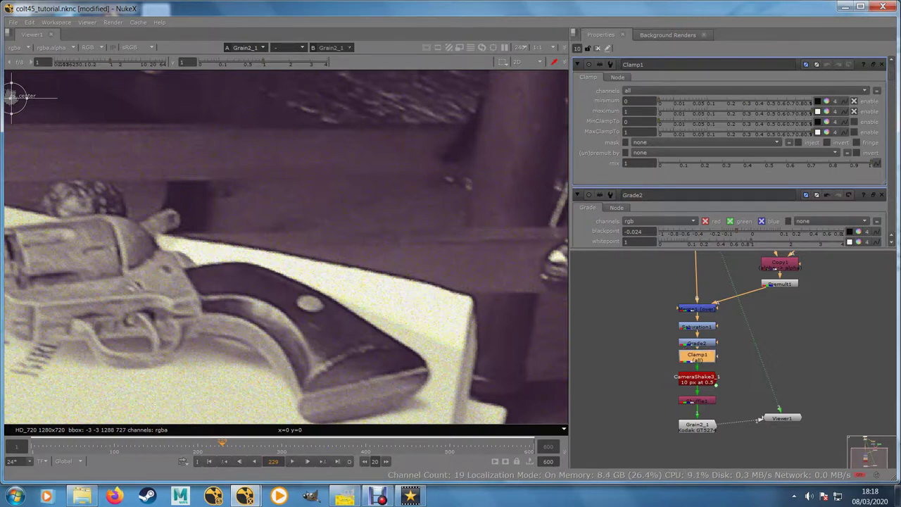
scroll(400, 346, "down", 1)
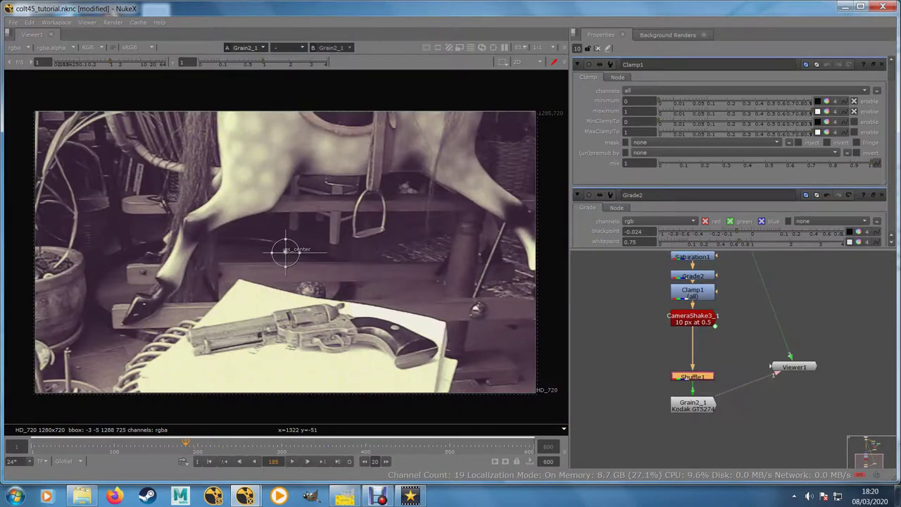
- Move CameraShake3_1 and Clamp1 further down to make room for another node below Grade2
left_click(692, 317)
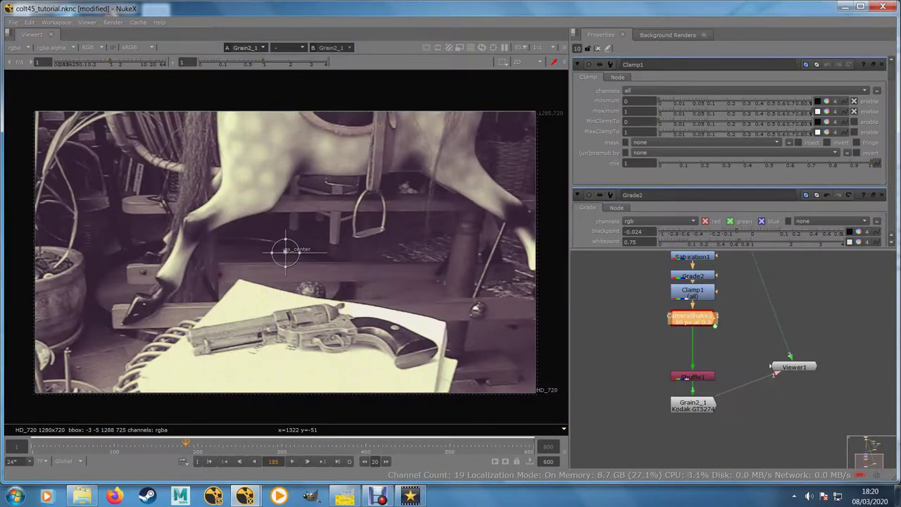
left_click_drag(692, 317, 692, 346)
left_click(692, 291)
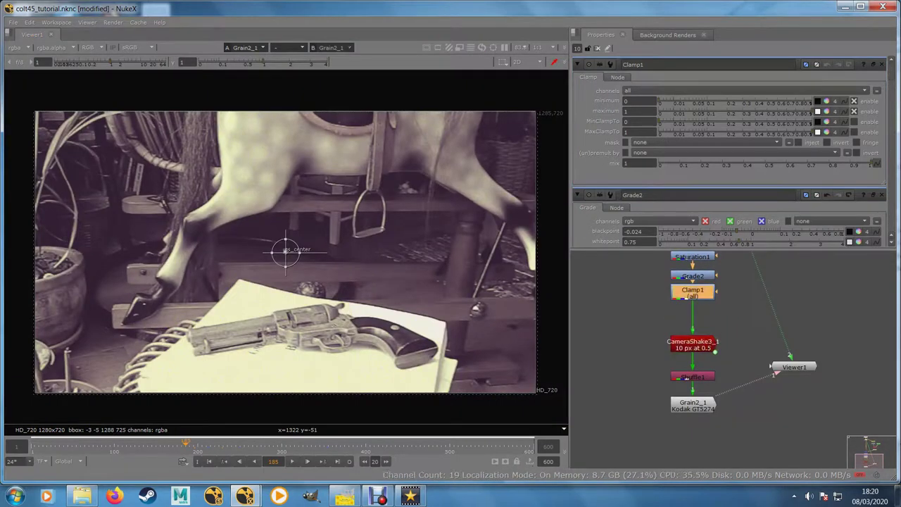
left_click_drag(692, 290, 693, 314)
- Rename the Grade2 node to Grade2_SEPIAg
left_click(693, 276)
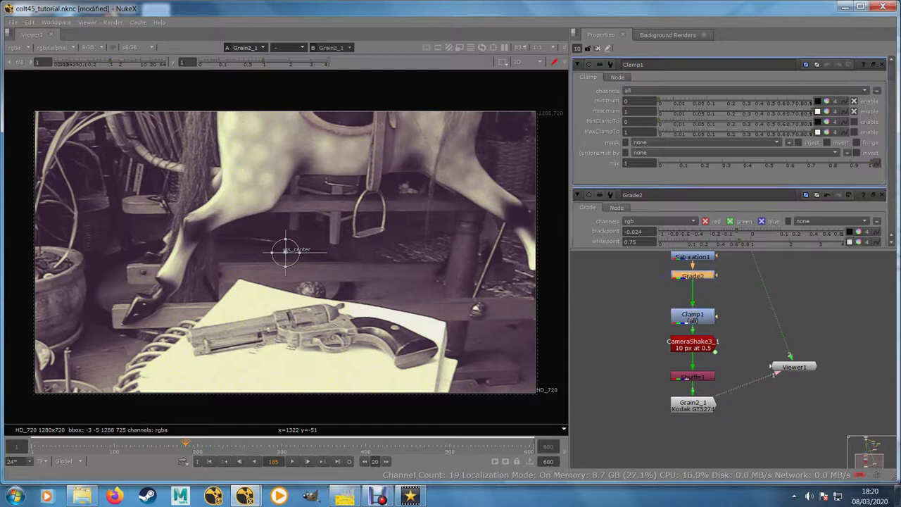
left_click_drag(747, 302, 749, 370)
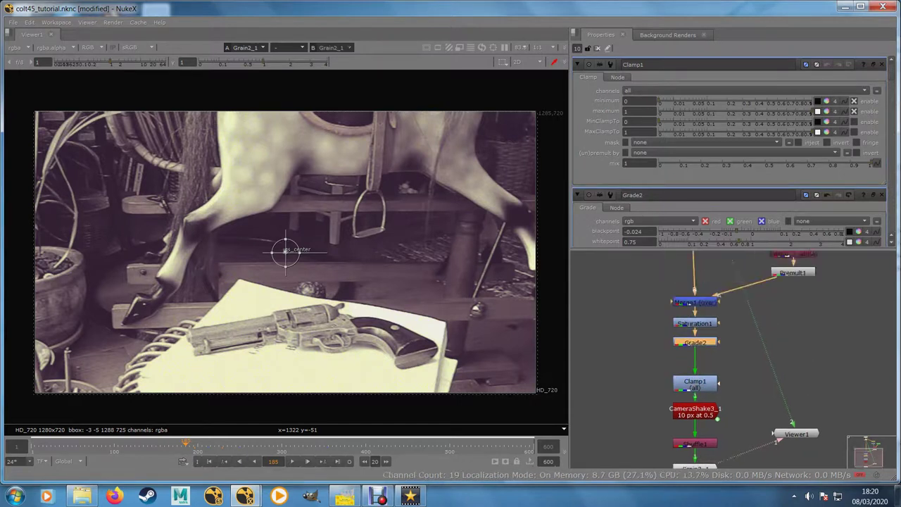
double_click(695, 343)
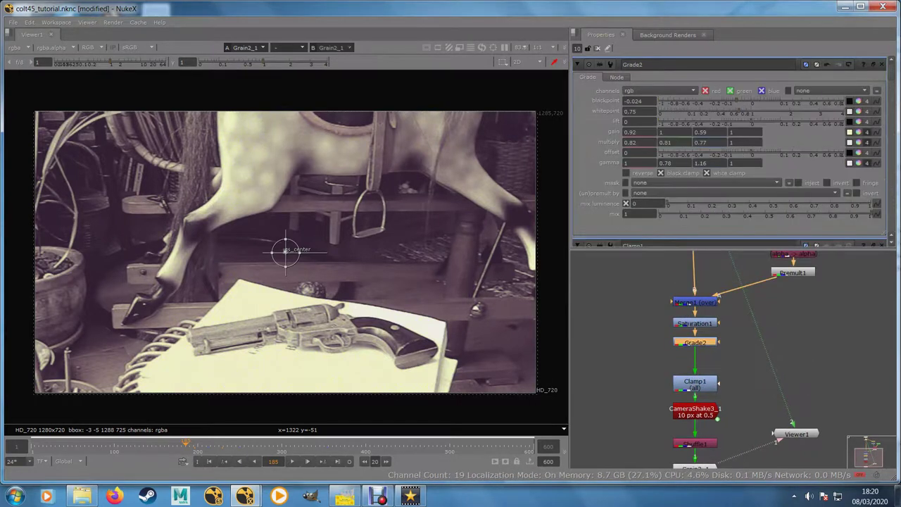
left_click(658, 65)
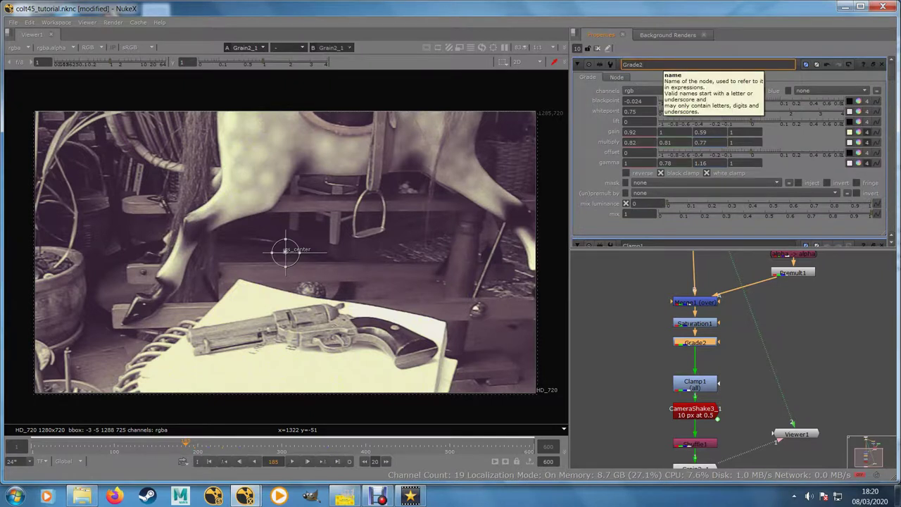
type("_SEPIA")
key("Return")
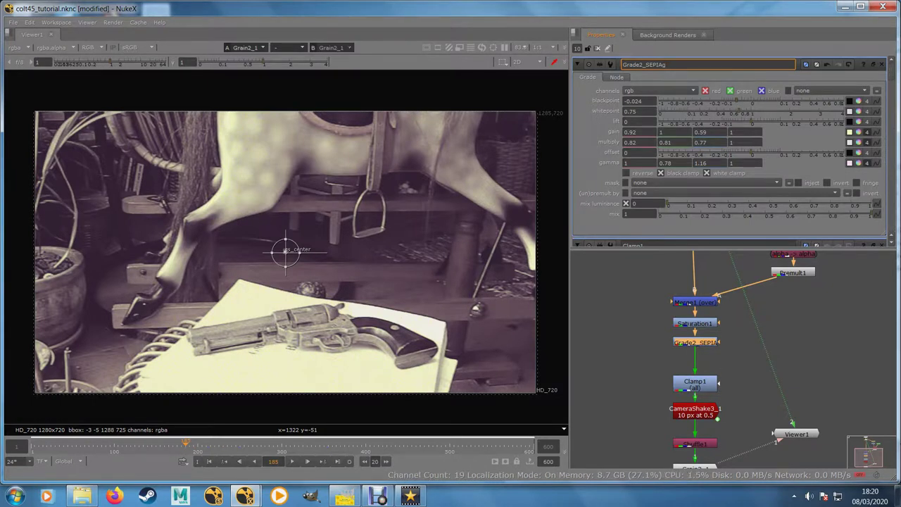
key("Return")
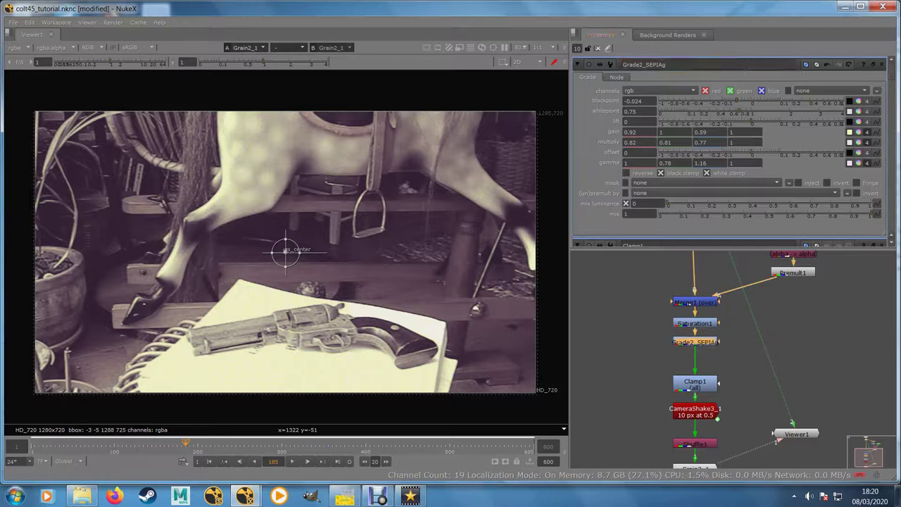
- Insert a Grade node between Grade2_SEPIAg and Clamp1 and rename it Grade2_FADE
key("g")
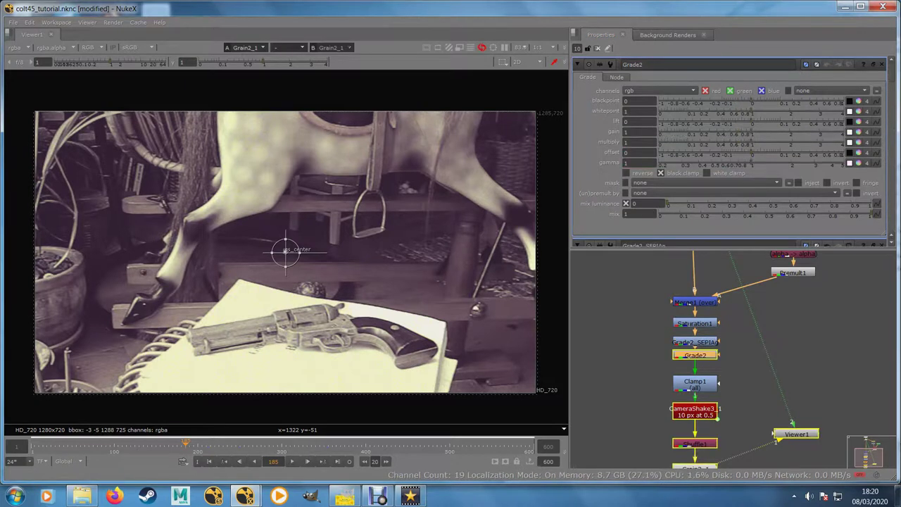
left_click_drag(695, 362, 695, 358)
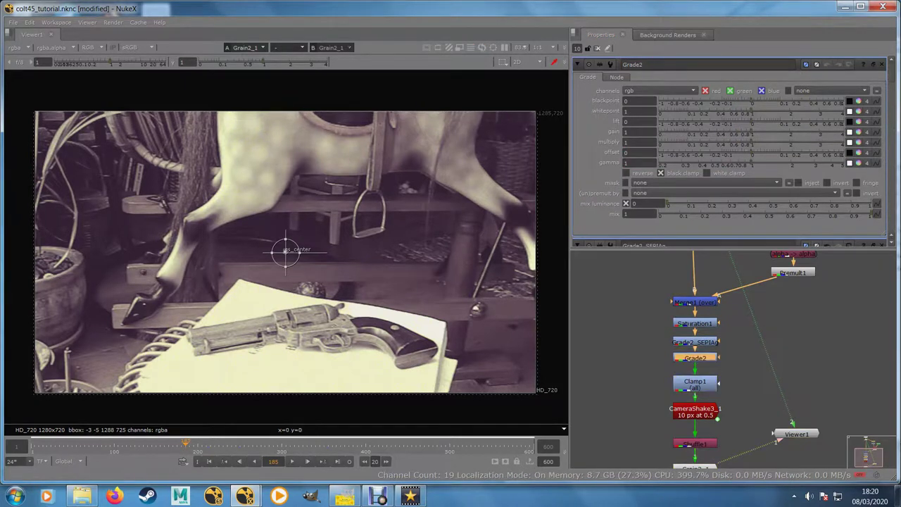
left_click(649, 65)
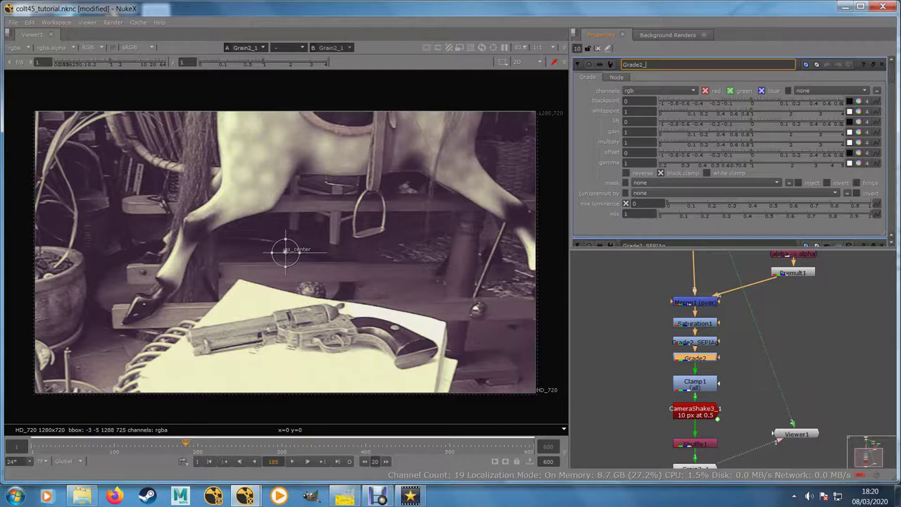
type("FADE")
key("Return")
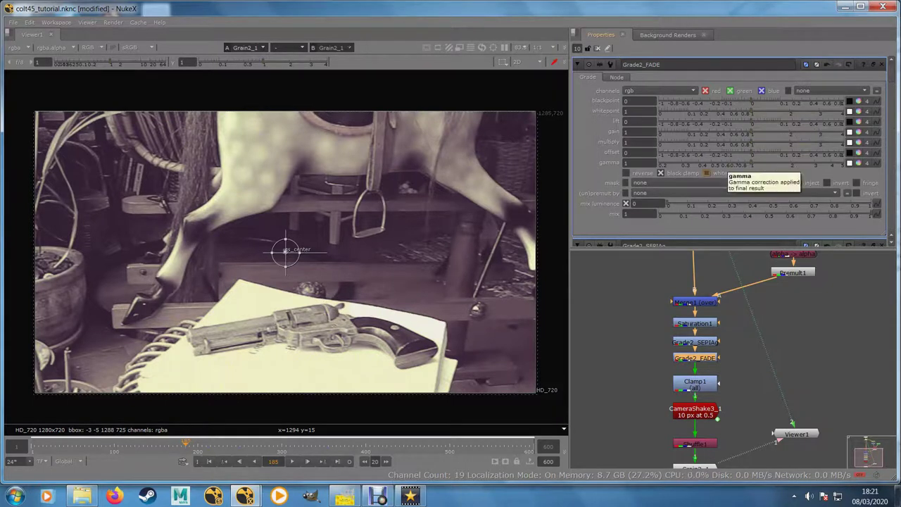
- Darken Grade2_FADE by setting gamma to 0.75, gain to 0.57 and lift to -0.022
left_click(735, 163)
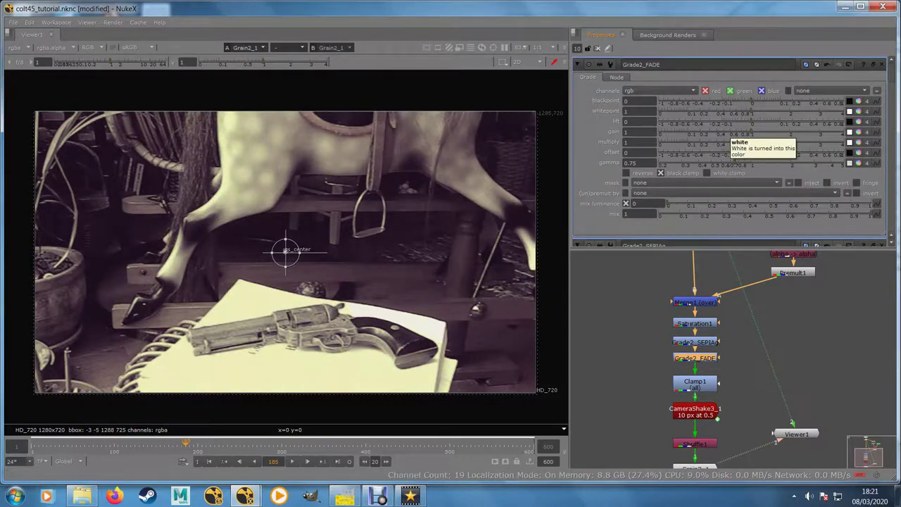
left_click(730, 131)
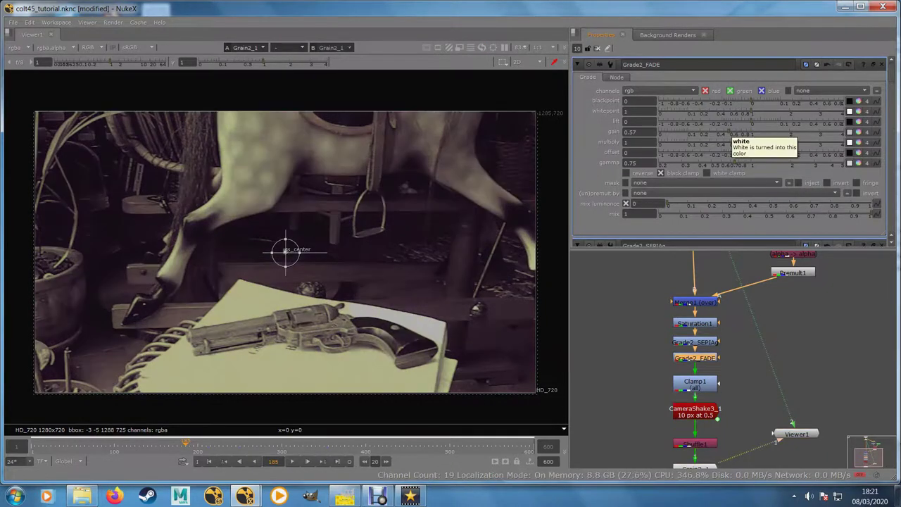
left_click(738, 121)
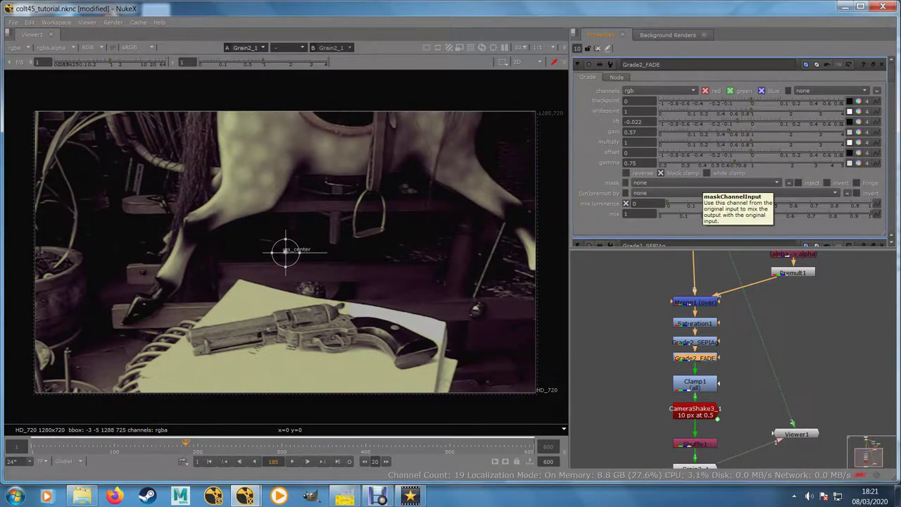
- Add an unconnected Roto node beside the tree and connect it to the mask input of Grade2_FADE
left_click_drag(747, 352, 733, 337)
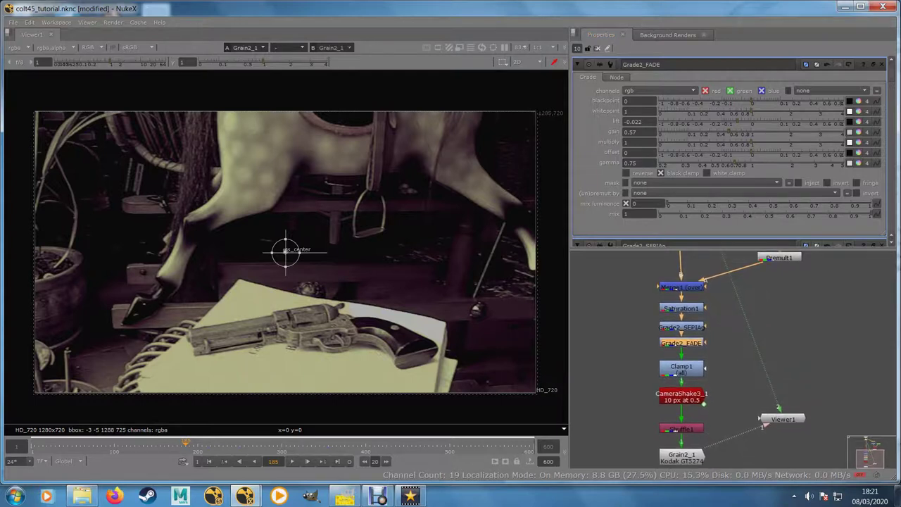
left_click(733, 337)
key("Tab")
type("r")
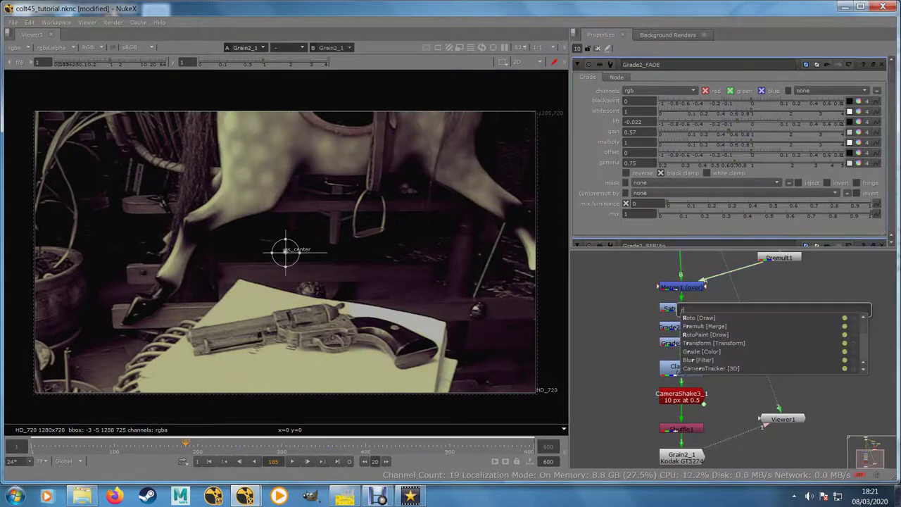
key("Return")
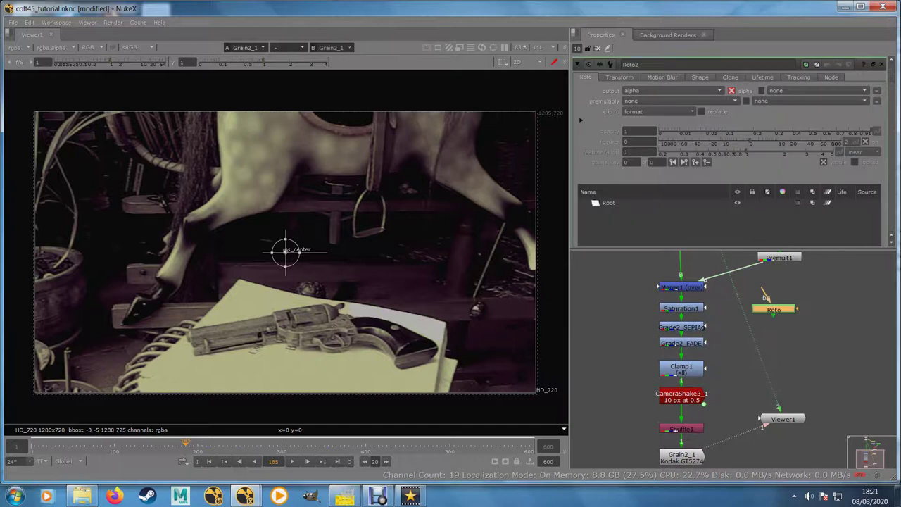
left_click_drag(706, 329, 777, 342)
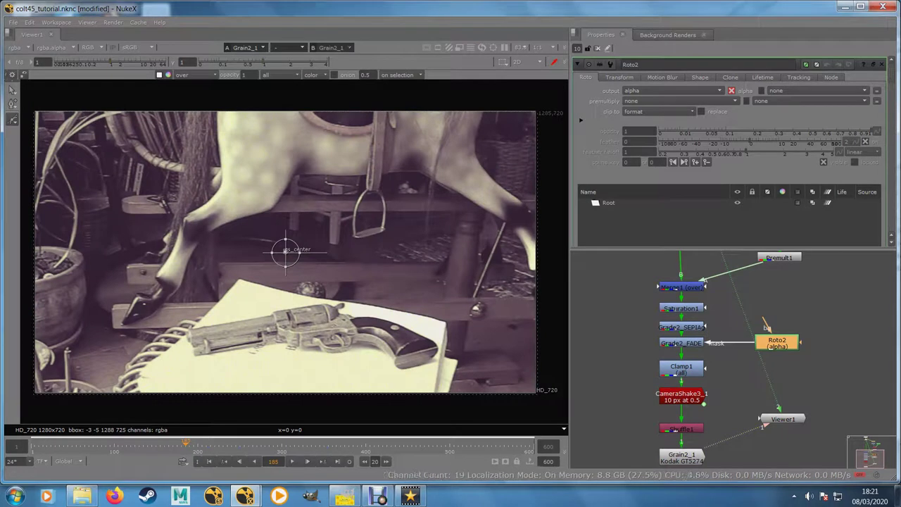
- Draw a cusped rectangle roto shape of about 985 by 540 px over the central part of the frame
left_click(12, 119)
left_click(12, 120)
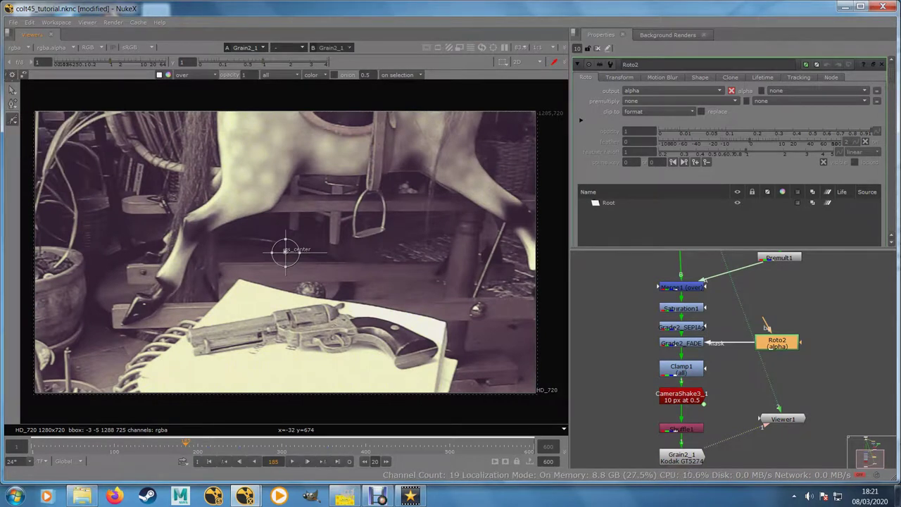
left_click(13, 120)
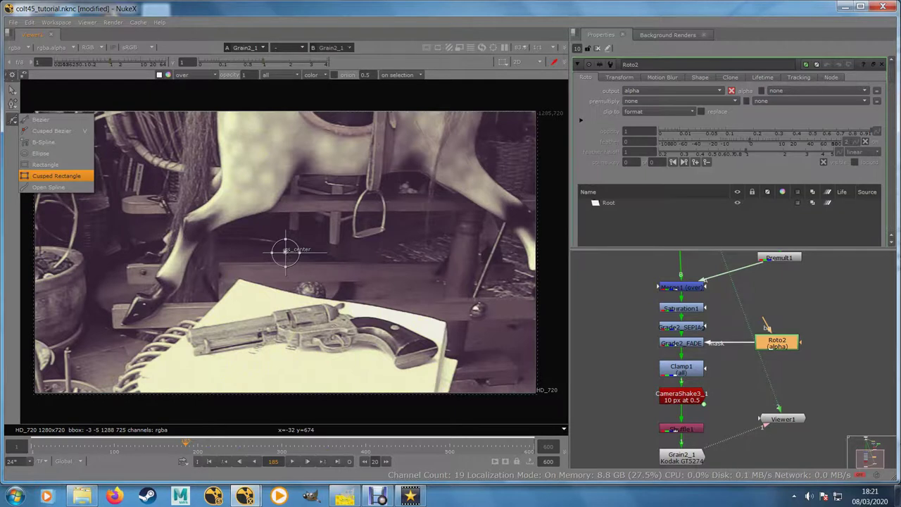
left_click(56, 175)
left_click_drag(83, 146, 469, 356)
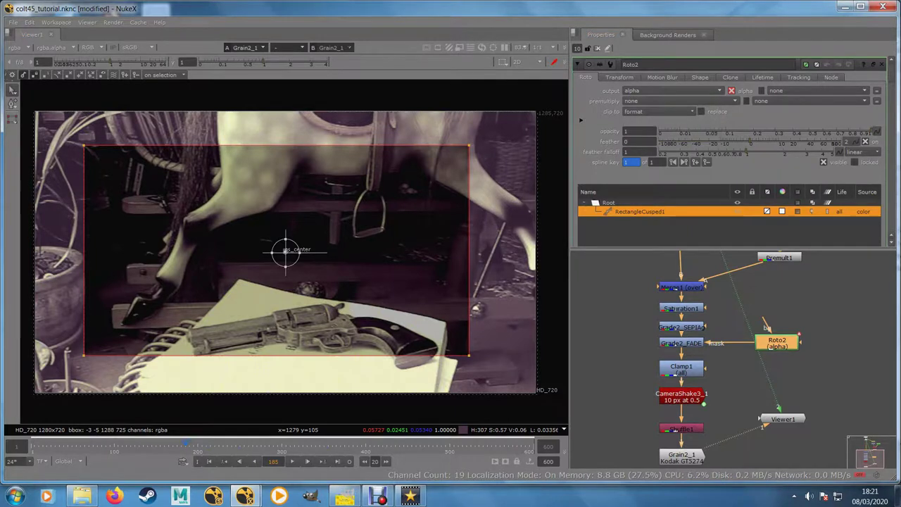
left_click(700, 77)
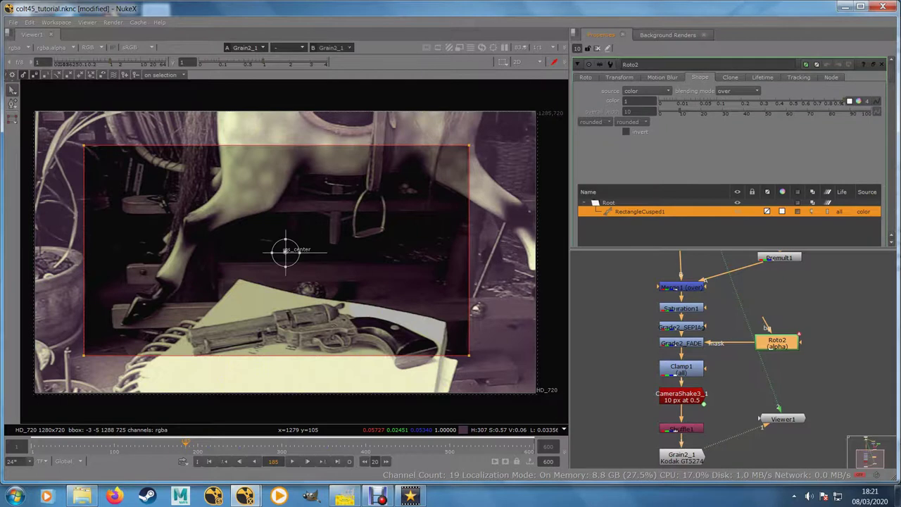
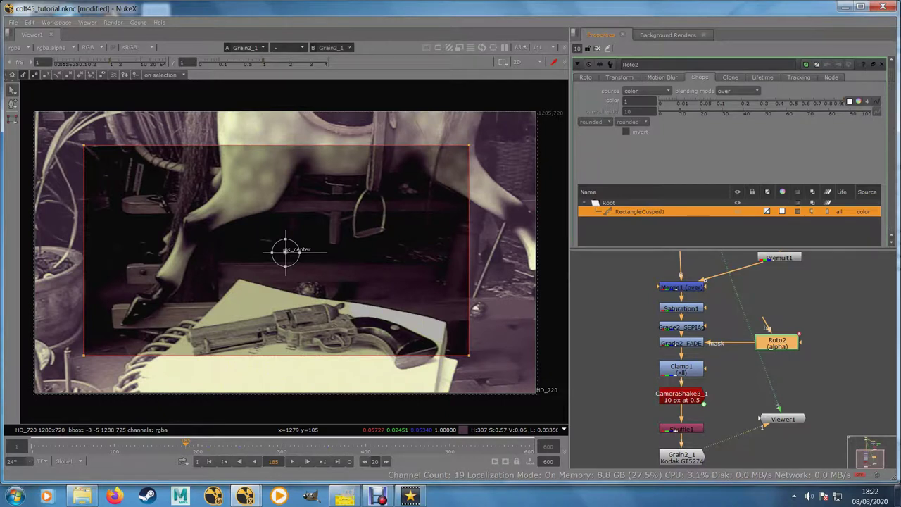
left_click_drag(469, 145, 469, 146)
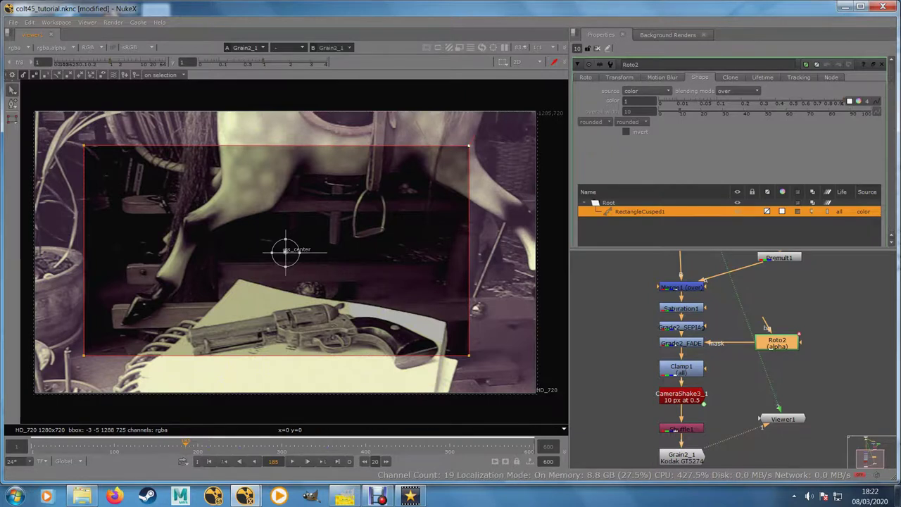
left_click(13, 120)
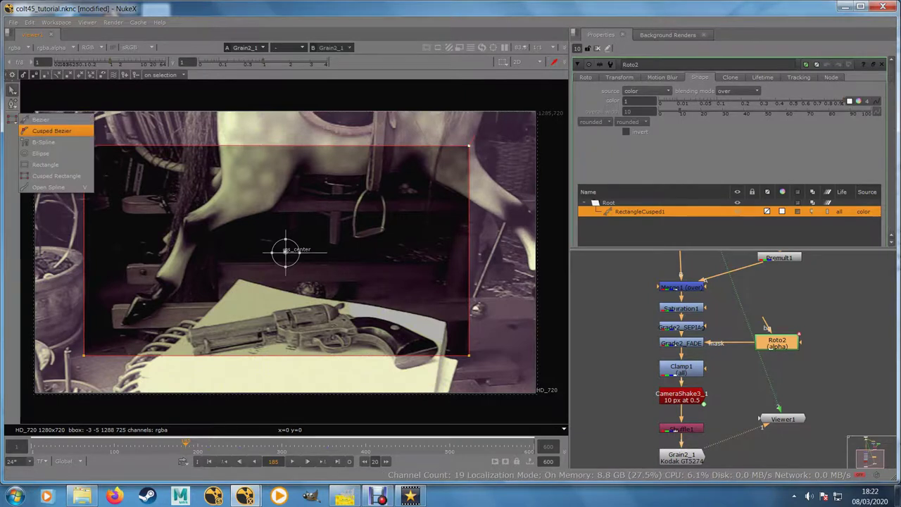
left_click(51, 130)
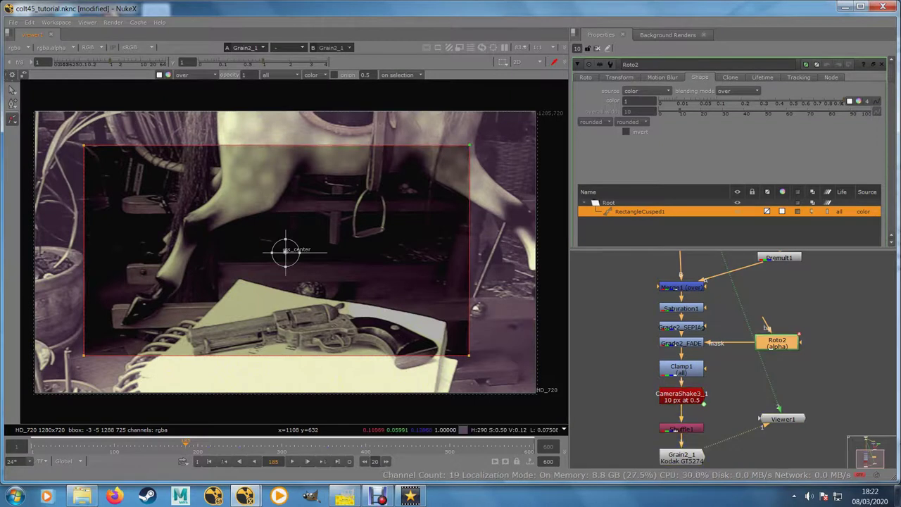
right_click(469, 144)
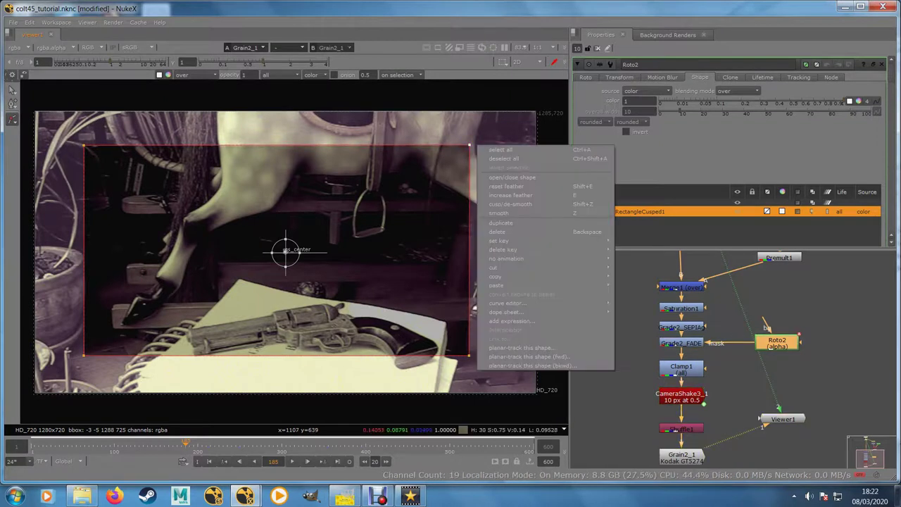
key("Escape")
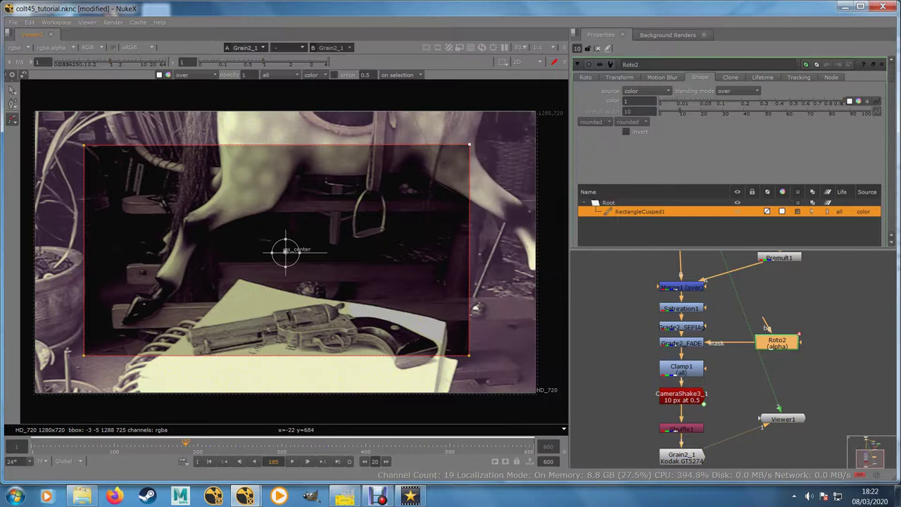
left_click(12, 120)
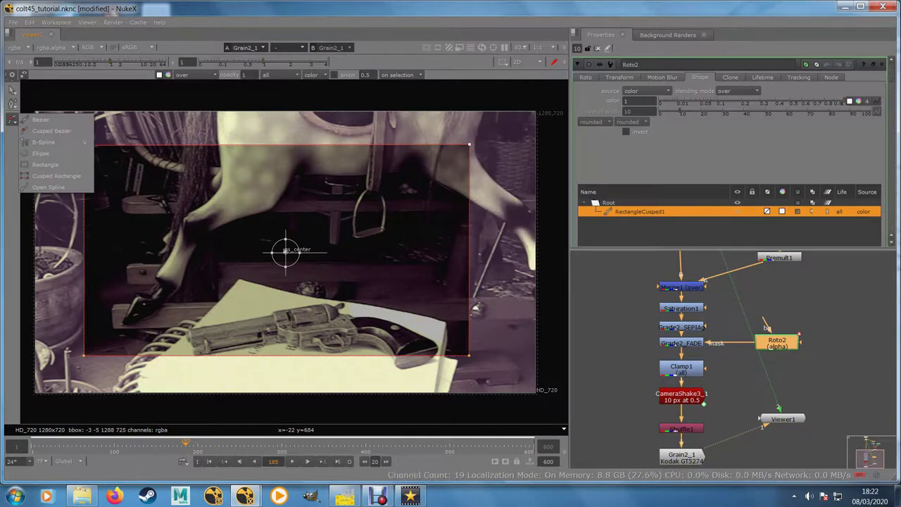
left_click(56, 175)
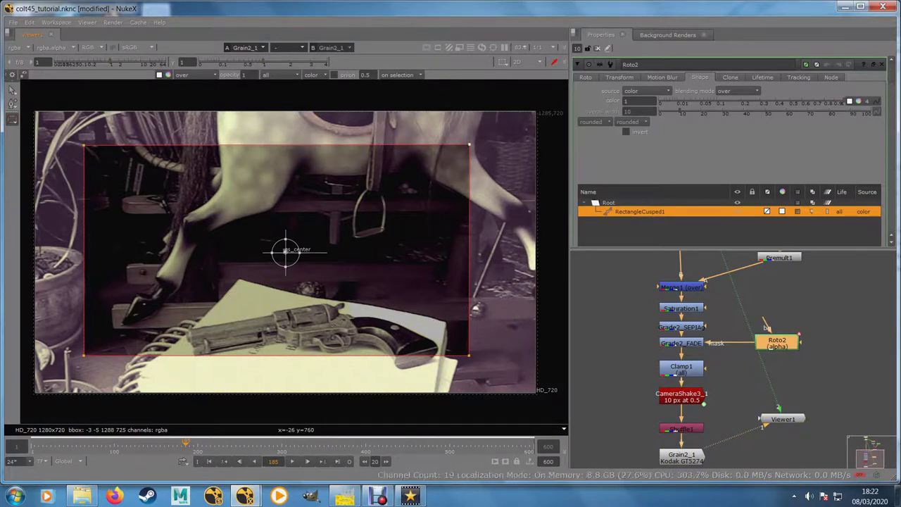
left_click(12, 90)
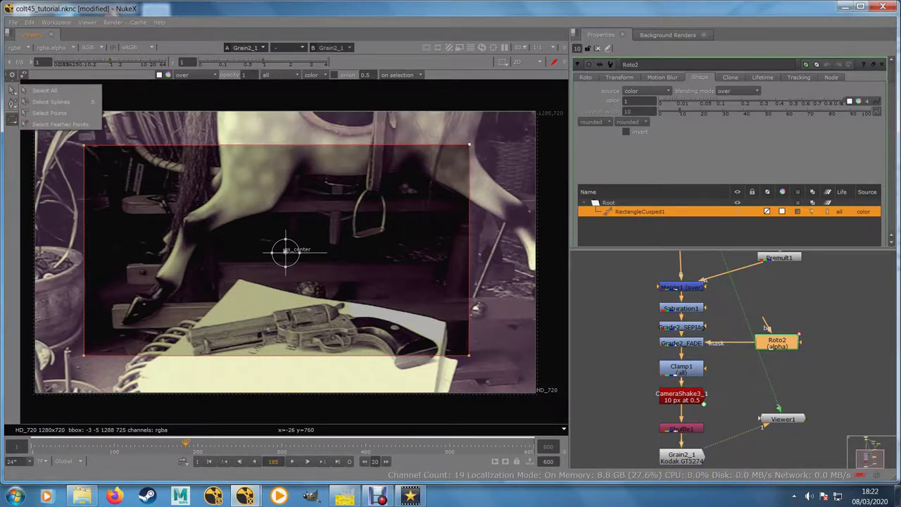
left_click(13, 103)
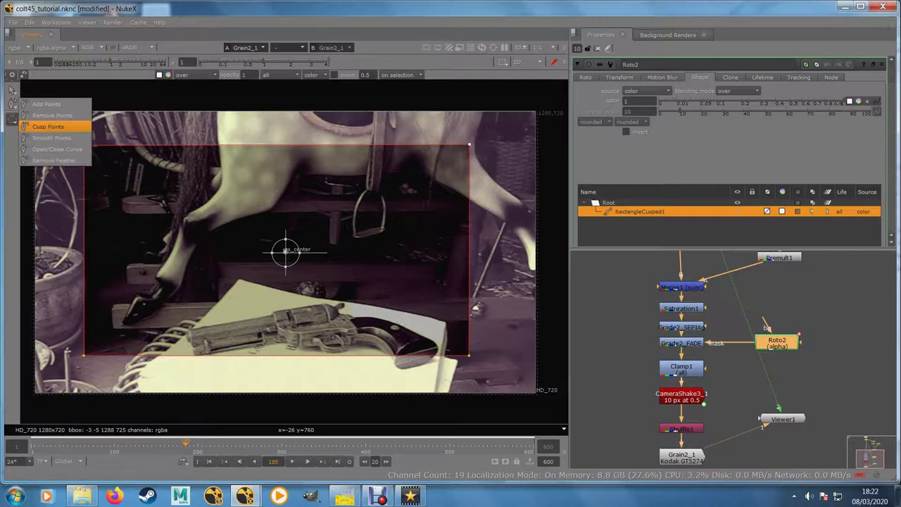
left_click(48, 126)
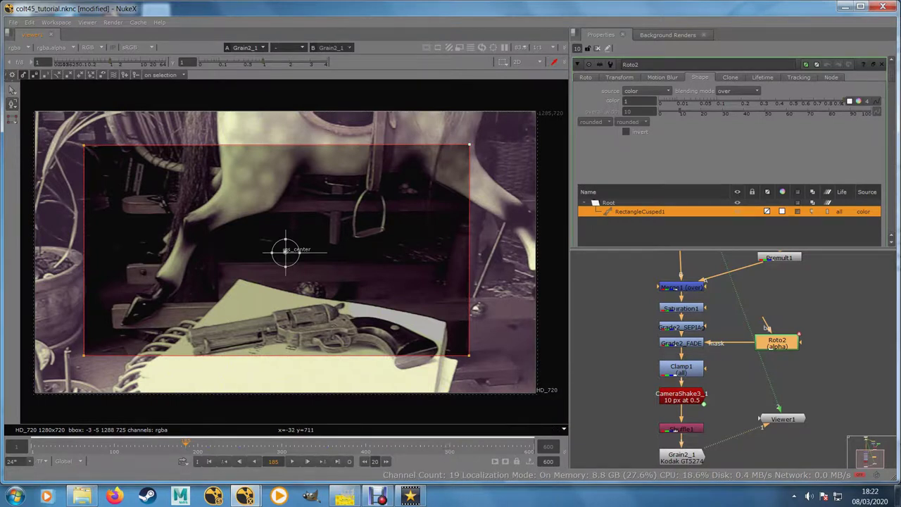
- Smooth all four corner points of the RectangleCusped1 shape with the Smooth Points tool to make a rounded outline
left_click(12, 103)
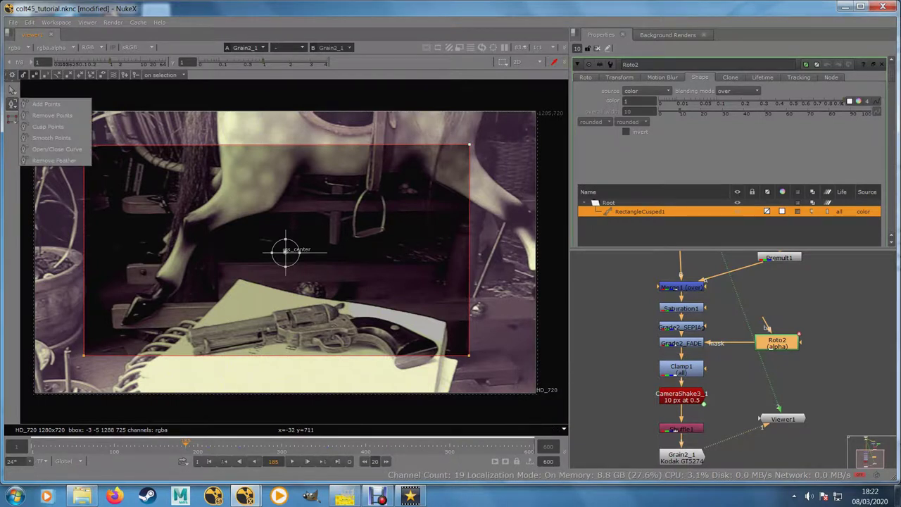
left_click(51, 137)
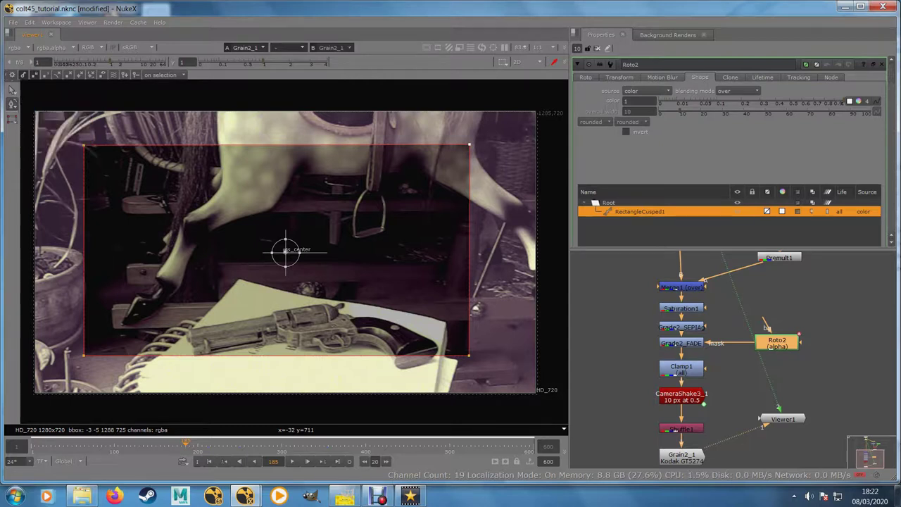
left_click(469, 145)
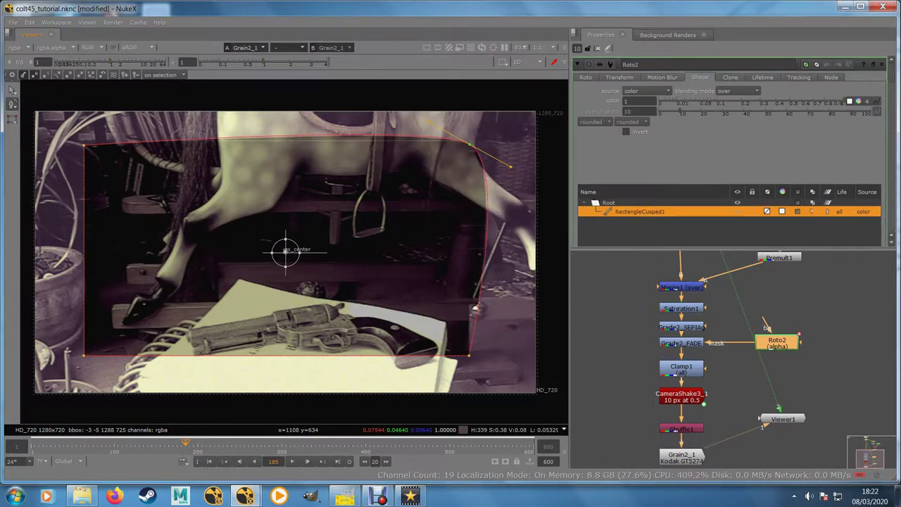
left_click(470, 144)
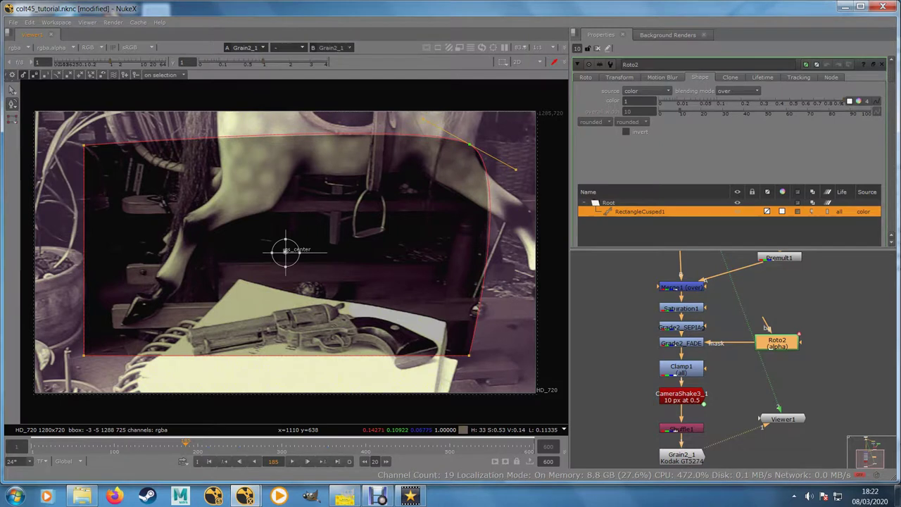
left_click(470, 144)
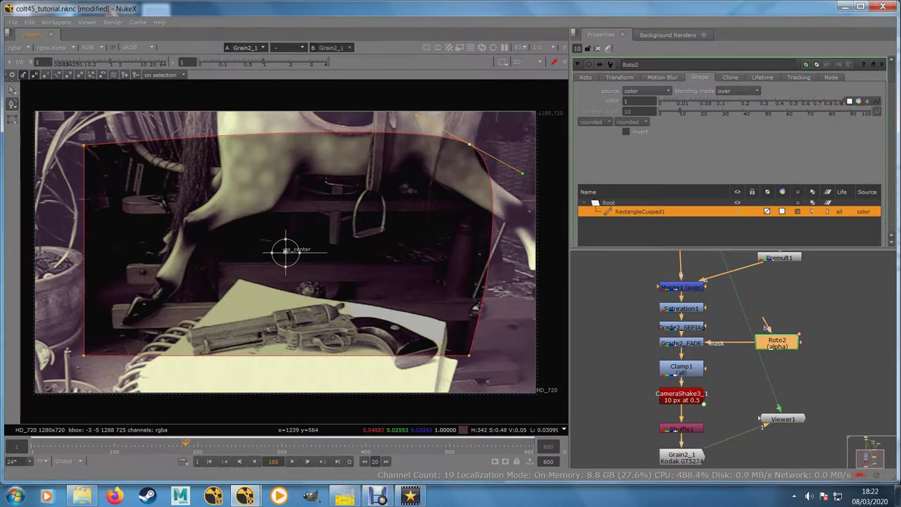
left_click(469, 355)
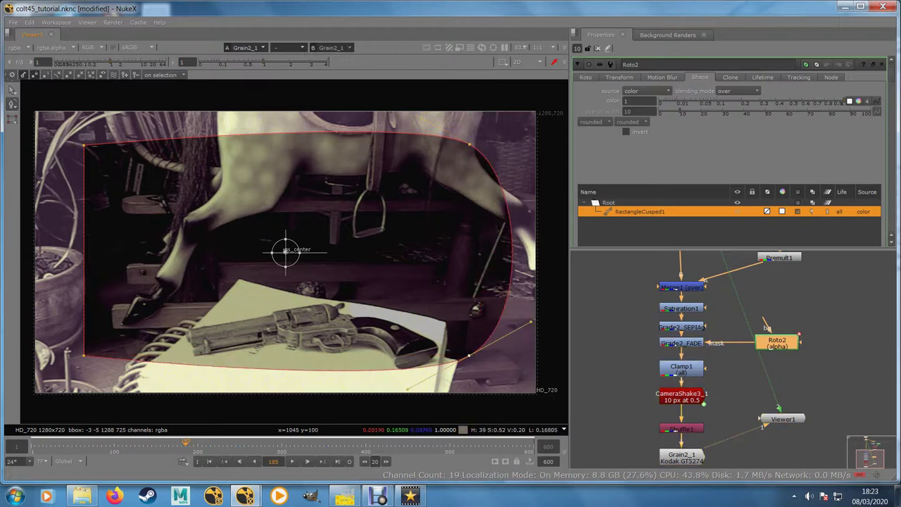
left_click(83, 356)
key("z")
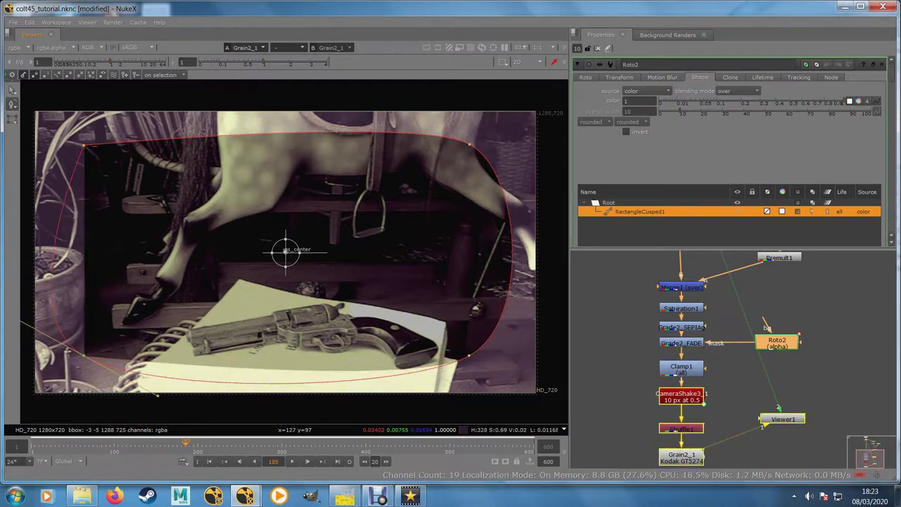
left_click(83, 146)
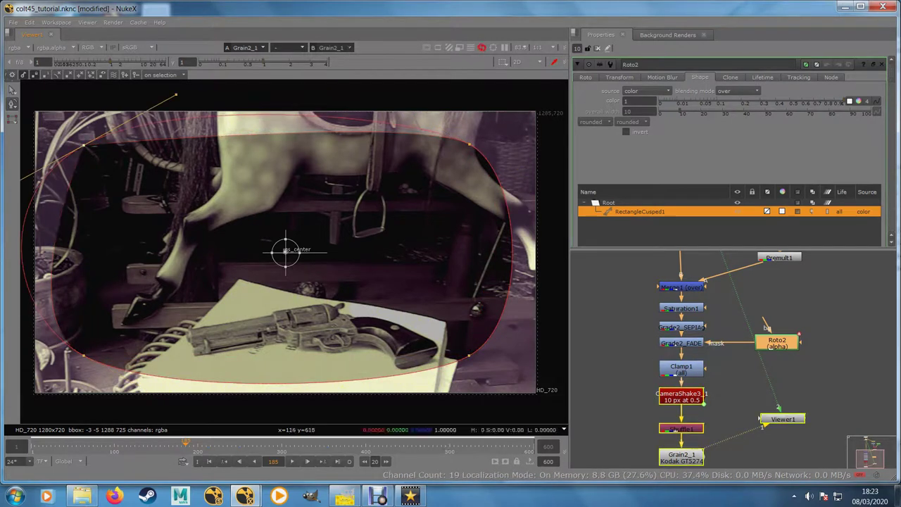
key("z")
left_click(12, 104)
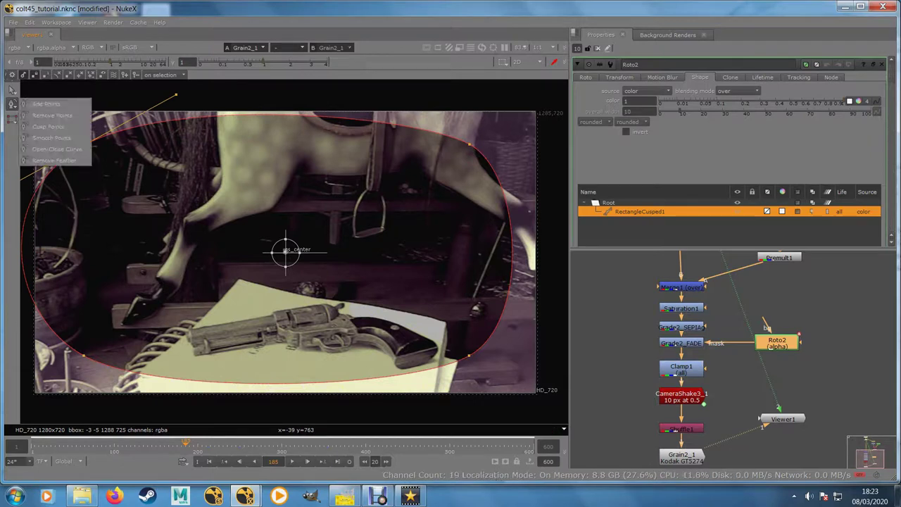
- Shorten both tangent handles of the upper-left point of the RectangleCusped1 shape with the Select All tool
left_click(12, 90)
left_click(12, 90)
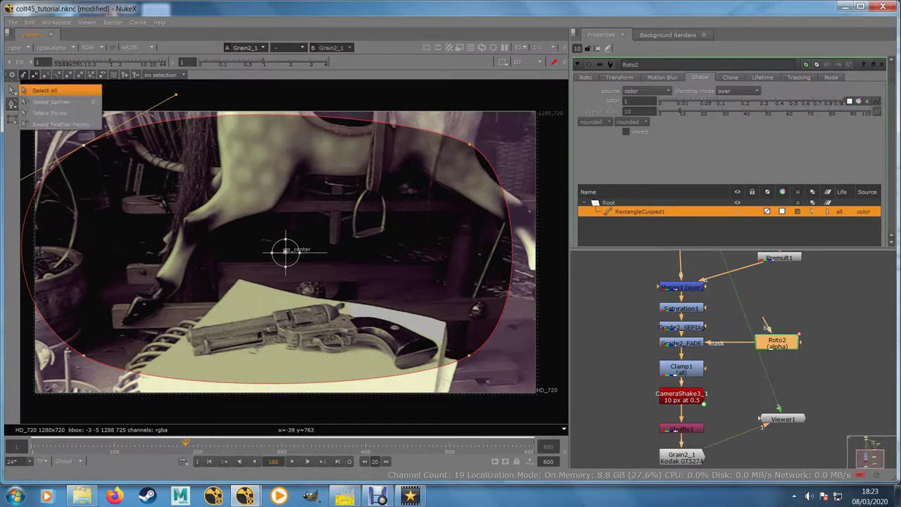
left_click(44, 91)
left_click_drag(176, 94, 125, 114)
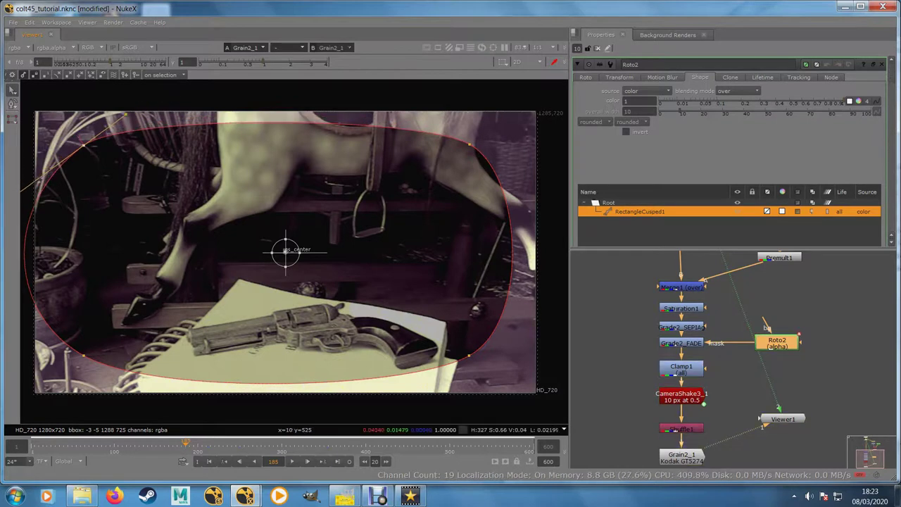
scroll(78, 197, "down", 2)
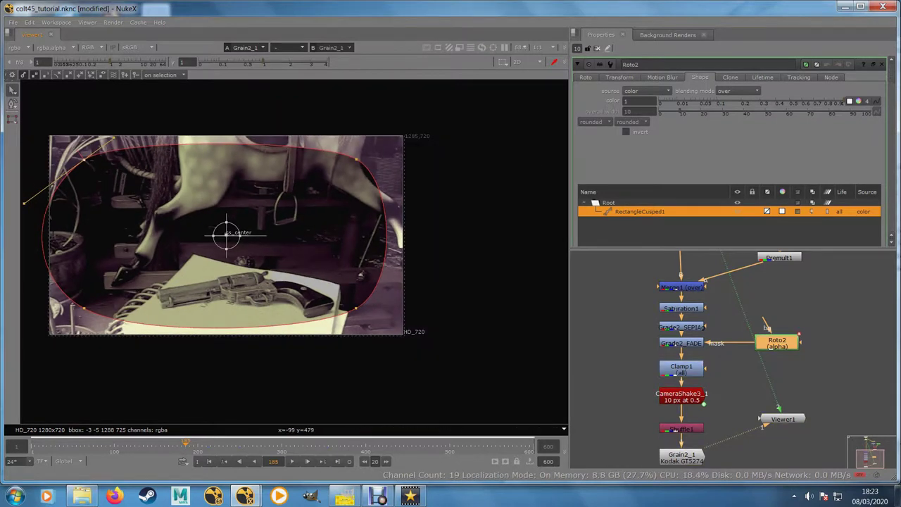
left_click_drag(23, 203, 63, 172)
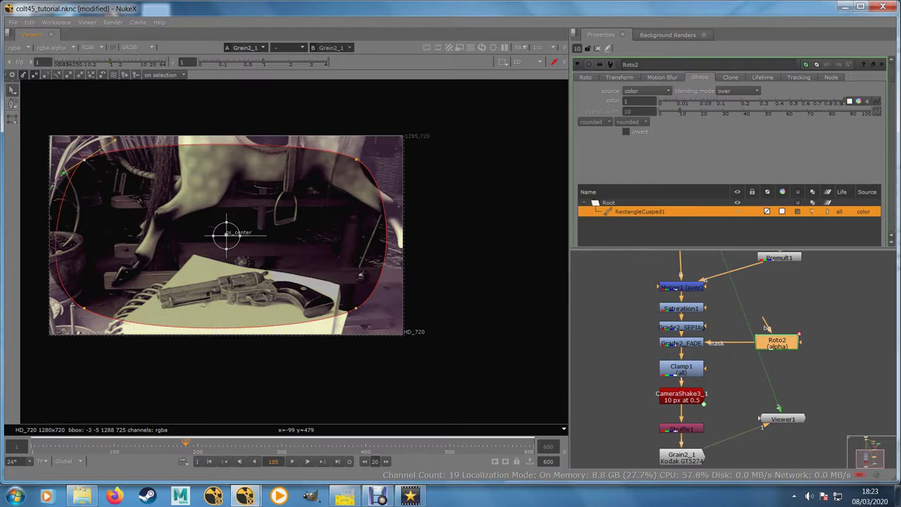
- Shorten the tangent handles of the shape's lower-left and lower-right points to tighten its lower corners
left_click(84, 308)
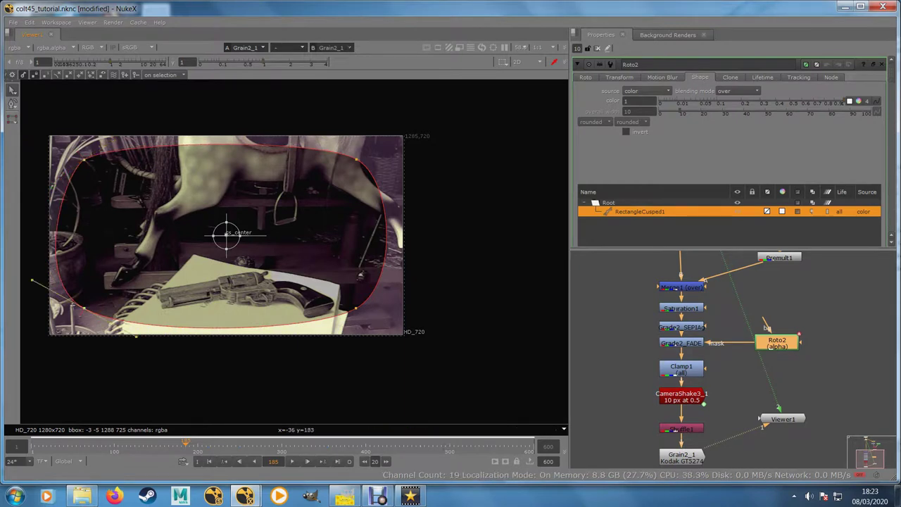
left_click_drag(33, 280, 63, 299)
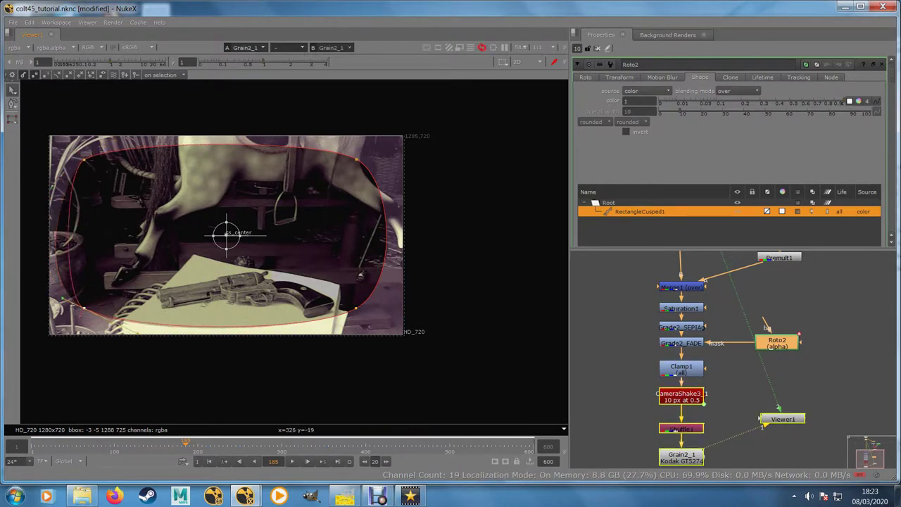
left_click_drag(138, 334, 107, 322)
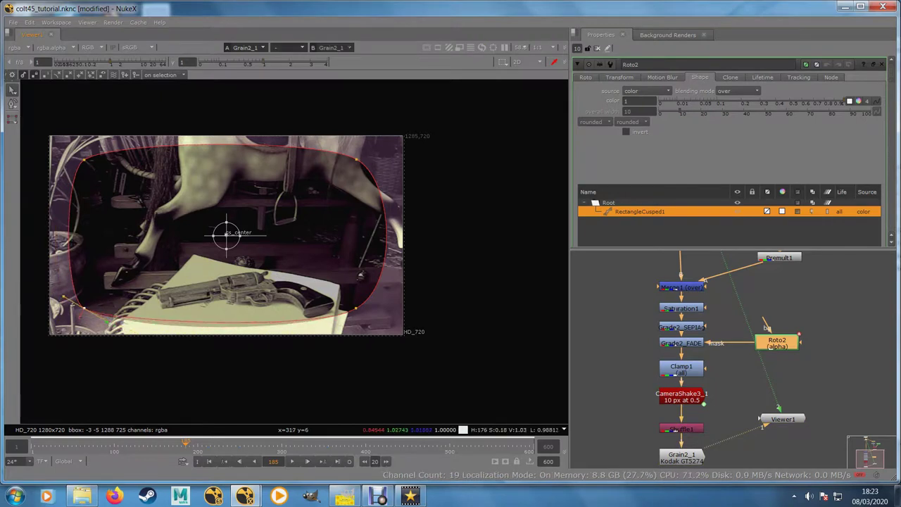
left_click(356, 308)
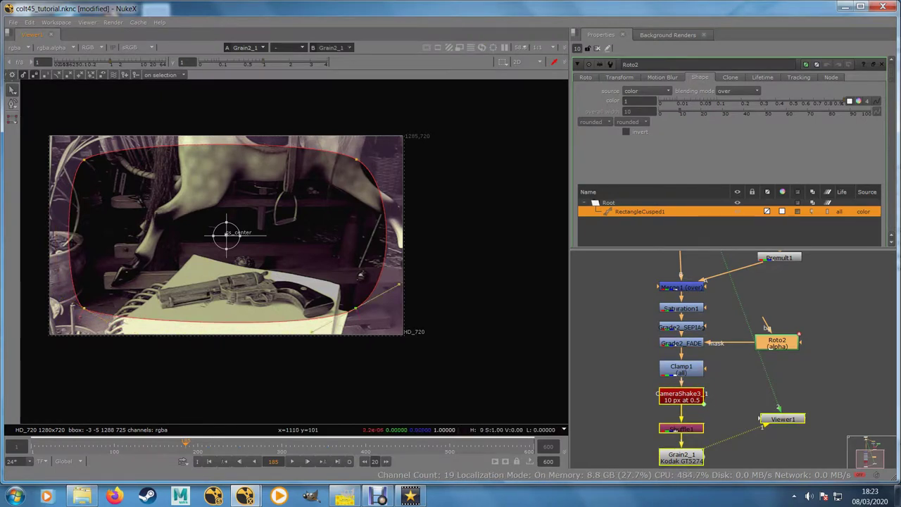
left_click_drag(400, 282, 378, 295)
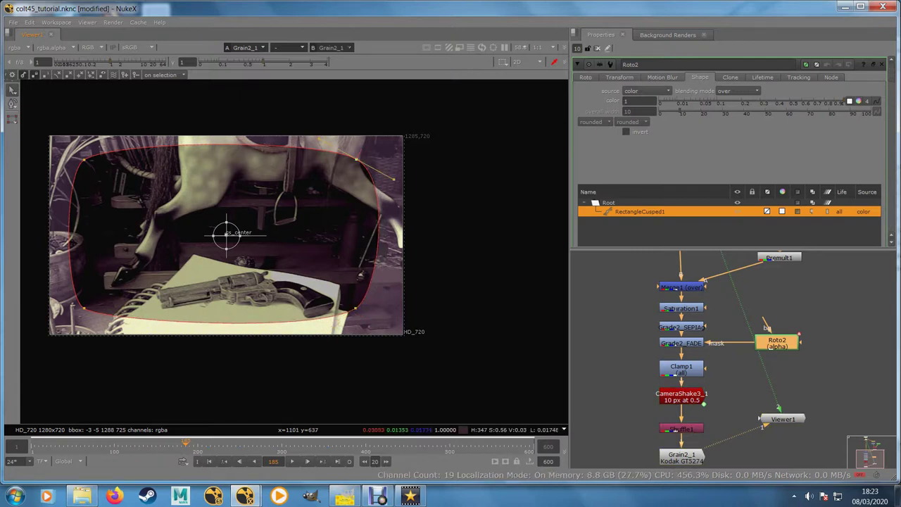
- Move the shape's upper-right and upper-left points slightly down into the frame and nudge its lower-right point
left_click(354, 160)
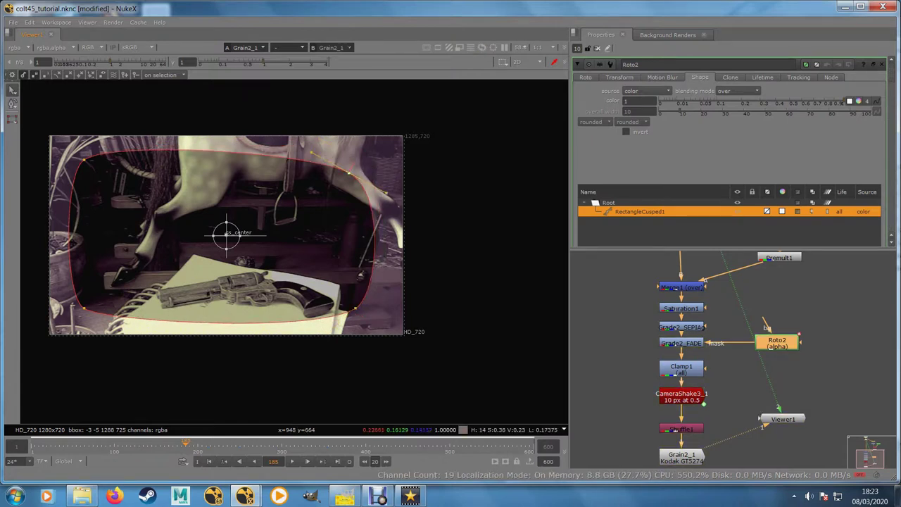
left_click_drag(311, 151, 352, 166)
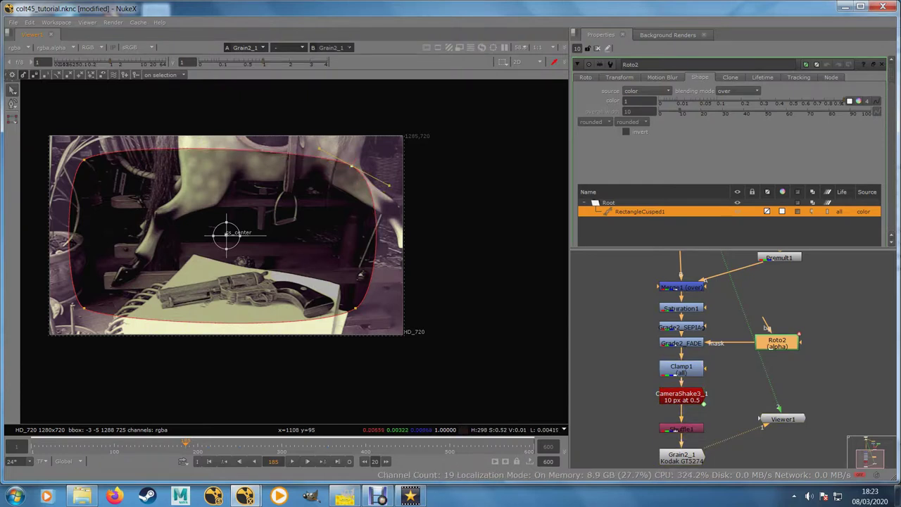
left_click(355, 308)
left_click_drag(352, 305, 353, 307)
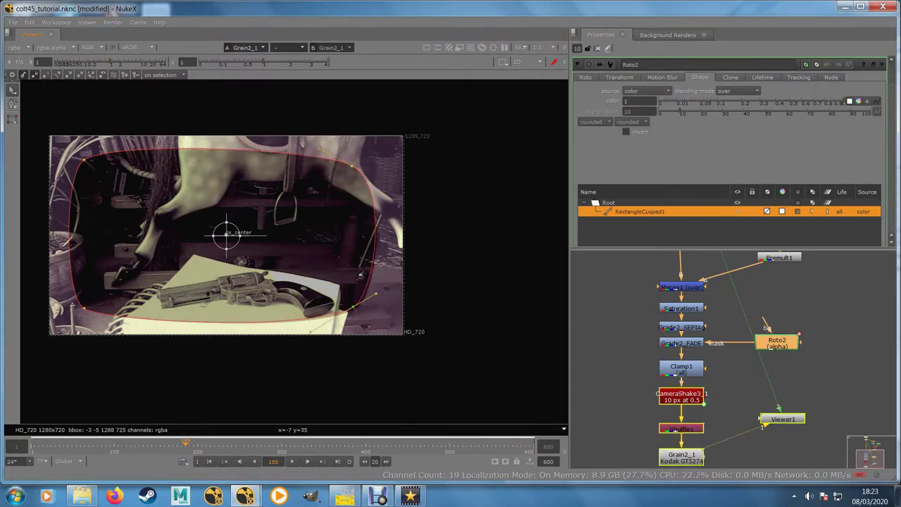
left_click(82, 168)
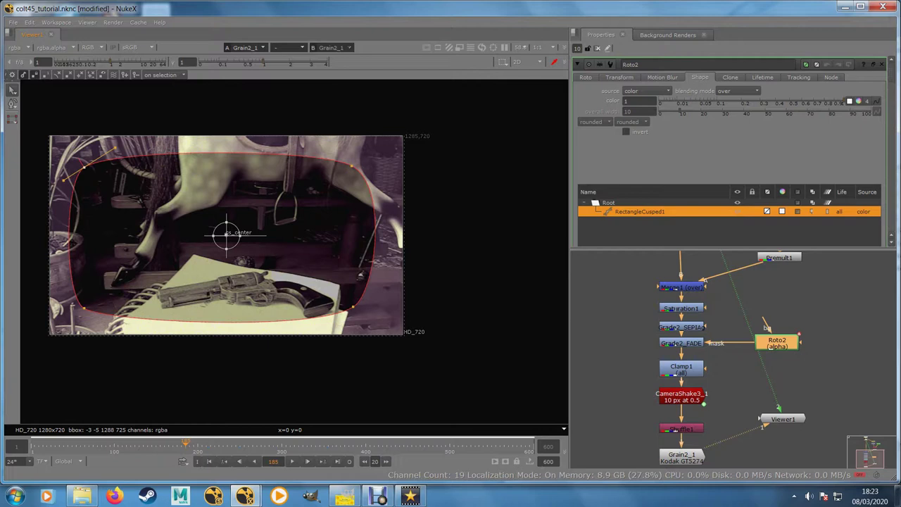
- Invert the RectangleCusped1 shape, move the Roto2 node slightly away from the tree and set the feather to 200
left_click(626, 131)
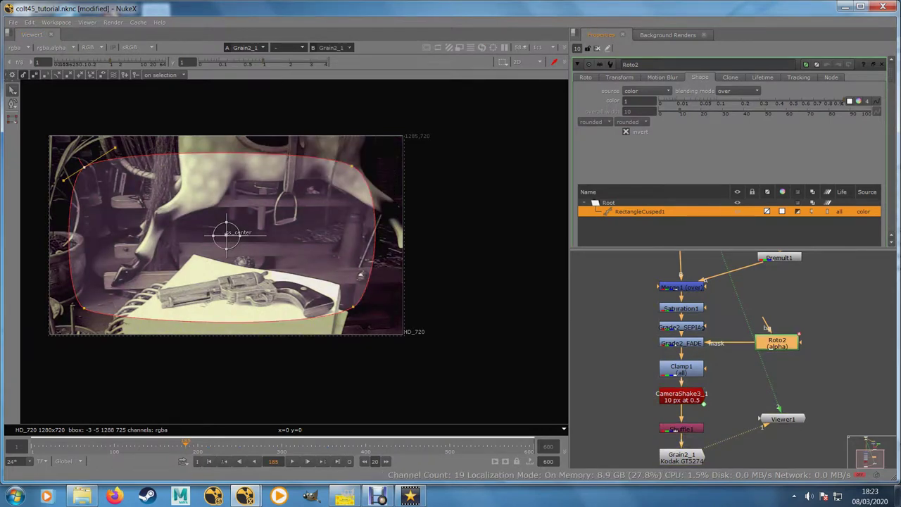
left_click_drag(777, 341, 792, 336)
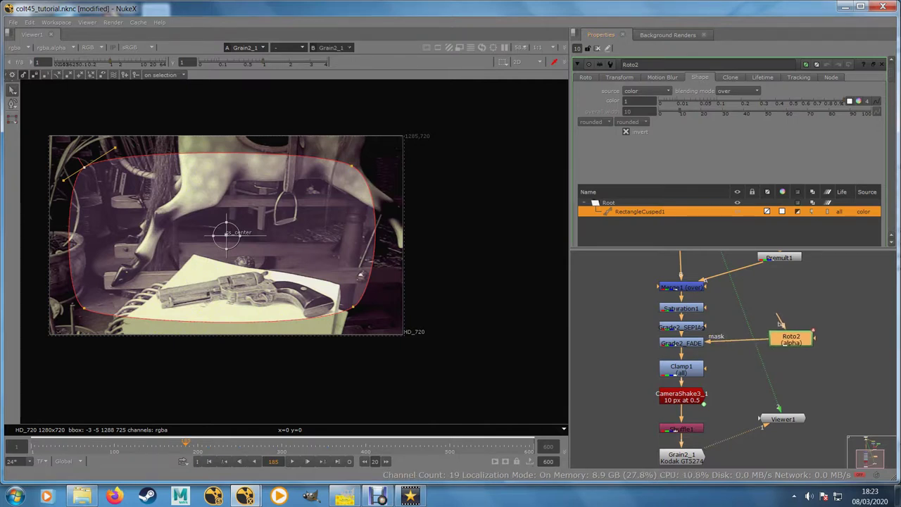
left_click(586, 78)
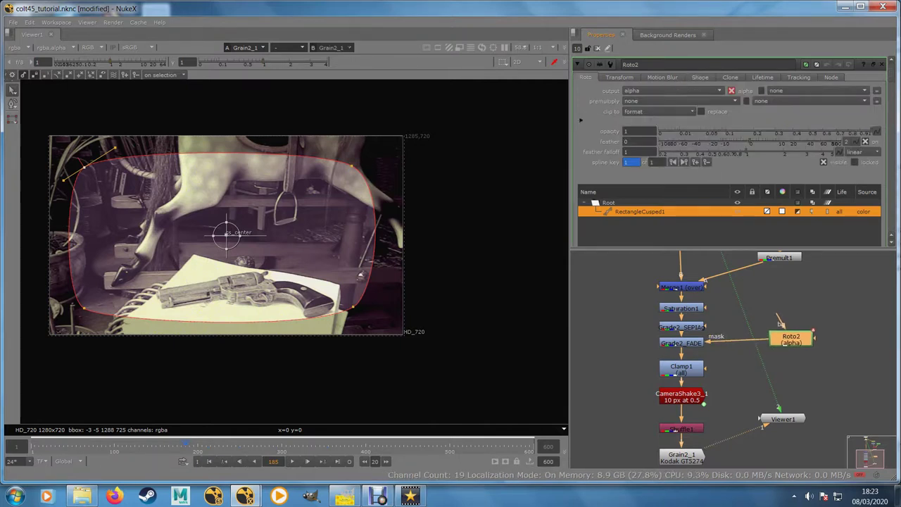
left_click_drag(750, 142, 837, 143)
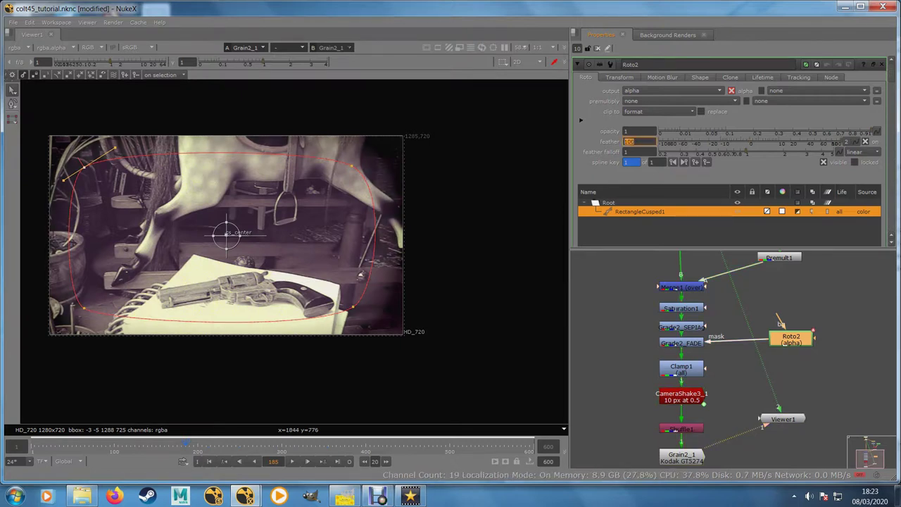
type("200")
key("Return")
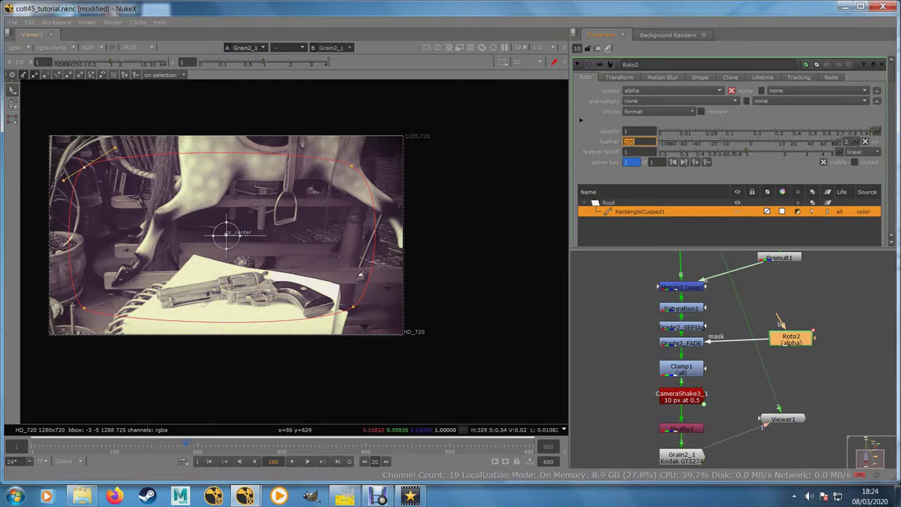
- Select all points of the roto shape and scale them down evenly around the shape's center
left_click_drag(40, 105, 436, 362)
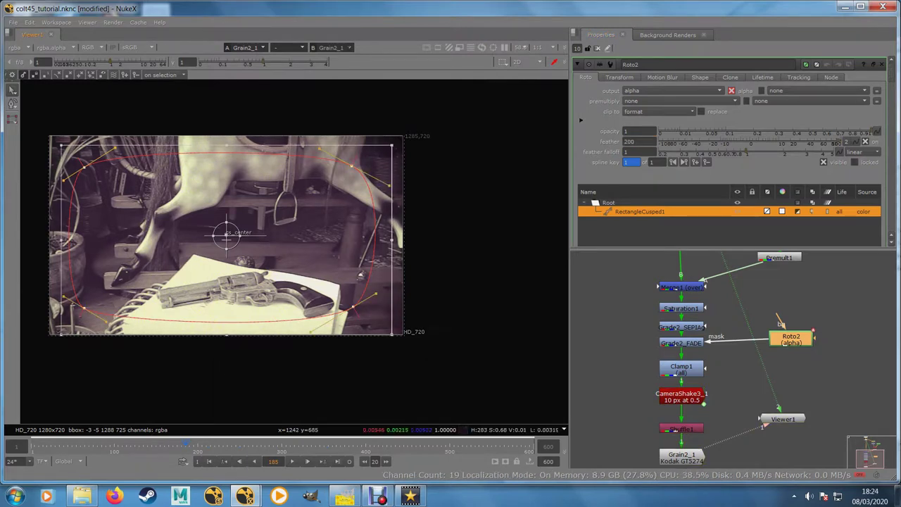
left_click_drag(392, 146, 376, 156)
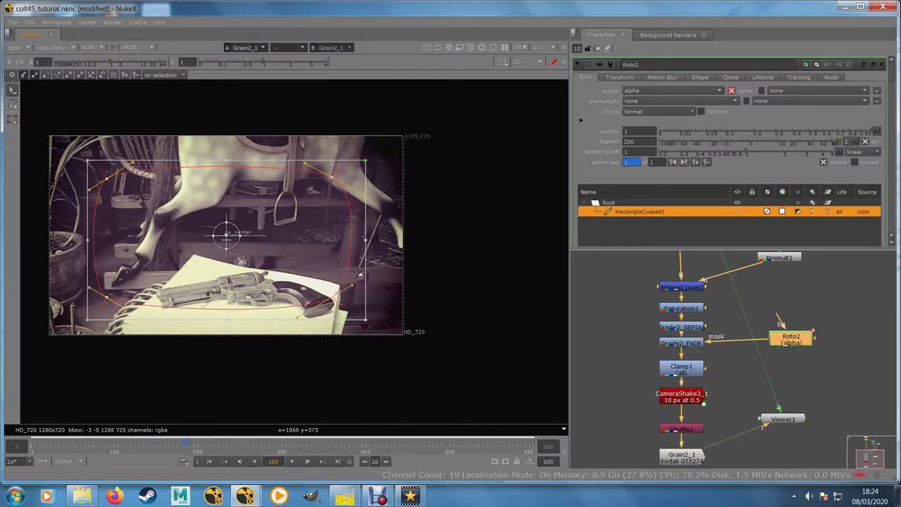
- Adjust Grade2_FADE by setting gamma to 0.99, lift to -0.01, blackpoint to 0.026 and gain to 0.11
double_click(680, 343)
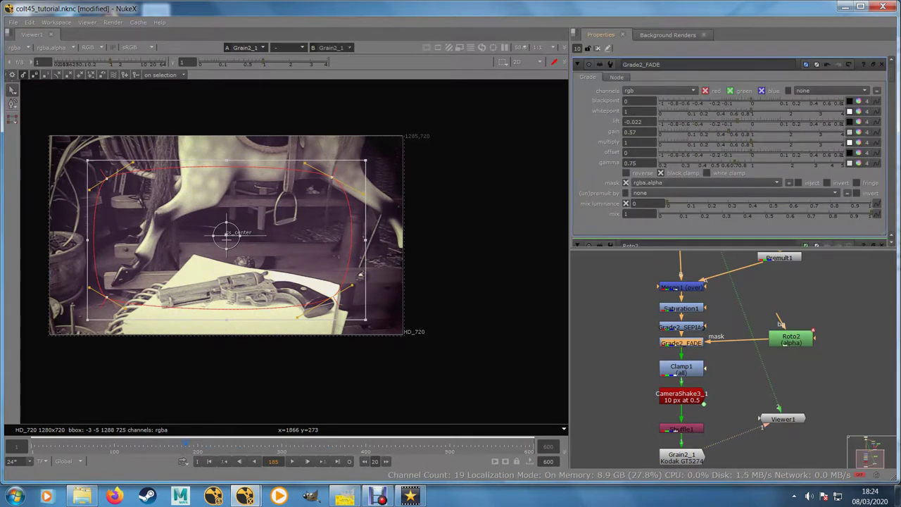
left_click_drag(736, 163, 750, 162)
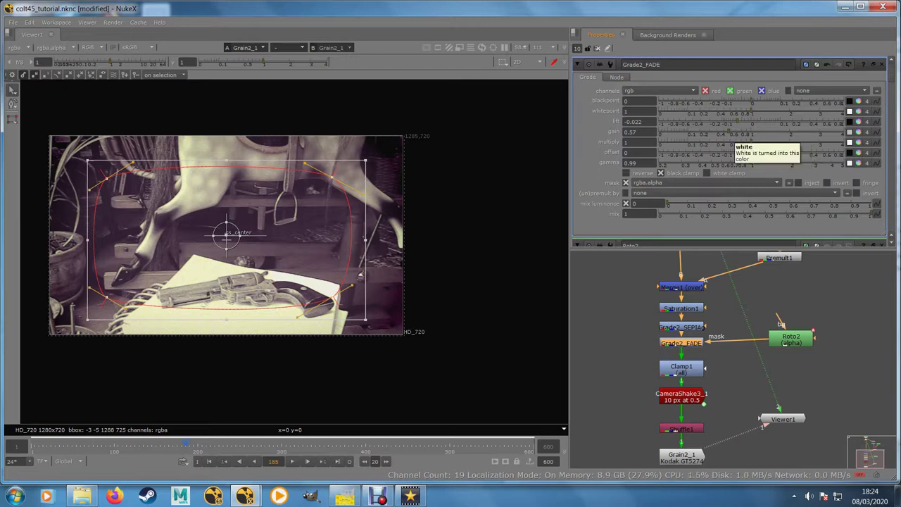
left_click_drag(738, 122, 774, 102)
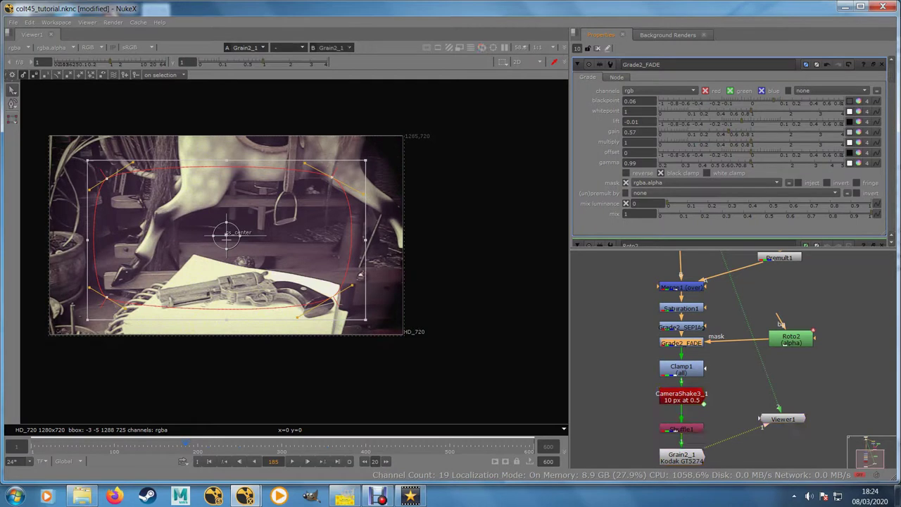
left_click_drag(773, 102, 766, 101)
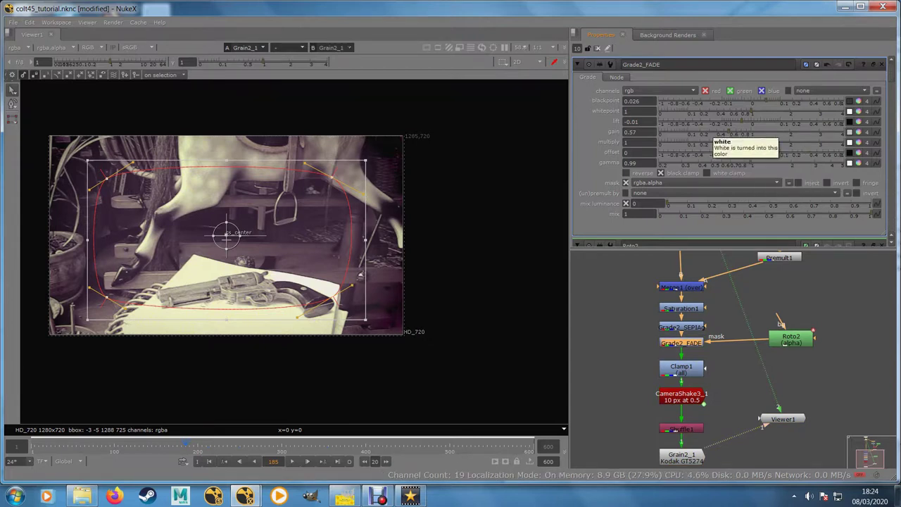
left_click(709, 133)
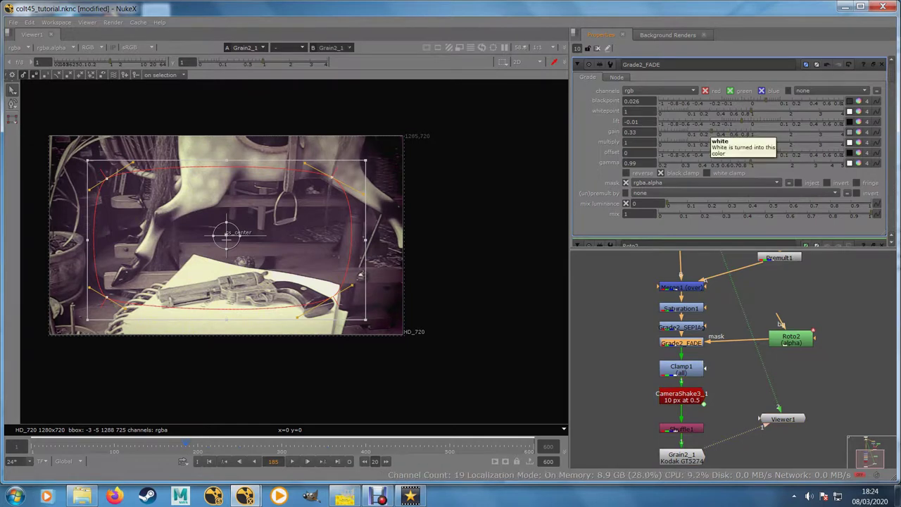
left_click_drag(712, 132, 690, 132)
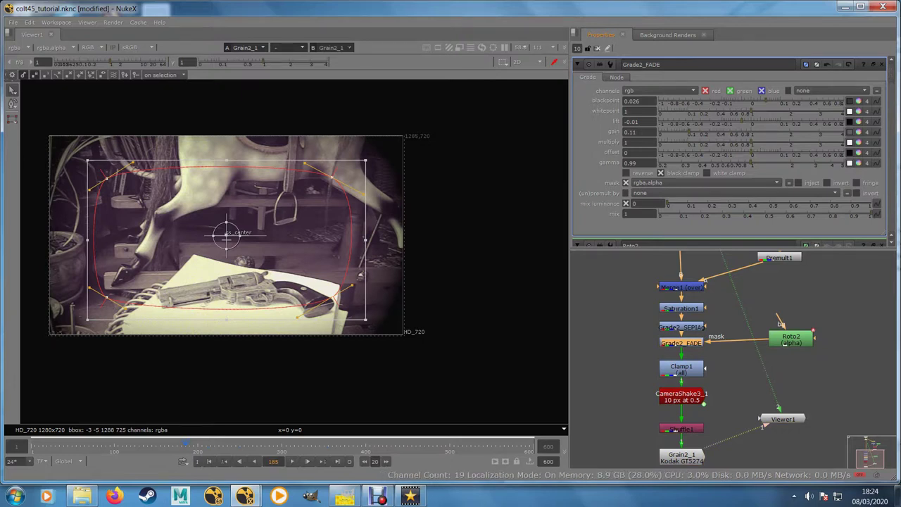
- Close the properties of Roto2, both Grade2 nodes, Clamp1, Saturation1, Grain2_1 and CameraShake3_1 to clear their viewer overlays
double_click(784, 345)
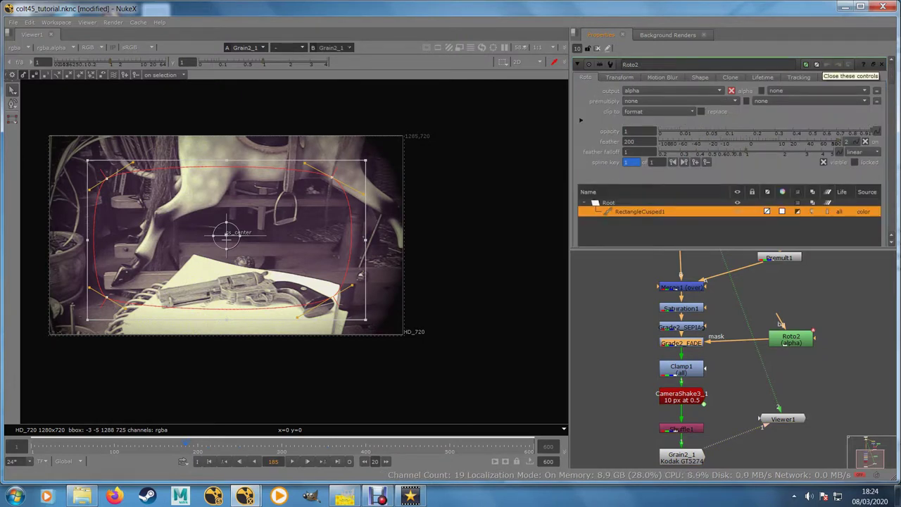
left_click(791, 339)
left_click(881, 64)
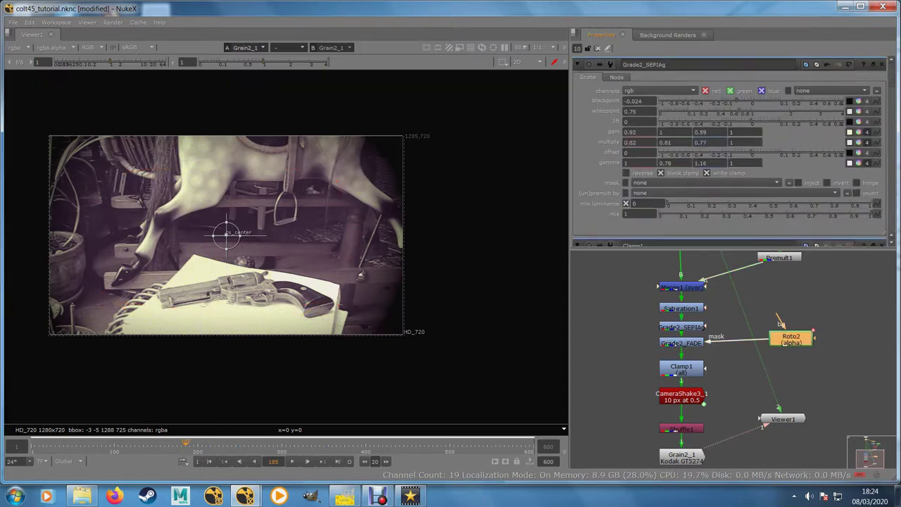
left_click(882, 65)
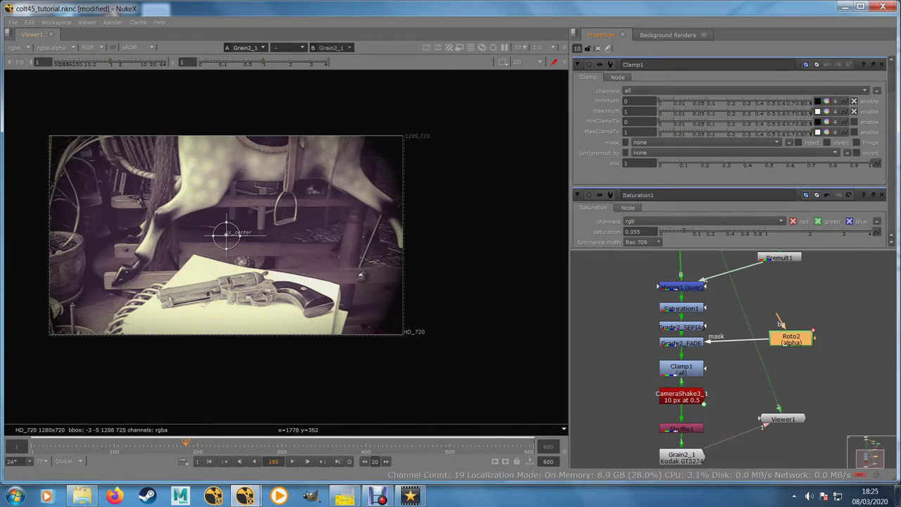
left_click(881, 64)
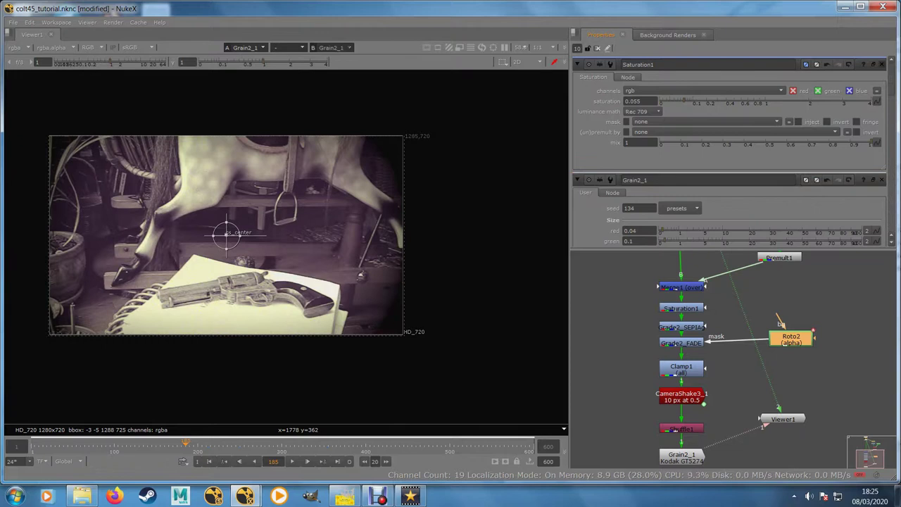
scroll(730, 154, "down", 5)
scroll(730, 155, "down", 5)
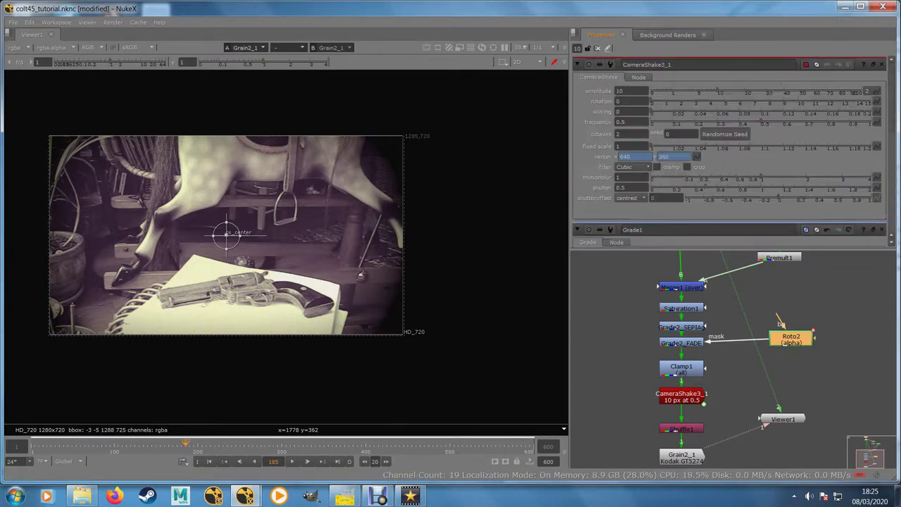
- Go to the beginning of the shot and play it back to review the finished composite
left_click_drag(458, 278, 487, 288)
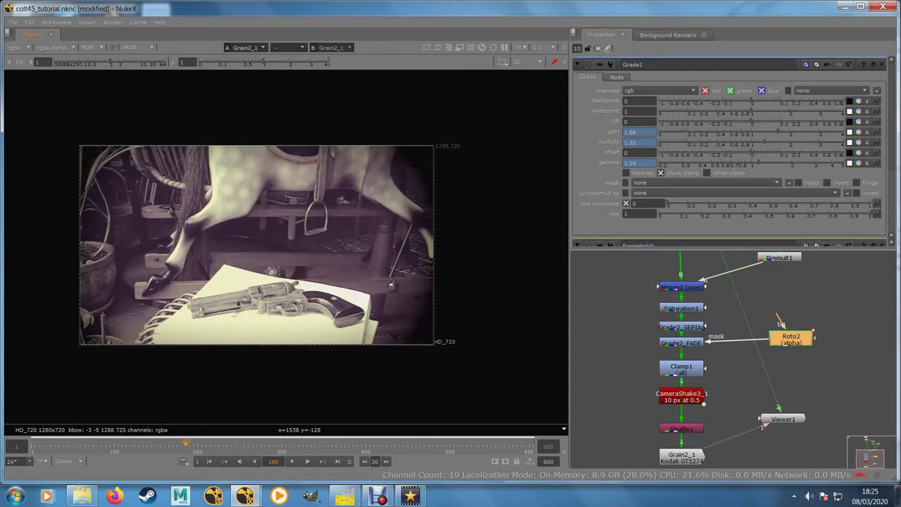
scroll(241, 327, "up", 2)
left_click_drag(280, 295, 283, 332)
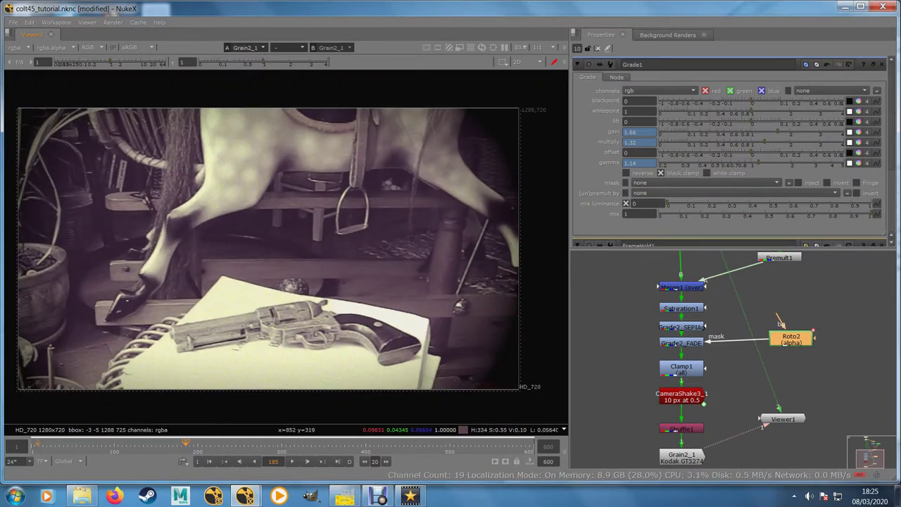
left_click(31, 443)
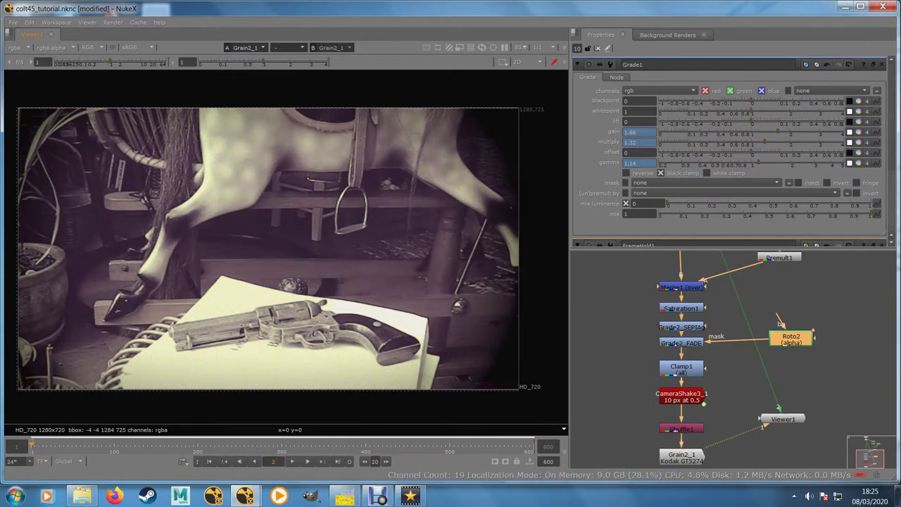
key("l")
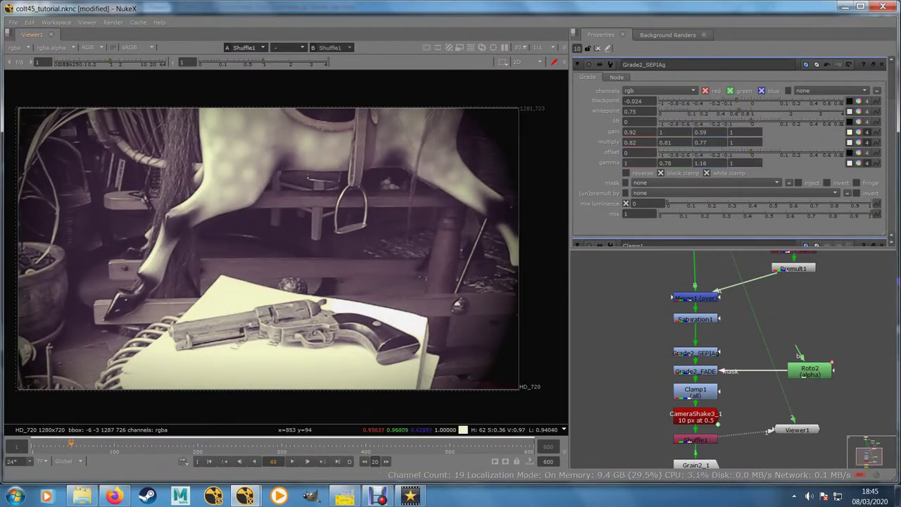
- Inspect the revolver up close in the composite at frames 146 and 45
scroll(374, 350, "up", 3)
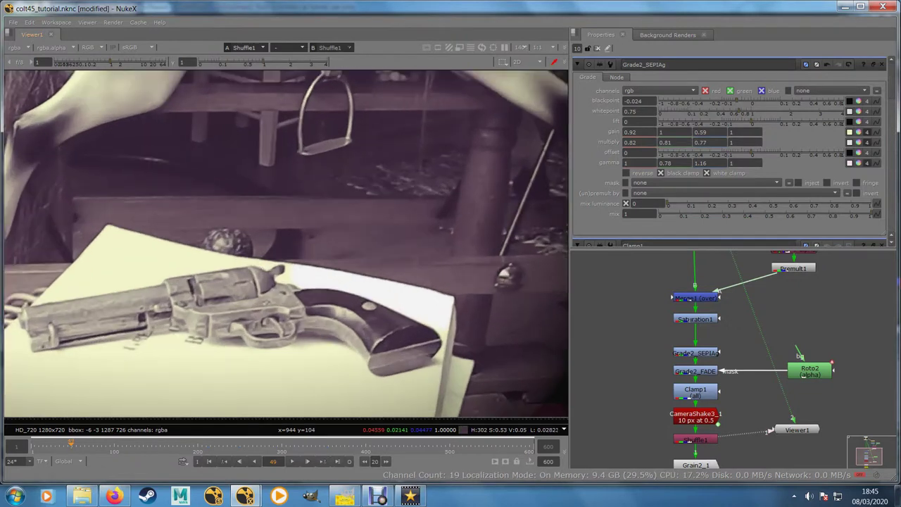
left_click(153, 447)
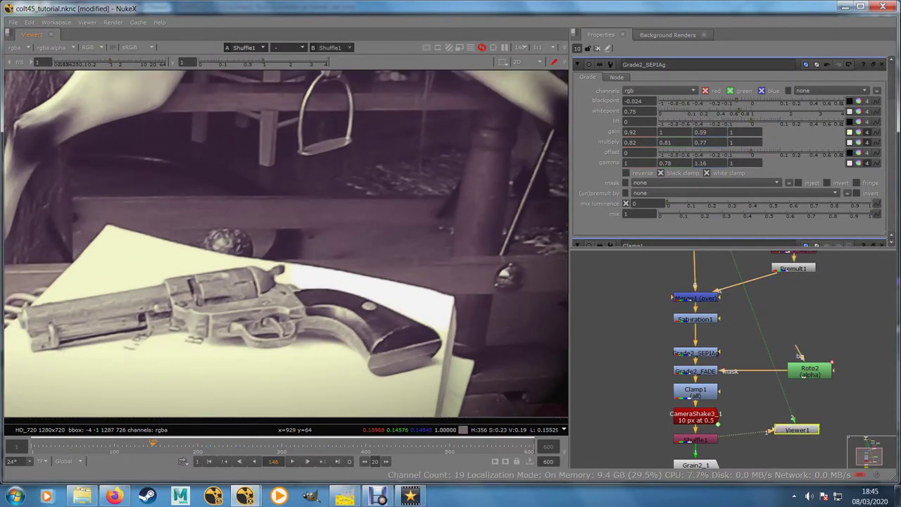
left_click(68, 448)
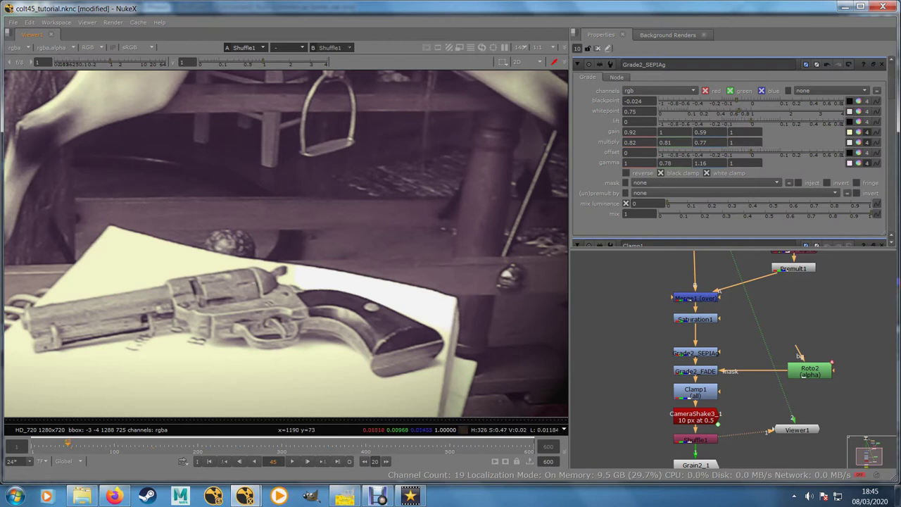
- Take Clamp1 out from below Grade2_FADE and insert it between Merge1 and Saturation1, shifting neighbouring nodes to make room
scroll(694, 387, "up", 1)
left_click(694, 391)
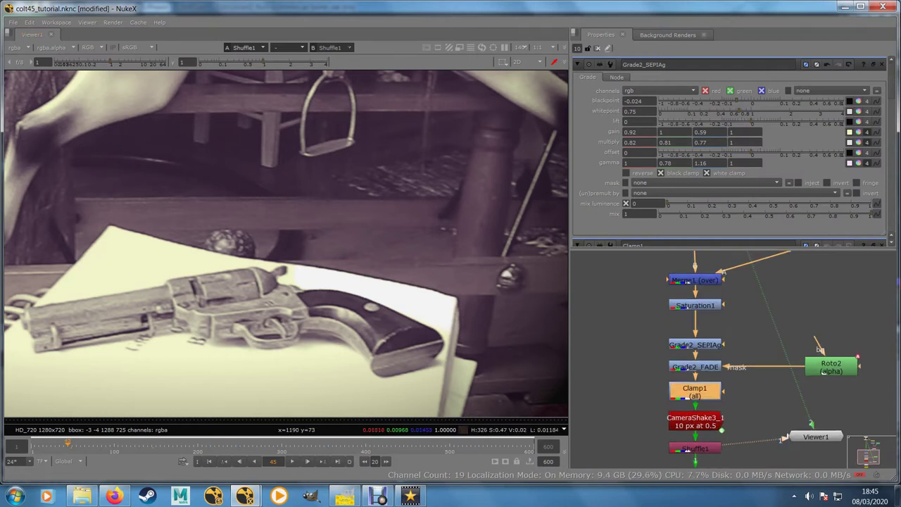
mouse_move(695, 391)
left_mouse_down()
mouse_move(620, 393)
mouse_move(695, 367)
mouse_move(666, 379)
mouse_move(695, 388)
left_mouse_up()
left_click_drag(831, 367, 833, 388)
left_click_drag(694, 345, 695, 356)
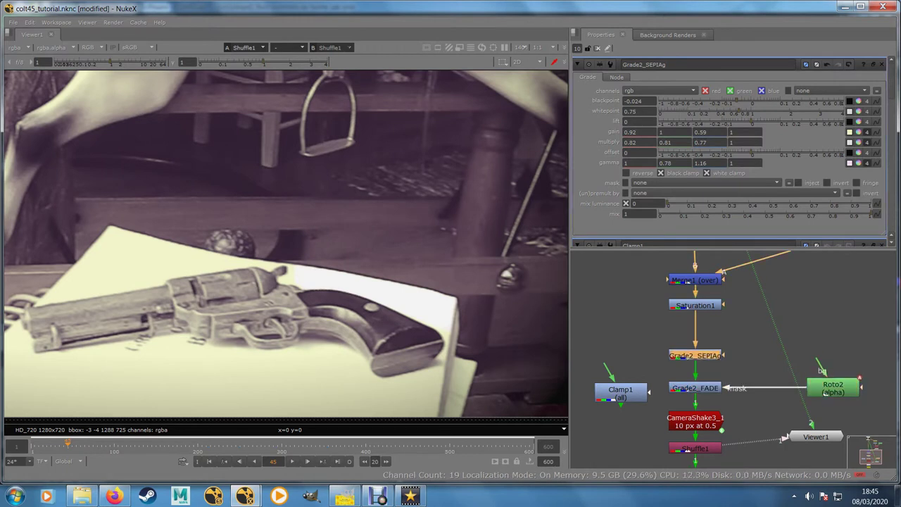
left_click_drag(621, 390, 637, 336)
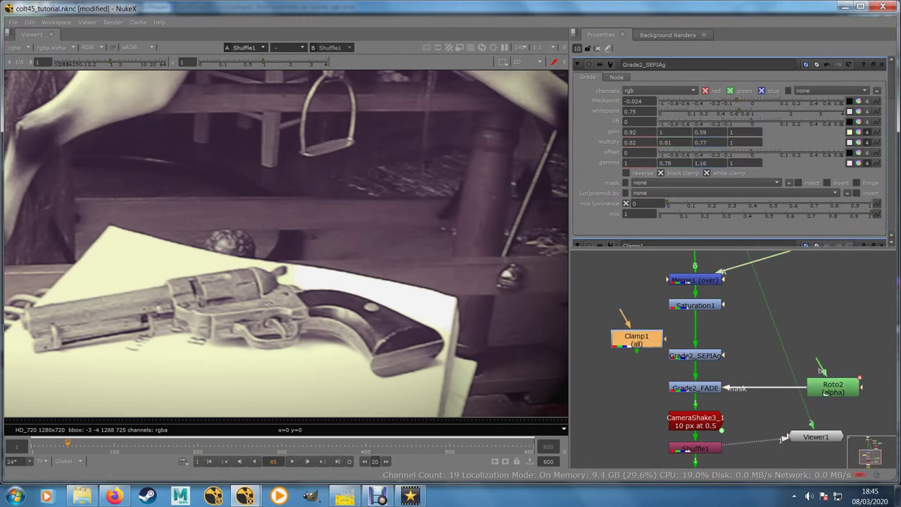
left_click_drag(695, 305, 695, 326)
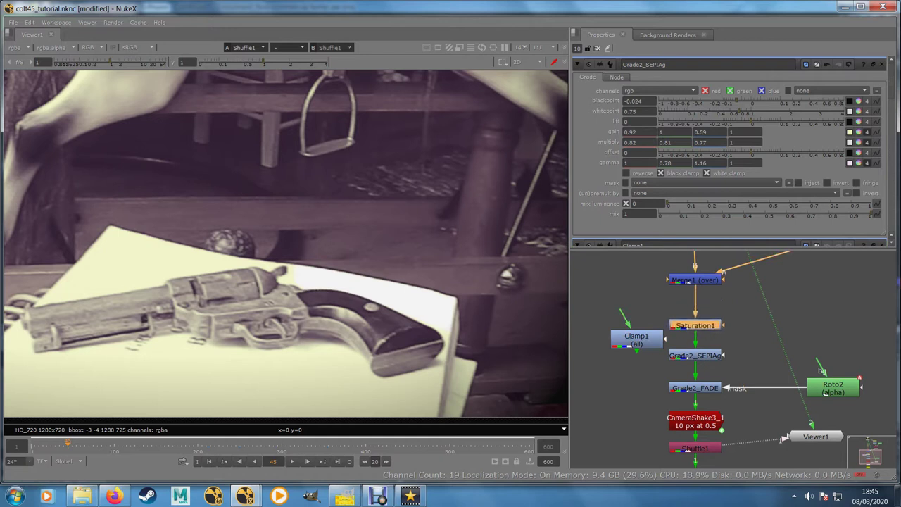
left_click_drag(636, 338, 695, 298)
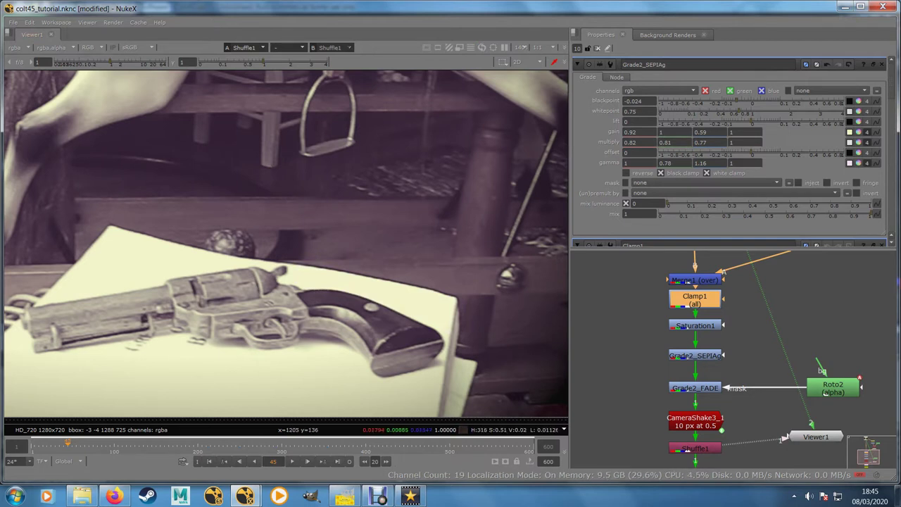
- Space out Saturation1 and Clamp1 evenly below Merge1 in the node graph
scroll(757, 464, "down", 2)
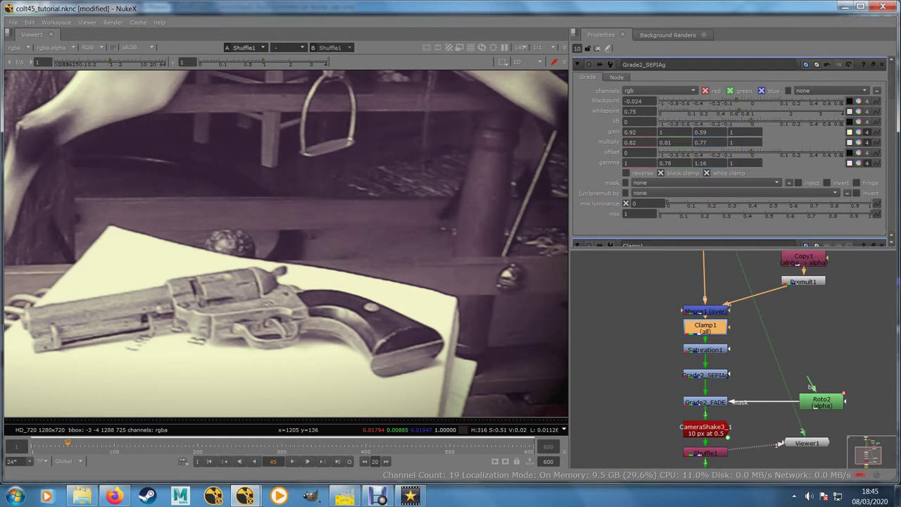
left_click_drag(706, 375, 705, 360)
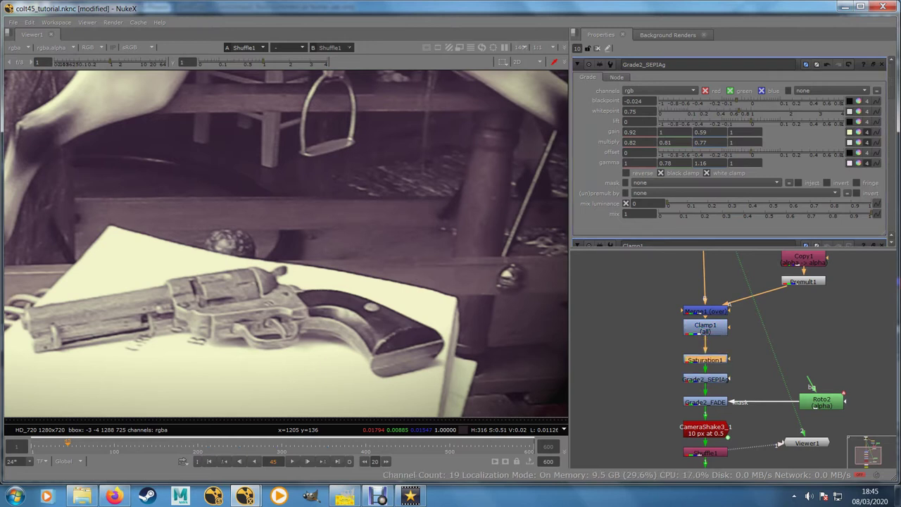
left_click_drag(705, 328, 706, 334)
left_click(705, 311)
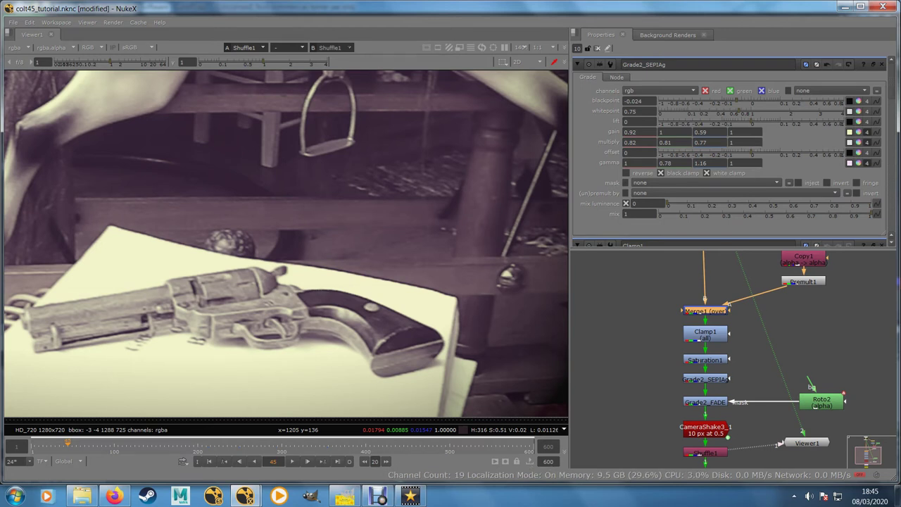
- Show the Write1 output in the viewer, open Write1's properties and frame the whole image
left_click_drag(760, 352, 748, 292)
scroll(727, 286, "down", 1)
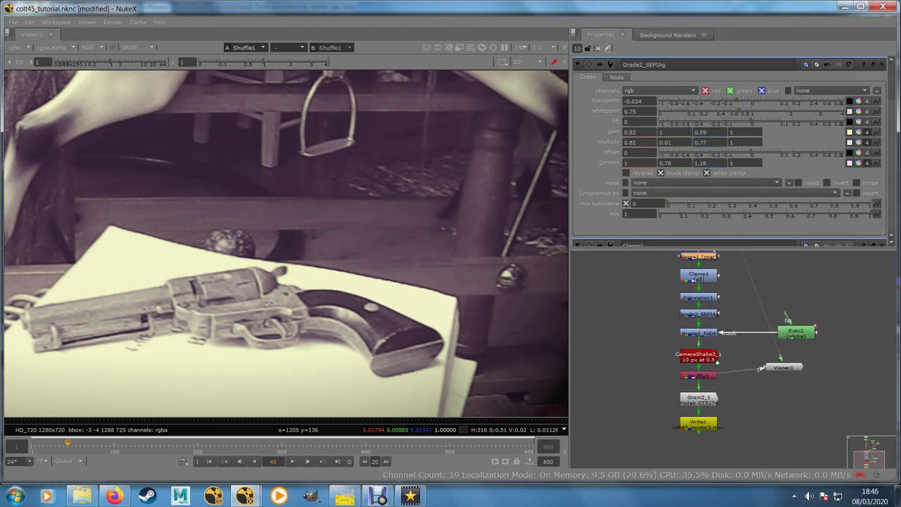
scroll(714, 417, "up", 2)
left_click(693, 426)
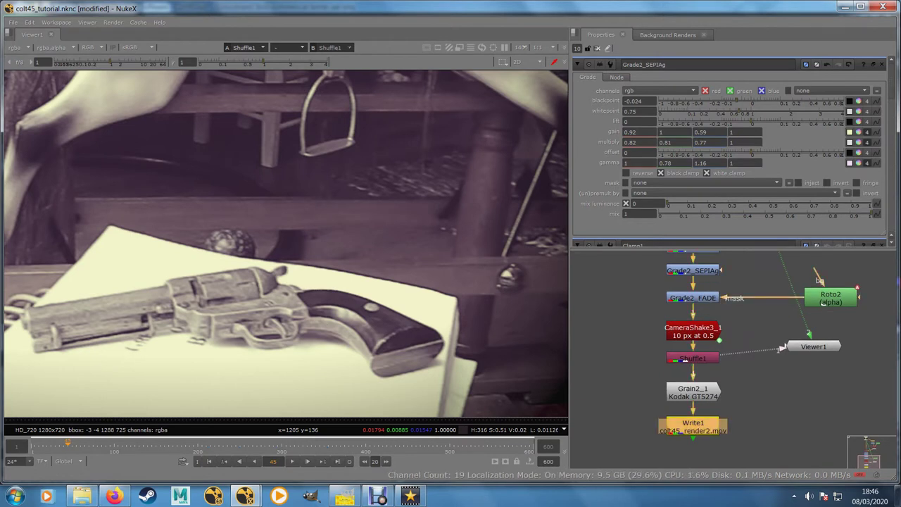
key("1")
scroll(695, 425, "up", 2)
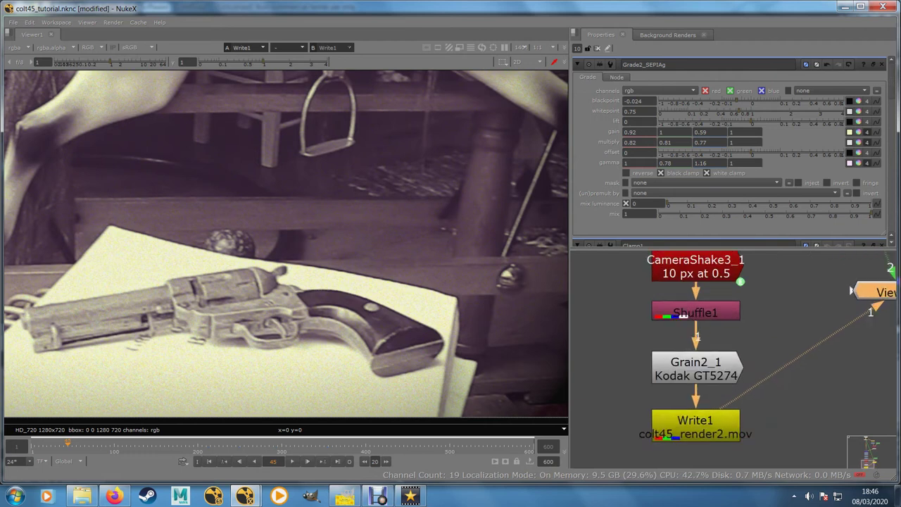
double_click(696, 425)
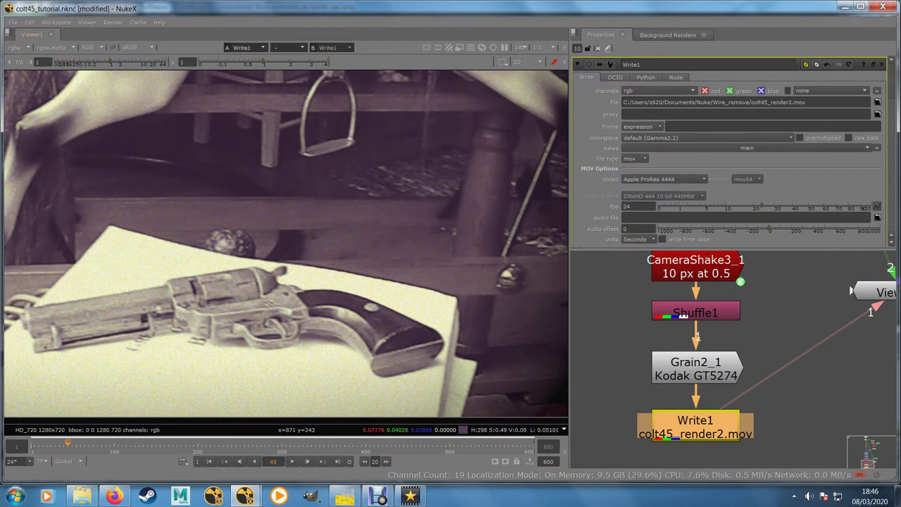
scroll(338, 256, "down", 2)
scroll(338, 256, "down", 1)
scroll(371, 276, "up", 1)
left_click_drag(338, 255, 384, 288)
scroll(565, 404, "down", 2)
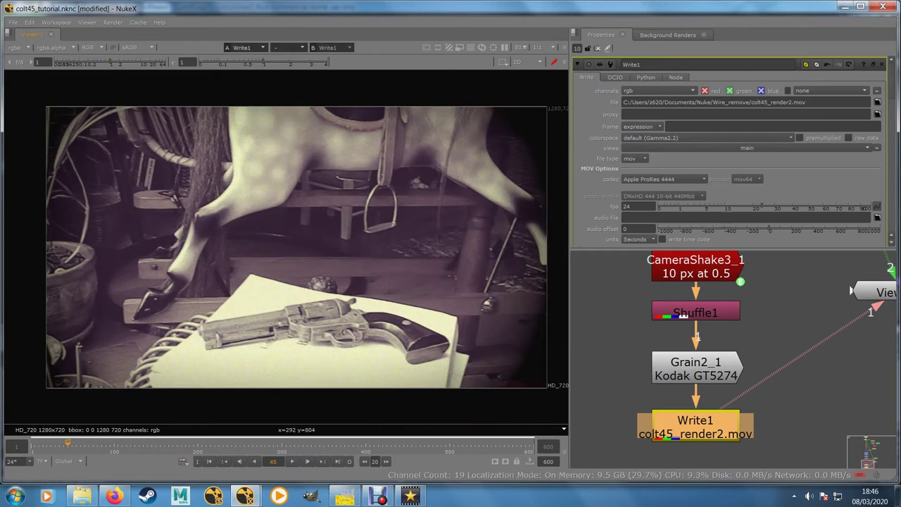
- Render Write1 to colt45_render2.mov over the global frame range 1-600
left_click(112, 22)
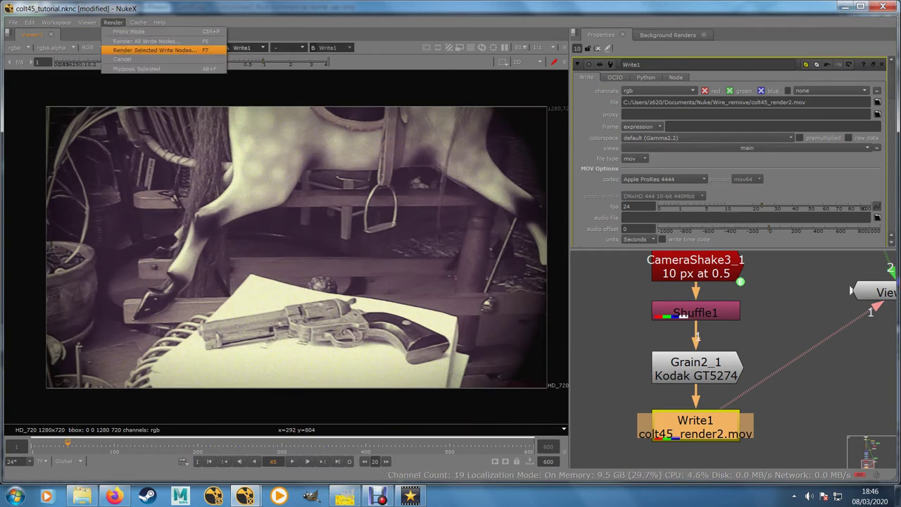
left_click(144, 41)
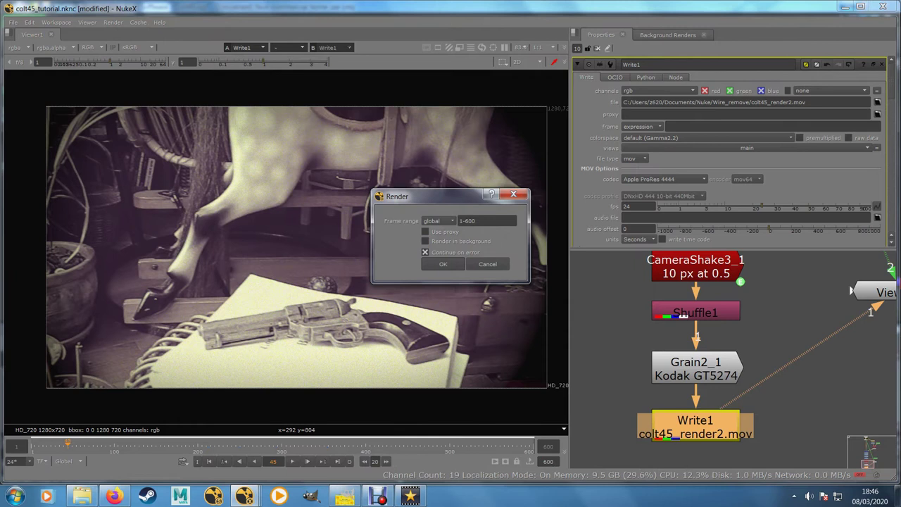
key("Return")
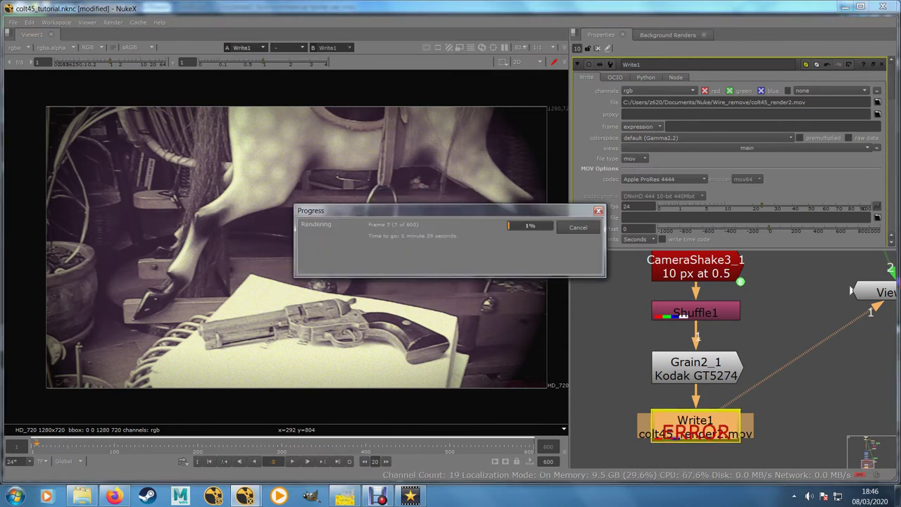